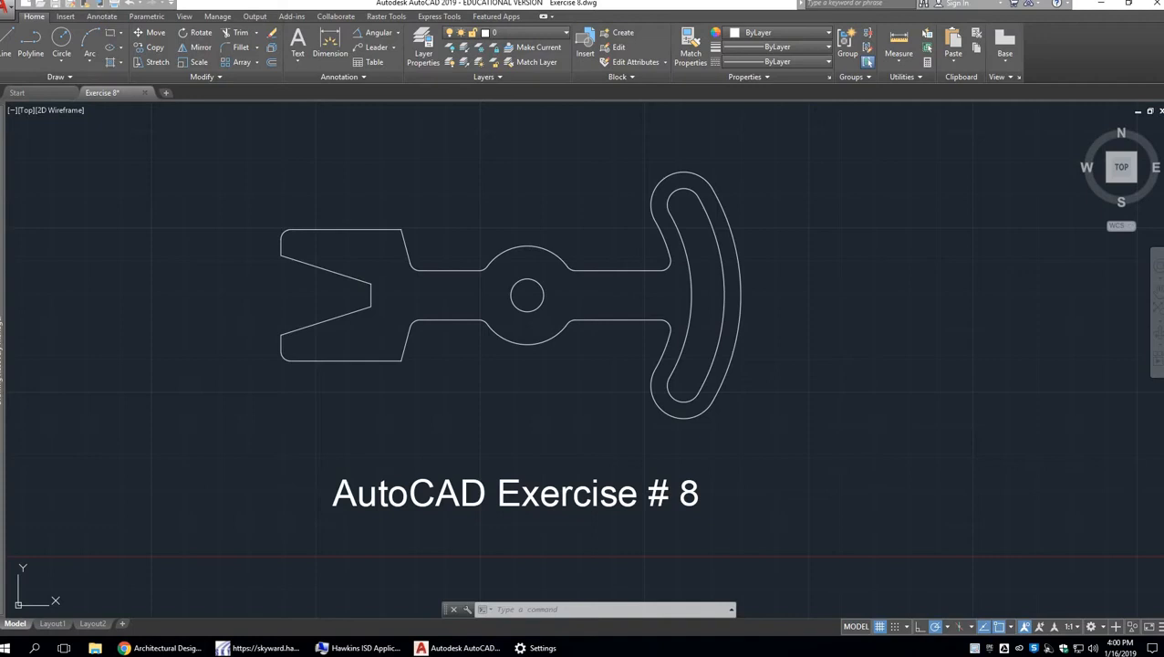
# Examine the dimensioned reference drawing of the part, including its radii, angles and linear dimensions.
pyautogui.moveTo(619, 199)
pyautogui.mouseDown(button='middle')
pyautogui.moveTo(613, 281)
pyautogui.moveTo(623, 322)
pyautogui.moveTo(639, 264)
pyautogui.moveTo(683, 462)
pyautogui.mouseUp(button='middle')
pyautogui.moveTo(673, 280); pyautogui.dragTo(683, 328, button='middle')
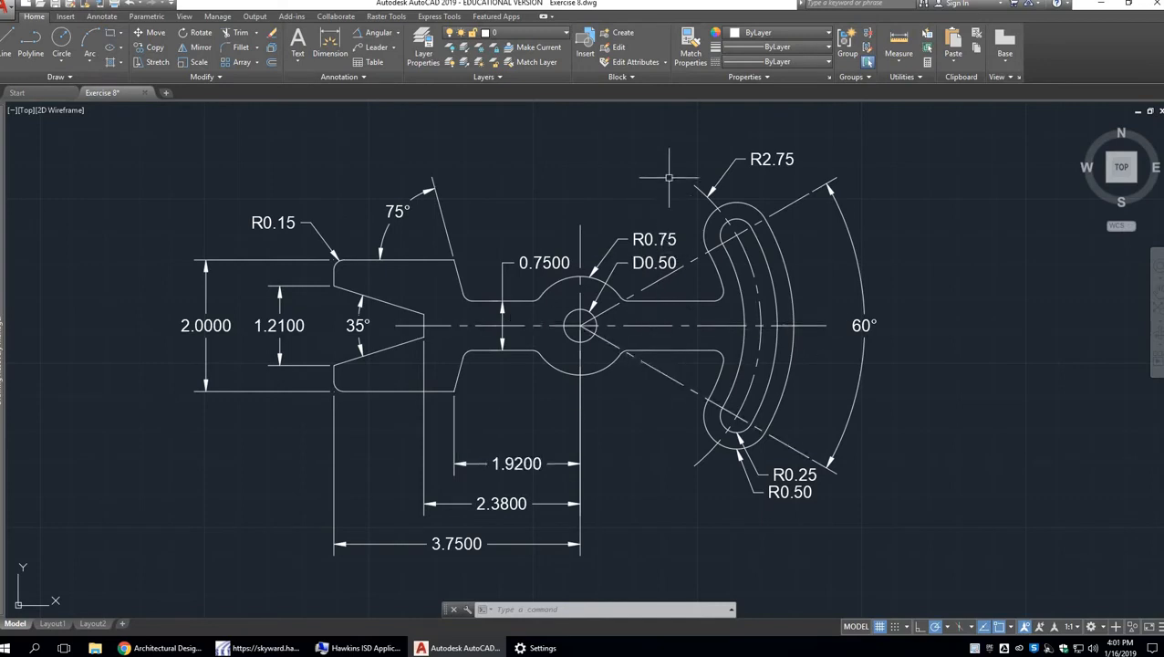
pyautogui.scroll(-1, 631, 286)
pyautogui.scroll(-1, 631, 361)
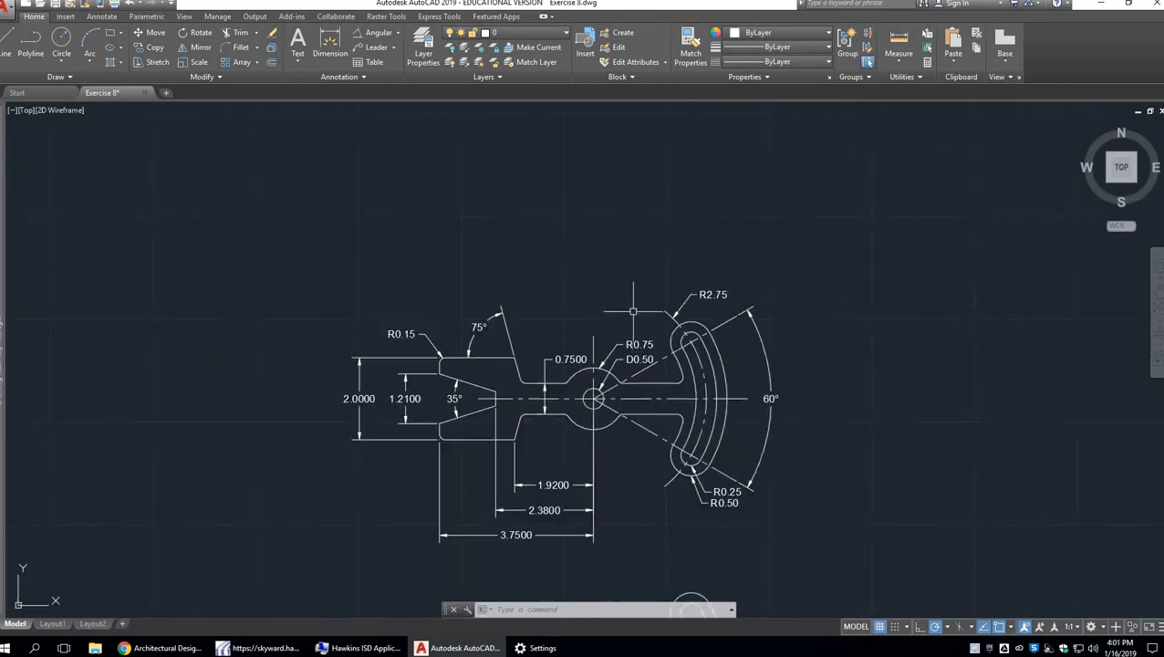
pyautogui.scroll(4, 618, 424)
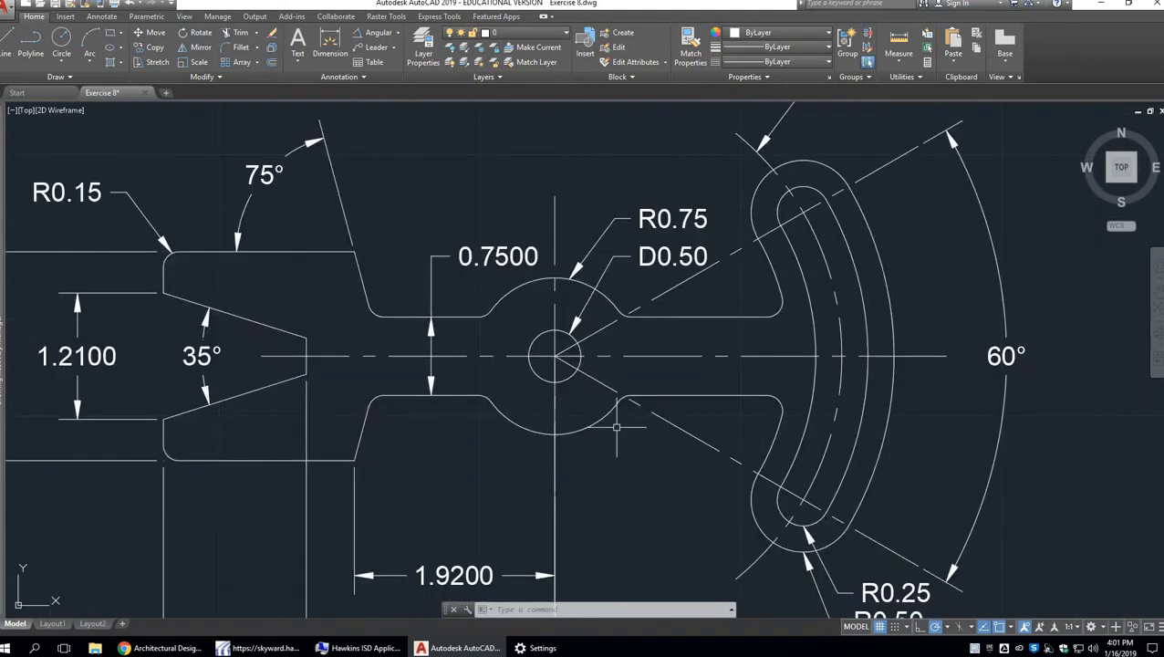
pyautogui.scroll(-5, 617, 426)
pyautogui.scroll(3, 616, 426)
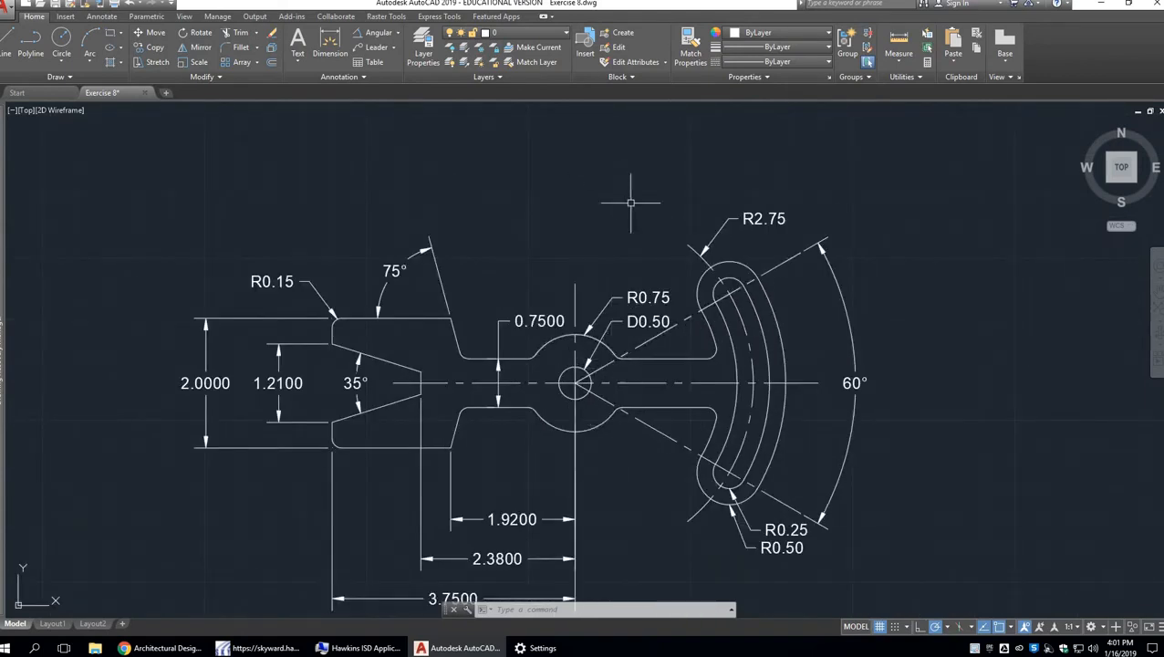
pyautogui.moveTo(630, 203); pyautogui.dragTo(623, 260, button='middle')
pyautogui.scroll(-2, 628, 260)
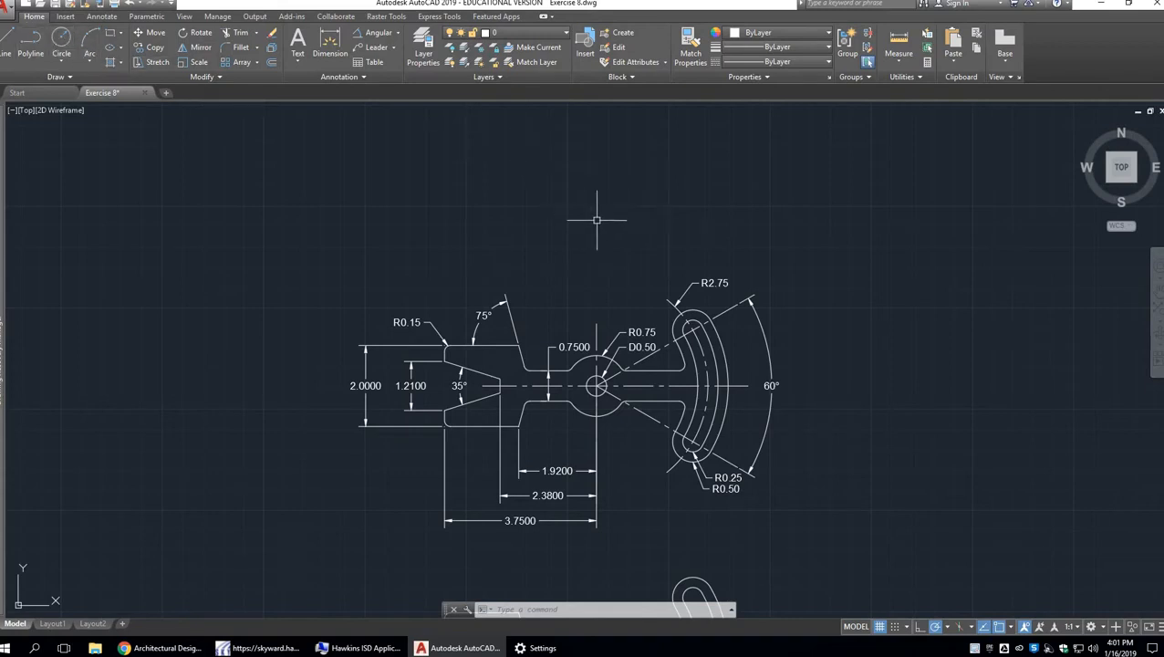
# Draw a circle with a diameter of 0.5 in the empty space above the dimensioned drawing's hub.
pyautogui.write('c')
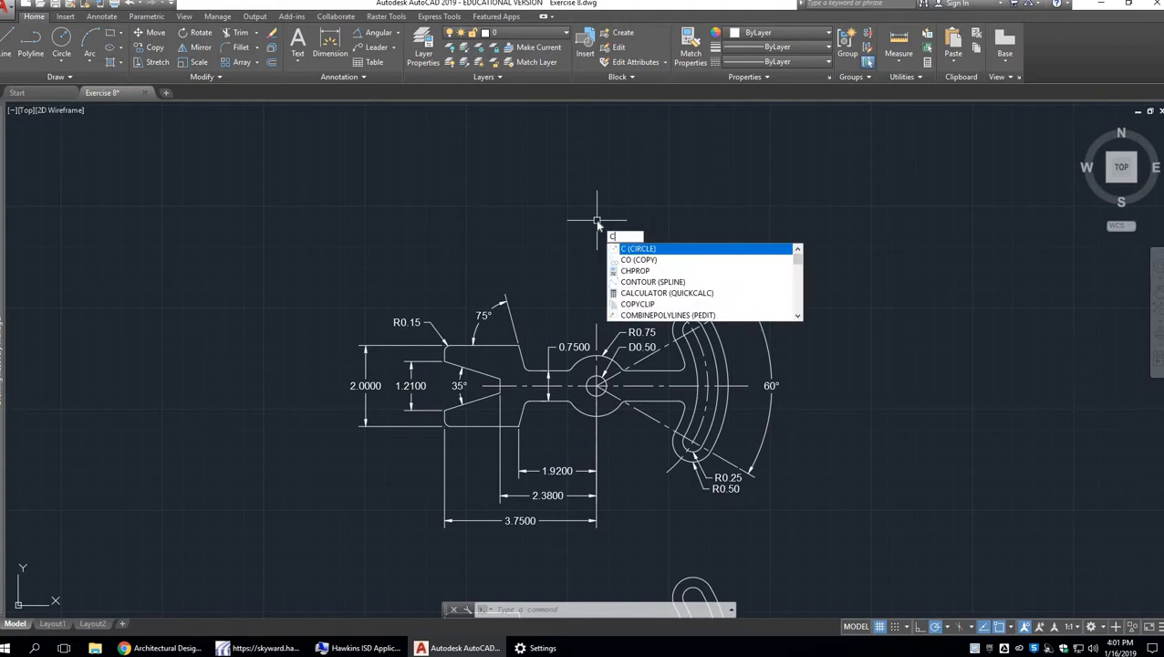
pyautogui.press('Return')
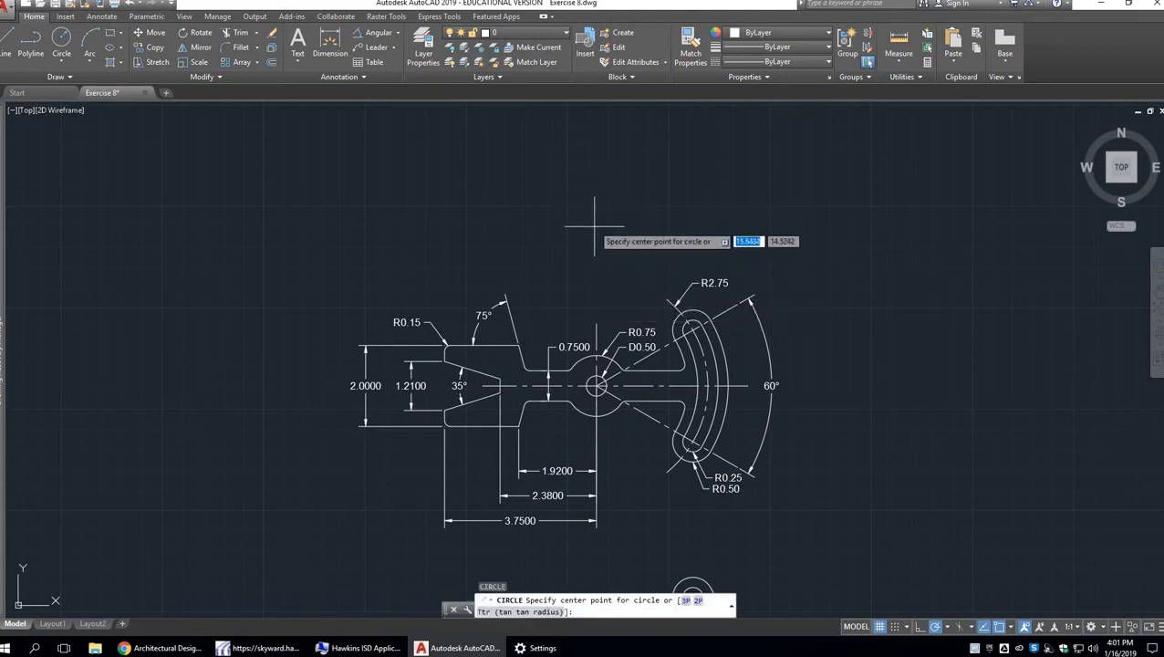
pyautogui.click(594, 225)
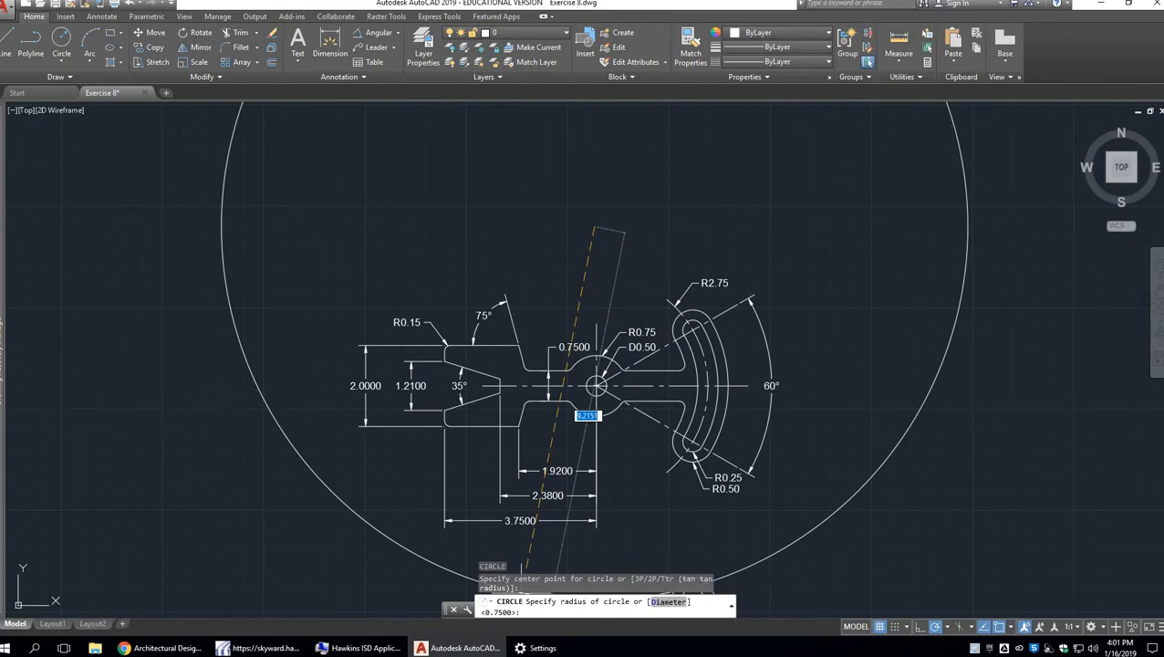
pyautogui.write('d')
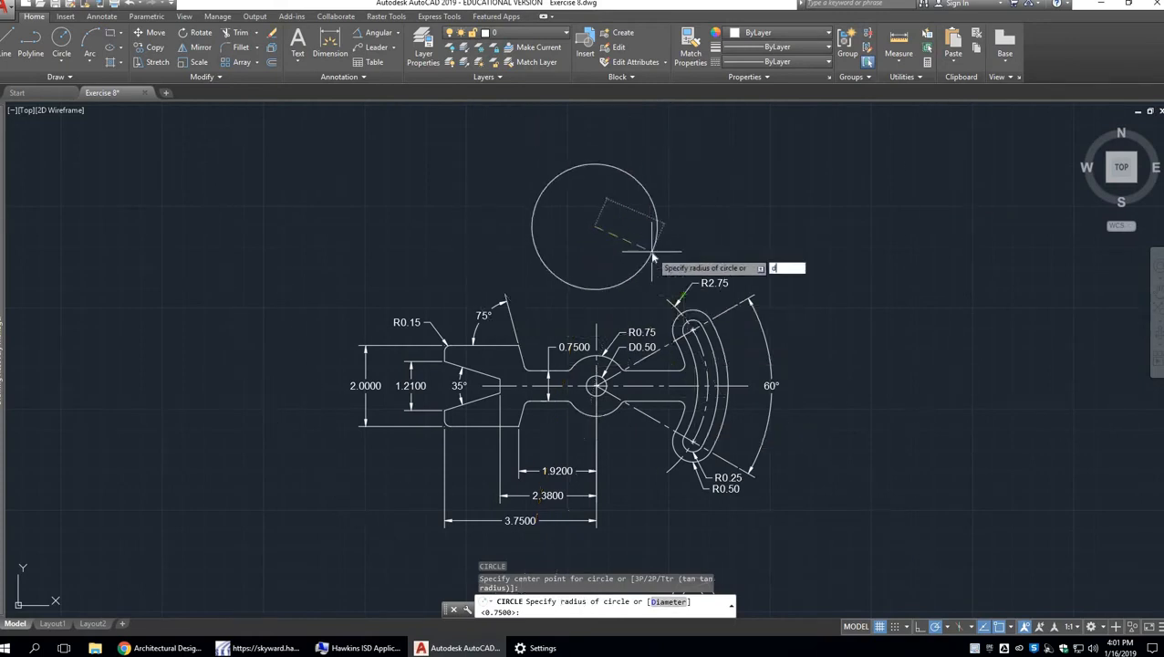
pyautogui.press('Return')
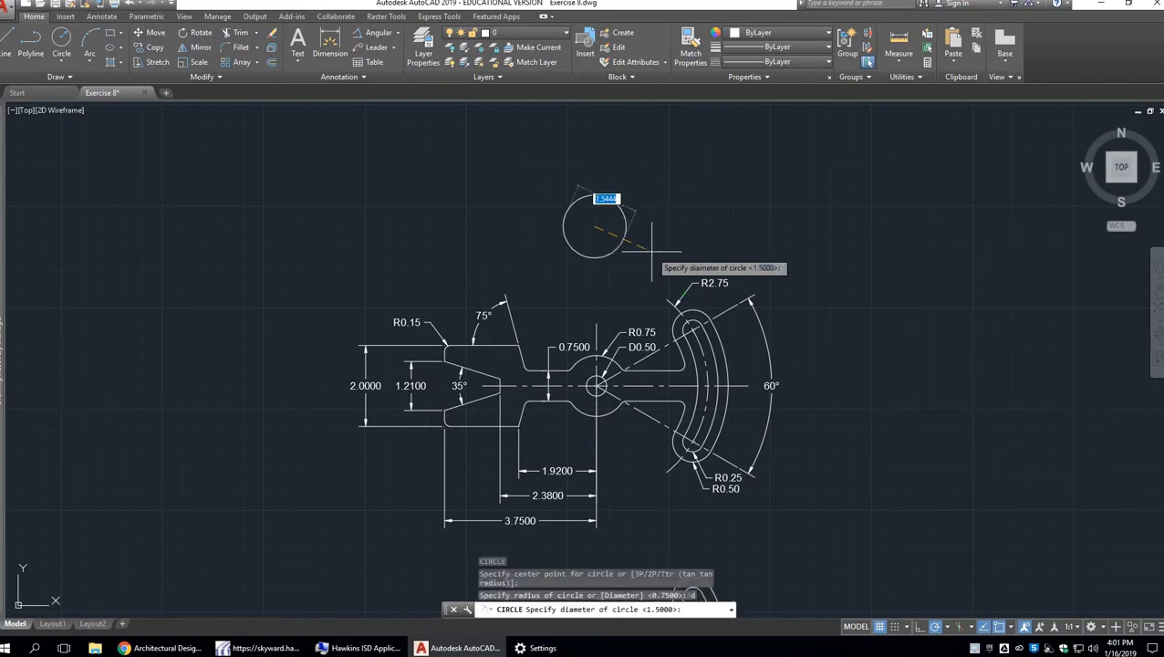
pyautogui.press('Return')
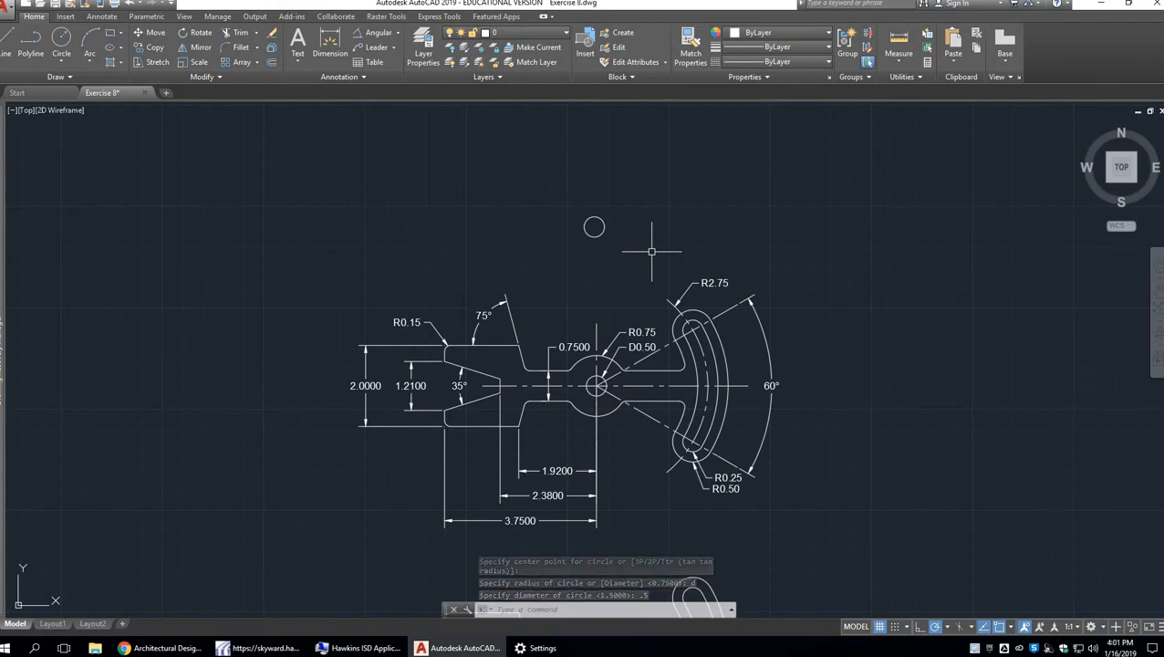
# Draw a concentric circle with a radius of 0.75 around the small circle.
pyautogui.press('Return')
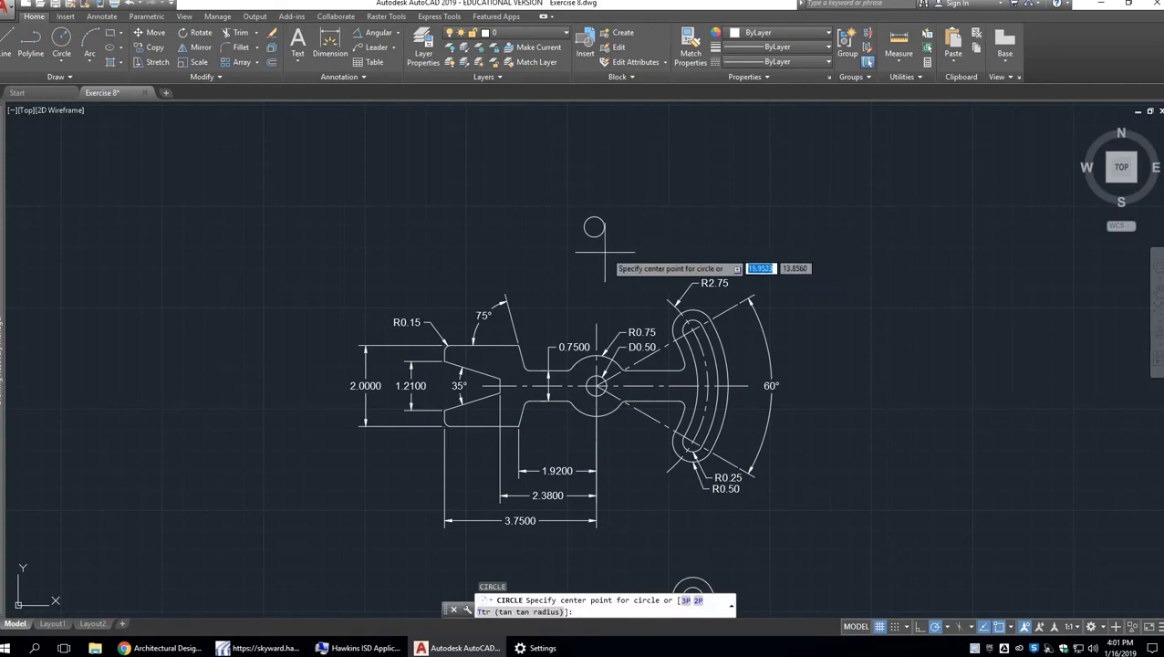
pyautogui.click(594, 225)
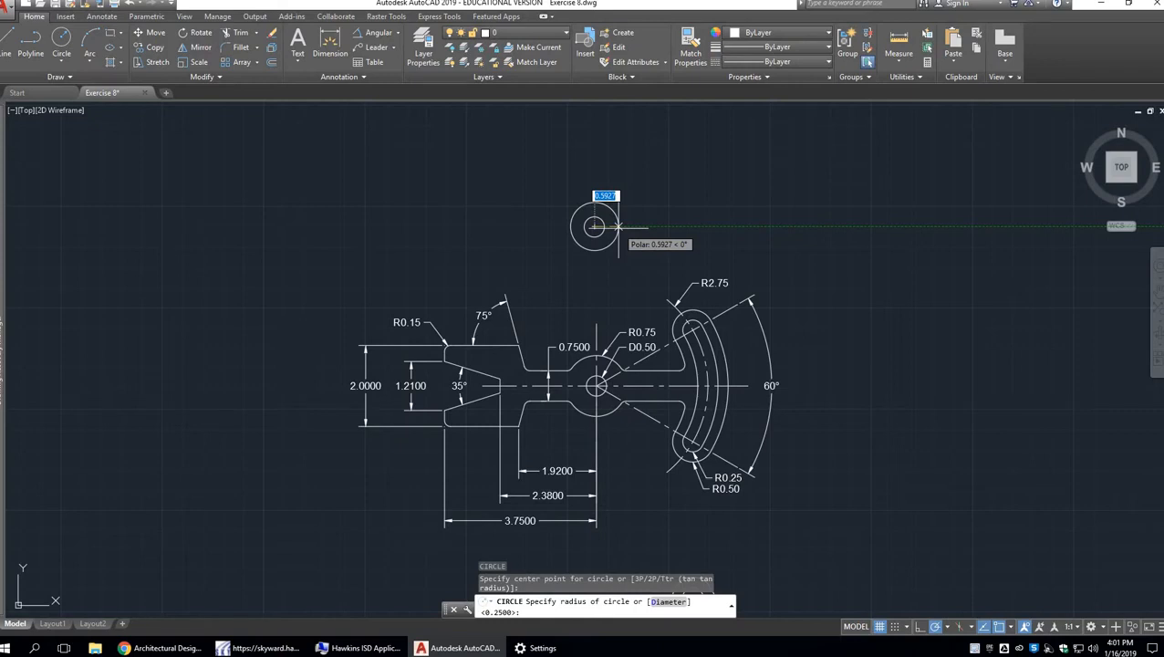
pyautogui.write('.7')
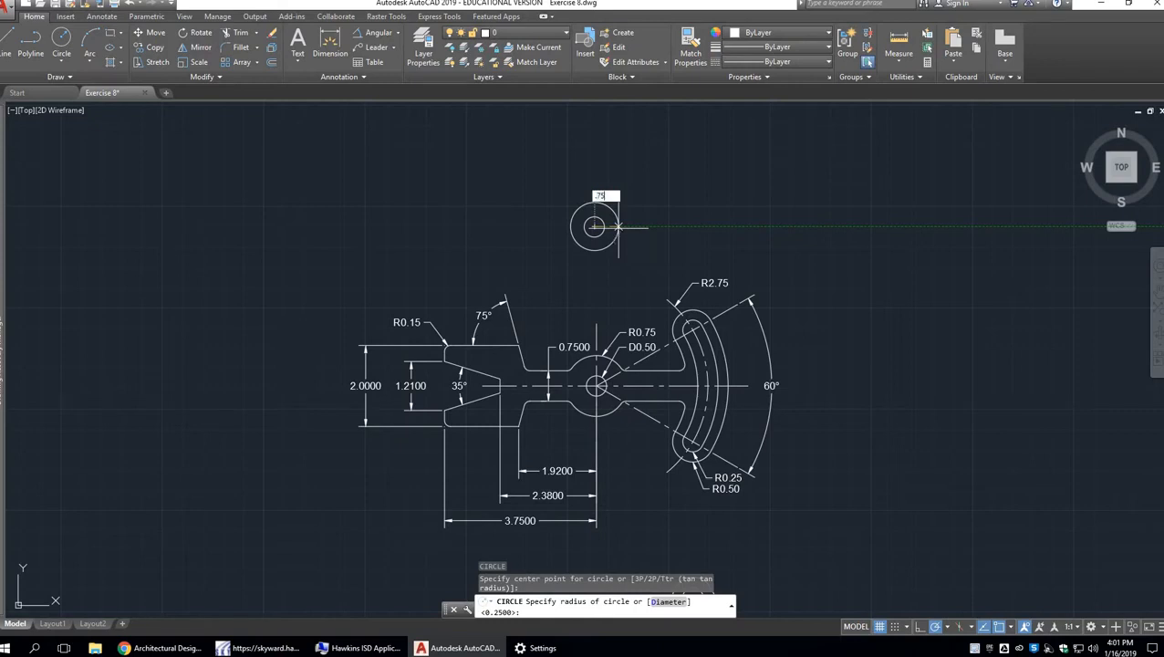
pyautogui.write('5')
pyautogui.press('Return')
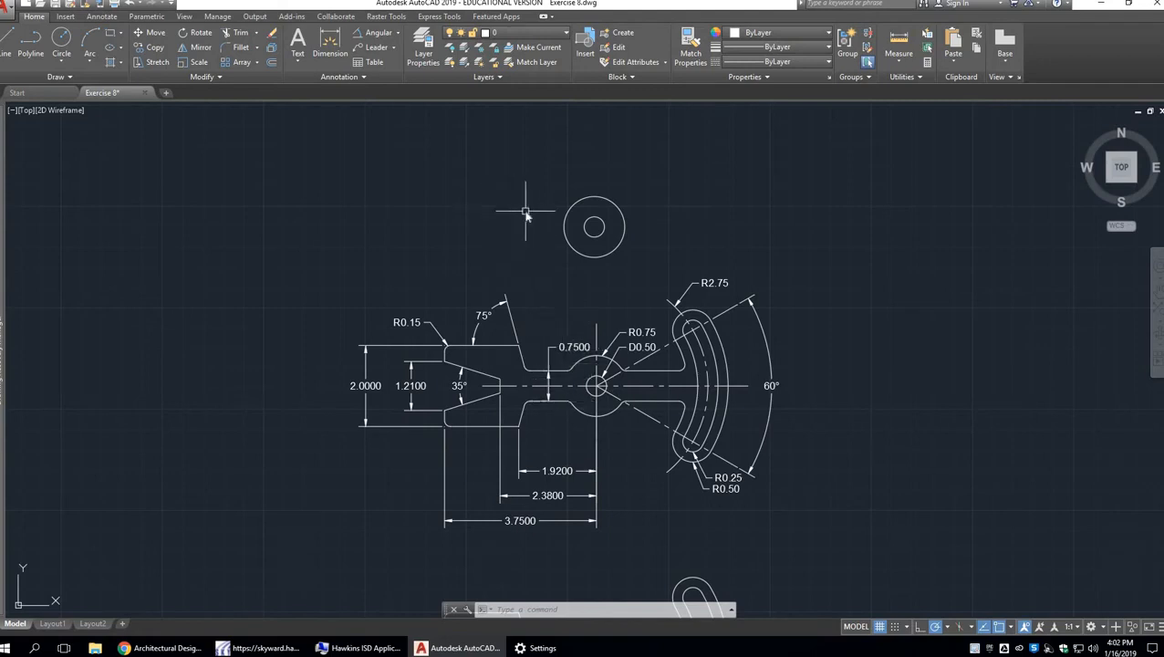
# Draw a vertical line 0.75 long, running downward, in the empty space left of the two new circles.
pyautogui.write('L')
pyautogui.press('Return')
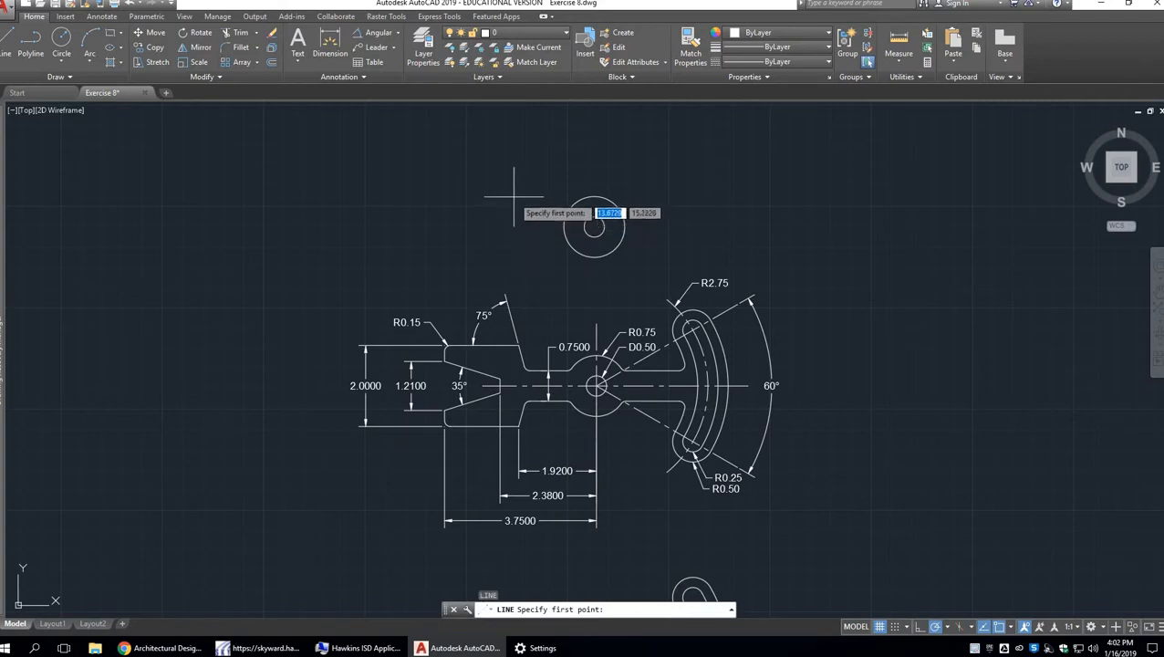
pyautogui.click(515, 196)
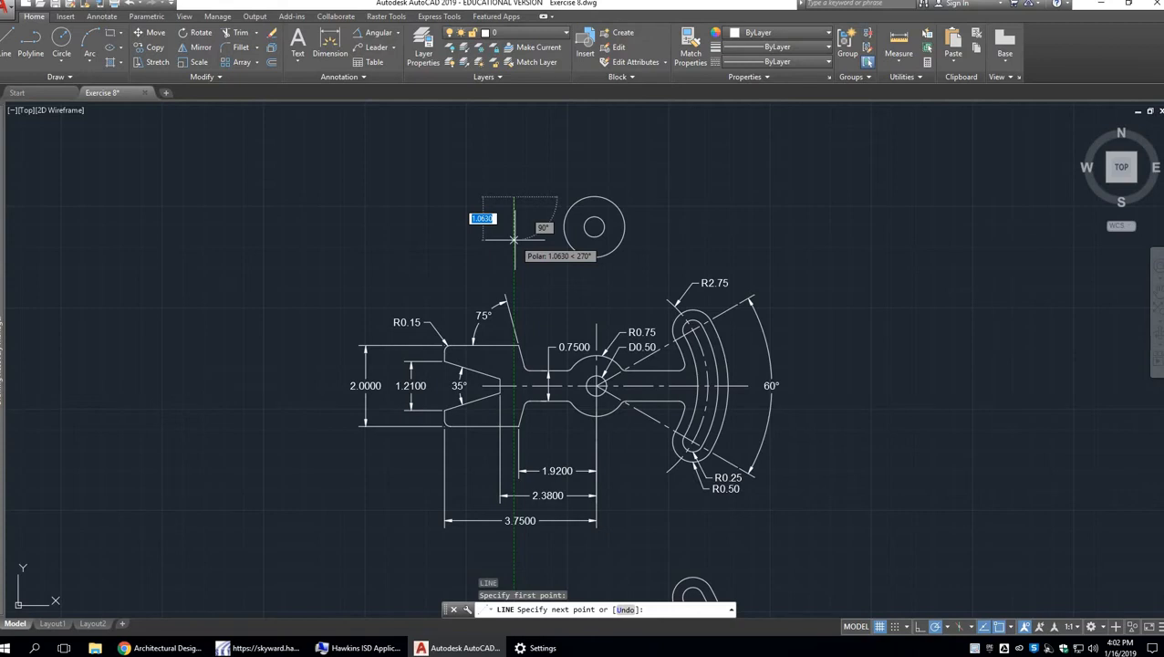
pyautogui.click(948, 627)
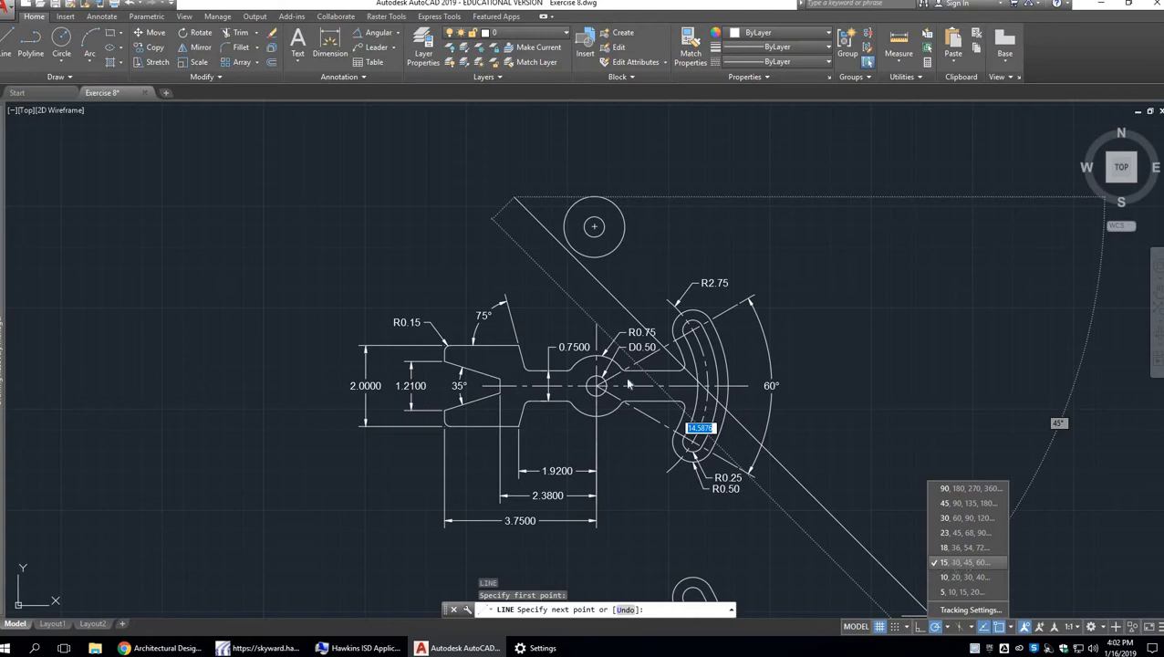
pyautogui.click(635, 277)
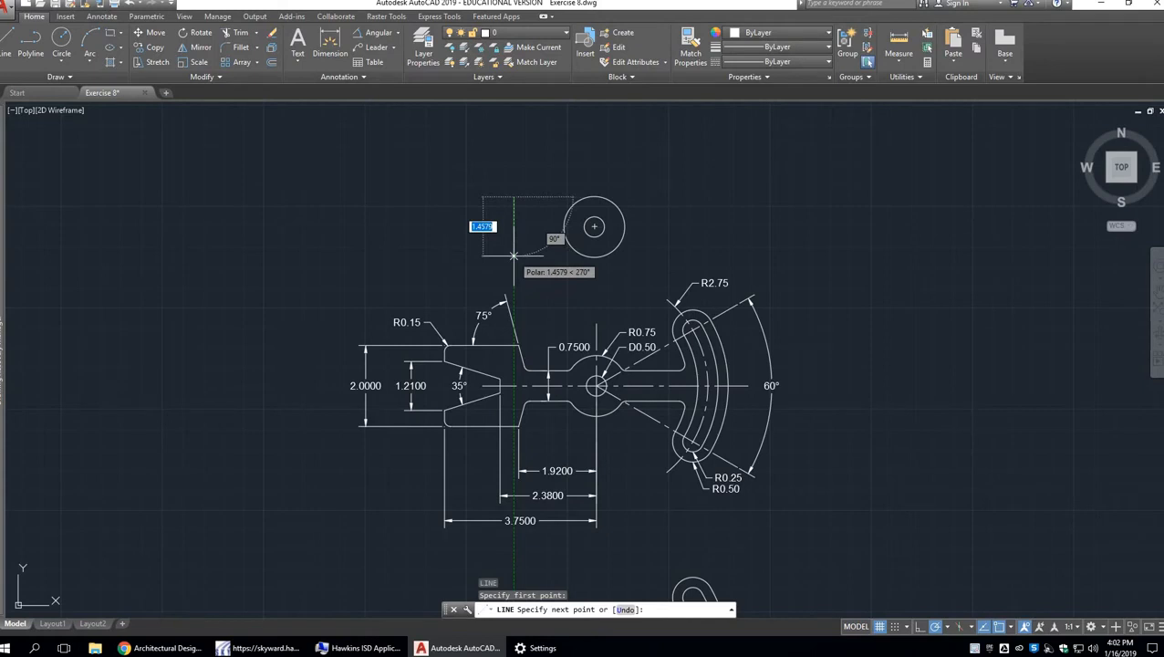
pyautogui.press('BackSpace')
pyautogui.write('.75')
pyautogui.press('Return')
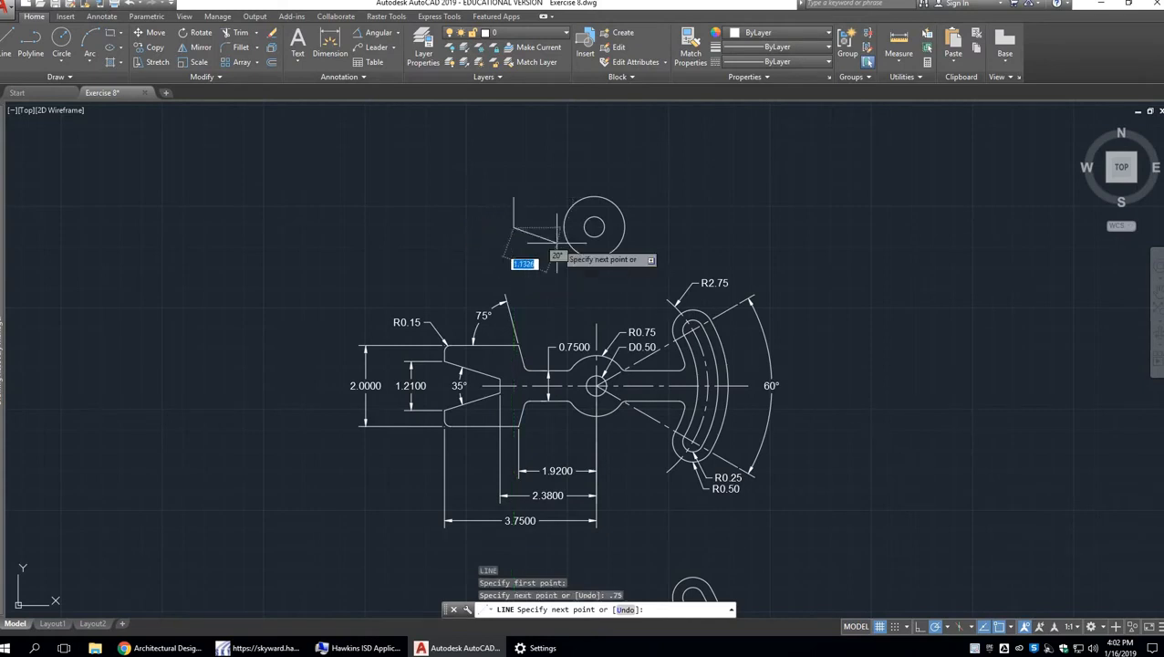
pyautogui.press('Return')
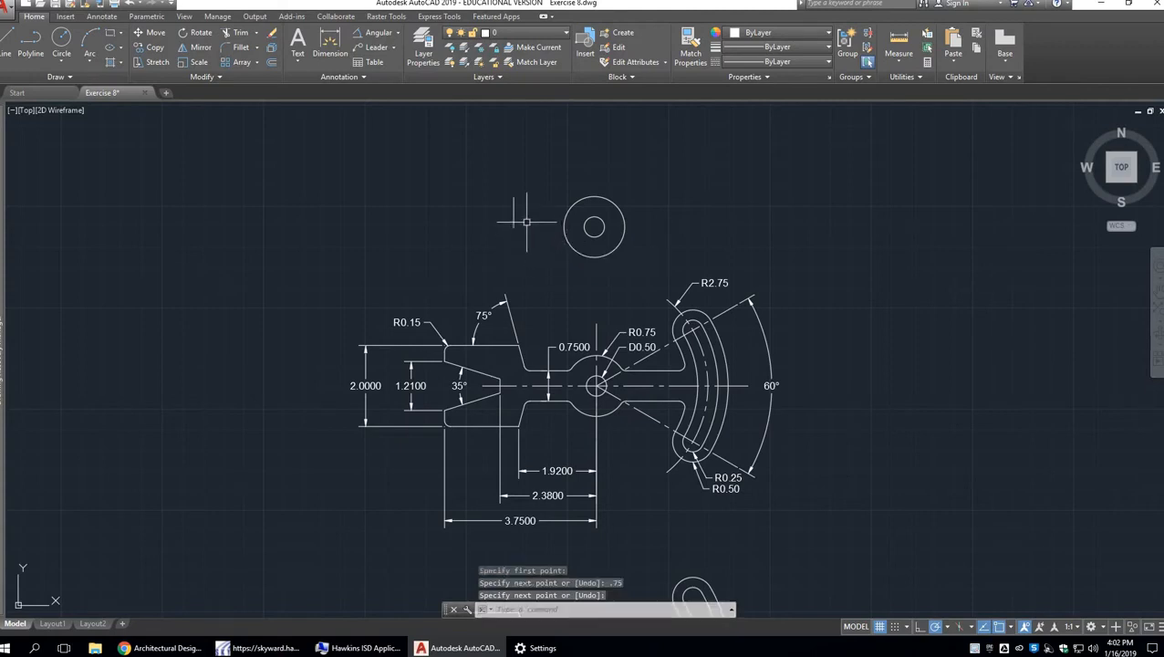
# Move the 0.75 vertical line by its midpoint onto the center of the concentric circles.
pyautogui.write('M')
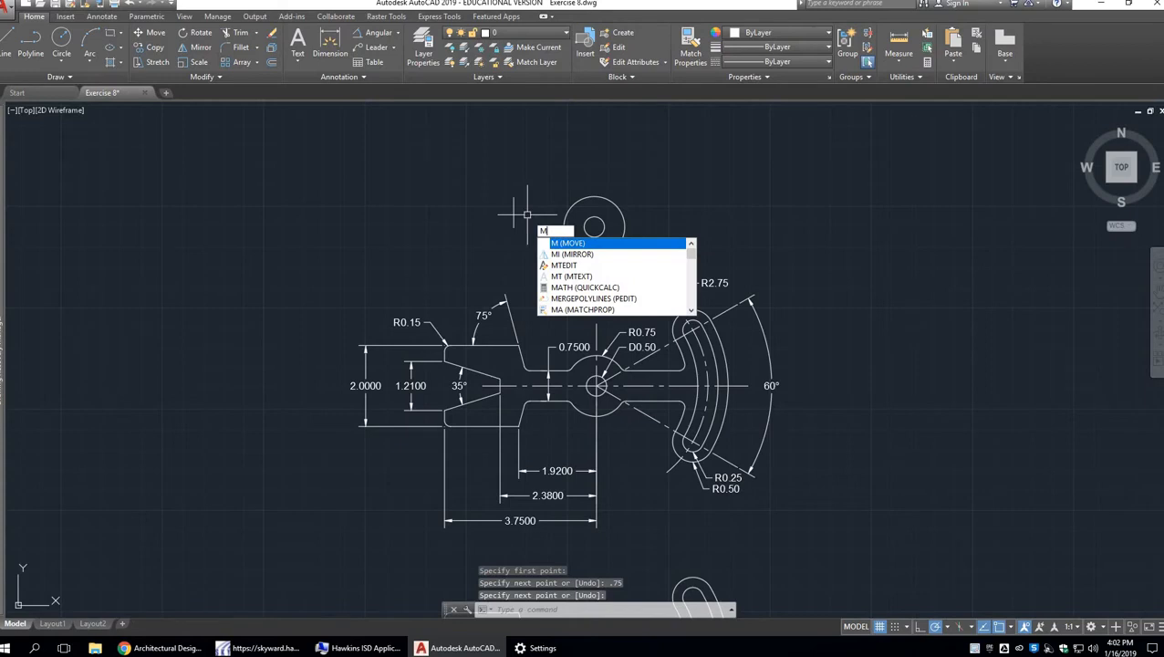
pyautogui.press('Return')
pyautogui.click(513, 213)
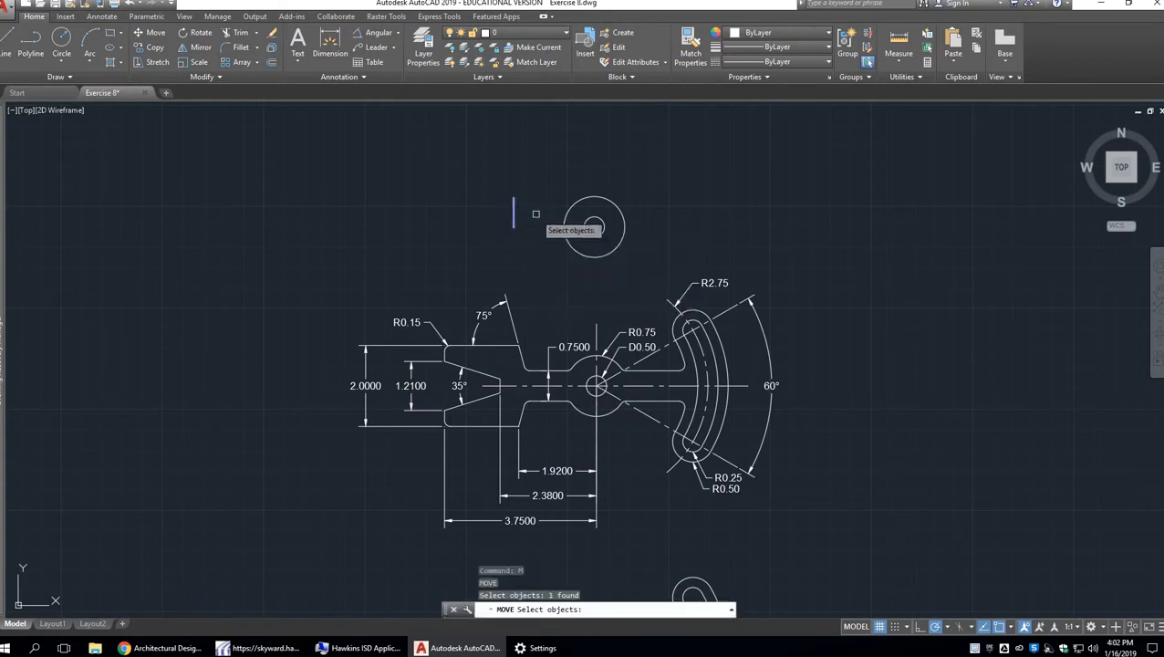
pyautogui.press('Return')
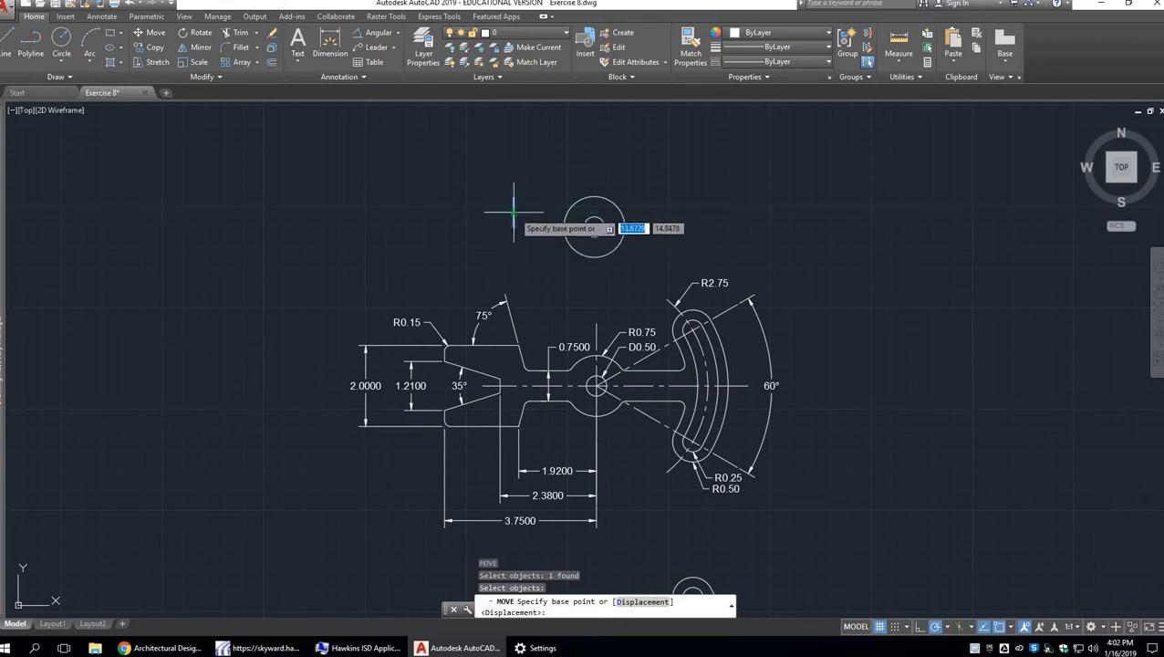
pyautogui.click(1012, 633)
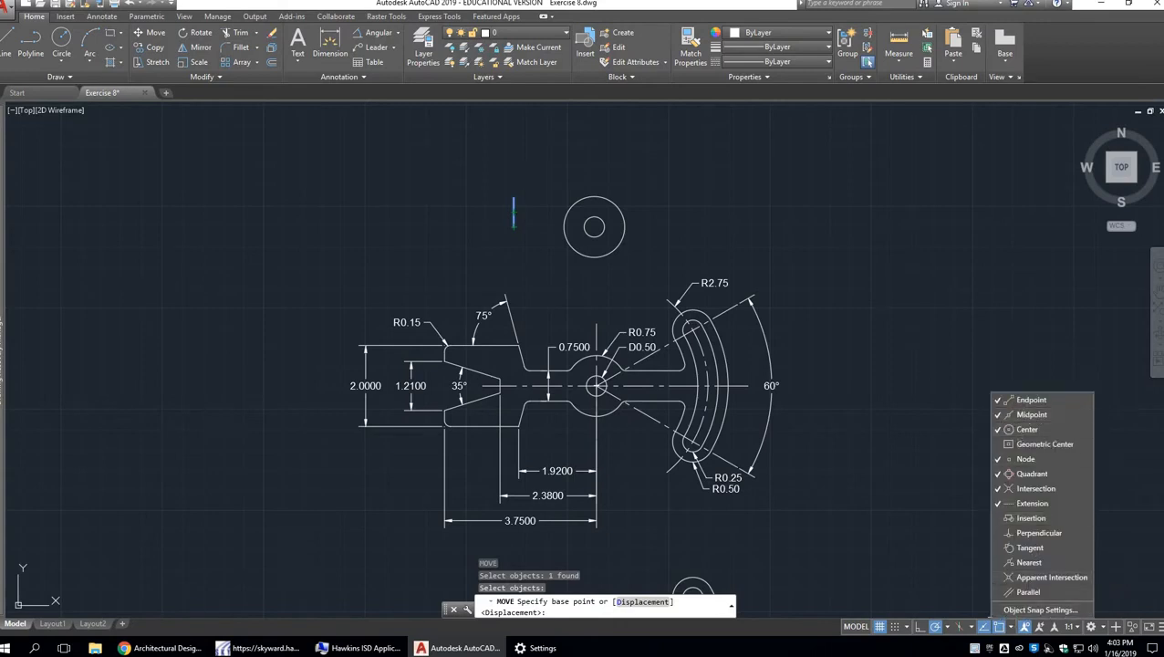
pyautogui.click(514, 212)
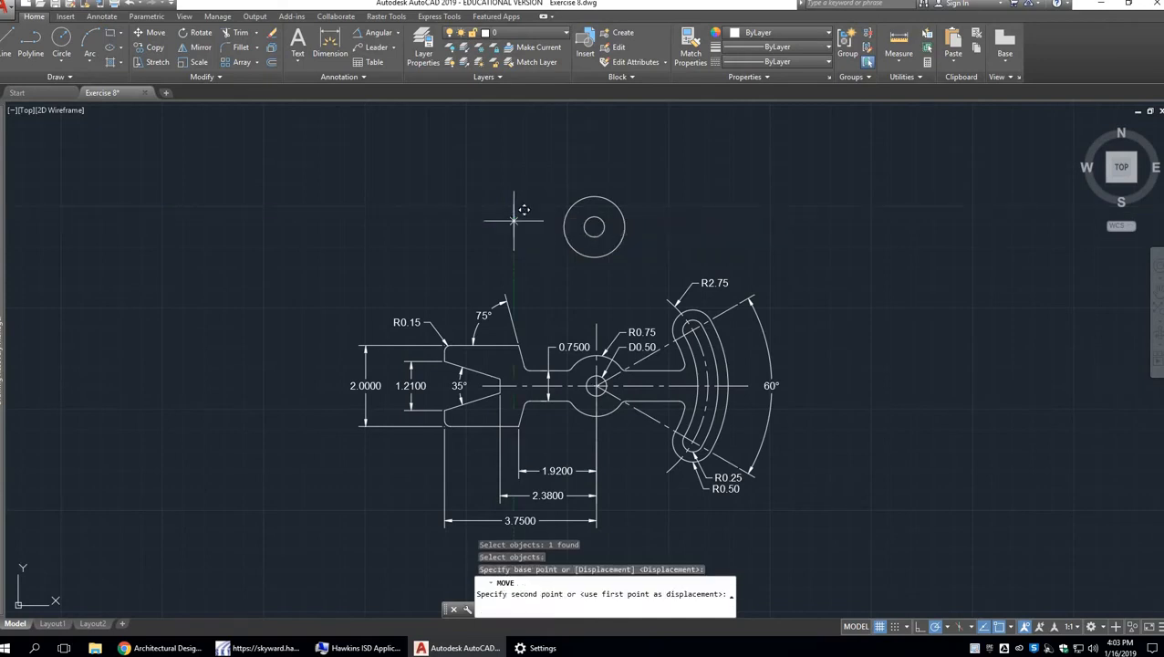
pyautogui.click(604, 215)
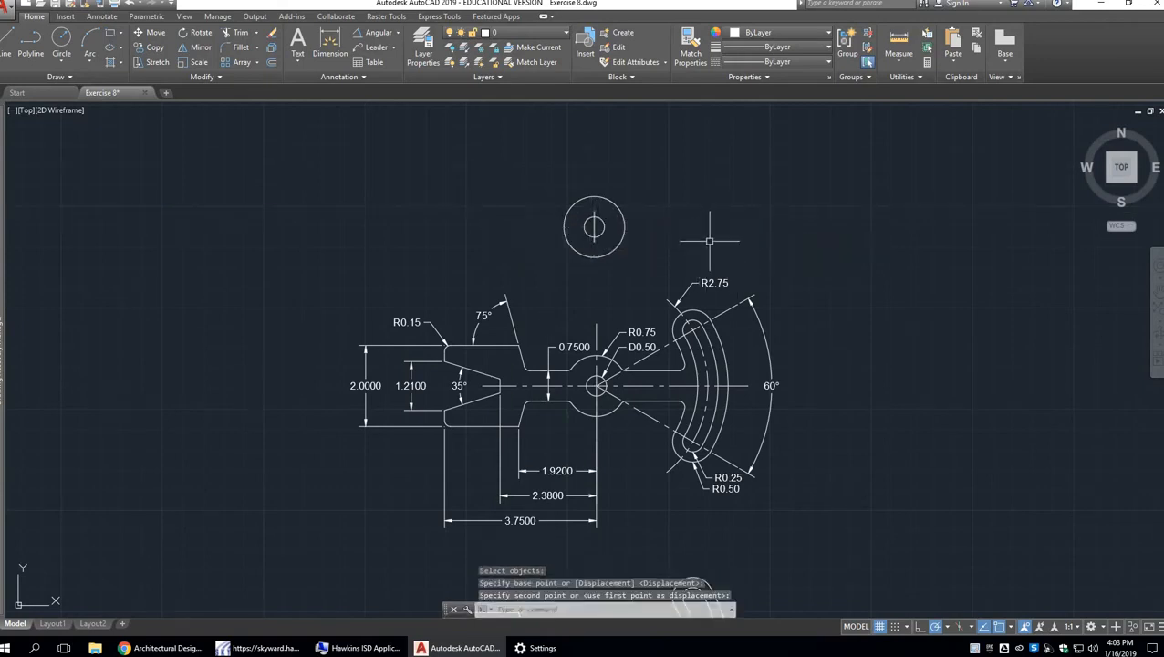
# Draw a horizontal line 2 units long to the left from the upper end of the vertical line.
pyautogui.write('l')
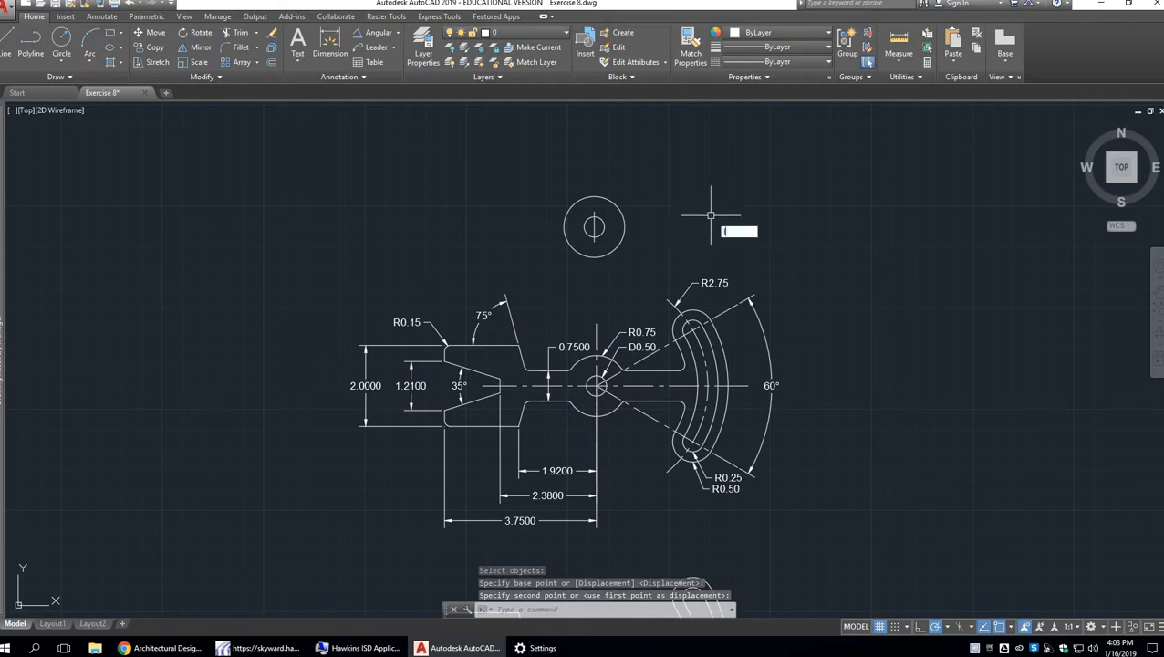
pyautogui.press('Return')
pyautogui.click(593, 219)
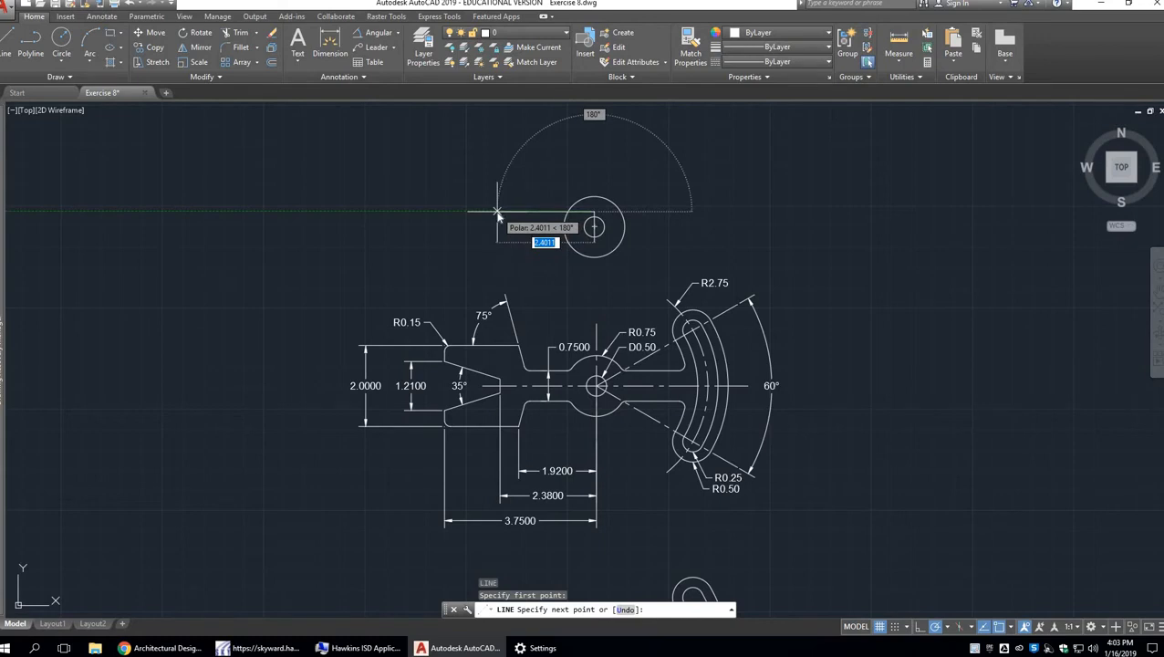
pyautogui.write('2')
pyautogui.press('Return')
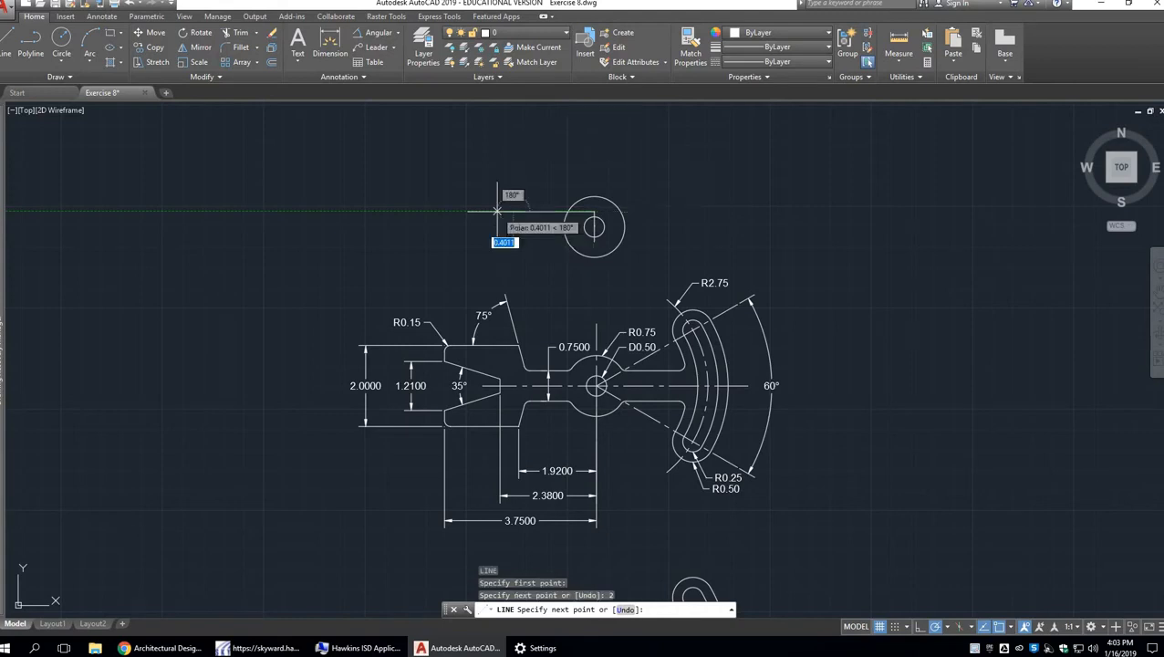
pyautogui.press('Return')
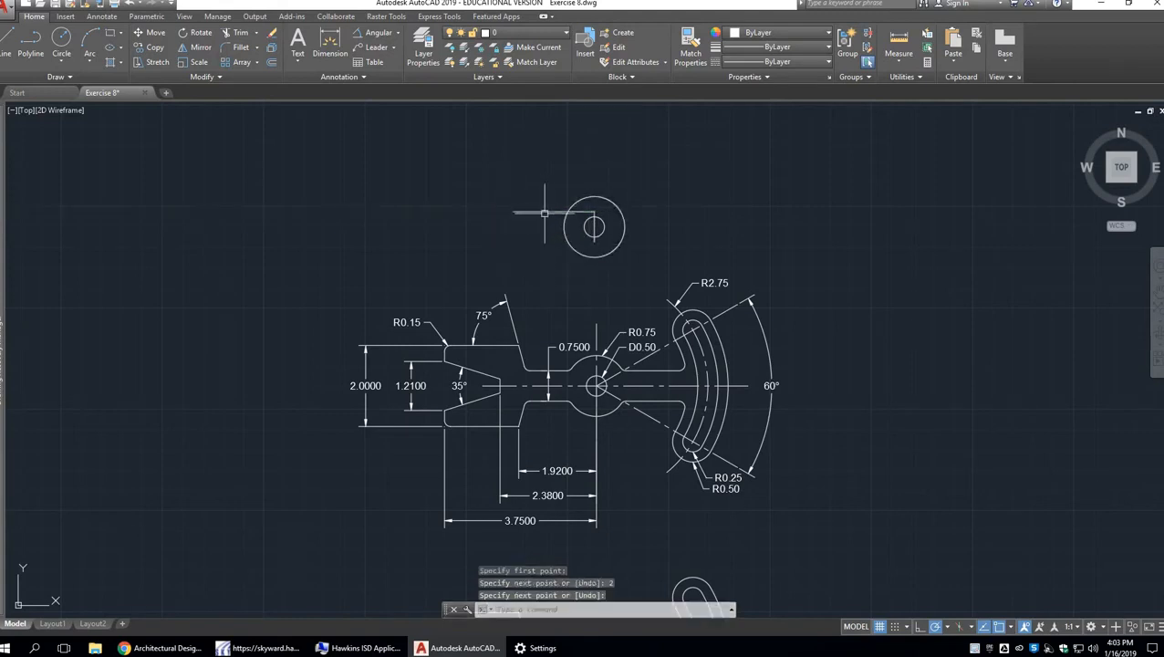
# Mirror the 2-unit arm line across the horizontal axis through the circles' center, keeping the original, and delete the 0.75 vertical line.
pyautogui.write('mi')
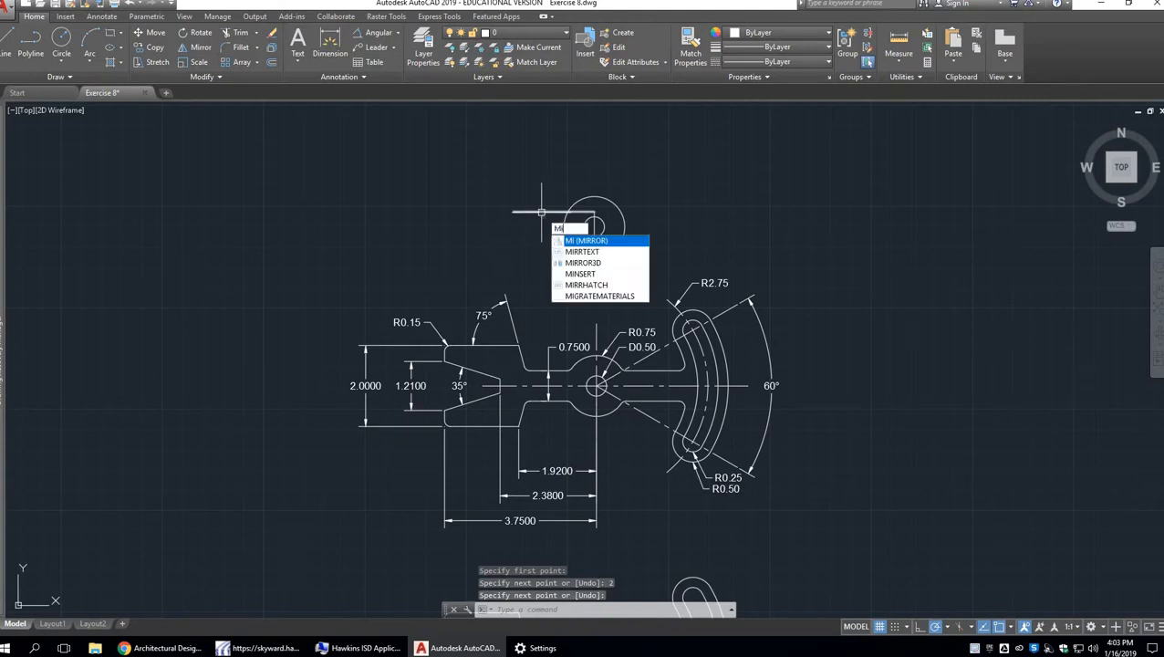
pyautogui.press('Return')
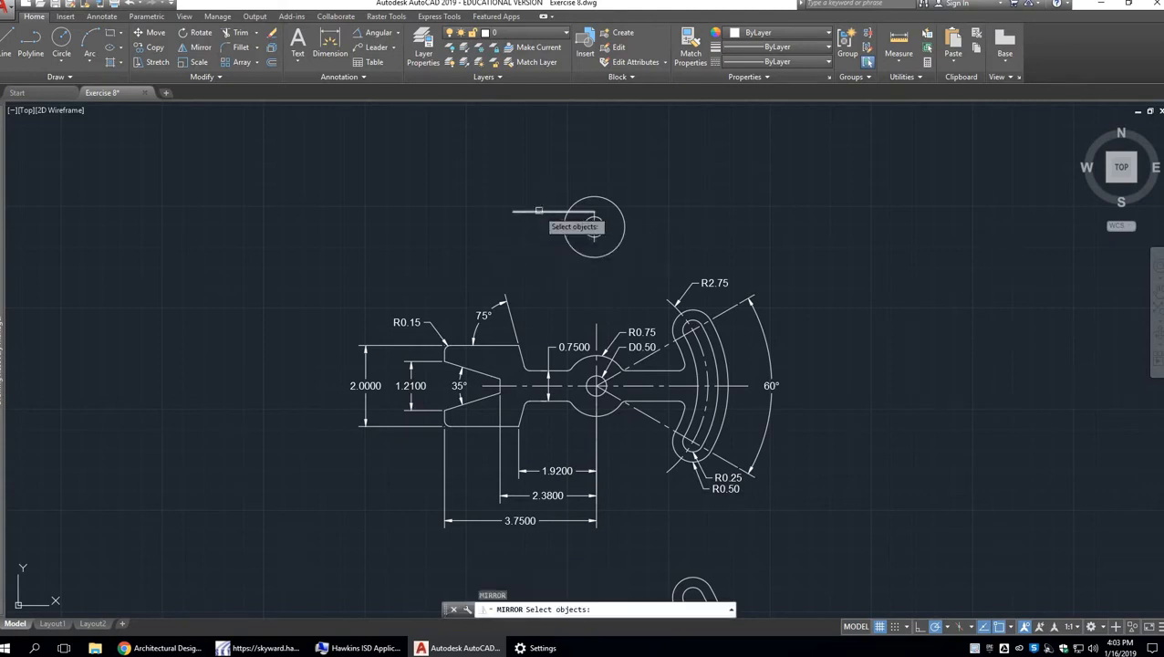
pyautogui.click(538, 211)
pyautogui.press('Return')
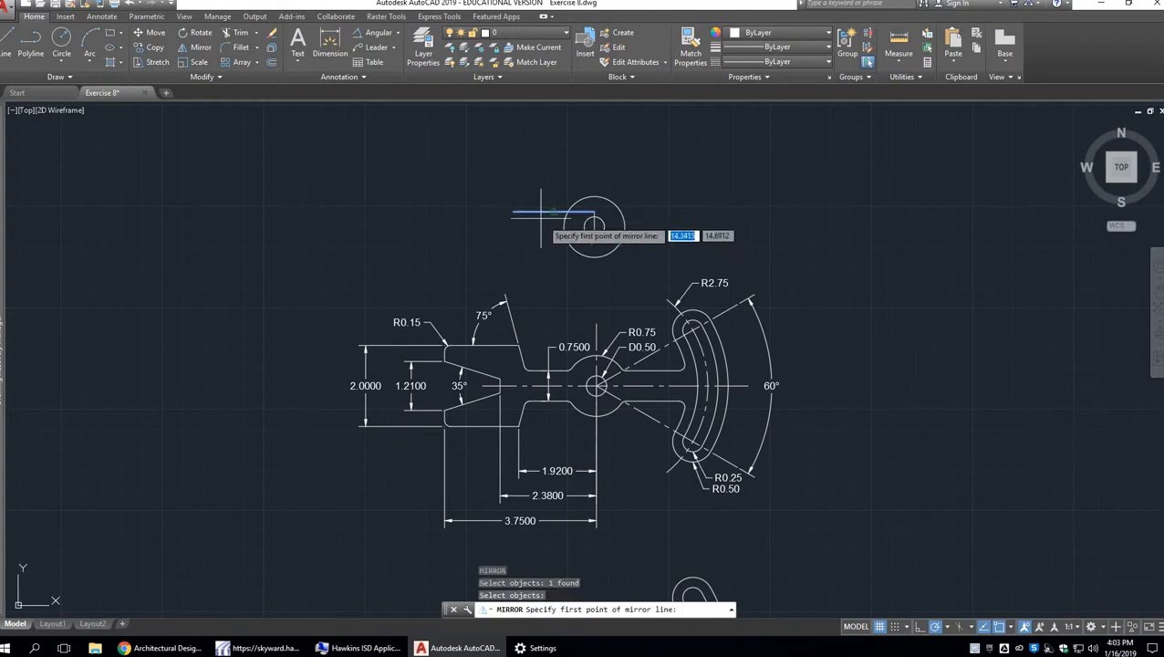
pyautogui.click(594, 226)
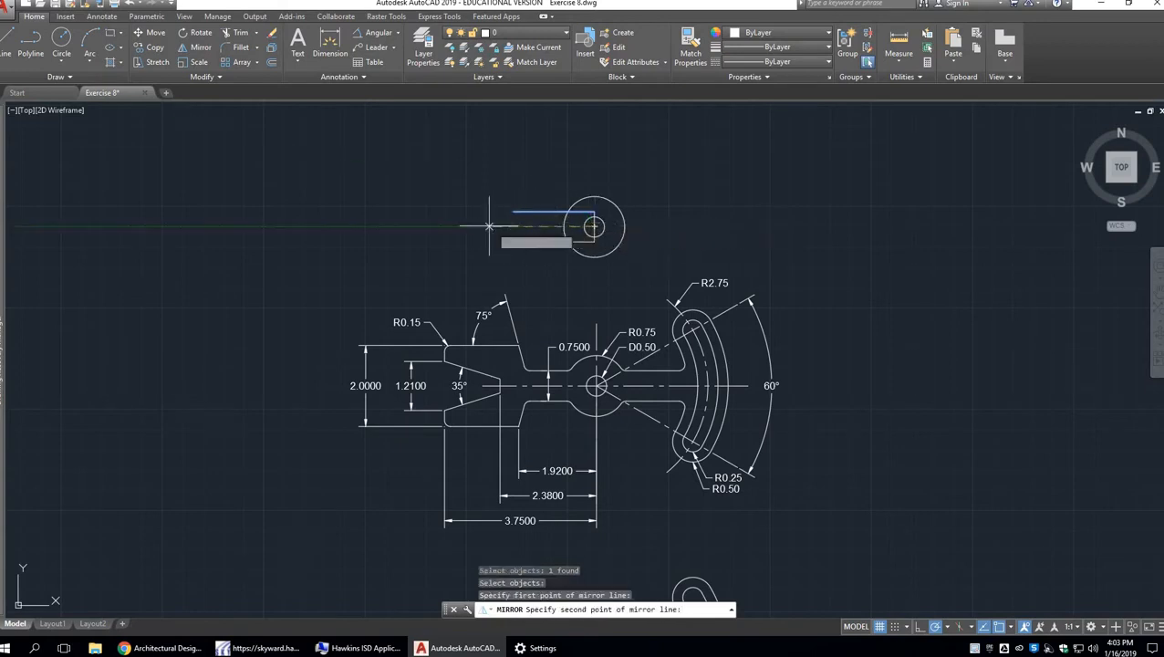
pyautogui.click(438, 225)
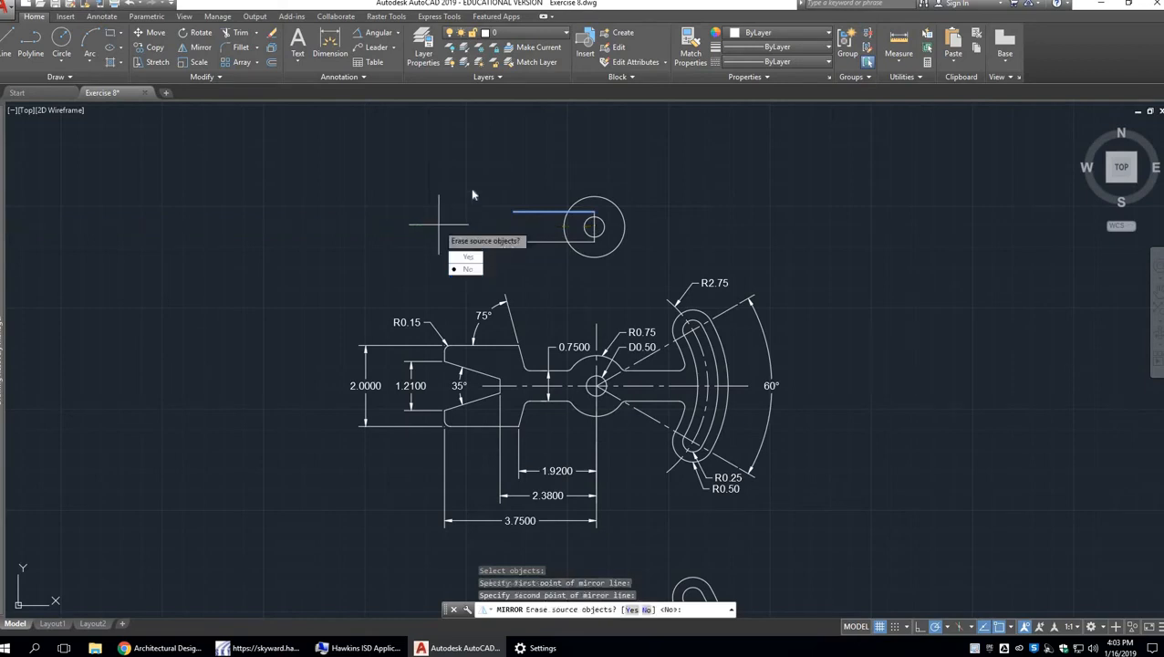
pyautogui.press('Return')
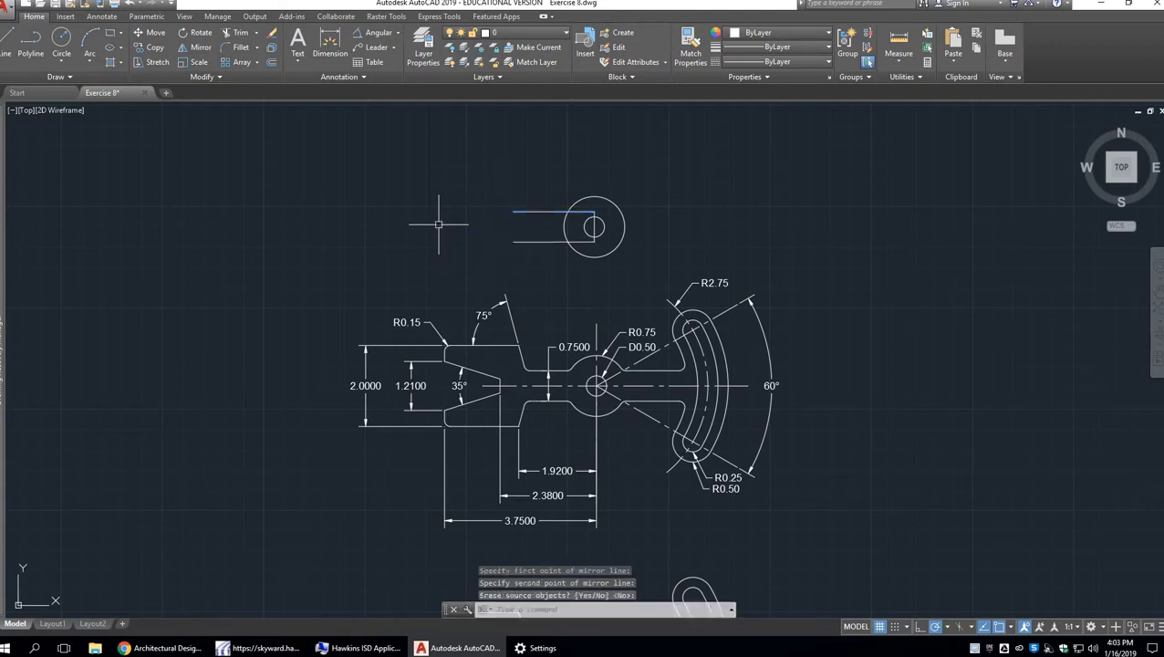
pyautogui.click(594, 229)
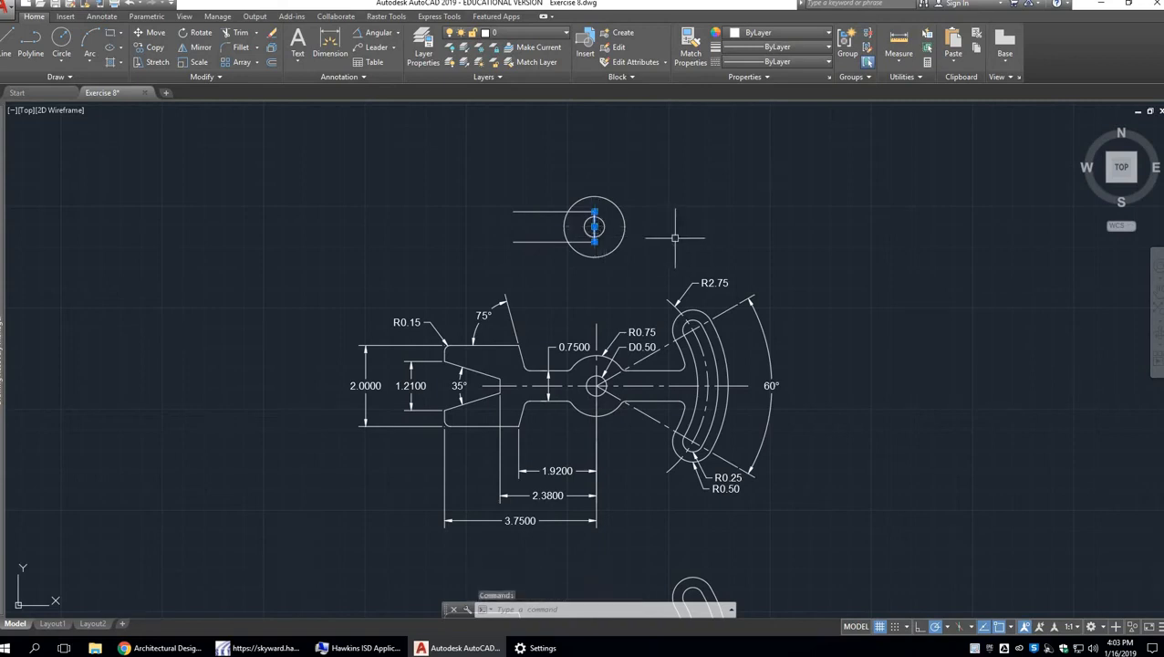
pyautogui.press('Delete')
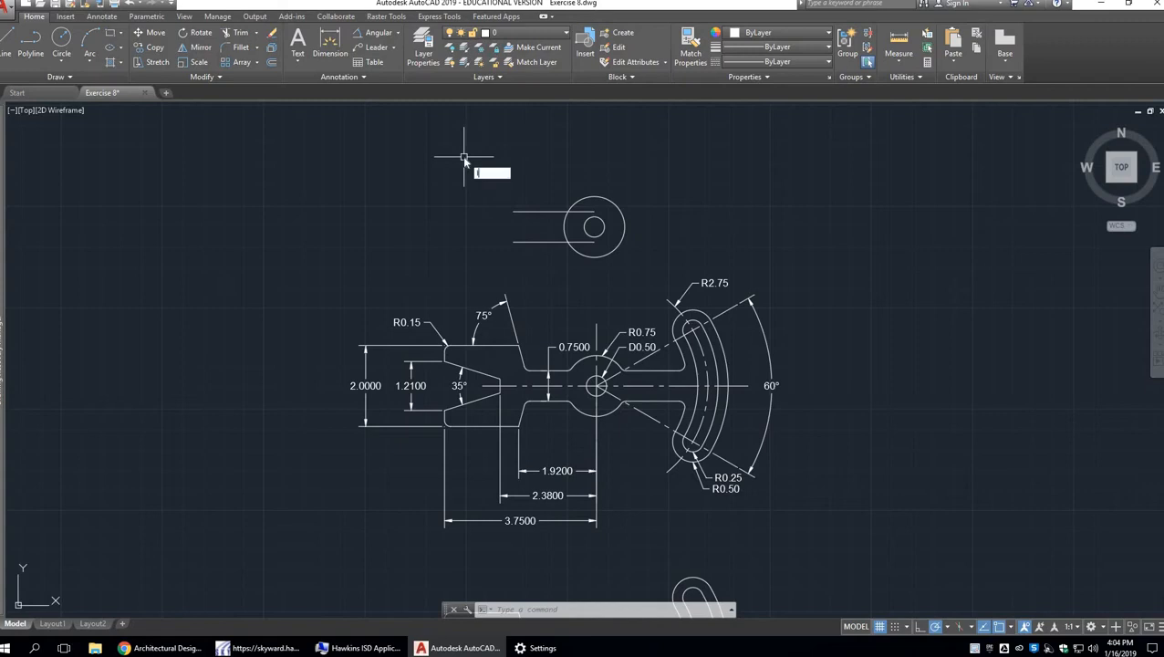
# Draw a vertical line 2 units long, running downward, in the empty space left of the new arm lines.
pyautogui.write('L')
pyautogui.press('Return')
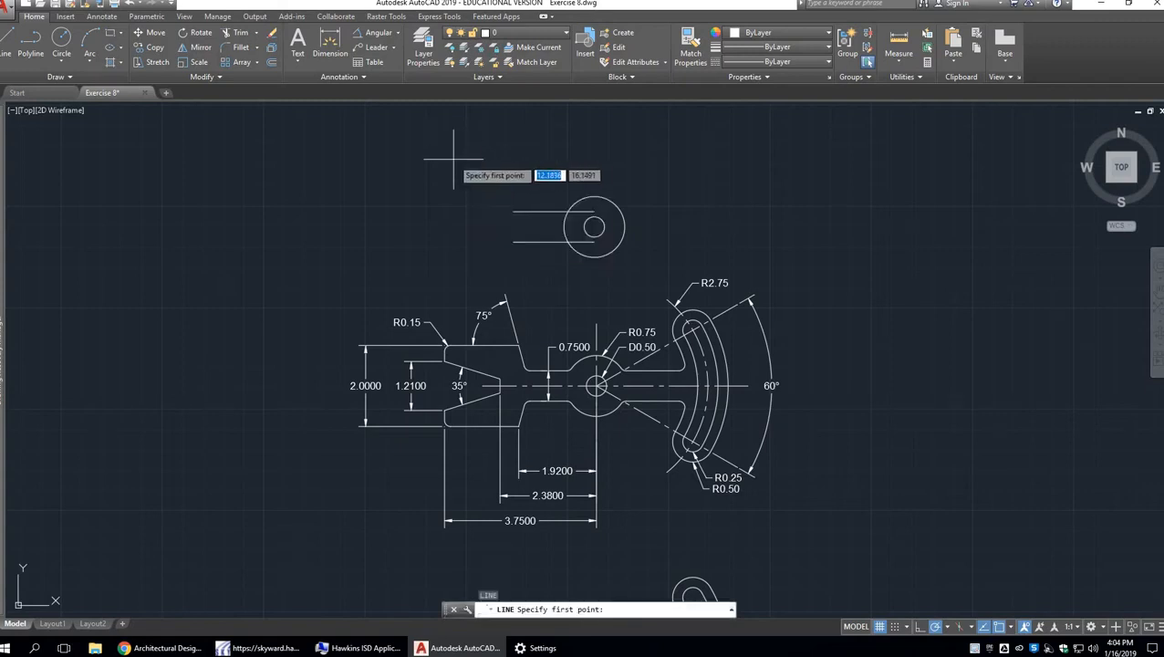
pyautogui.click(453, 159)
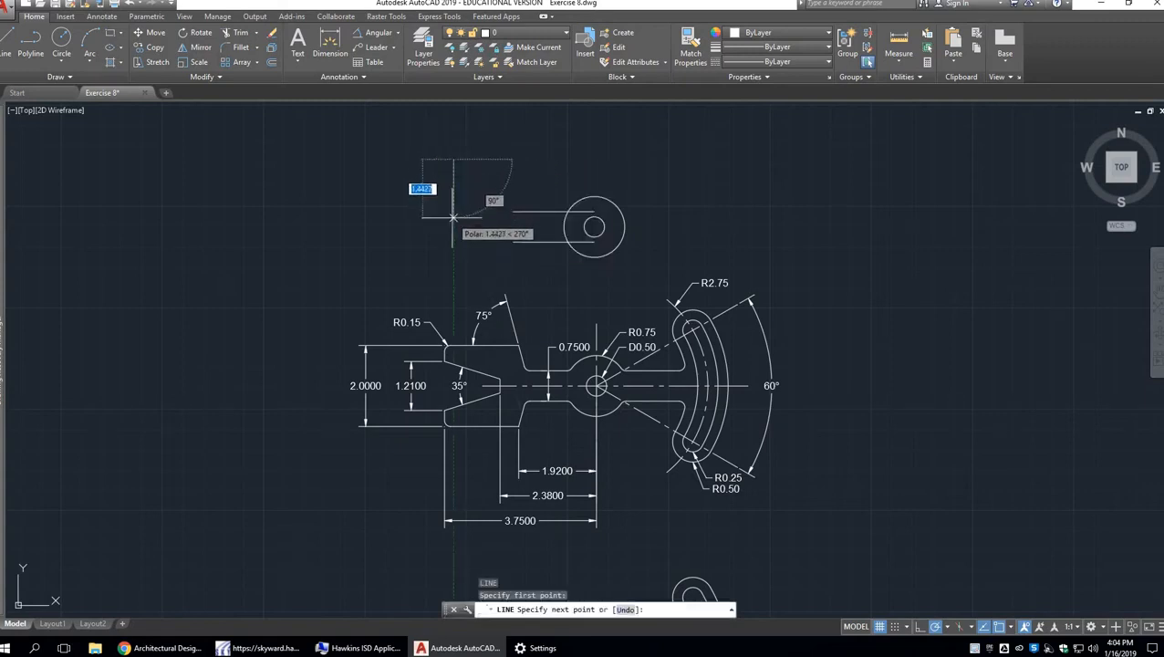
pyautogui.write('2')
pyautogui.press('Return')
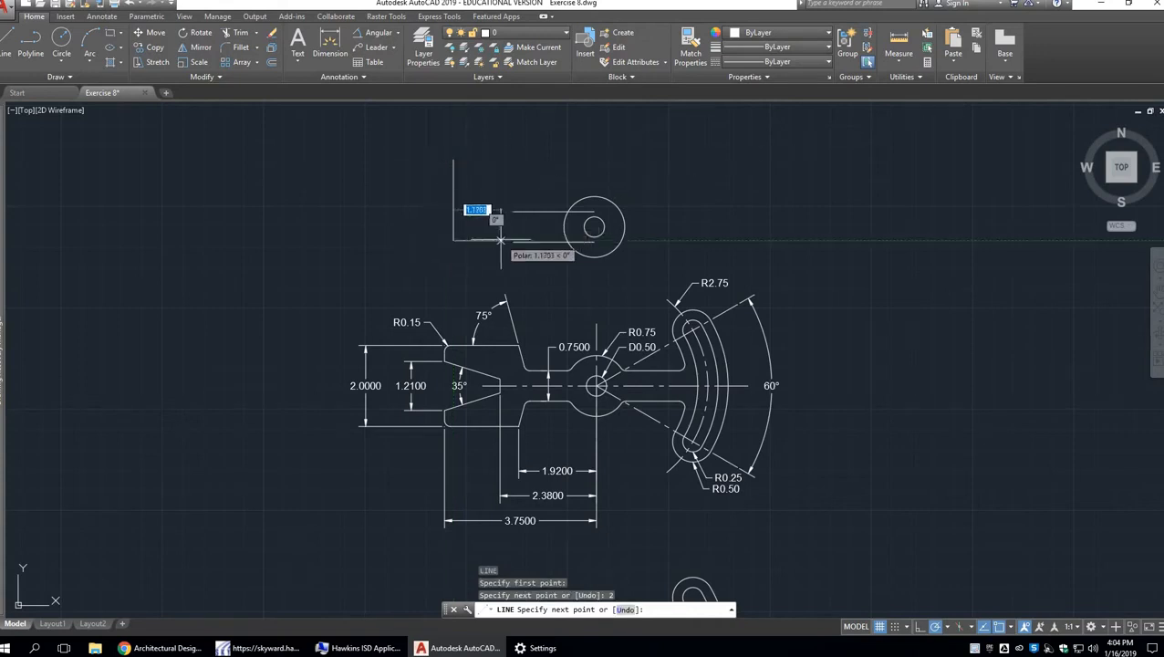
pyautogui.press('Return')
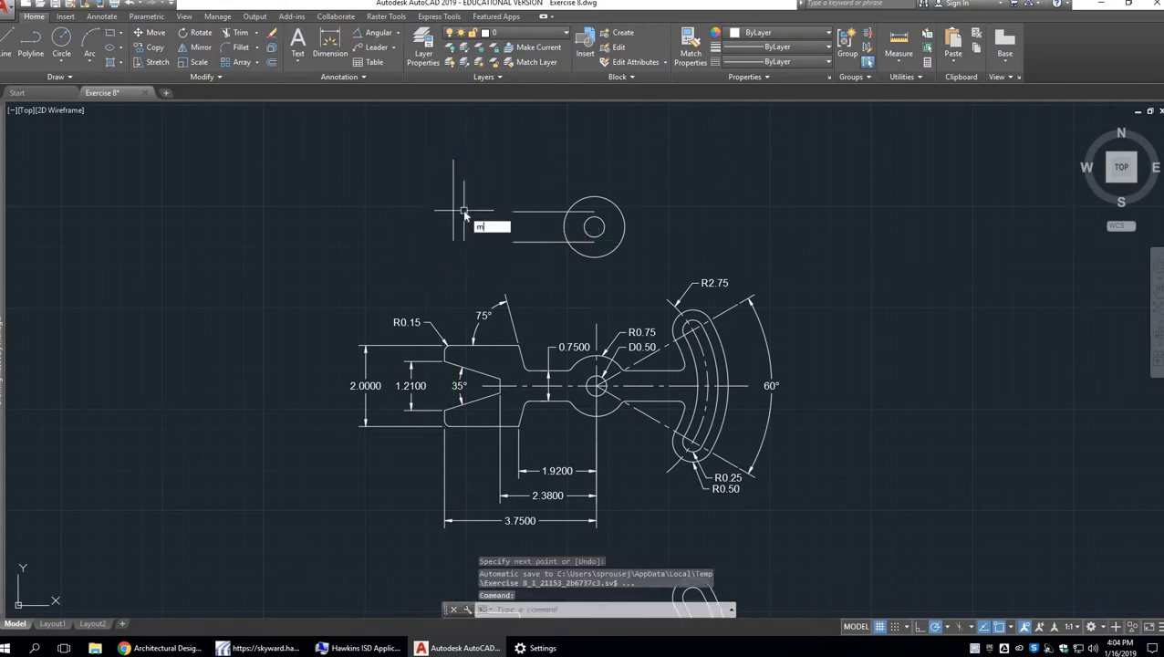
# Move the 2-unit vertical line by its midpoint onto the center of the concentric circles.
pyautogui.write('m')
pyautogui.press('Return')
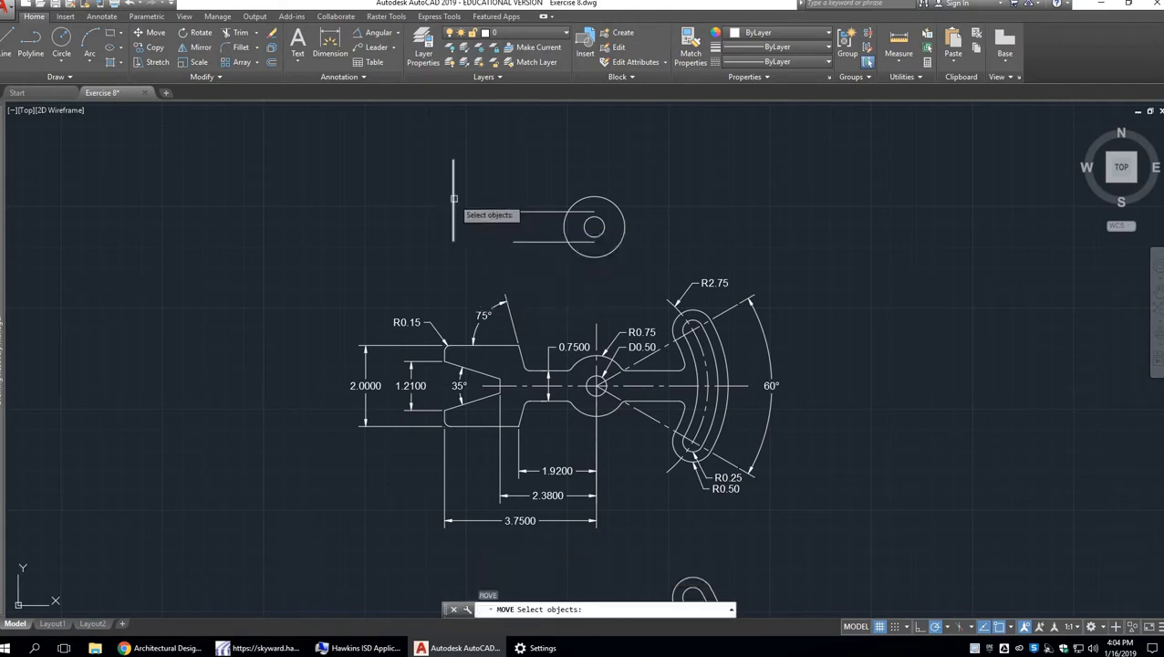
pyautogui.click(453, 197)
pyautogui.press('Return')
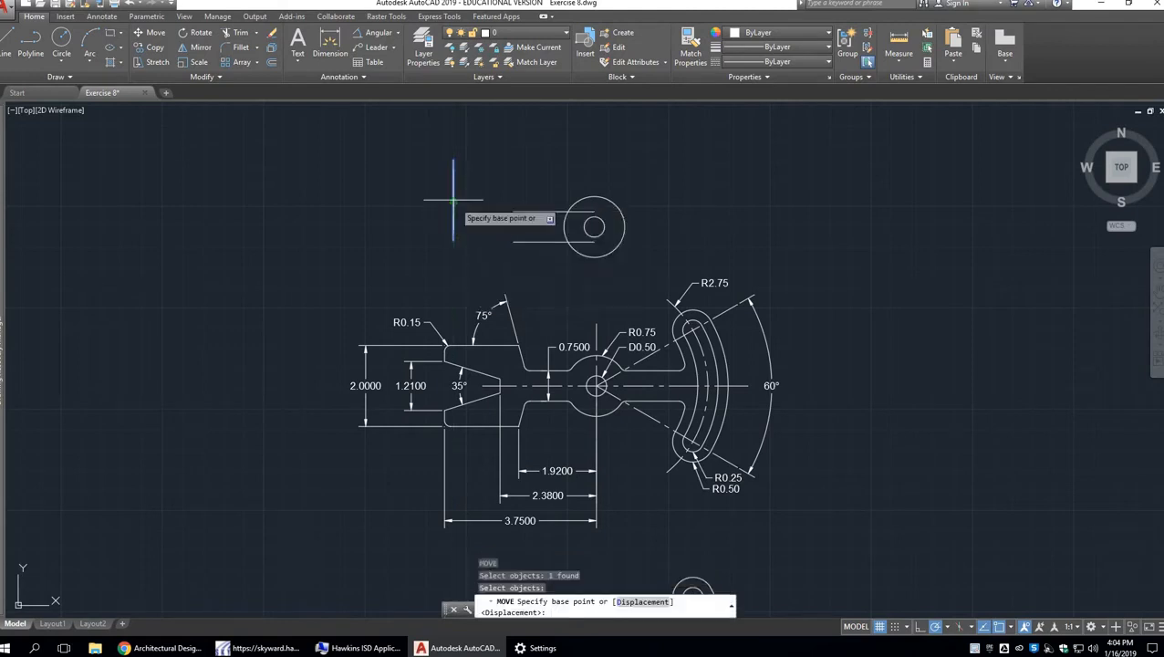
pyautogui.click(453, 198)
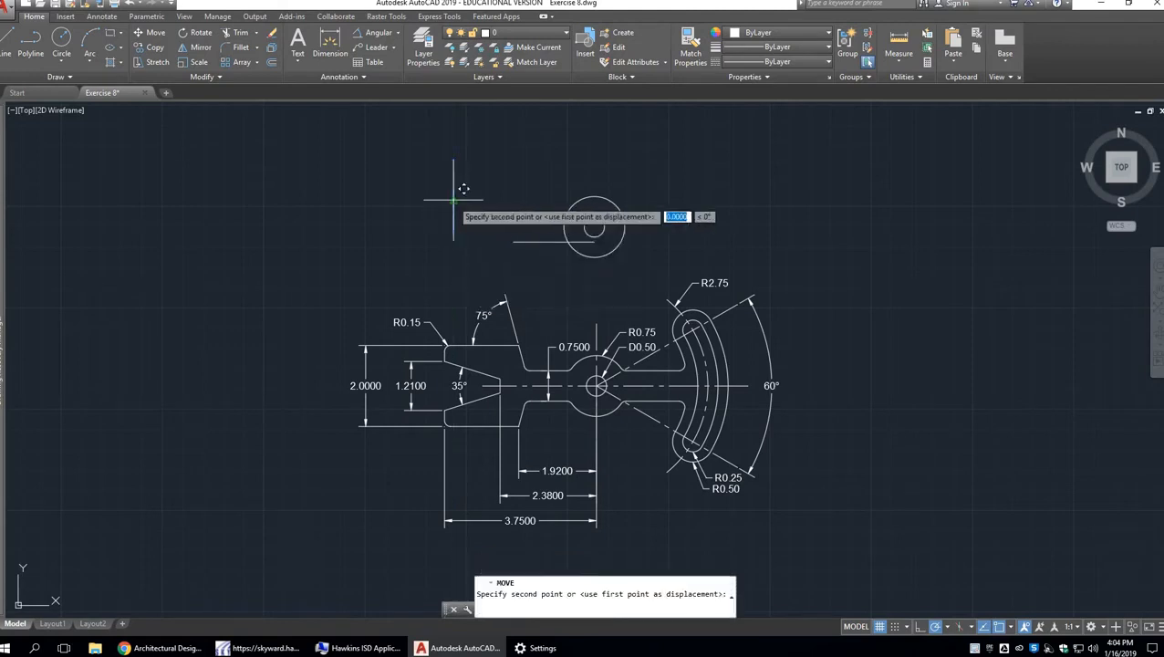
pyautogui.click(604, 215)
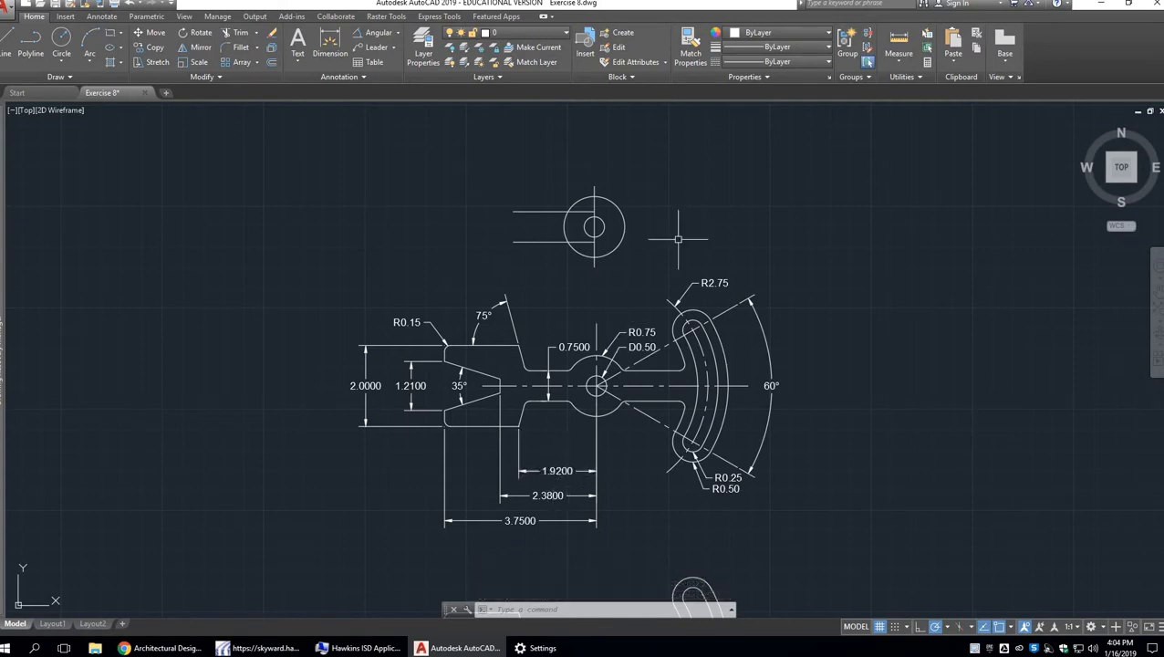
# Offset the vertical line through the circles' center by 1.92 to the left.
pyautogui.press('Return')
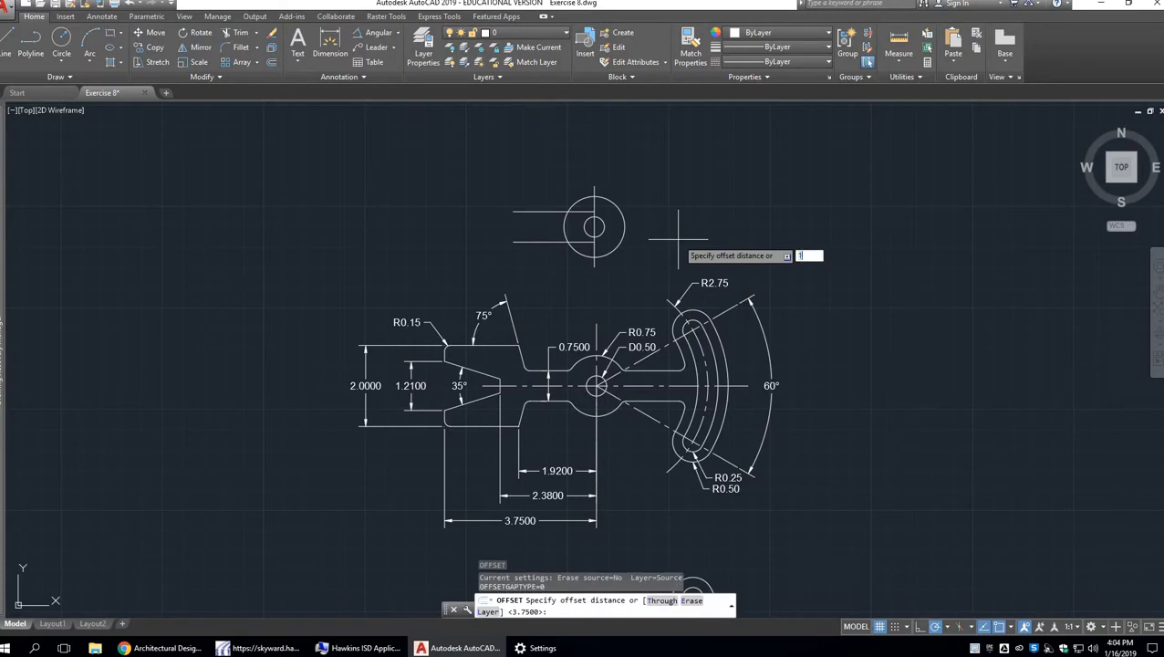
pyautogui.write('1.92')
pyautogui.press('Return')
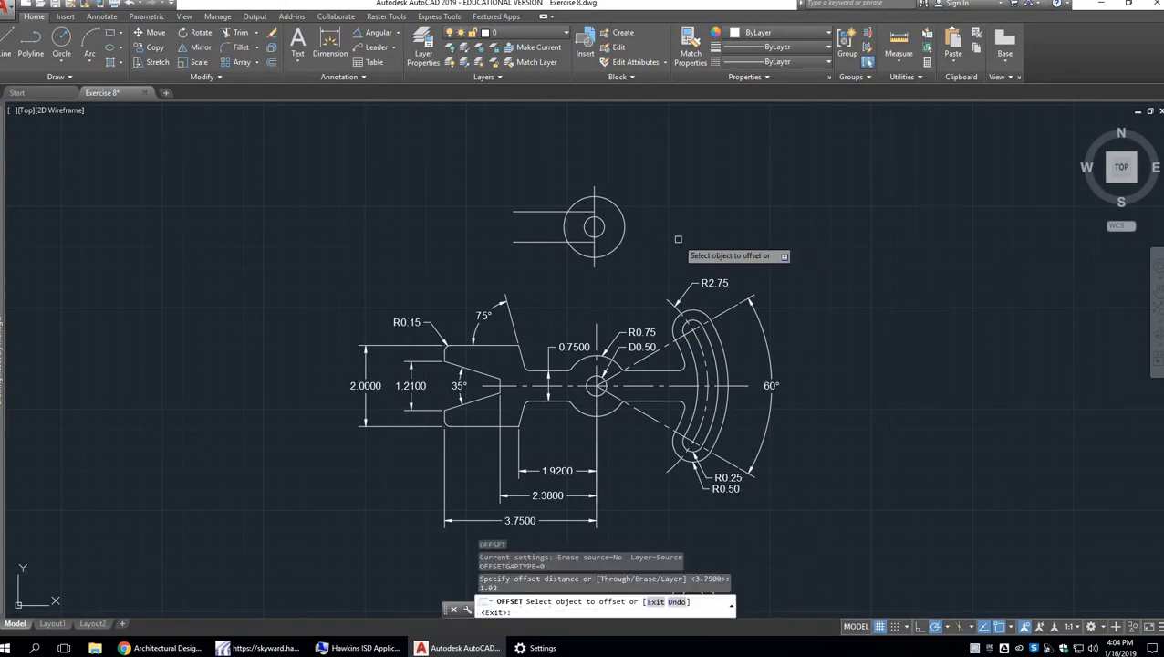
pyautogui.click(594, 189)
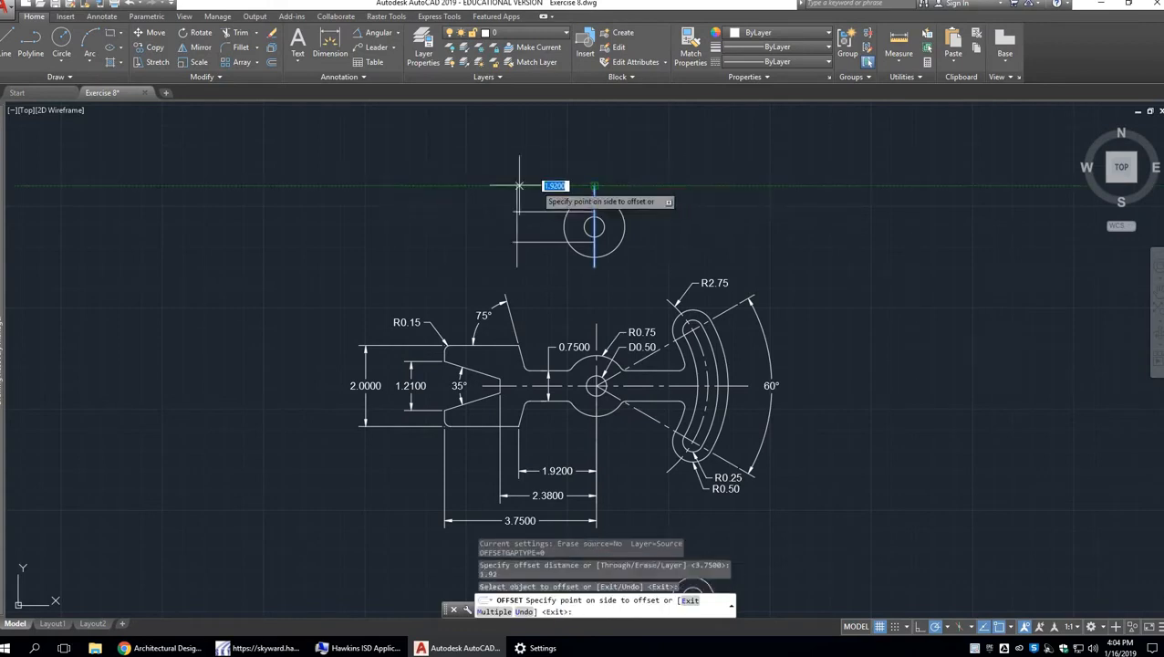
pyautogui.click(450, 189)
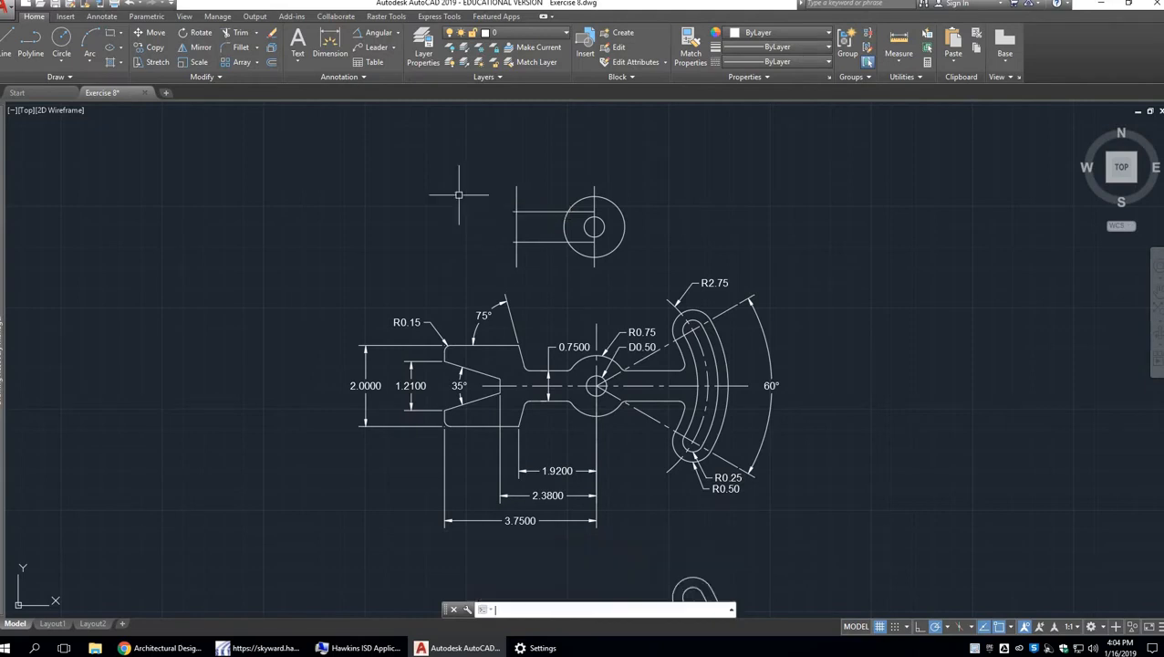
pyautogui.press('Return')
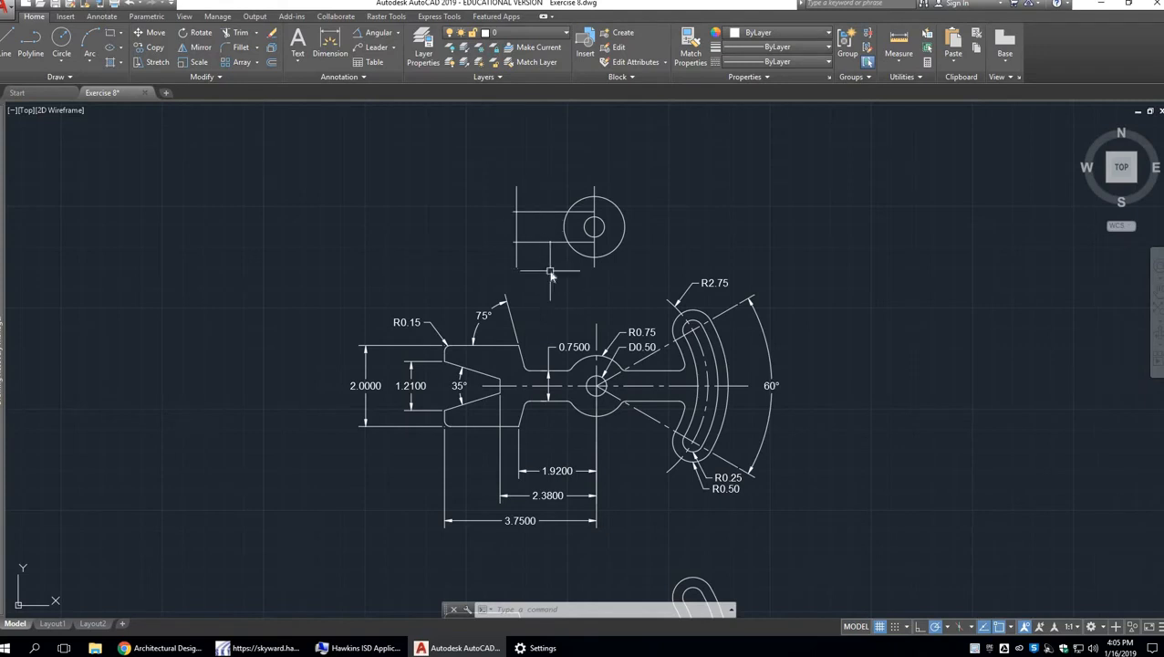
# Draw a slanted line at 75° downward to the right from the offset line's upper end to the upper arm line.
pyautogui.press('Return')
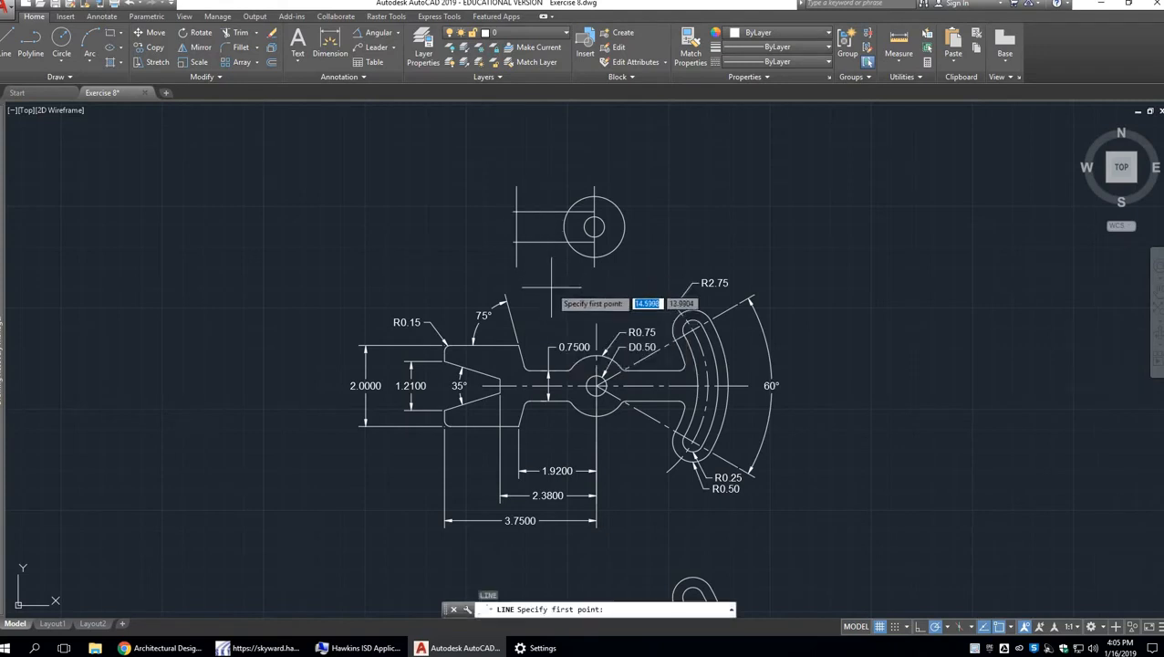
pyautogui.click(517, 186)
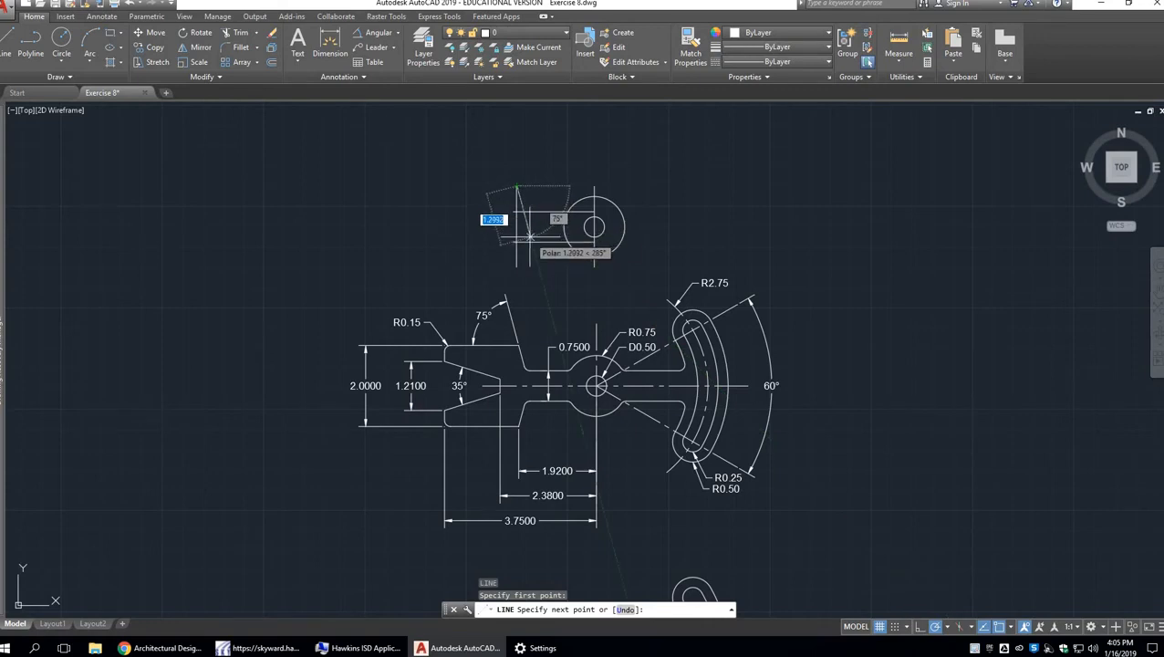
pyautogui.click(947, 627)
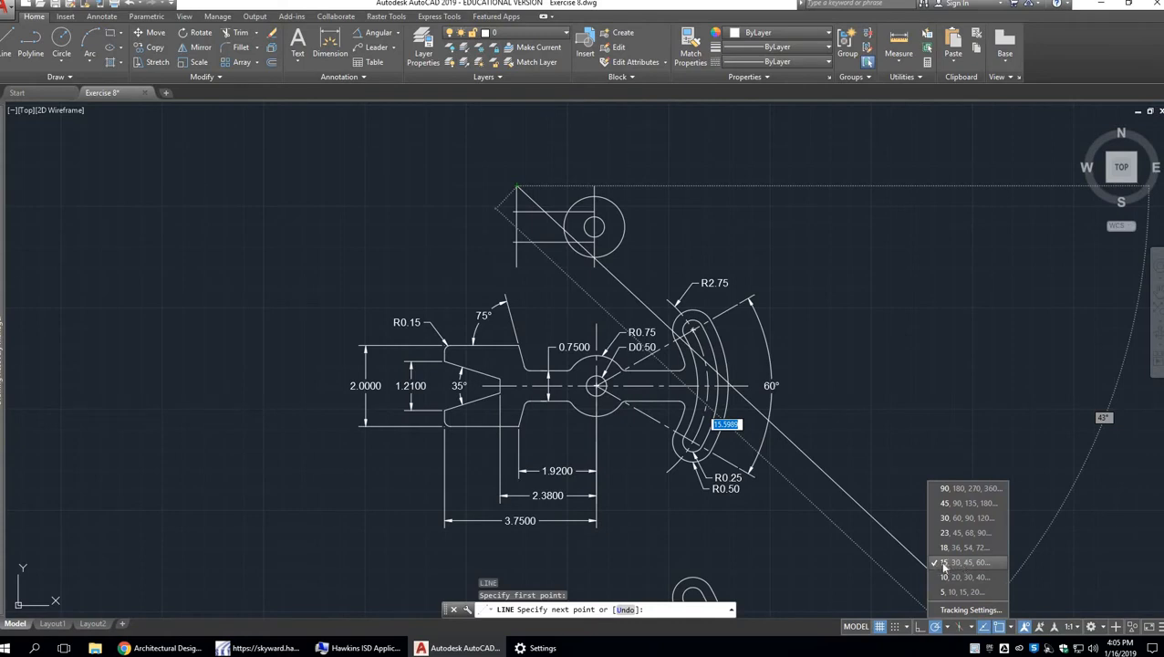
pyautogui.click(801, 316)
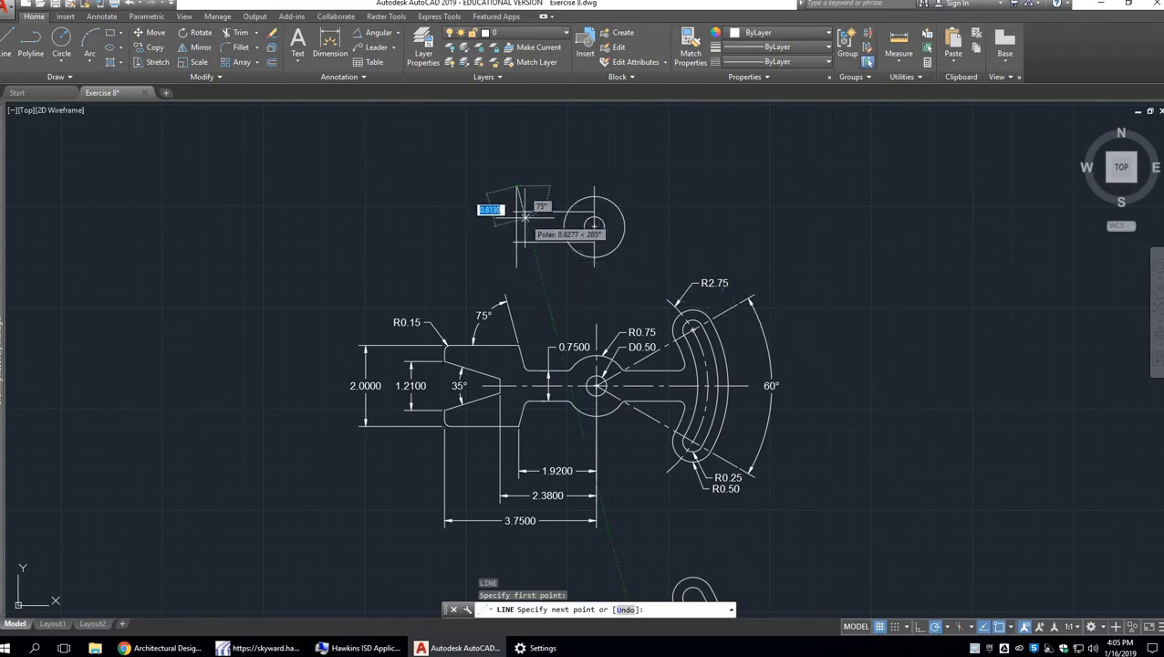
pyautogui.scroll(4, 525, 219)
pyautogui.moveTo(527, 212)
pyautogui.mouseDown(button='middle')
pyautogui.moveTo(540, 301)
pyautogui.moveTo(571, 300)
pyautogui.moveTo(546, 282)
pyautogui.moveTo(558, 281)
pyautogui.moveTo(555, 304)
pyautogui.mouseUp(button='middle')
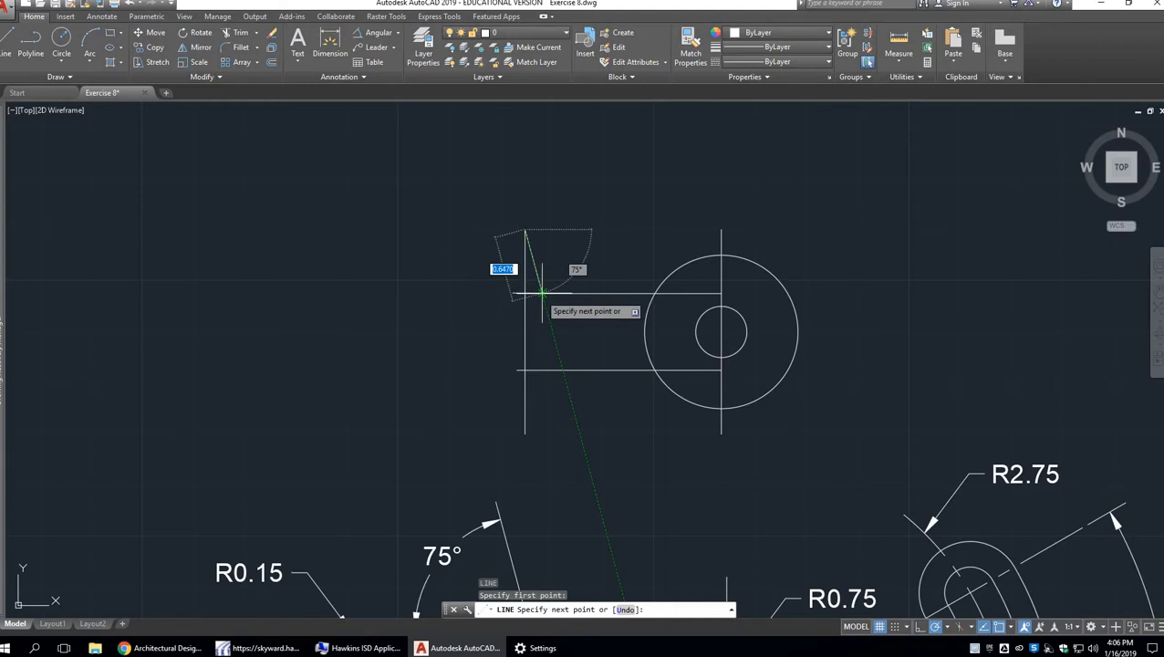
pyautogui.click(541, 293)
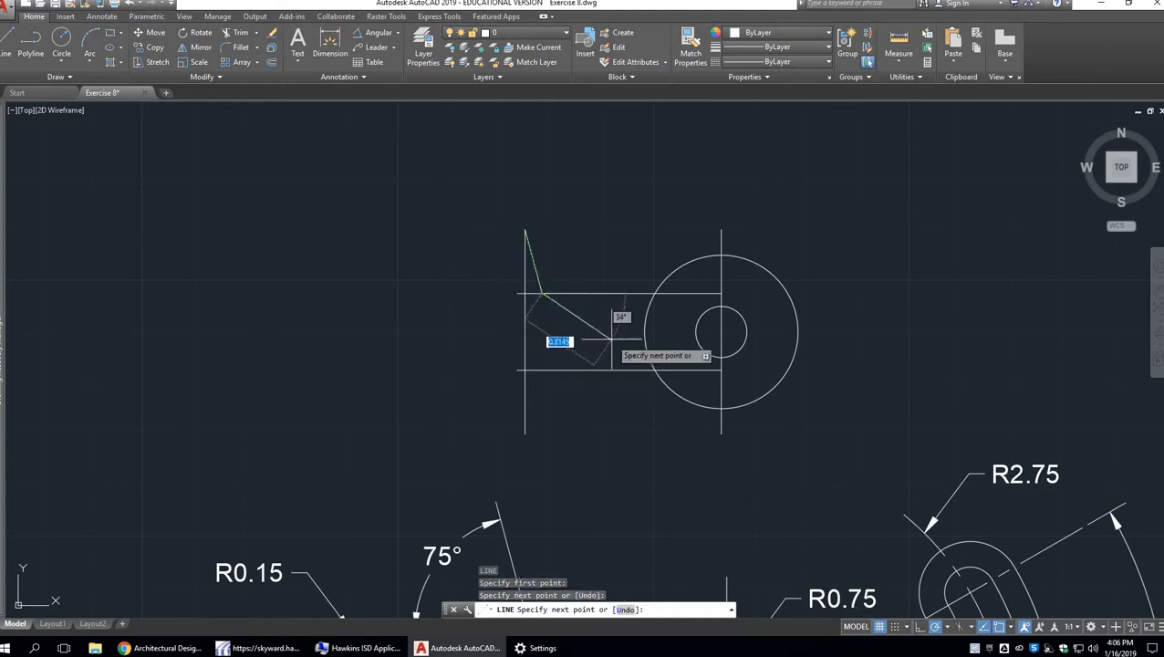
pyautogui.press('Return')
# Mirror the slanted 75° line across the horizontal axis through the circles' center, keeping the original, and delete the 1.92 offset vertical line.
pyautogui.scroll(-1, 574, 294)
pyautogui.moveTo(608, 343)
pyautogui.mouseDown(button='middle')
pyautogui.moveTo(578, 204)
pyautogui.moveTo(570, 248)
pyautogui.mouseUp(button='middle')
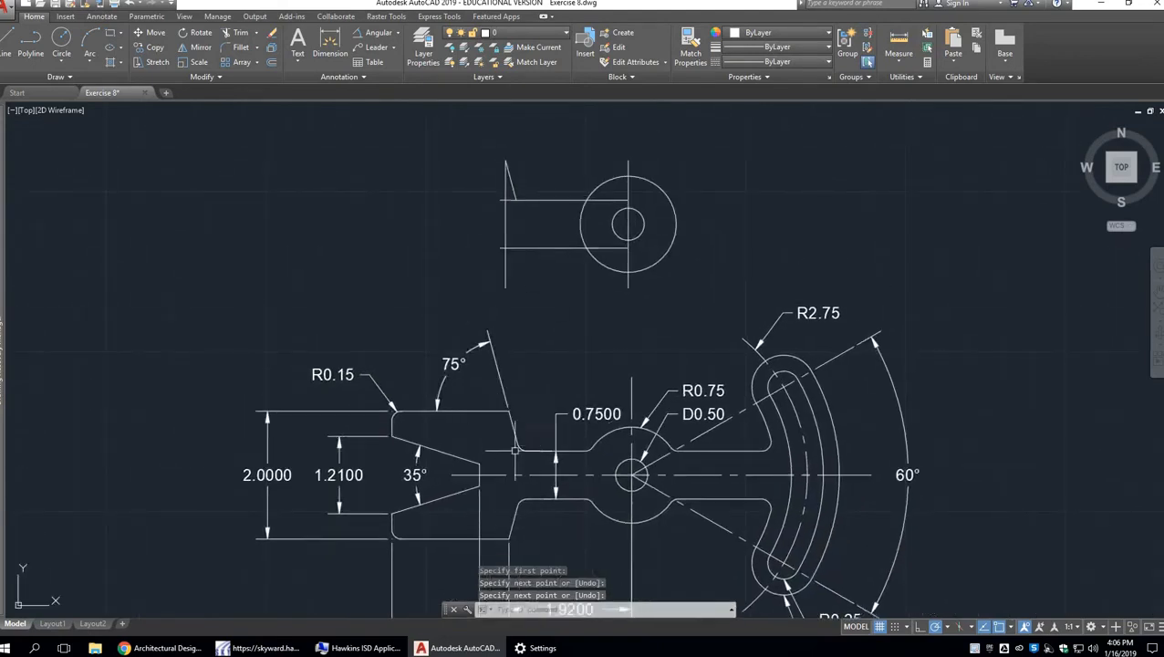
pyautogui.press('Return')
pyautogui.click(512, 186)
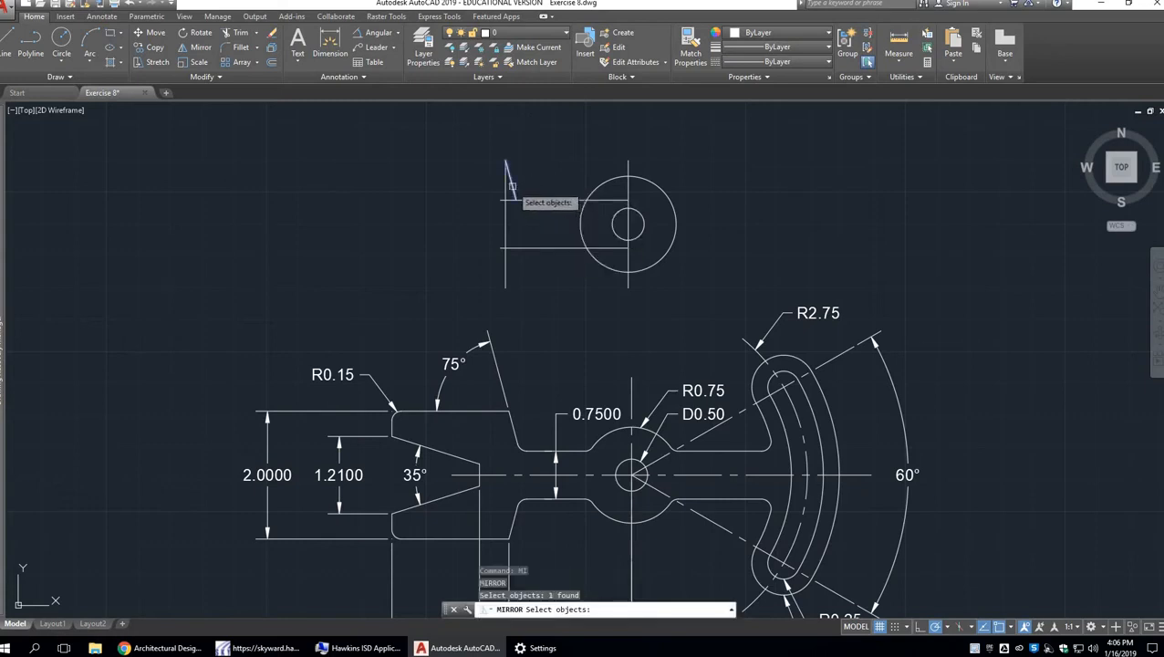
pyautogui.press('Return')
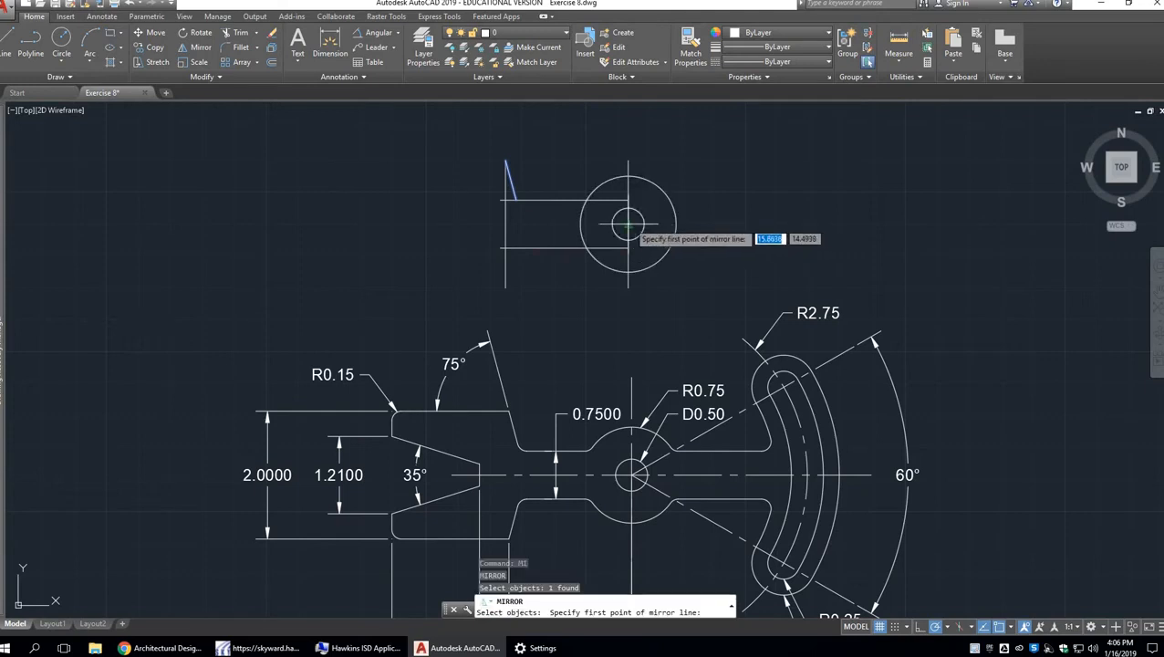
pyautogui.click(627, 222)
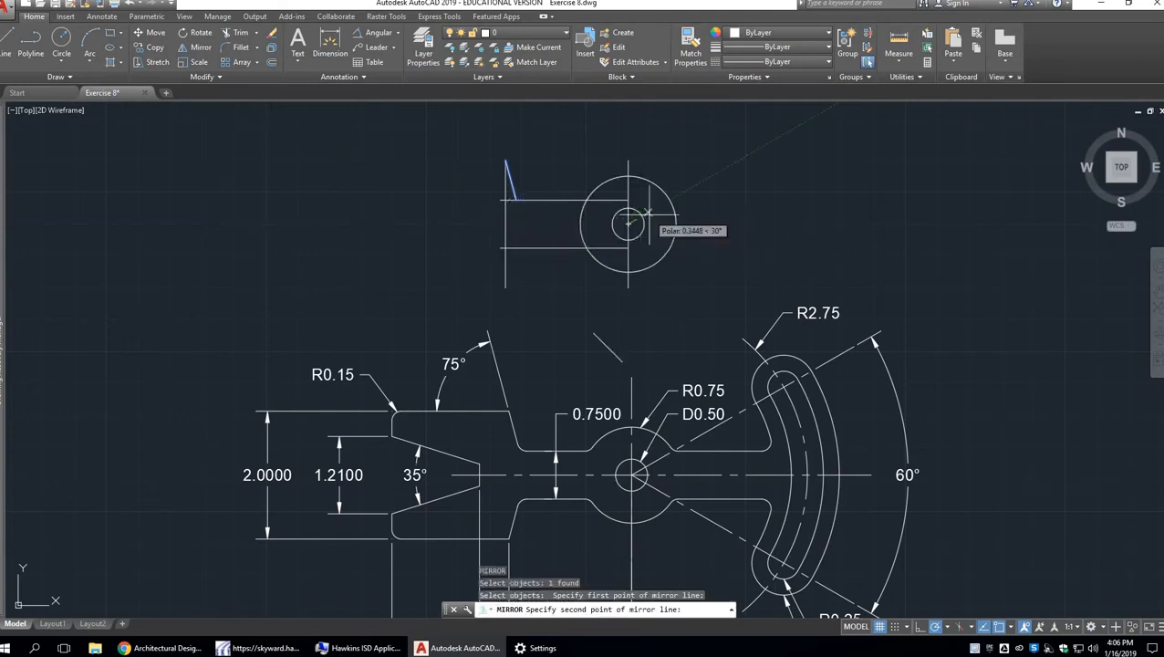
pyautogui.click(541, 225)
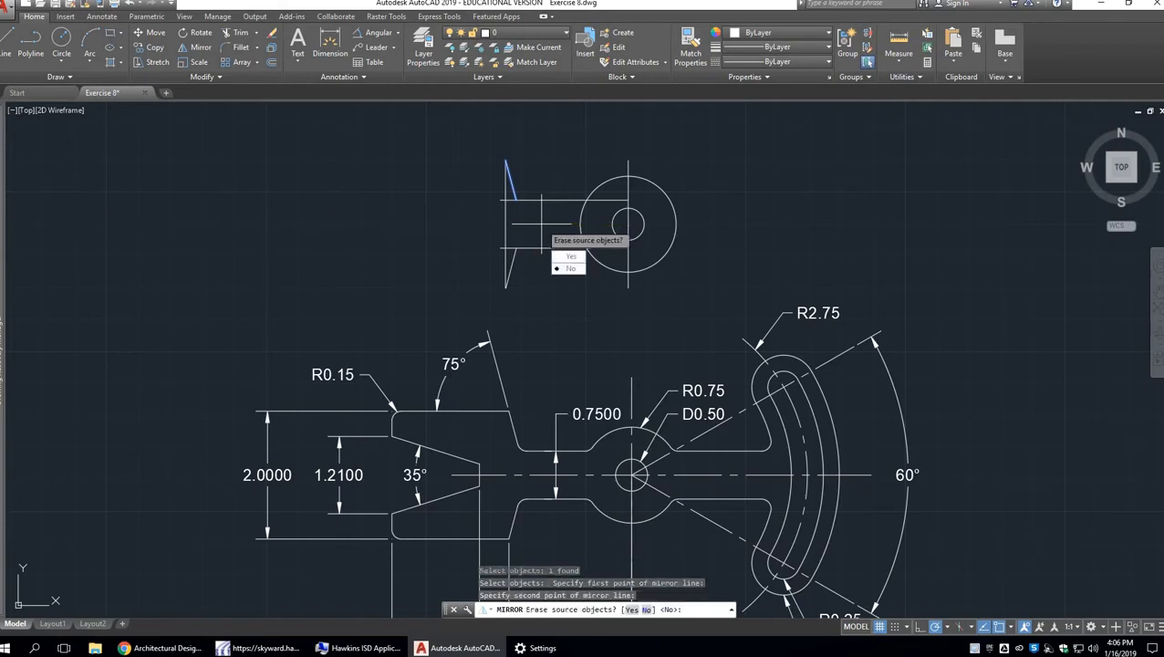
pyautogui.press('Return')
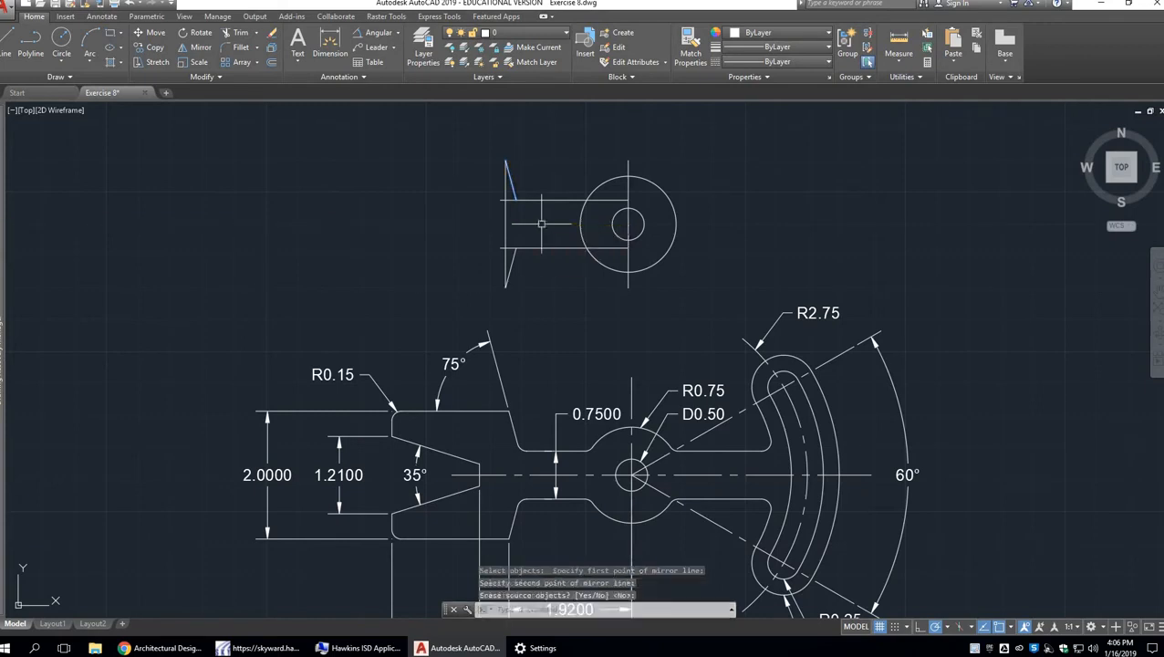
pyautogui.click(506, 187)
pyautogui.press('Delete')
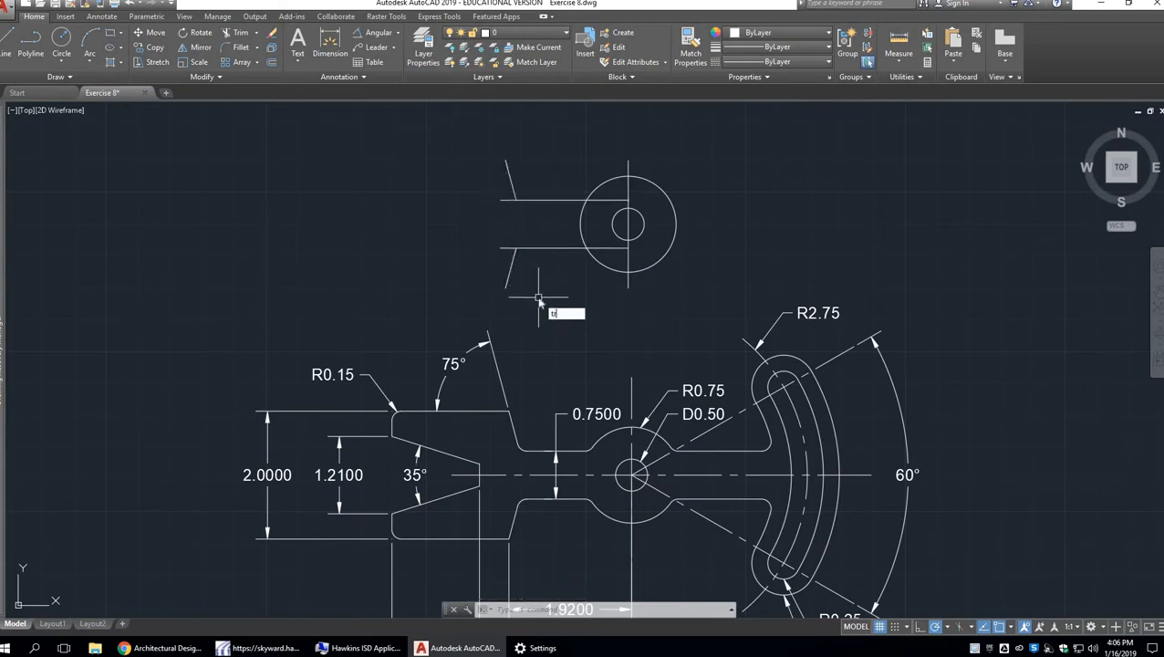
# Trim the arm lines' ends beyond the two slanted lines and the outer hub circle's arc between the arm lines.
pyautogui.press('Return')
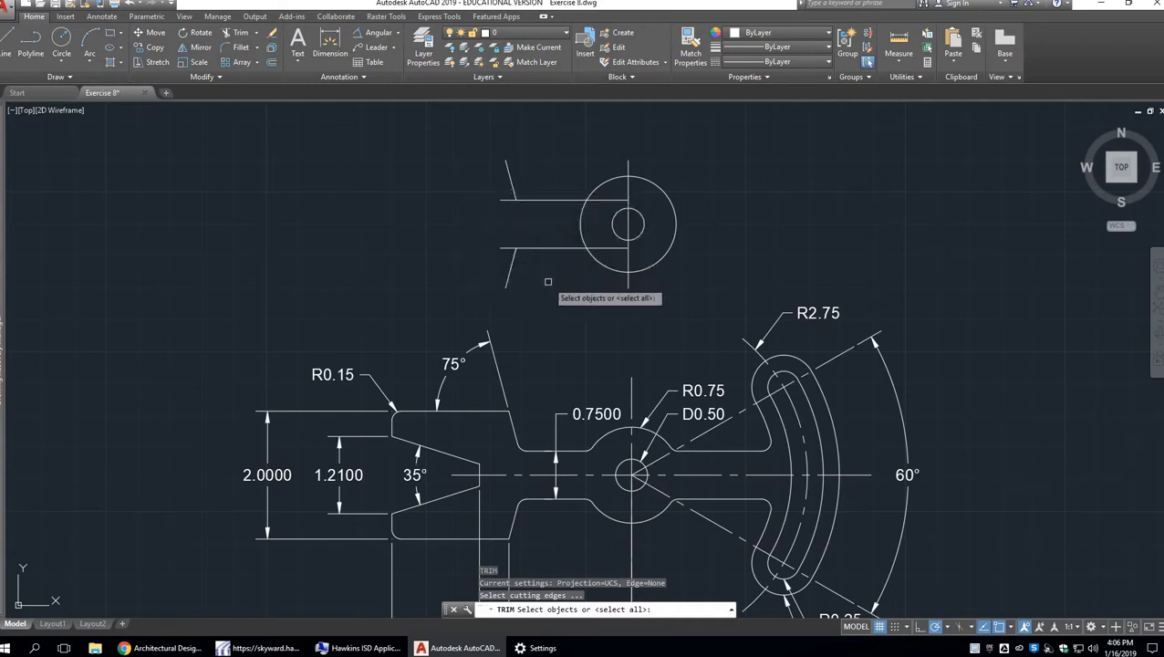
pyautogui.click(554, 274)
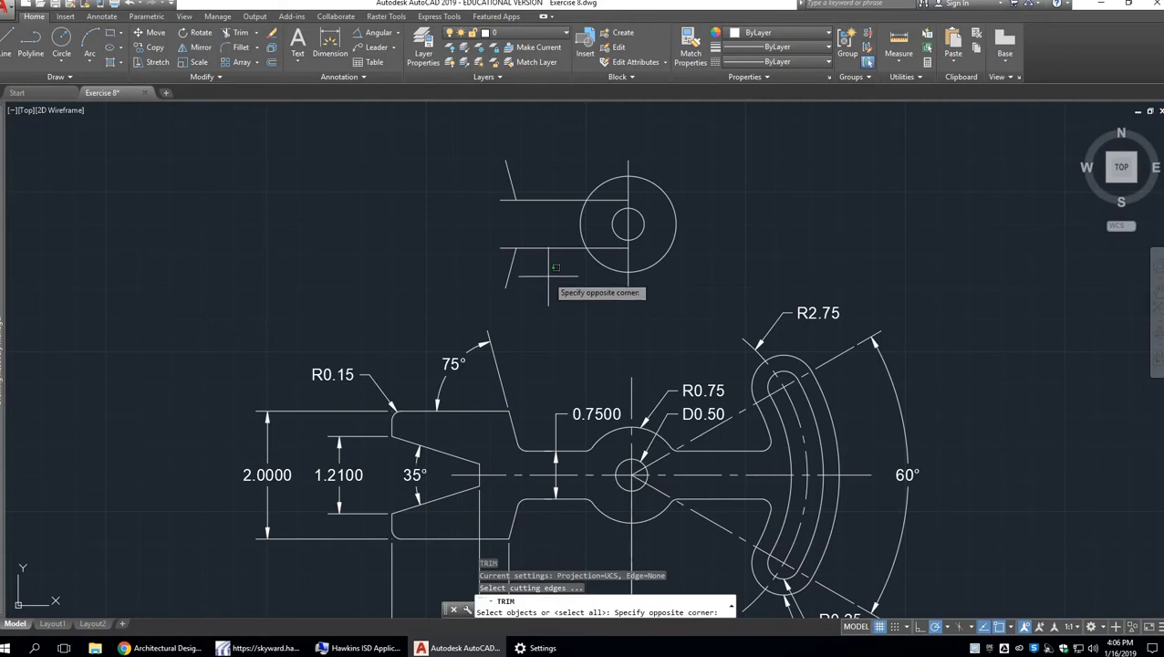
pyautogui.click(497, 172)
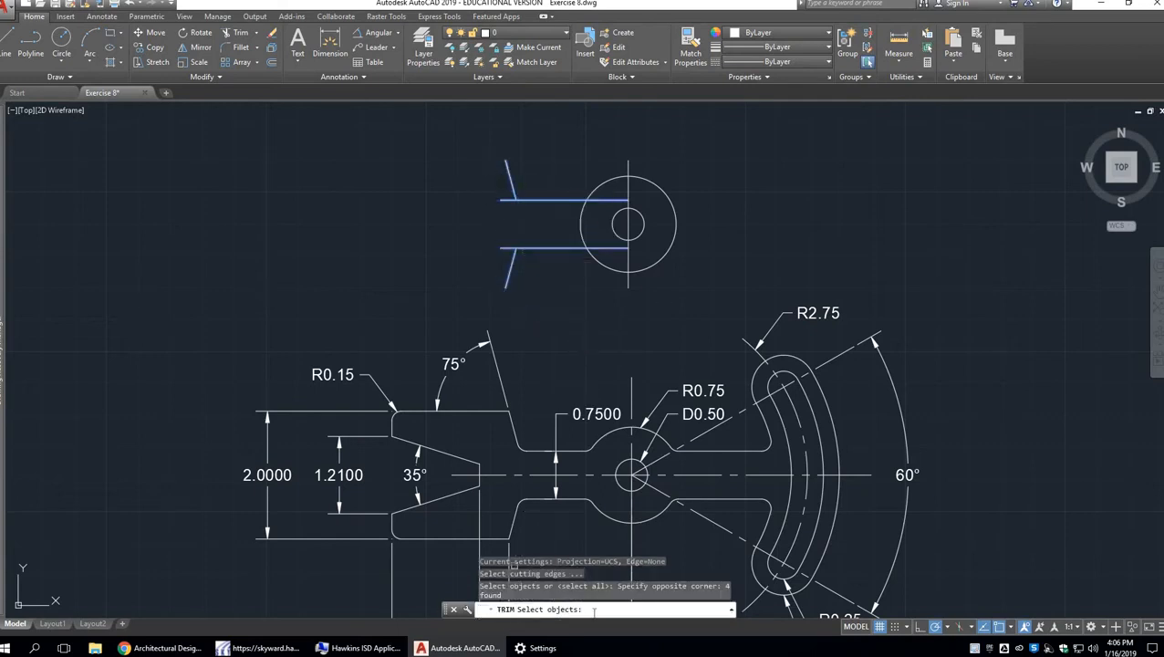
pyautogui.press('Return')
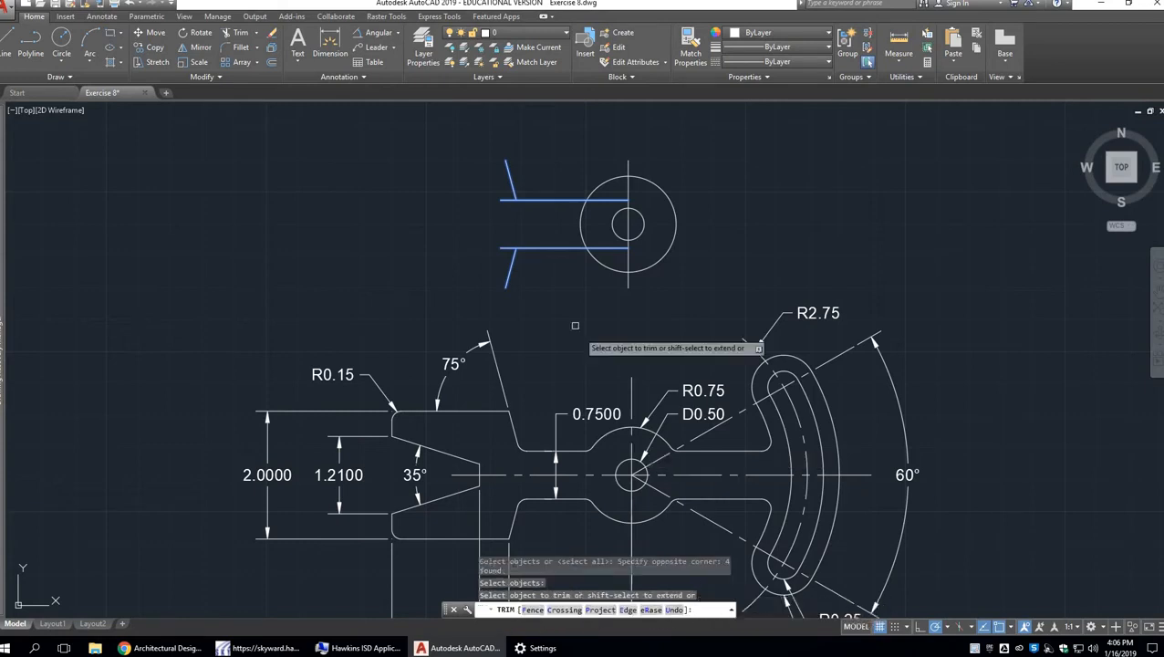
pyautogui.click(504, 198)
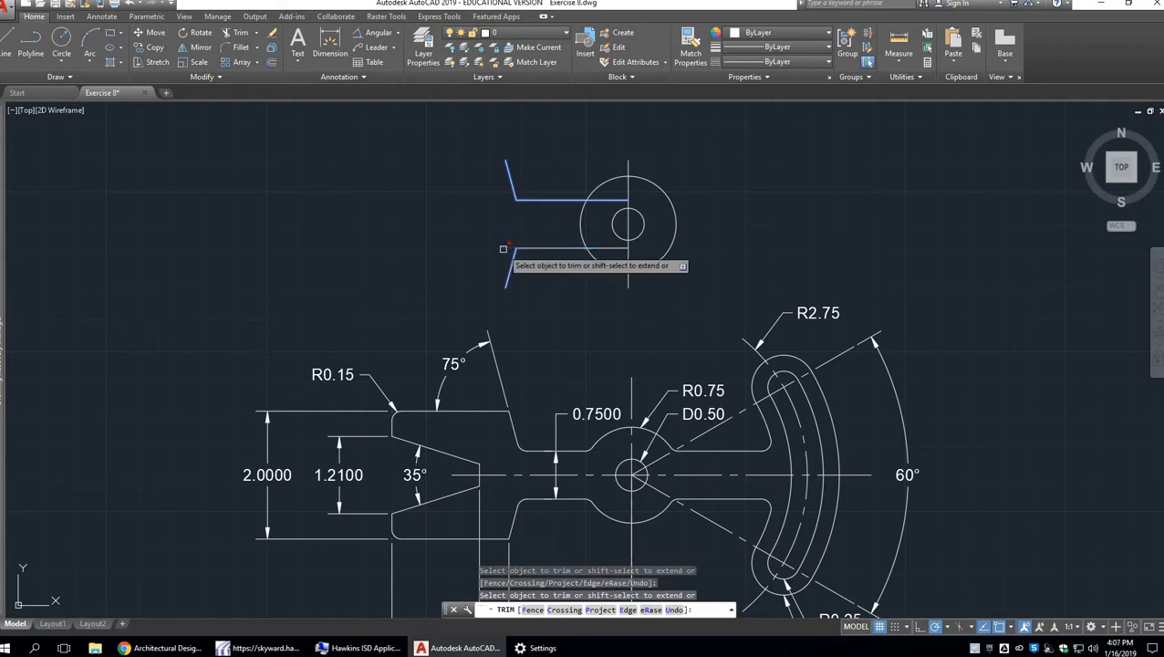
pyautogui.click(506, 248)
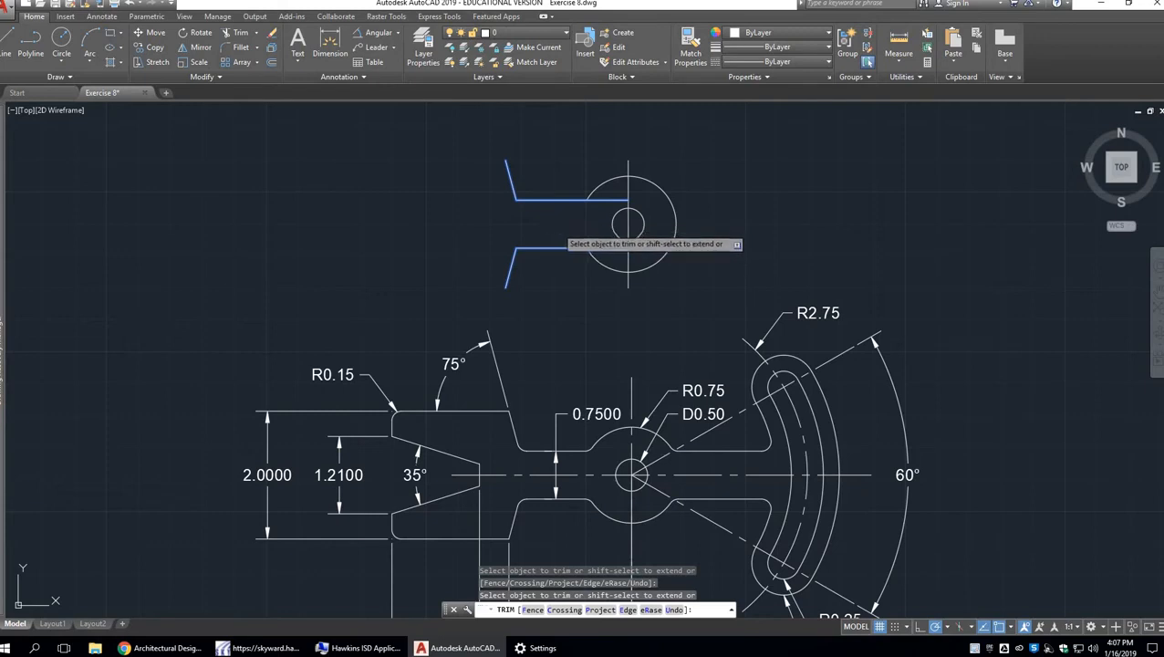
pyautogui.click(556, 245)
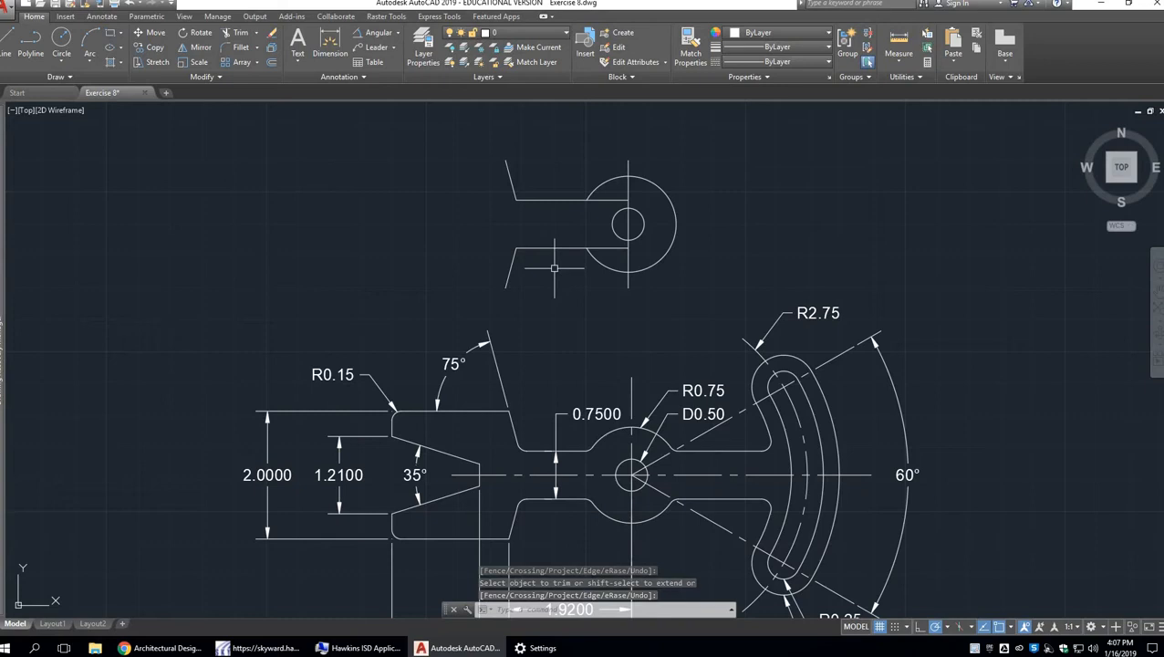
pyautogui.click(554, 268)
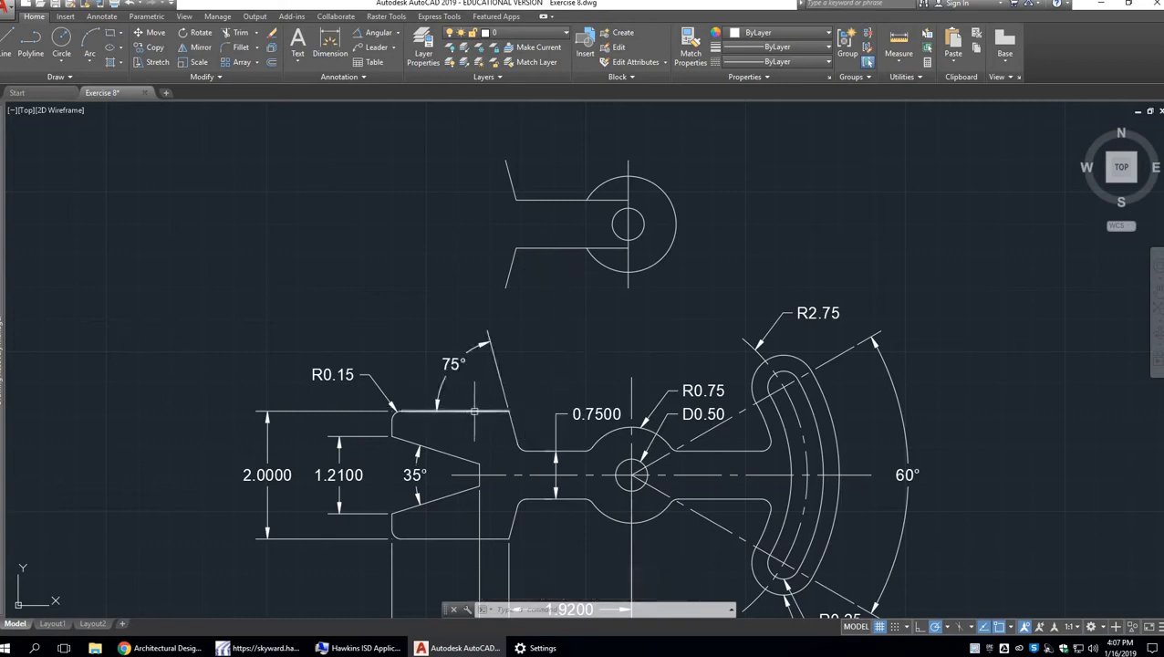
# Offset the vertical line through the hub circles' center by 2.38 to the left.
pyautogui.scroll(-3, 603, 394)
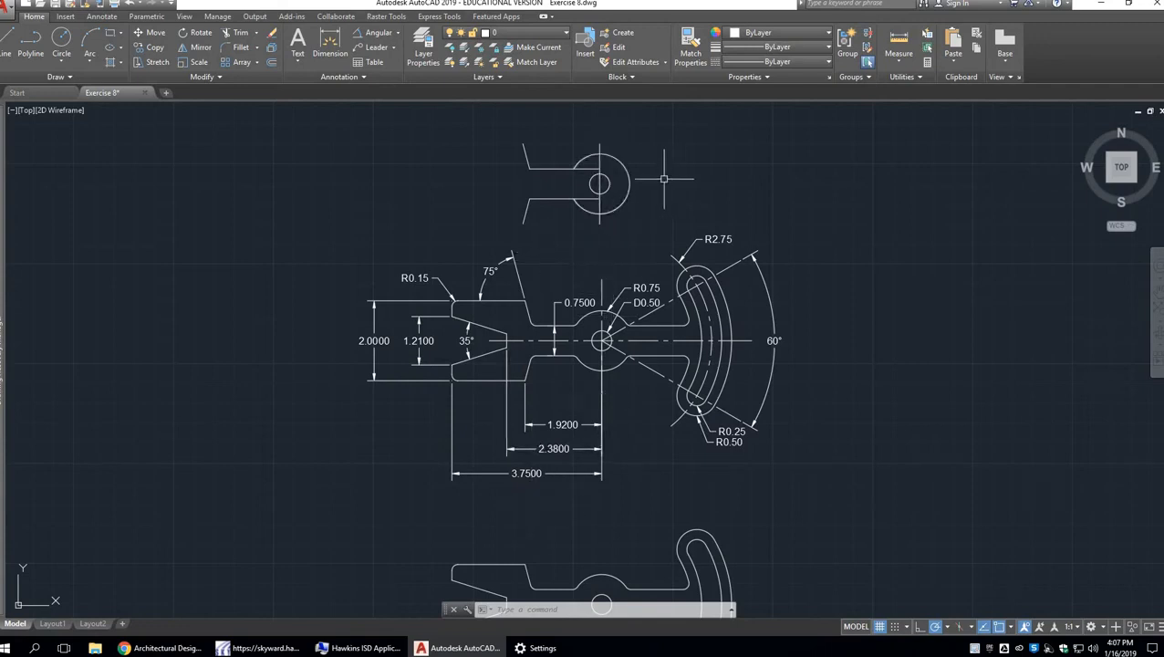
pyautogui.scroll(5, 664, 179)
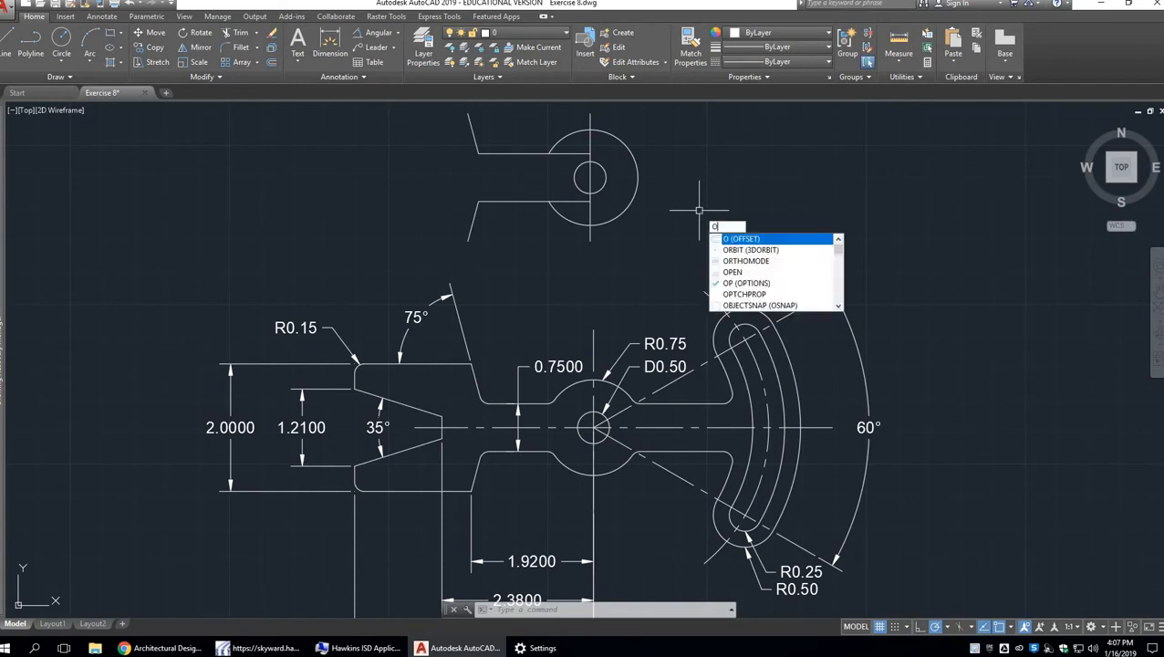
pyautogui.press('Return')
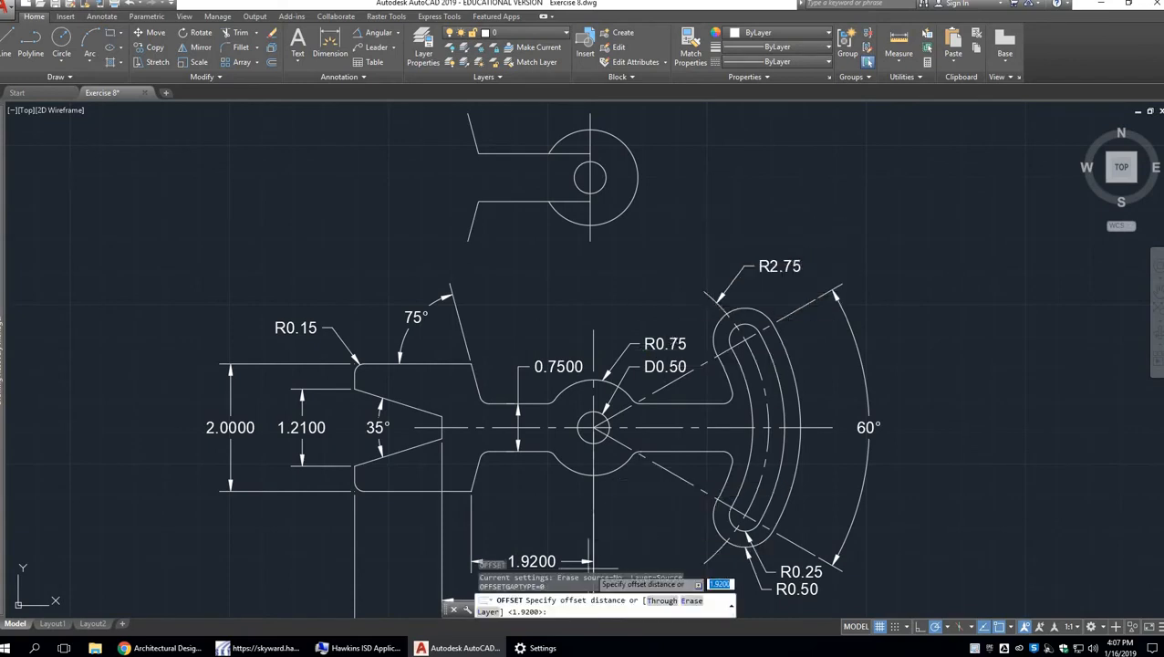
pyautogui.moveTo(589, 516); pyautogui.dragTo(600, 450, button='middle')
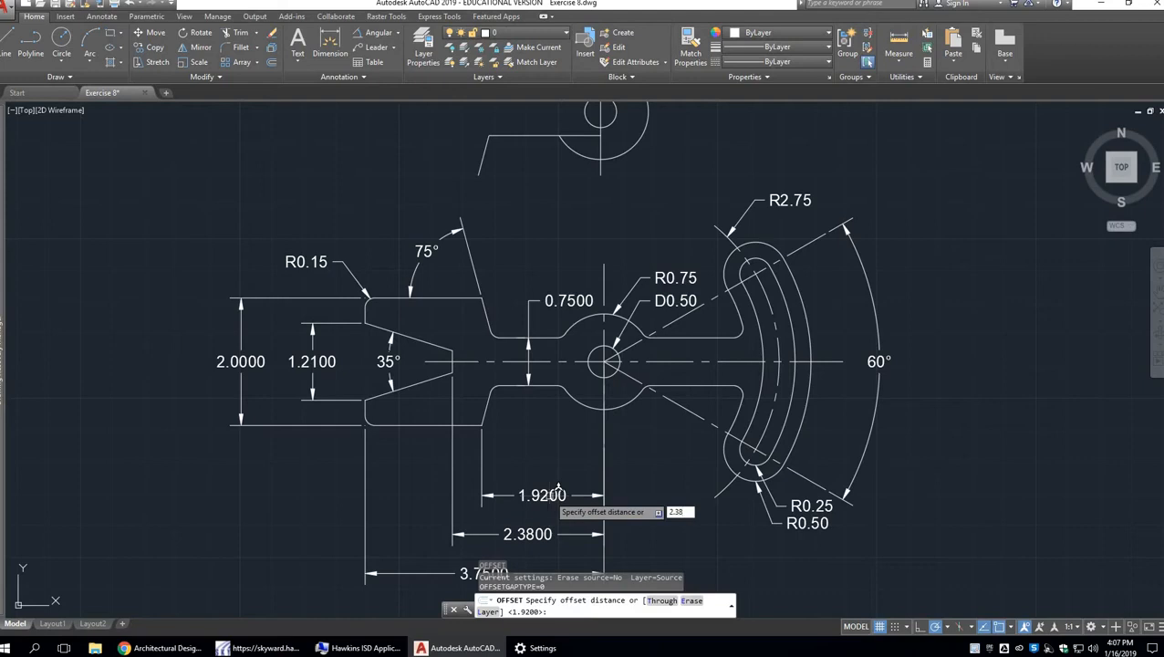
pyautogui.press('Return')
pyautogui.moveTo(595, 181); pyautogui.dragTo(601, 233, button='middle')
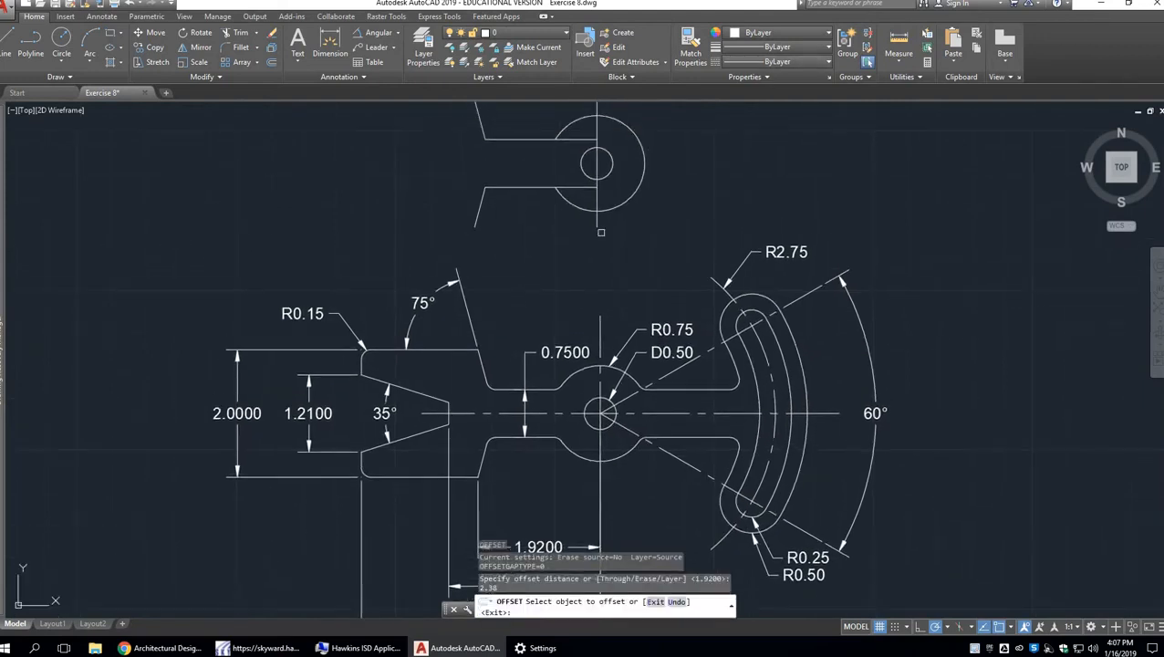
pyautogui.click(598, 219)
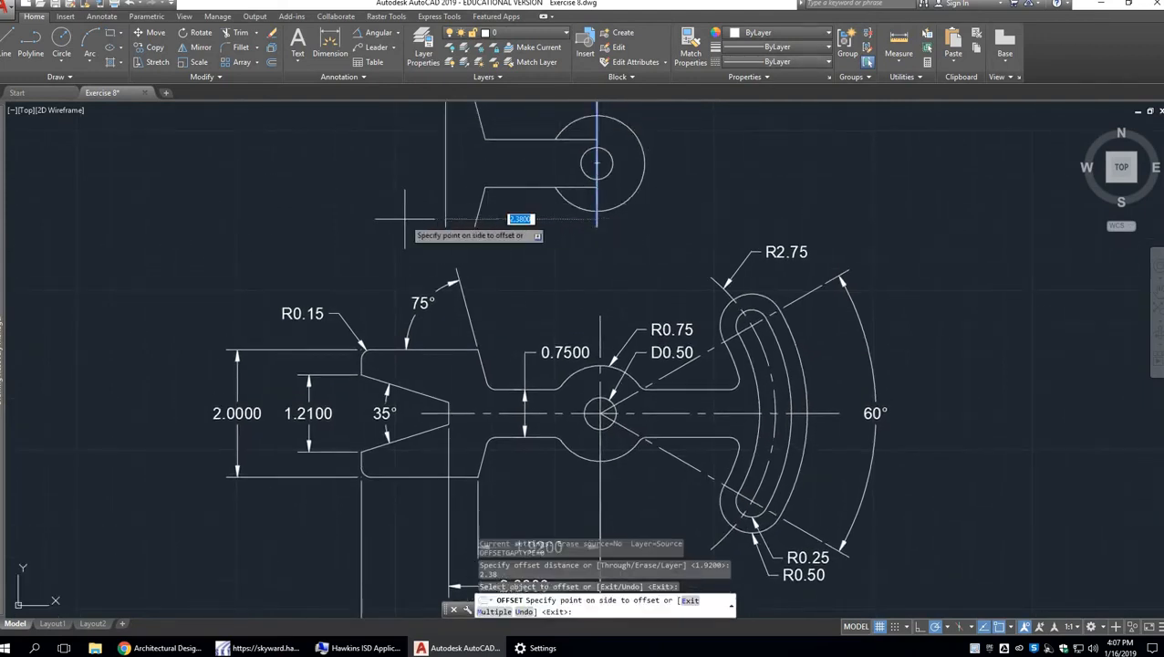
pyautogui.click(341, 211)
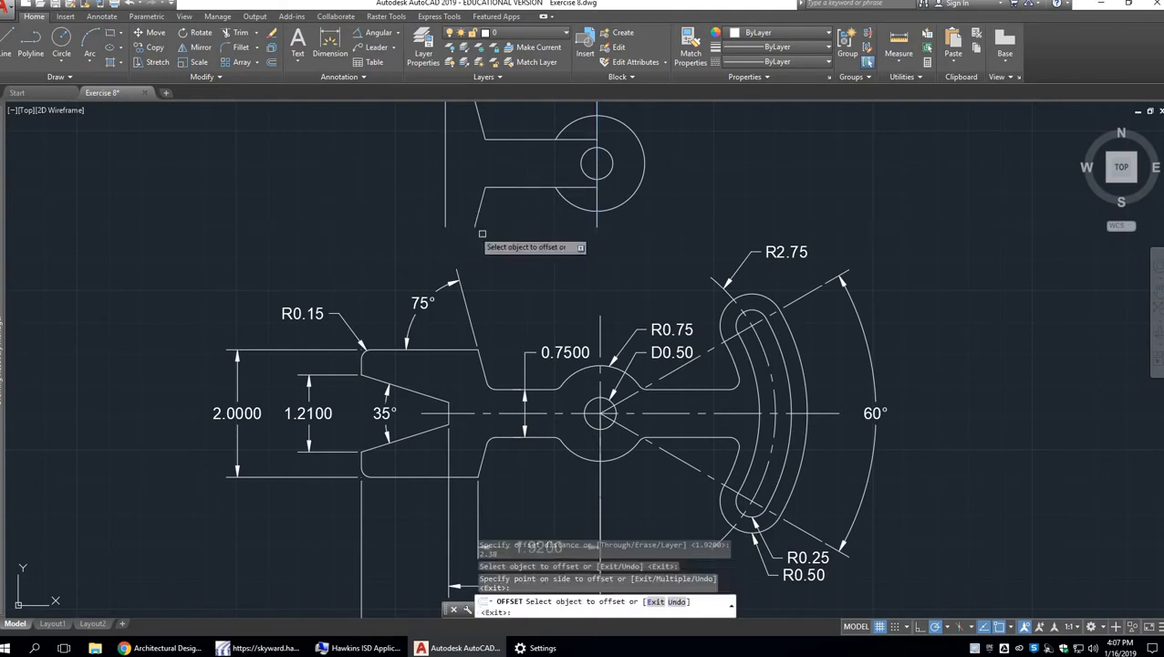
pyautogui.press('Return')
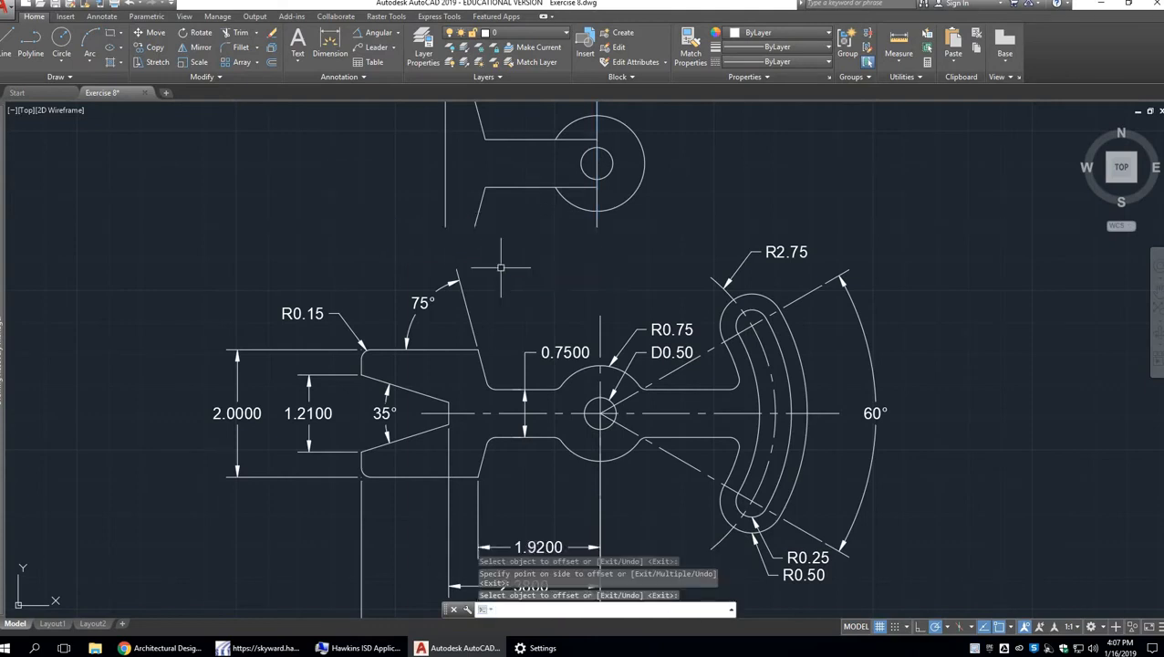
# Offset the vertical line through the hub circles' center by 3.75 to the left.
pyautogui.press('Return')
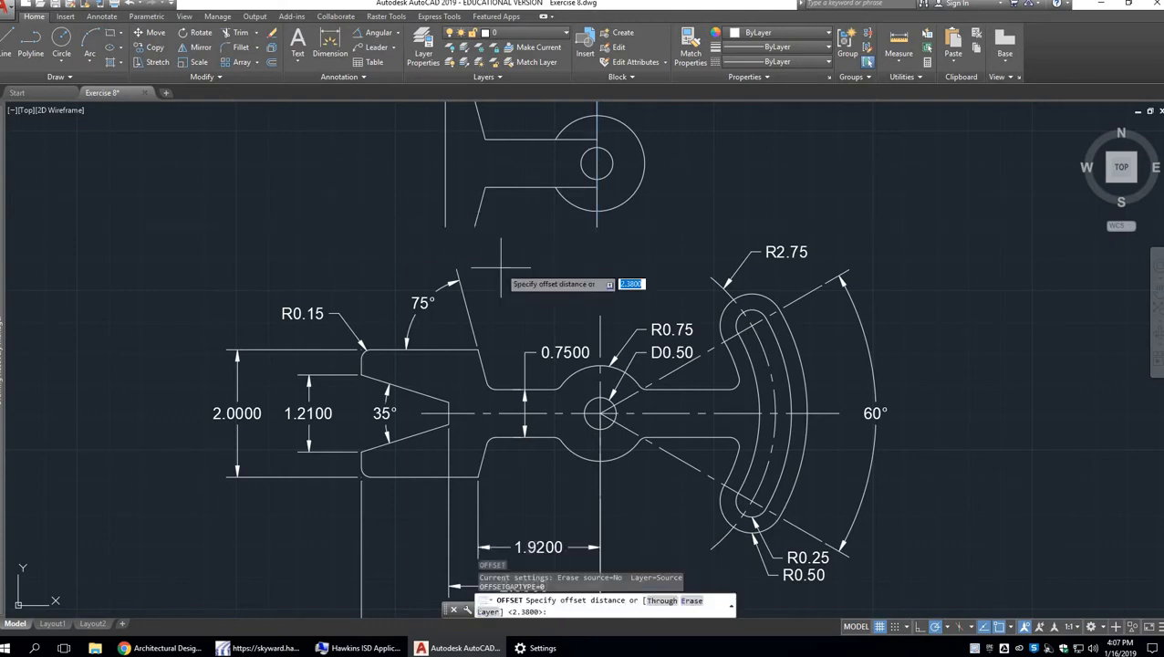
pyautogui.moveTo(540, 328); pyautogui.dragTo(567, 224, button='middle')
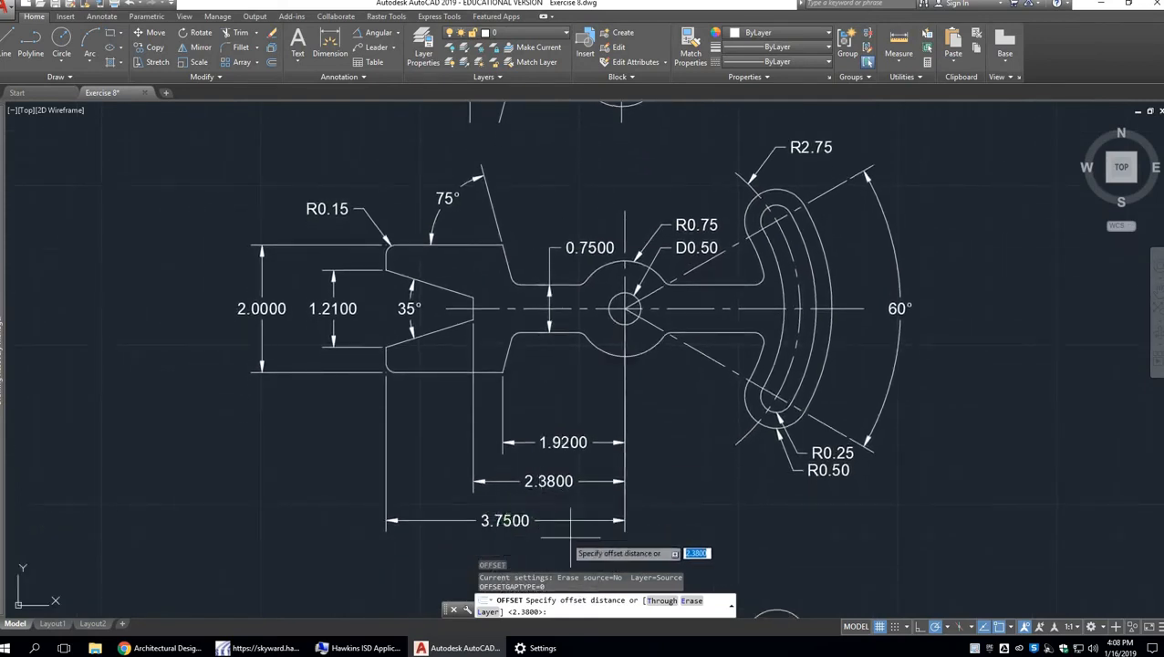
pyautogui.scroll(-2, 651, 210)
pyautogui.moveTo(647, 194)
pyautogui.mouseDown(button='middle')
pyautogui.moveTo(604, 324)
pyautogui.moveTo(584, 319)
pyautogui.mouseUp(button='middle')
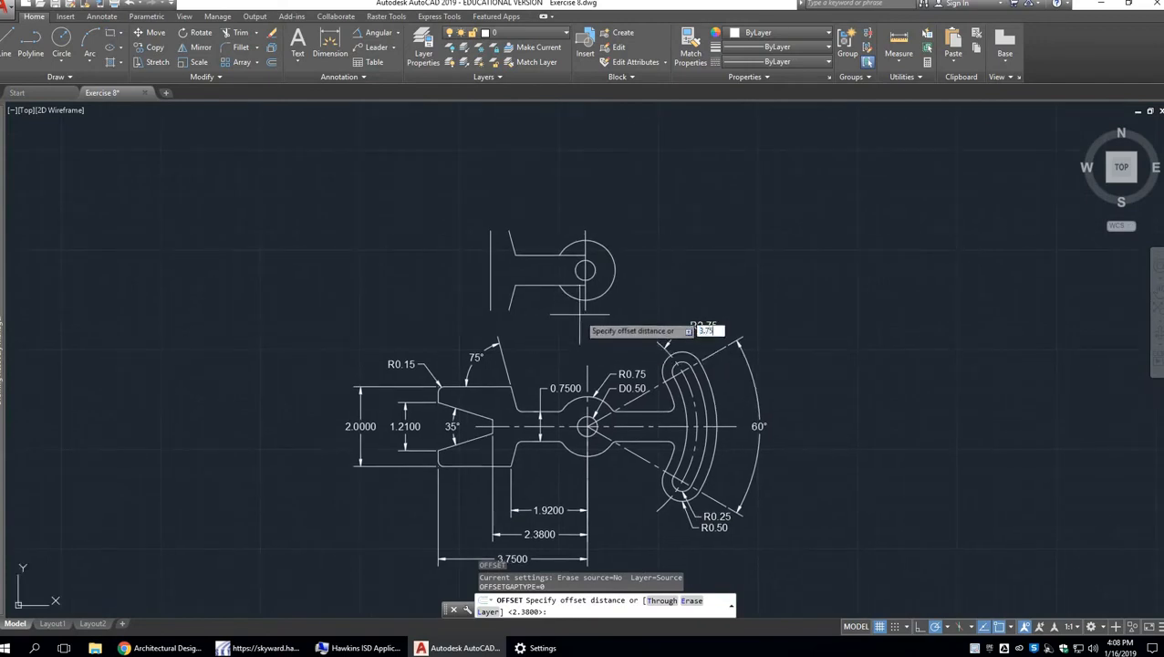
pyautogui.press('Return')
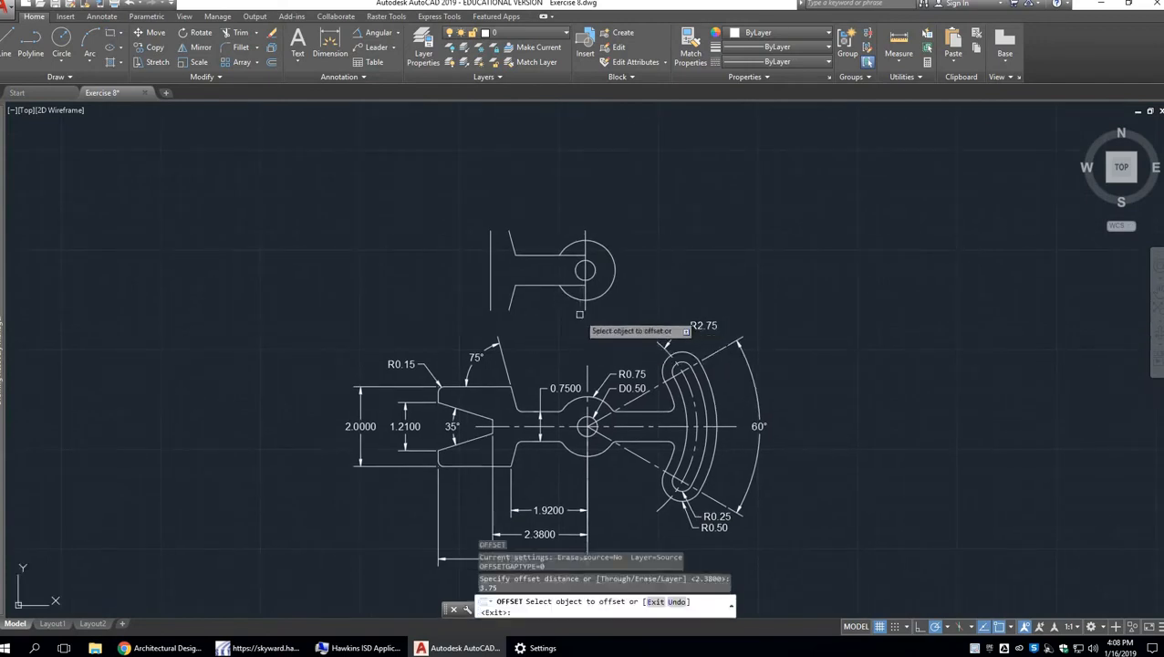
pyautogui.click(586, 237)
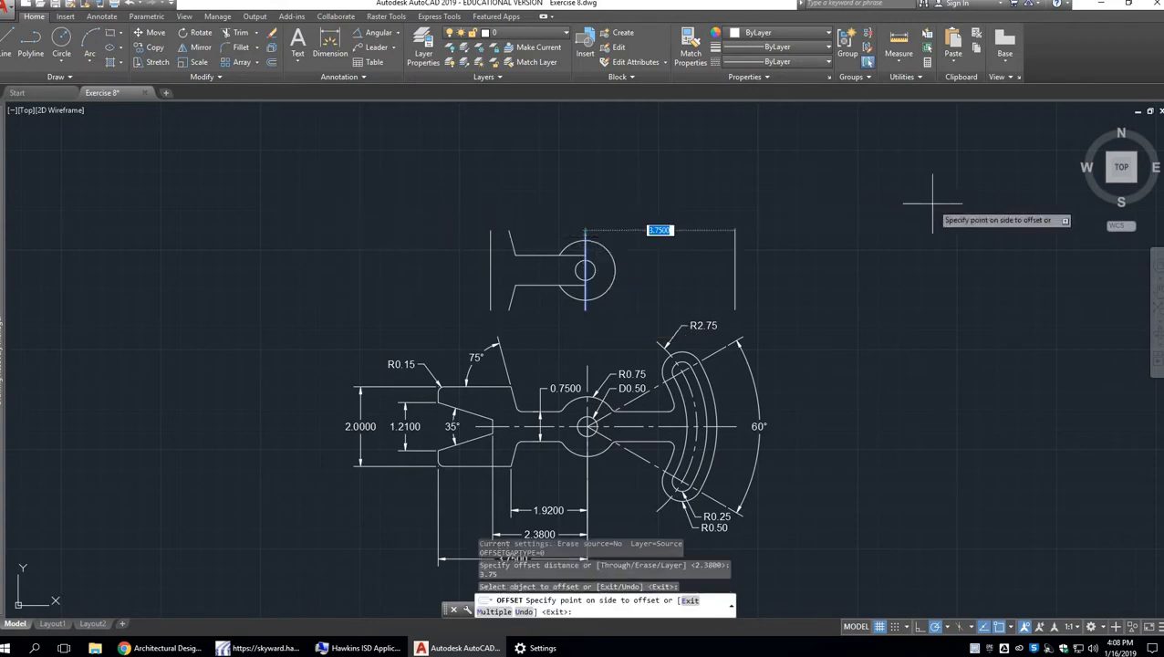
pyautogui.click(353, 251)
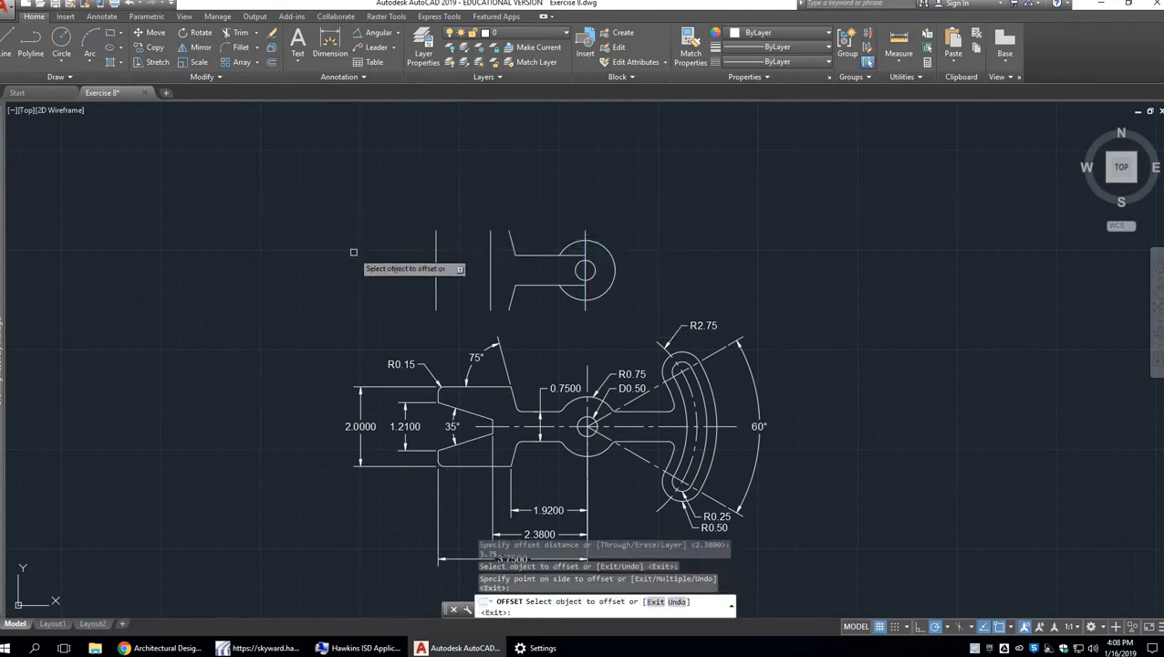
pyautogui.press('Return')
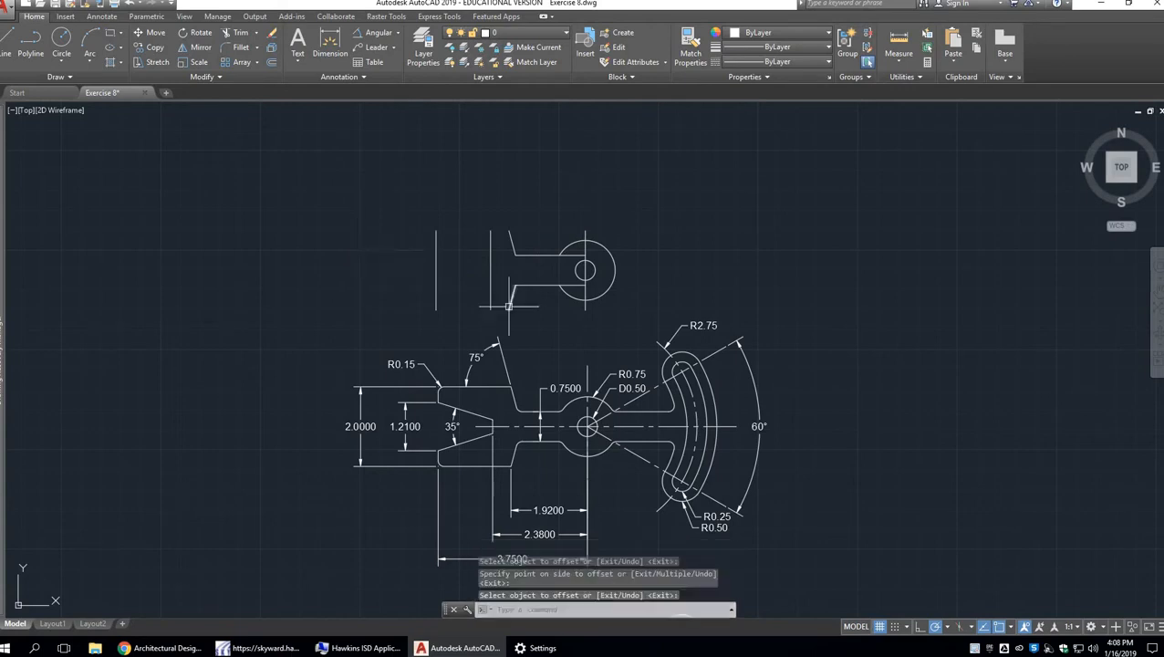
# Draw horizontal lines from the outer ends of both slanted lines to the matching ends of the 3.75 offset line.
pyautogui.moveTo(572, 306); pyautogui.dragTo(562, 270, button='middle')
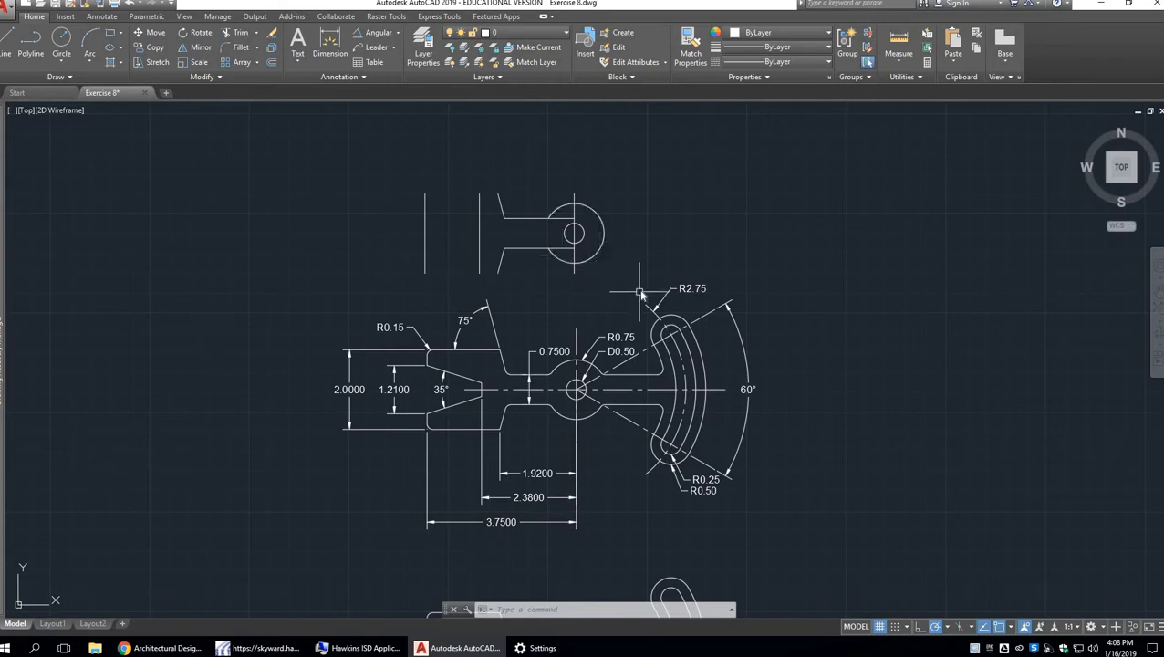
pyautogui.write('l')
pyautogui.press('Return')
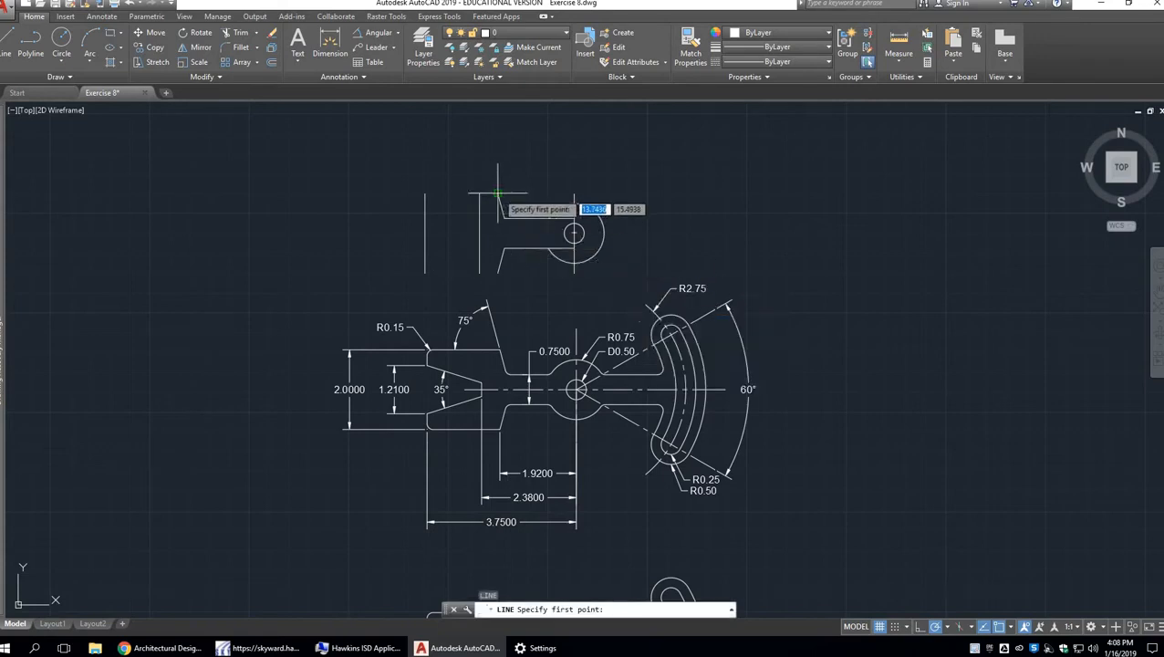
pyautogui.click(500, 193)
pyautogui.click(425, 194)
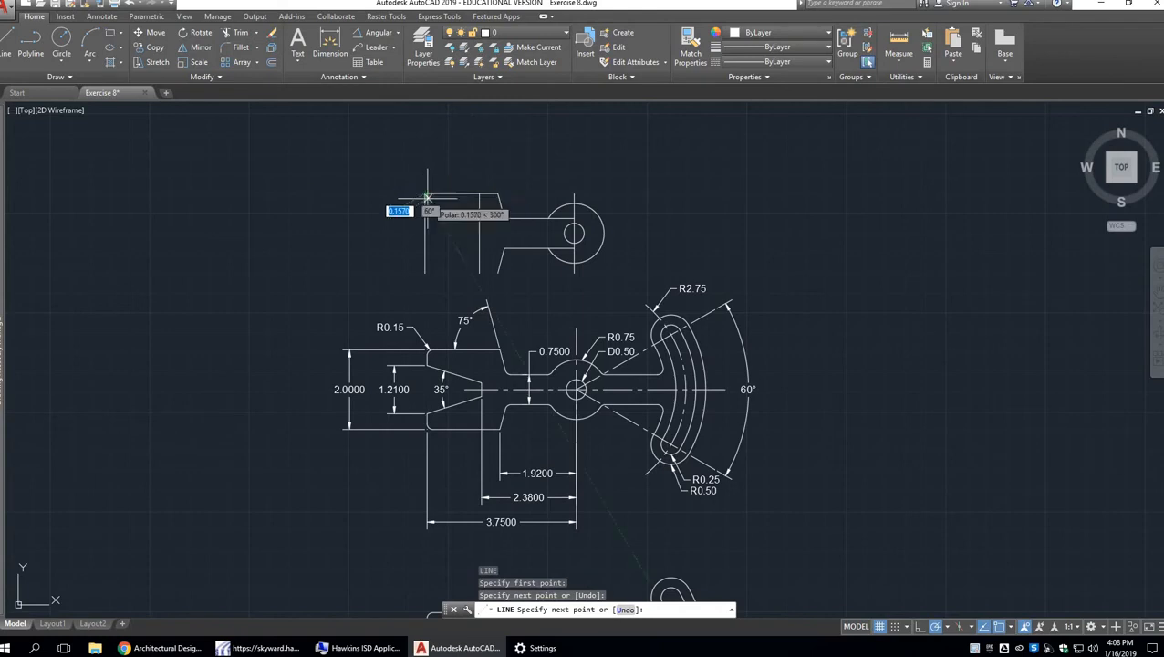
pyautogui.press('Return')
pyautogui.press('Return')
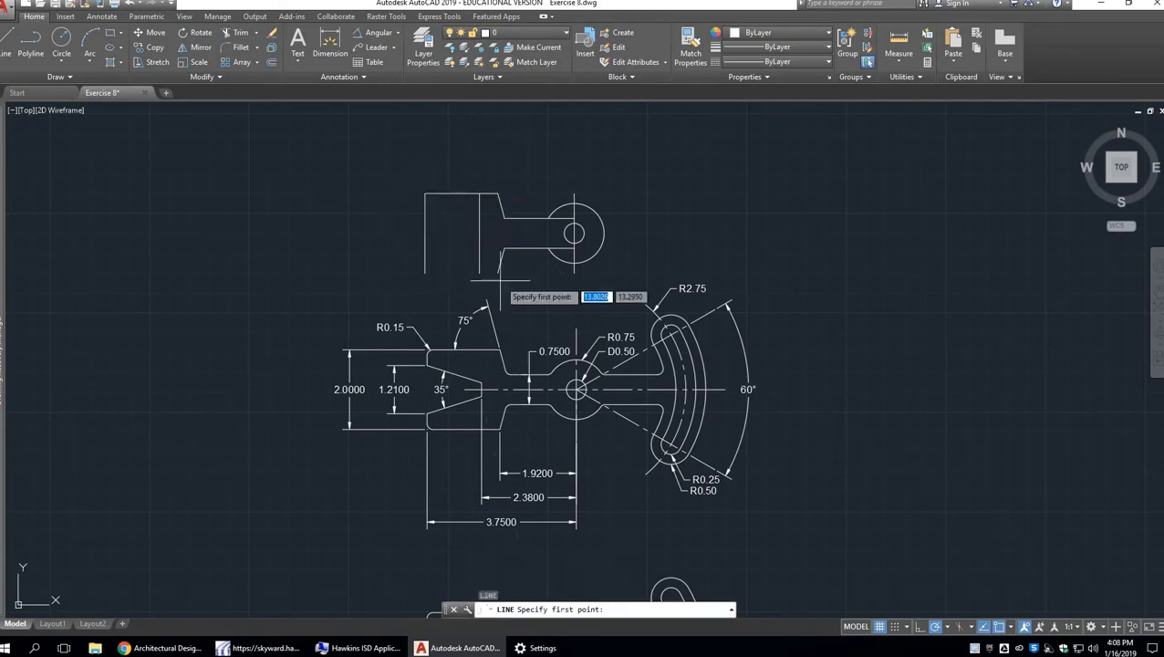
pyautogui.click(498, 272)
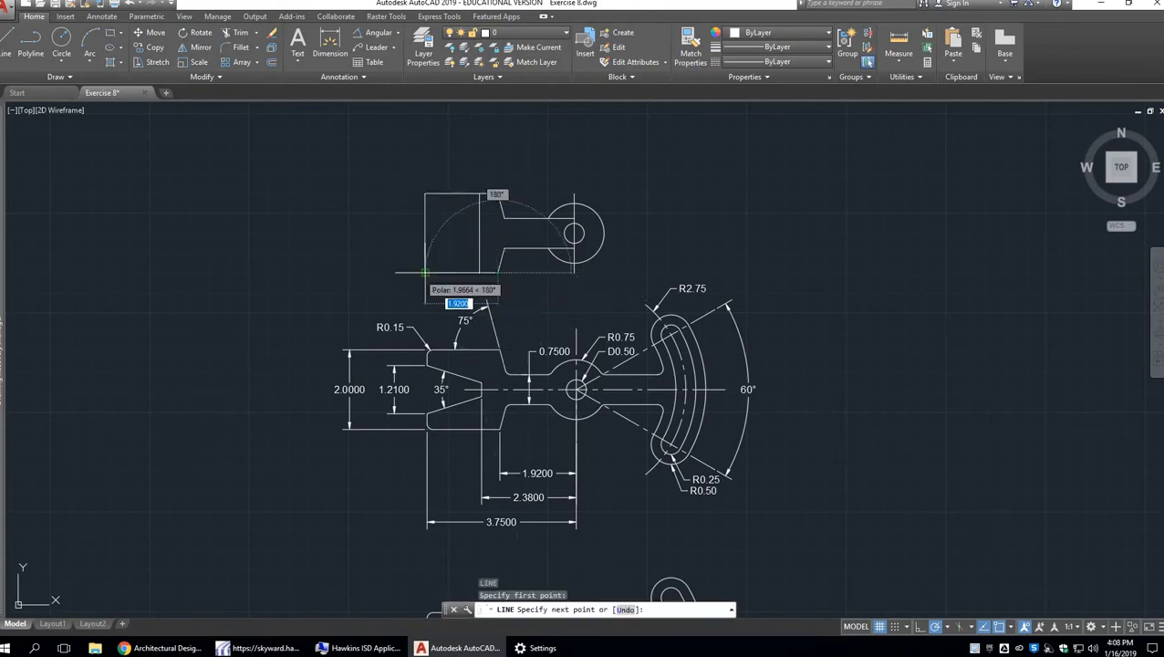
pyautogui.click(425, 272)
pyautogui.press('Return')
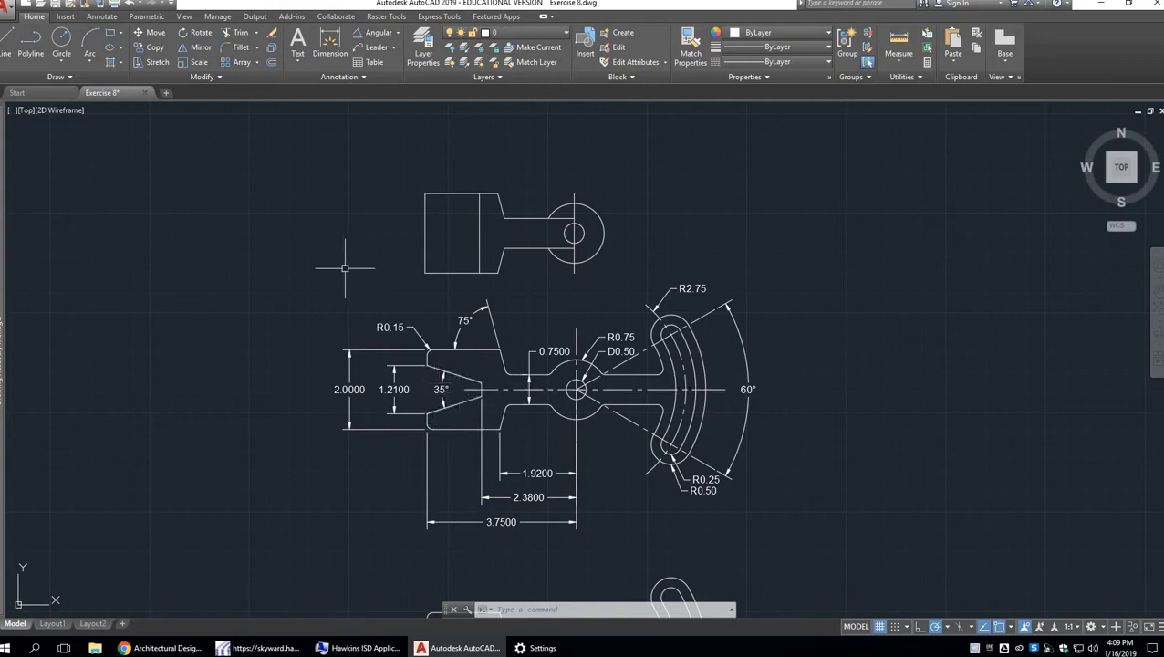
# Calculate half of the 35° notch angle as 35/2 in the calculator, and close the calculator.
pyautogui.write('alc')
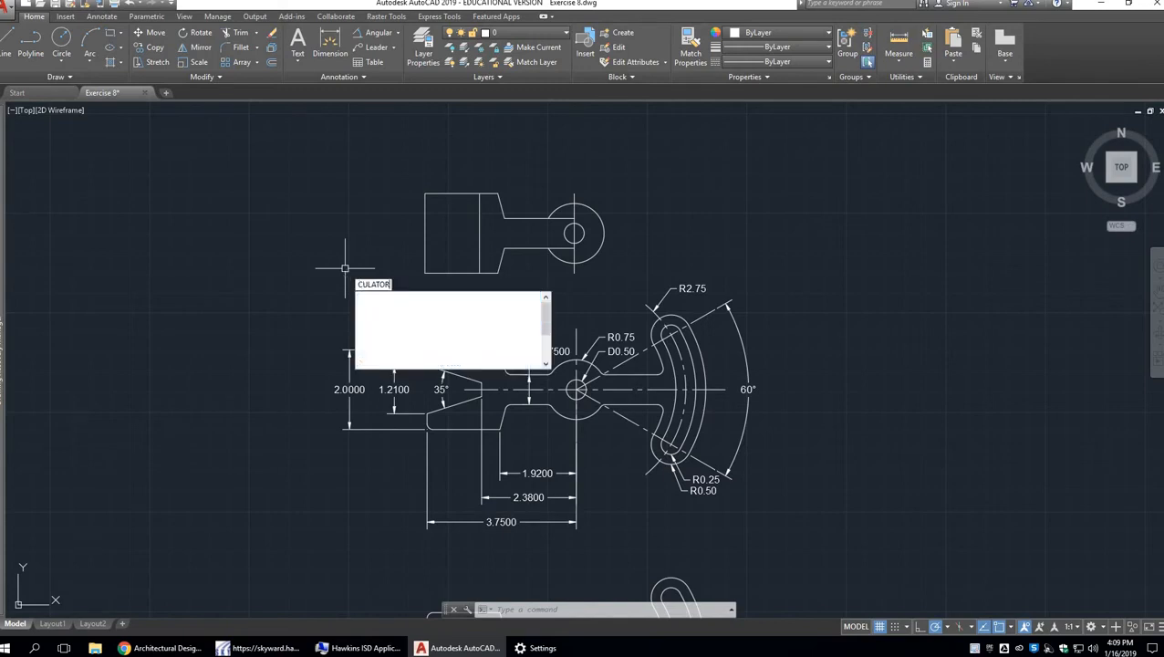
pyautogui.press('Return')
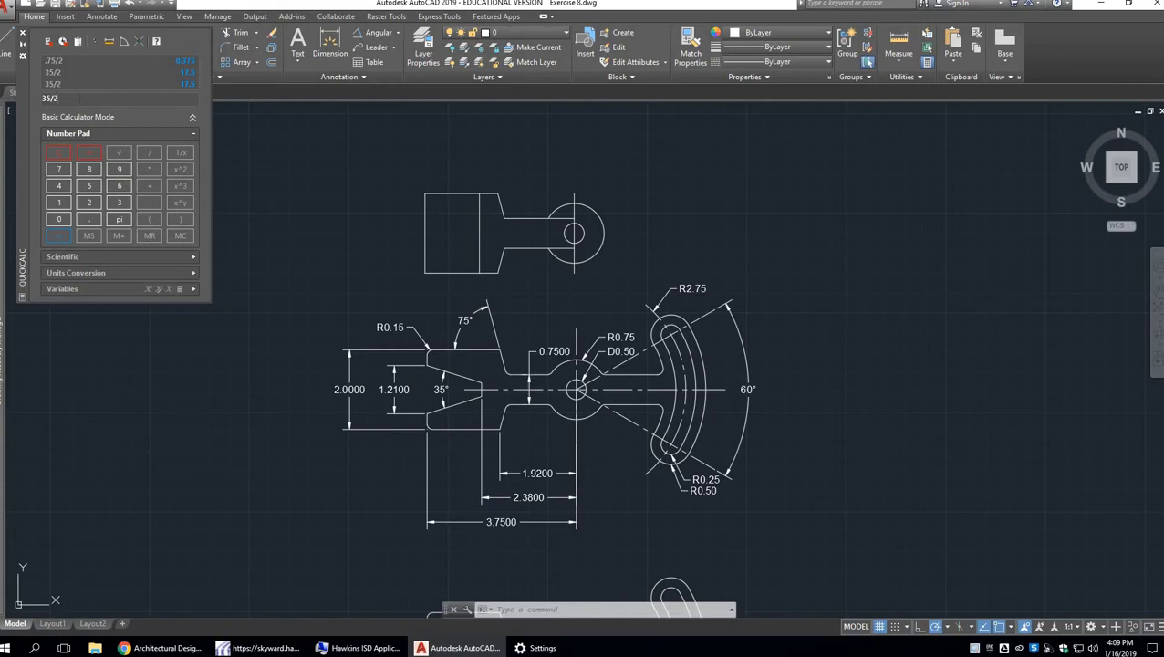
pyautogui.press('Return')
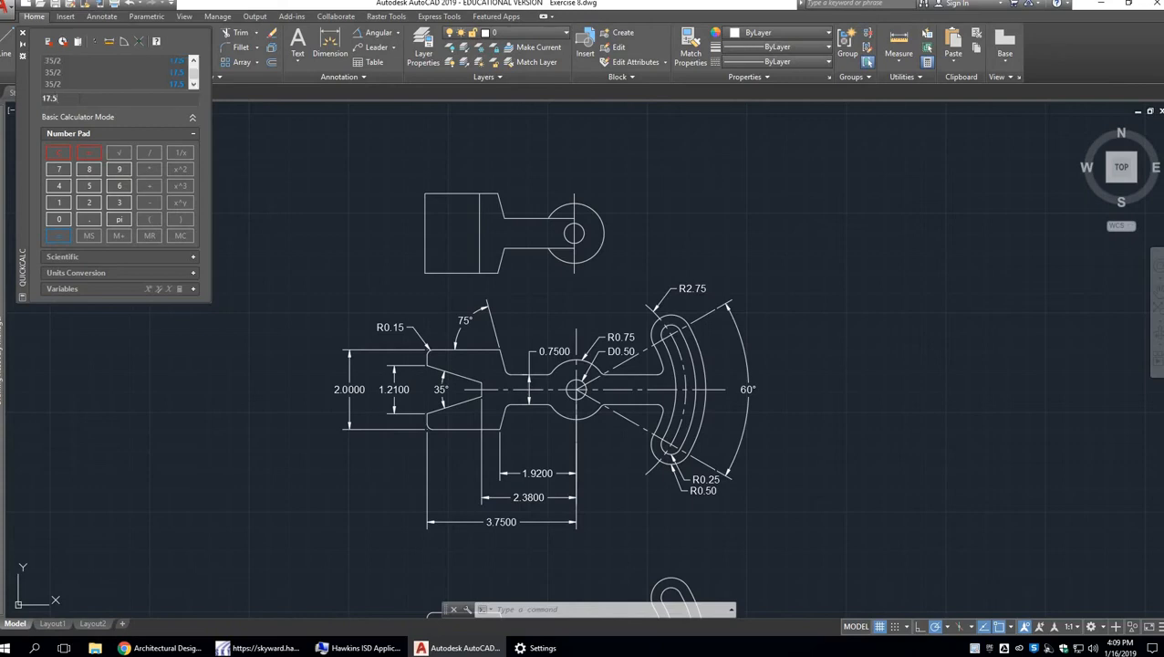
pyautogui.click(24, 36)
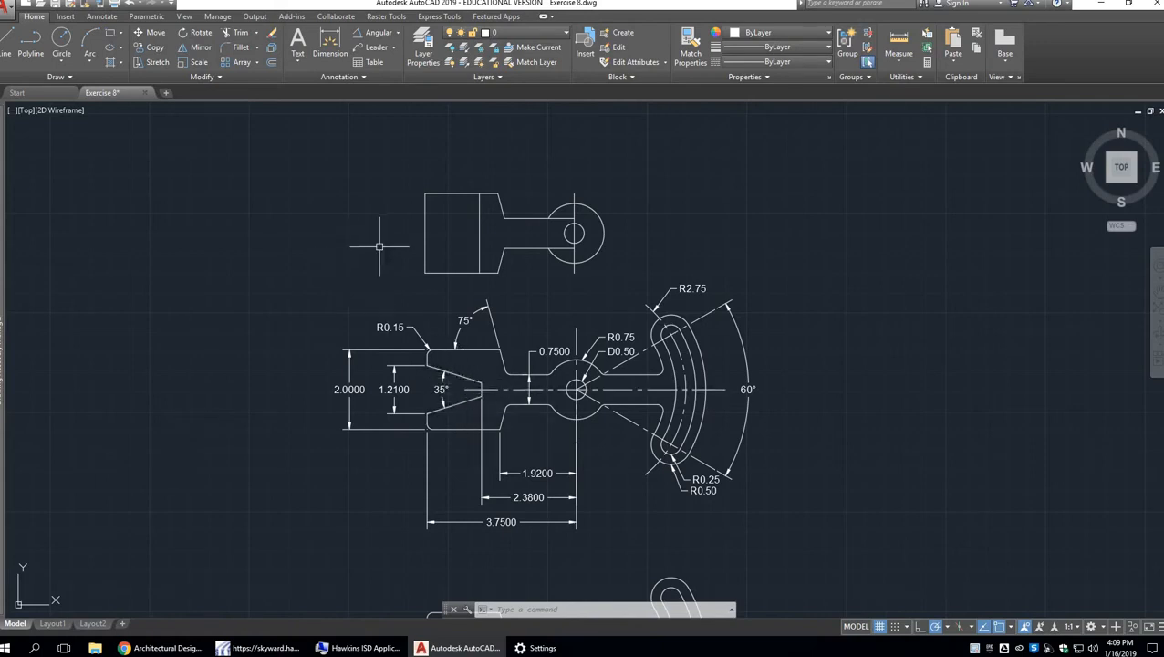
# Draw a line 2 units long at 17.5° in the empty space left of the redrawn part, with polar tracking enabled.
pyautogui.write('l')
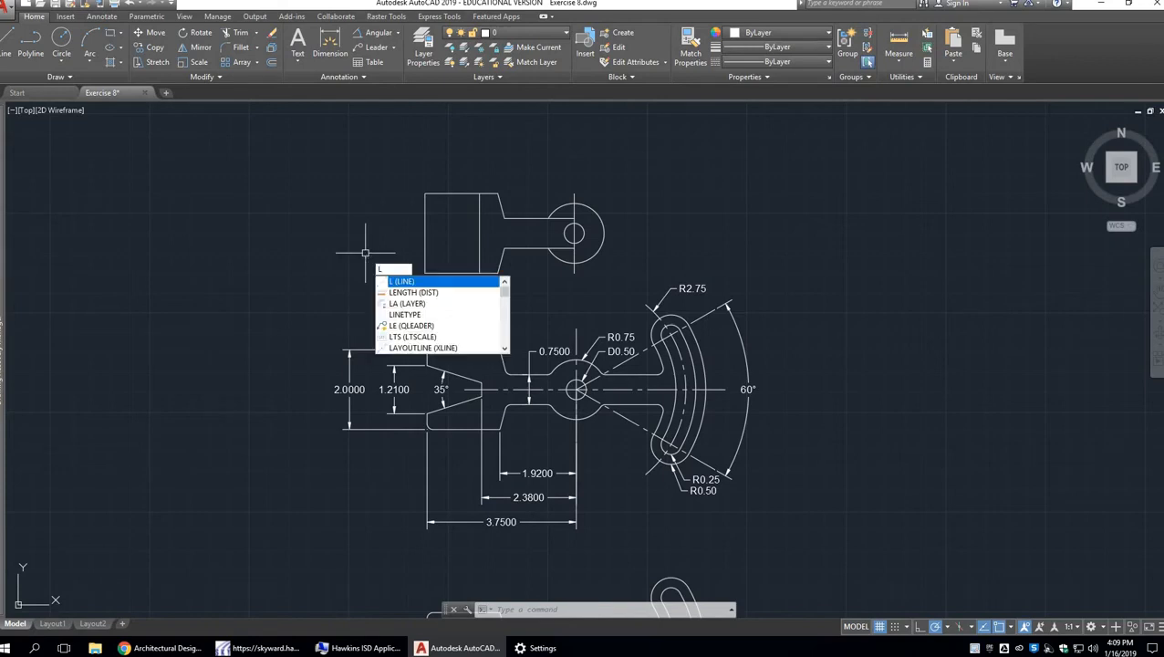
pyautogui.press('Return')
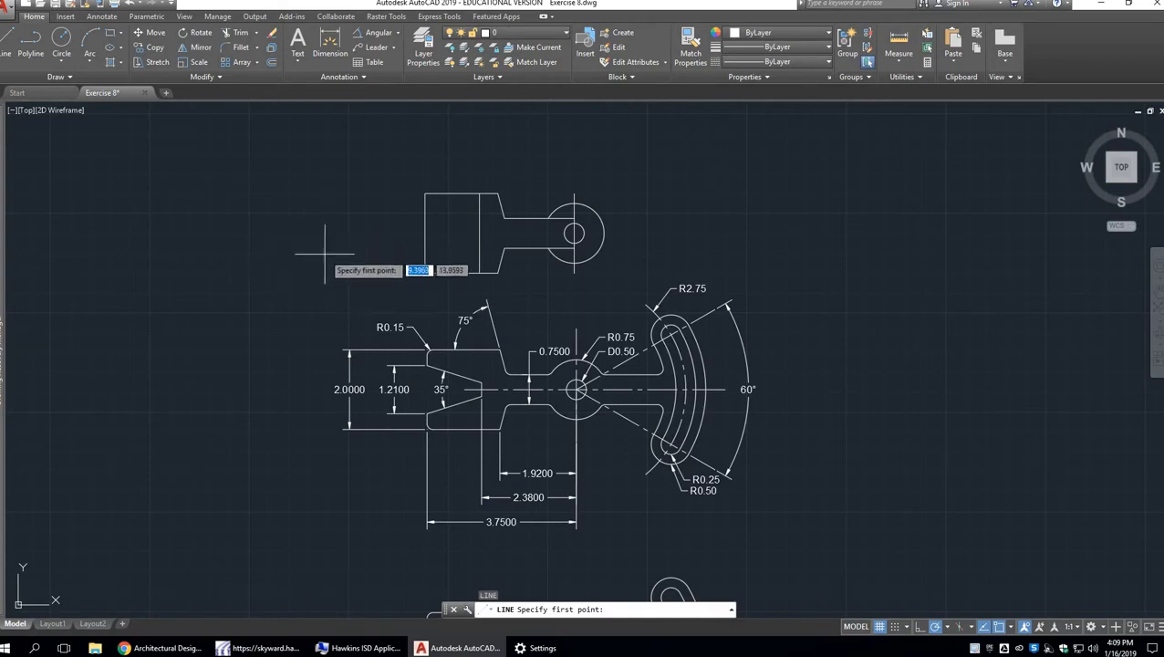
pyautogui.click(320, 247)
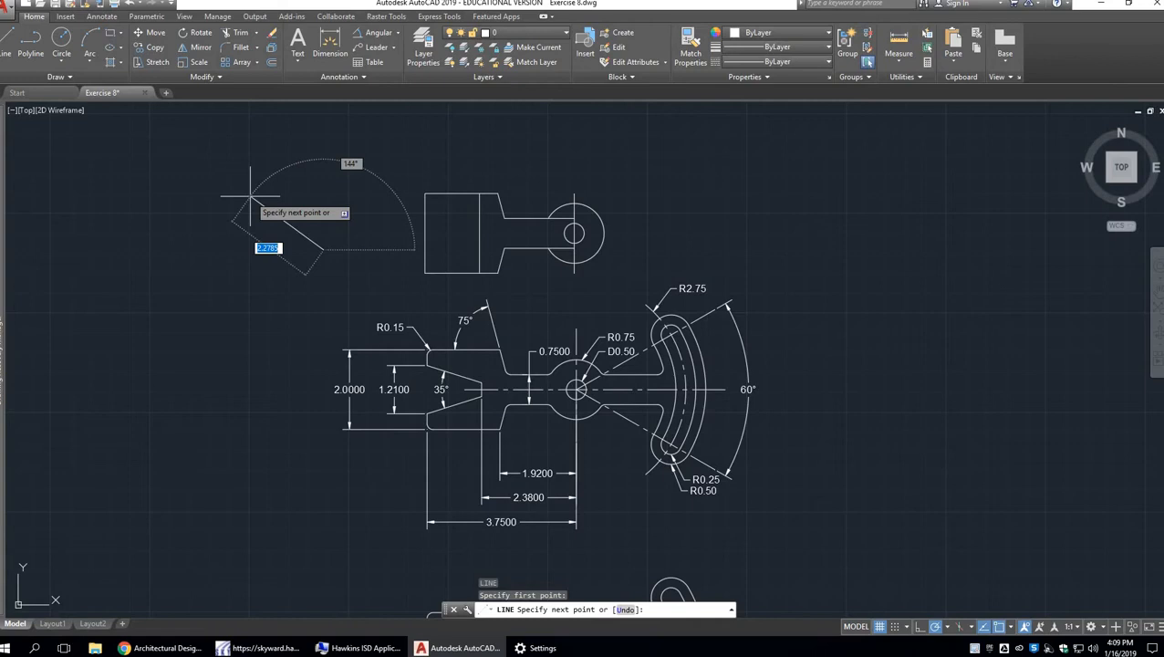
pyautogui.press('F8')
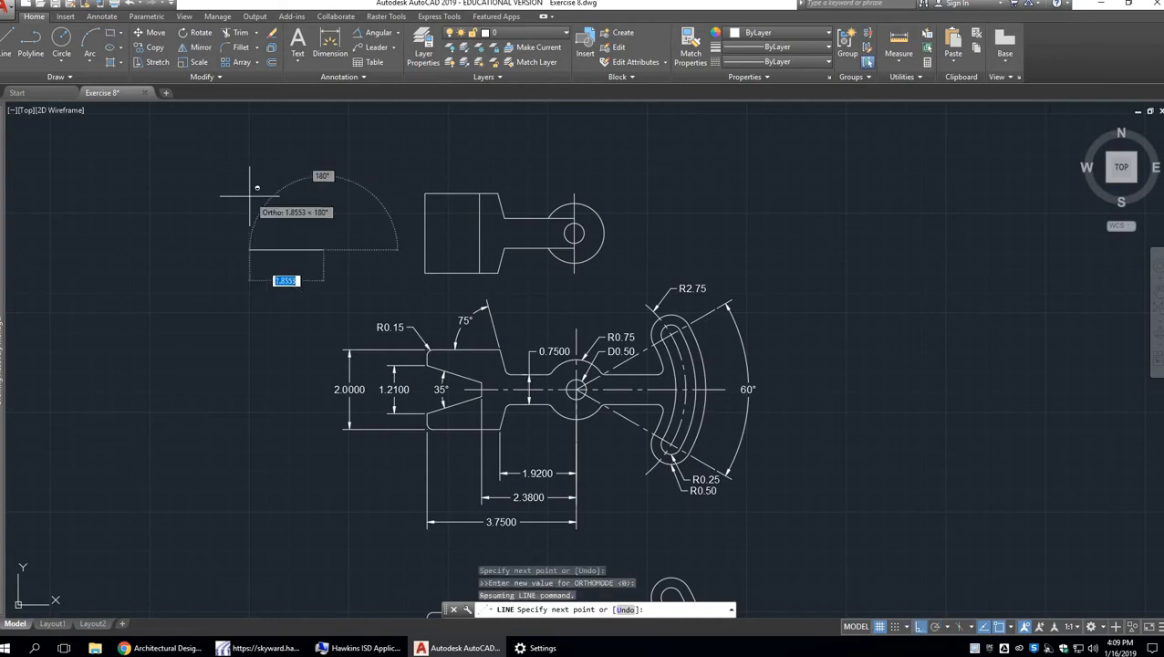
pyautogui.press('F10')
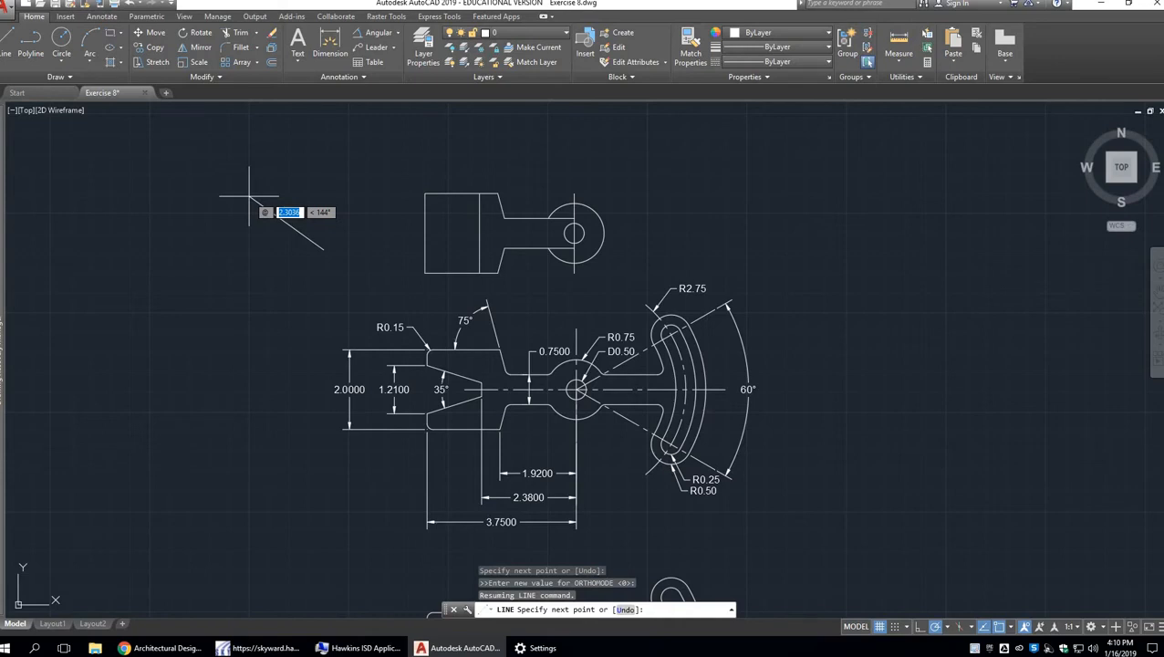
pyautogui.write('2')
pyautogui.press('Tab')
pyautogui.write('17')
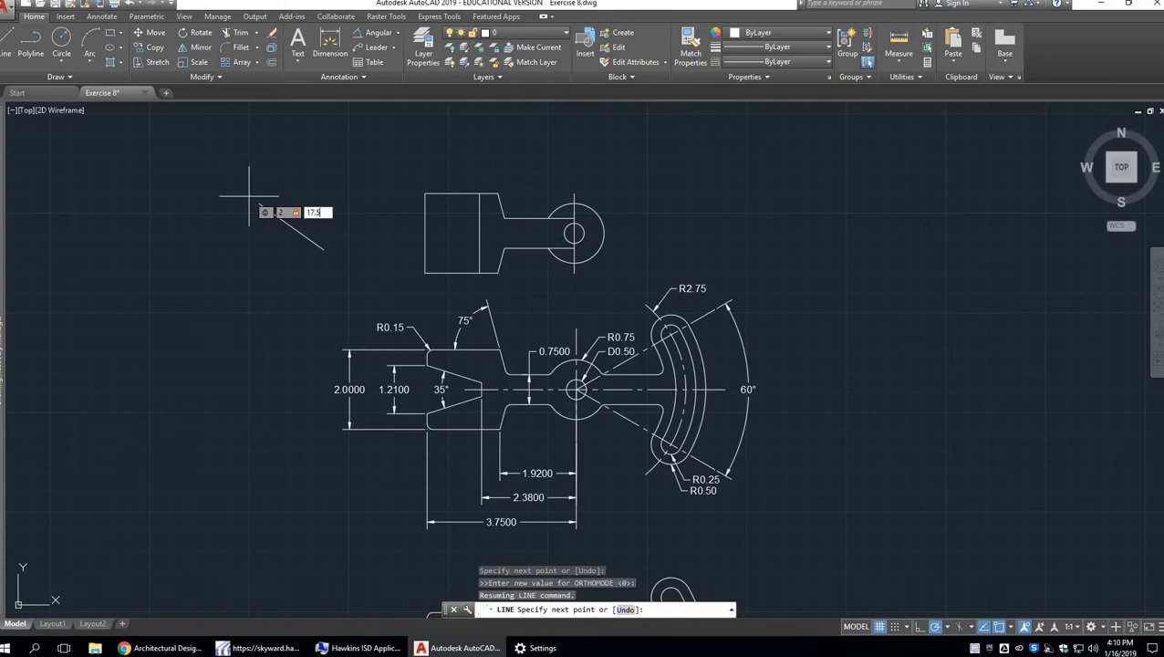
pyautogui.press('Return')
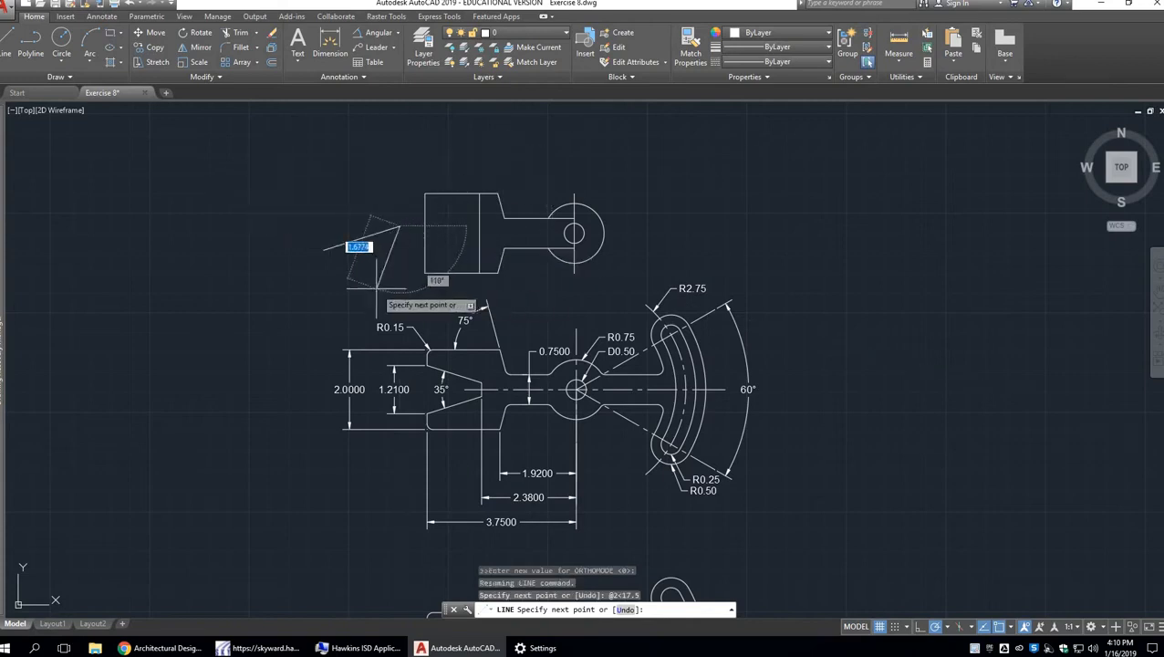
pyautogui.press('Return')
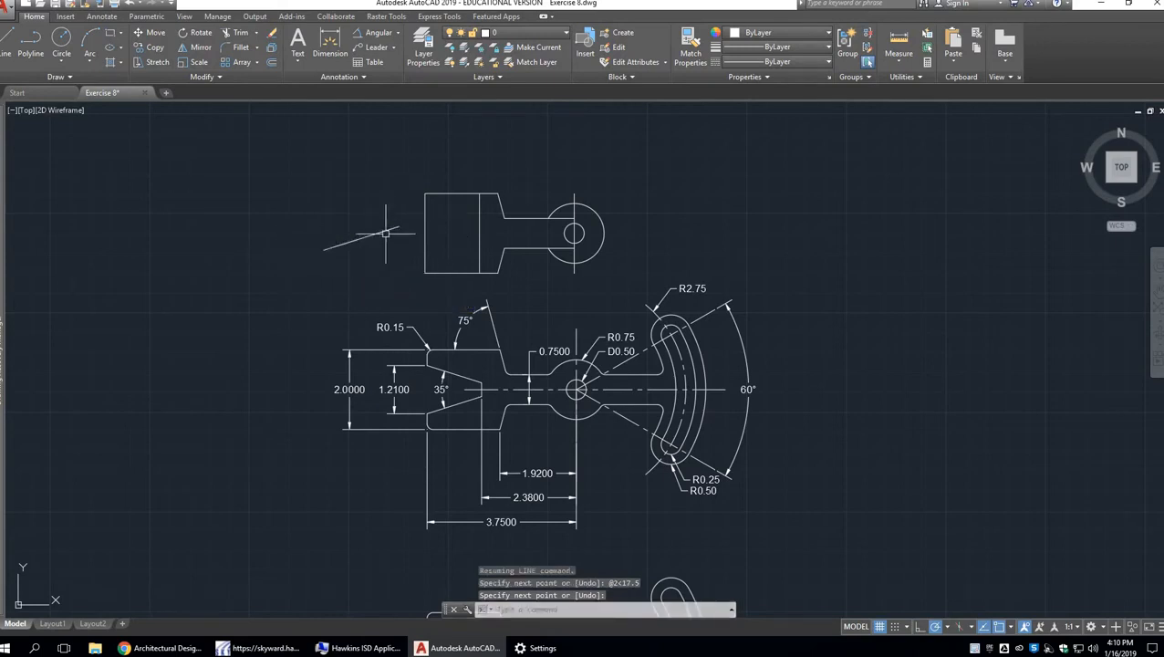
# Draw a horizontal reference line to the right from the lower end of the 17.5° line.
pyautogui.write('l')
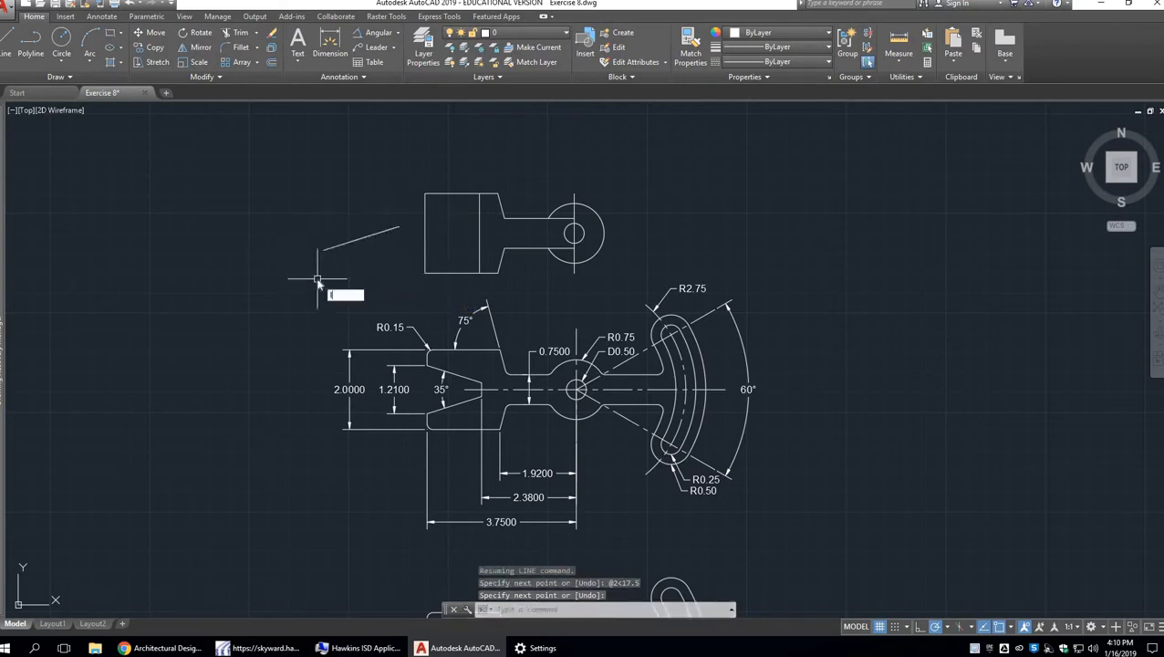
pyautogui.press('Return')
pyautogui.click(324, 250)
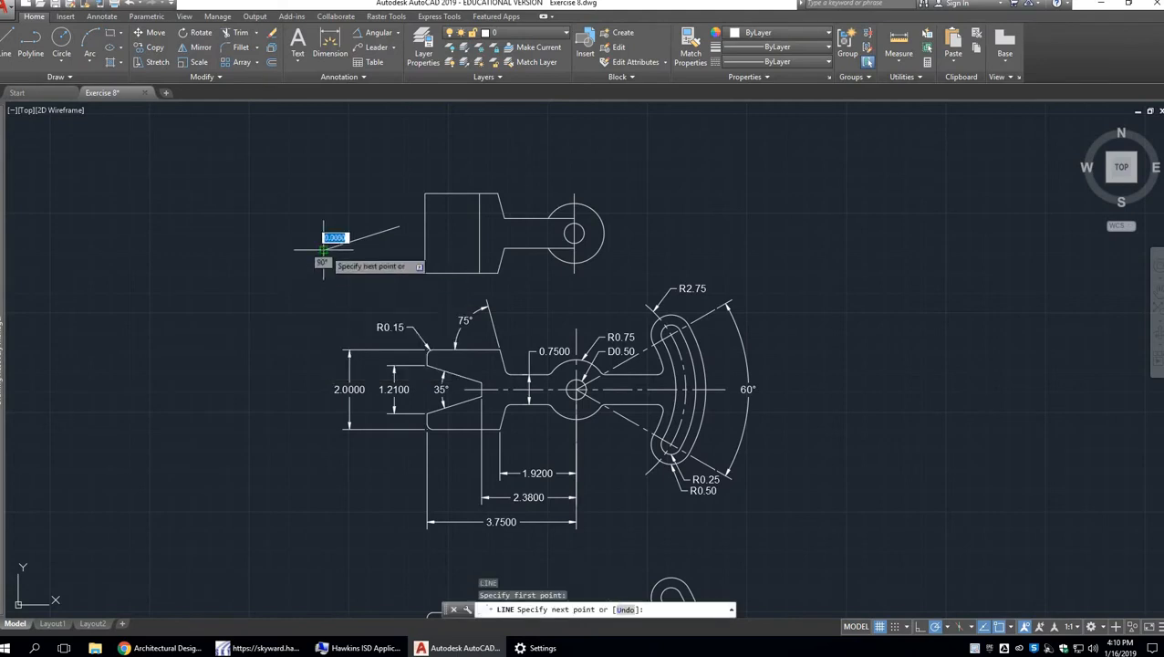
pyautogui.click(389, 250)
pyautogui.press('Return')
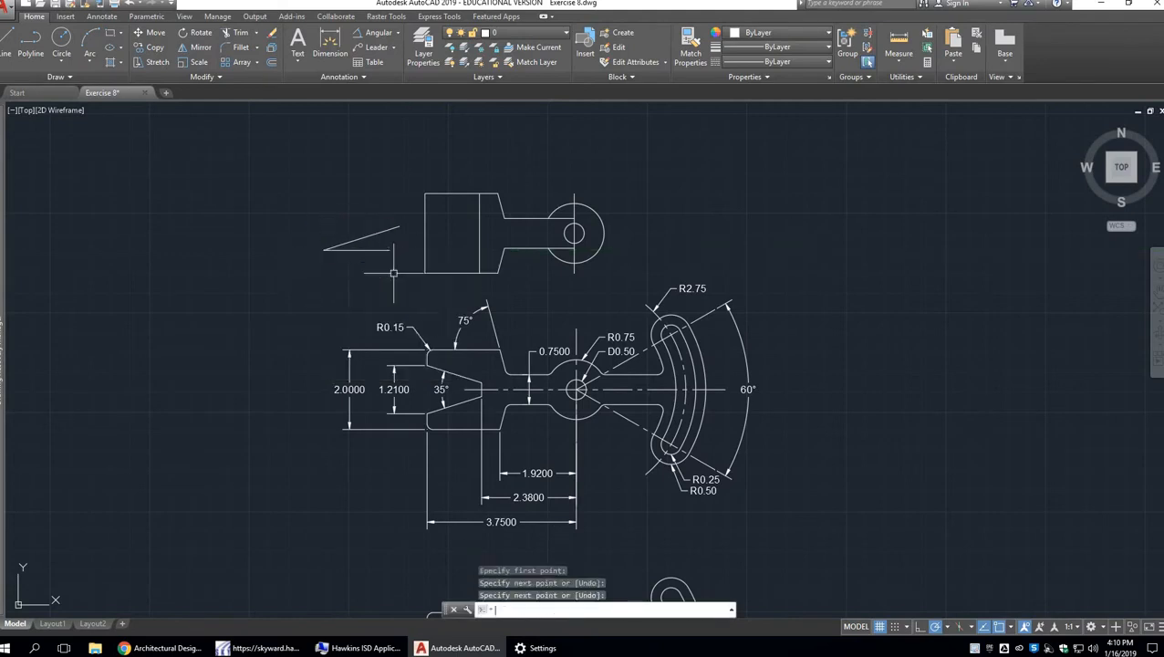
# Dimension the angle between the slanted line and the horizontal reference line.
pyautogui.click(376, 32)
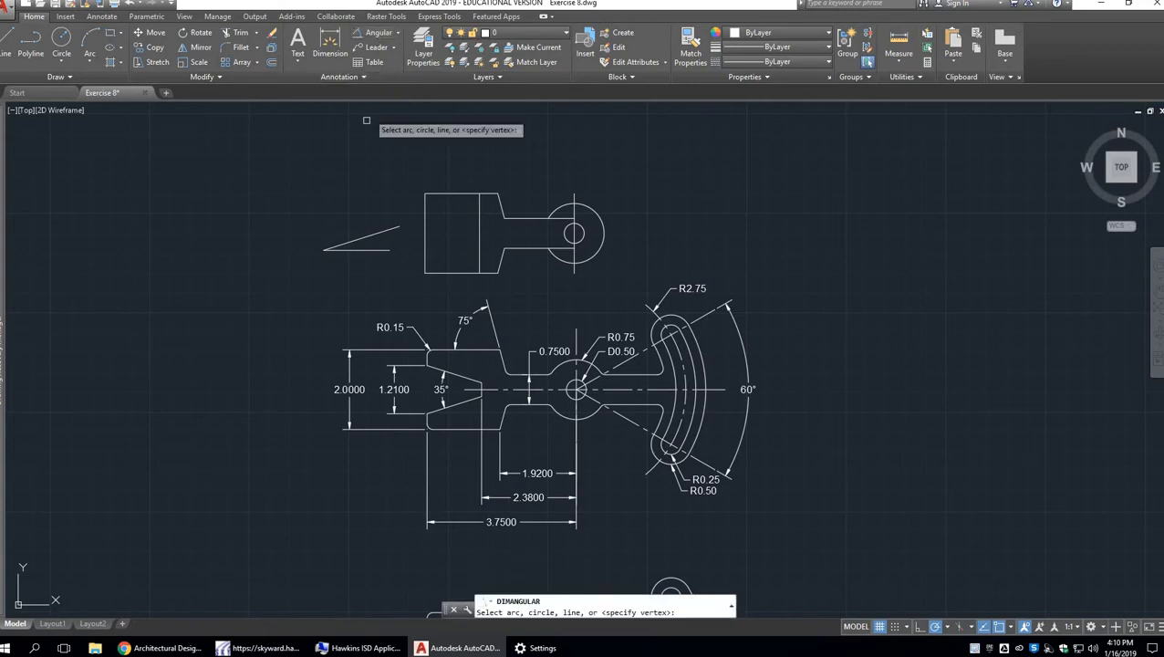
pyautogui.click(364, 236)
pyautogui.click(364, 248)
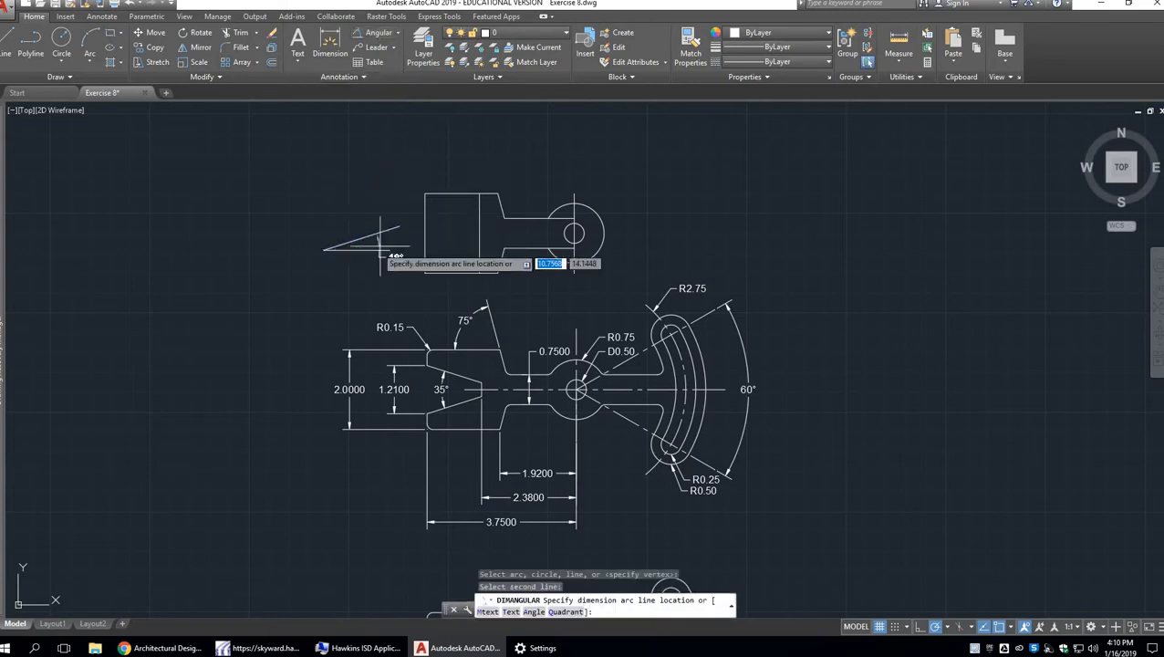
pyautogui.click(447, 241)
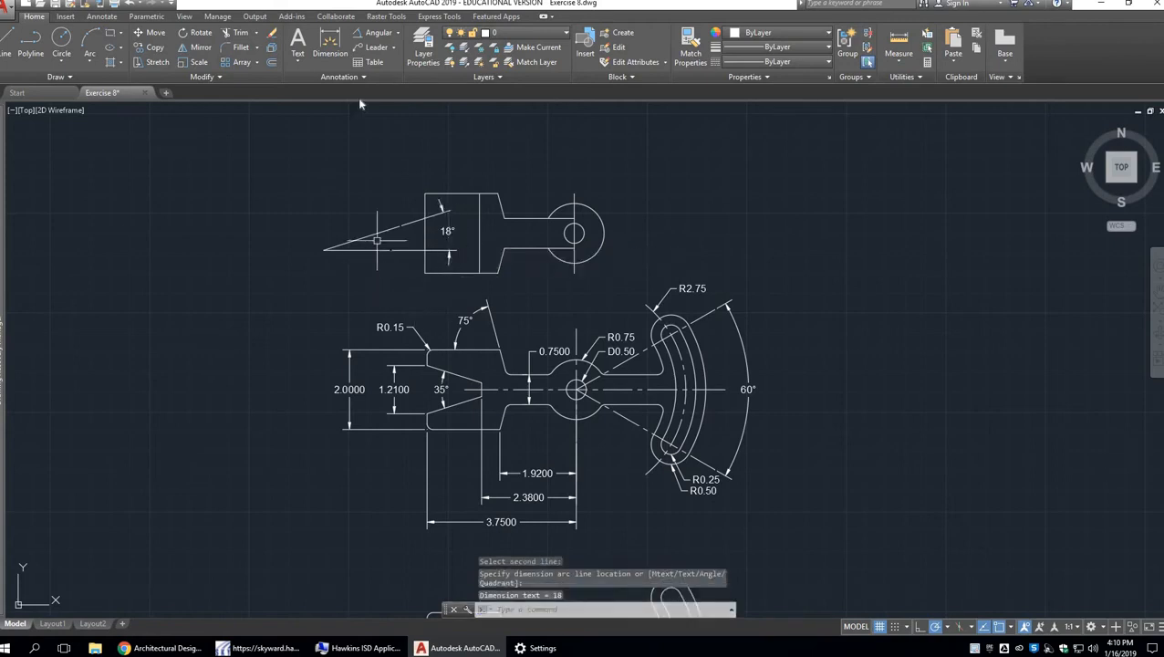
# Add an aligned dimension for the slanted line's length, placed above the line.
pyautogui.click(330, 43)
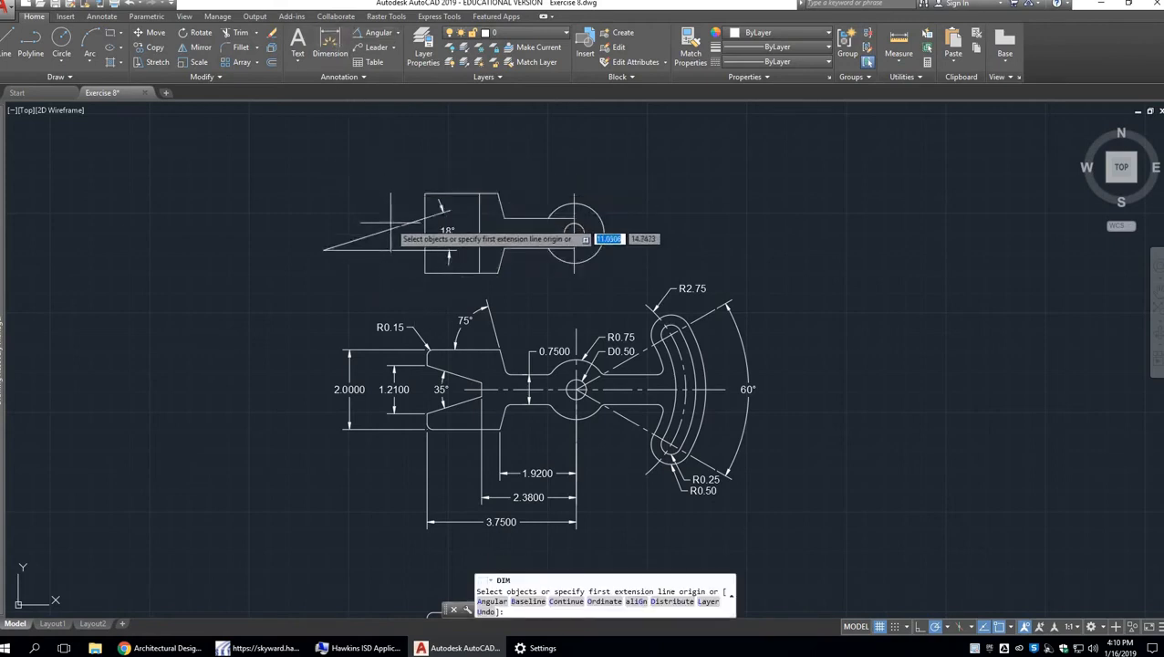
pyautogui.click(329, 245)
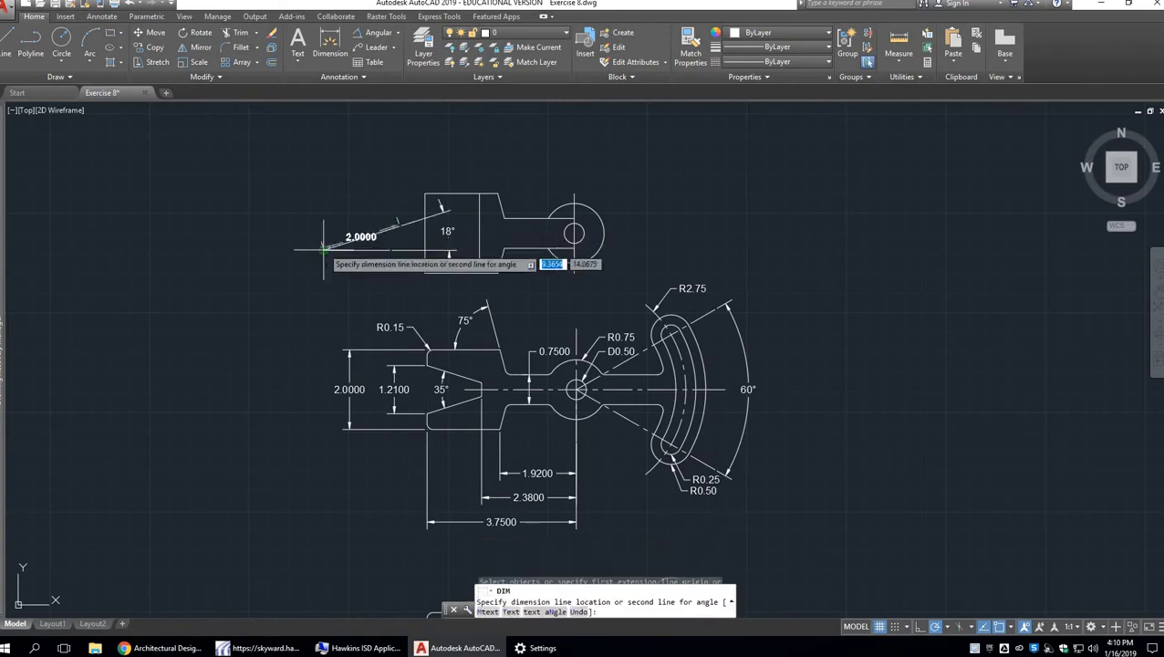
pyautogui.click(351, 179)
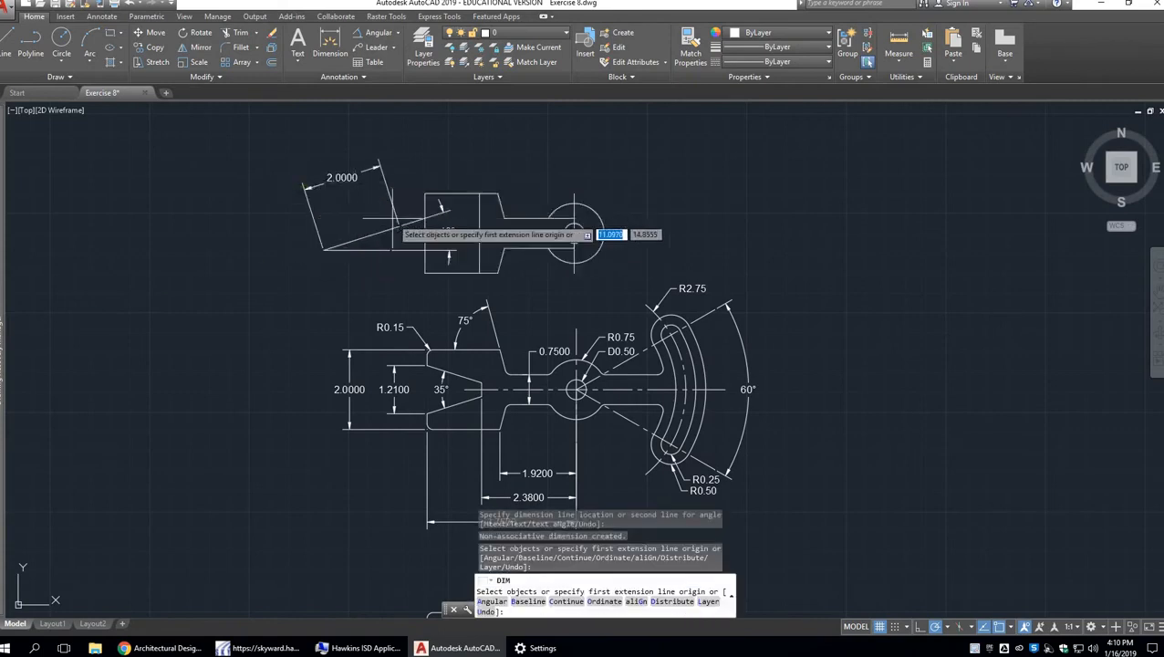
pyautogui.press('Escape')
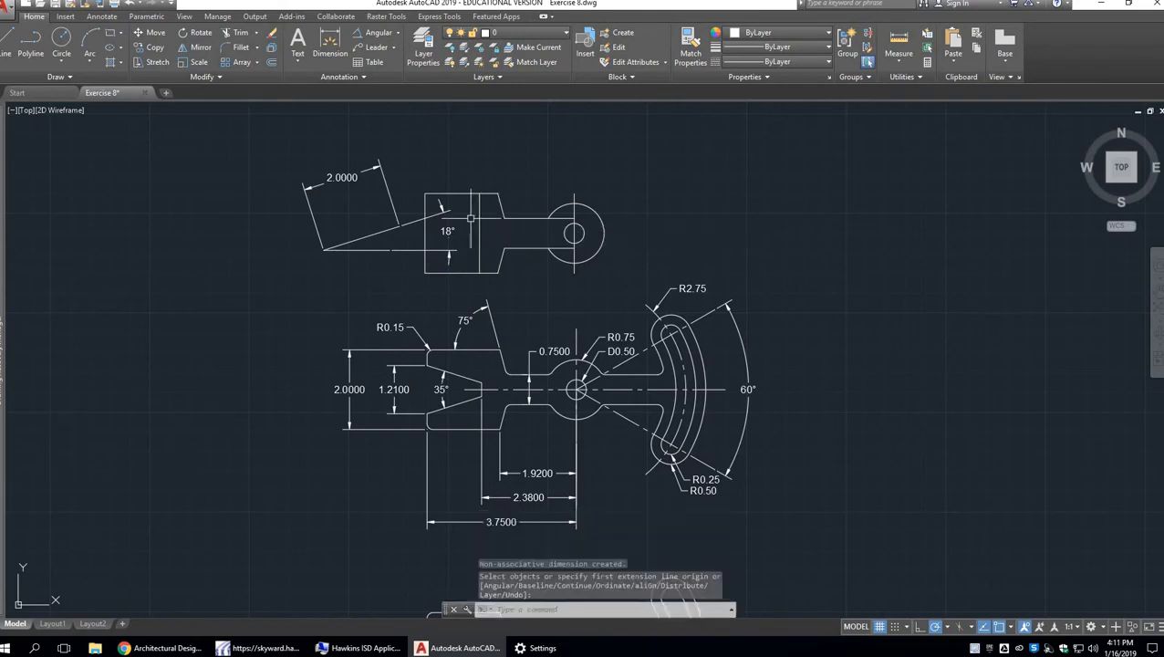
# Erase the angle and length dimensions and the horizontal reference line, keeping the slanted line.
pyautogui.click(445, 232)
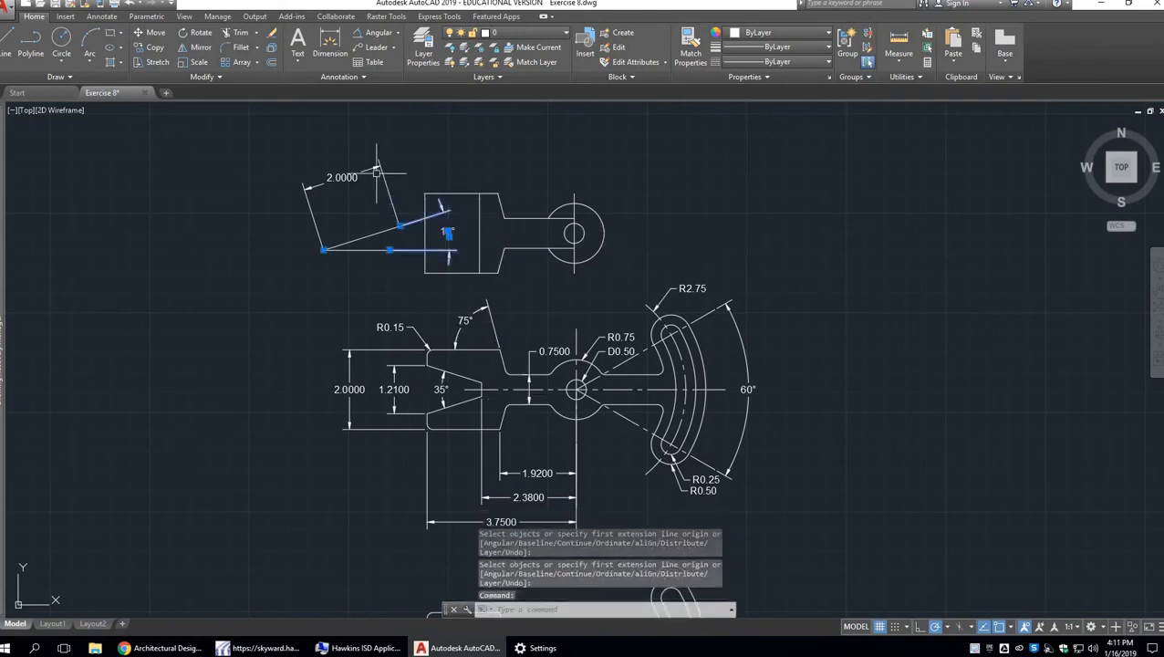
pyautogui.click(377, 172)
pyautogui.press('Delete')
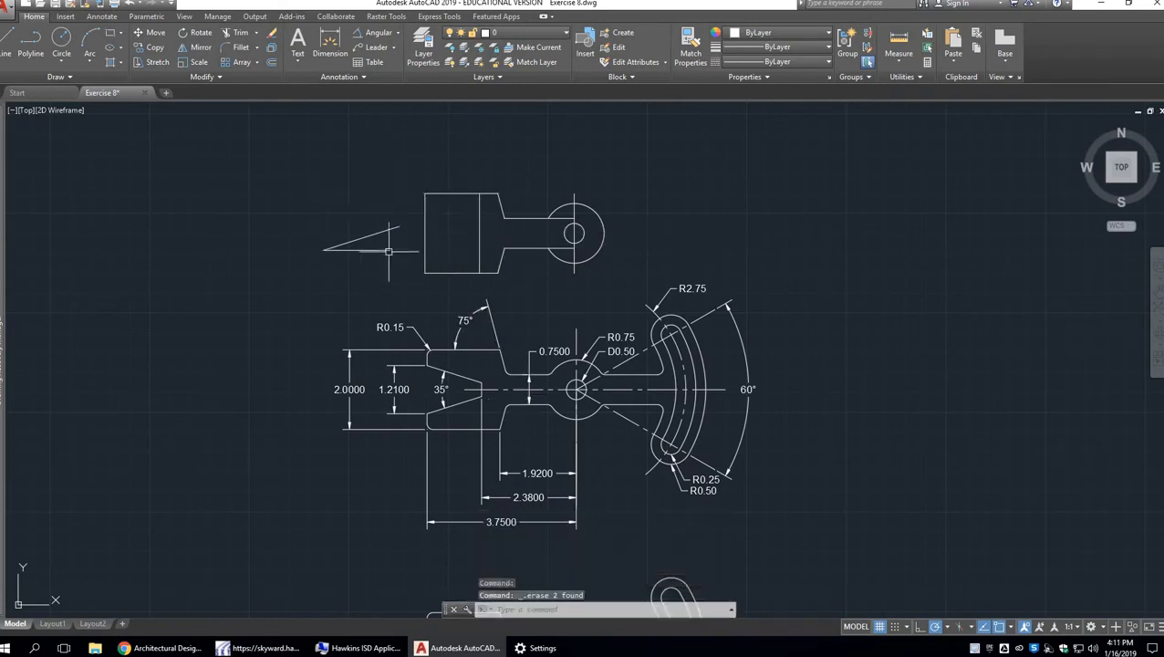
pyautogui.click(376, 251)
pyautogui.press('Delete')
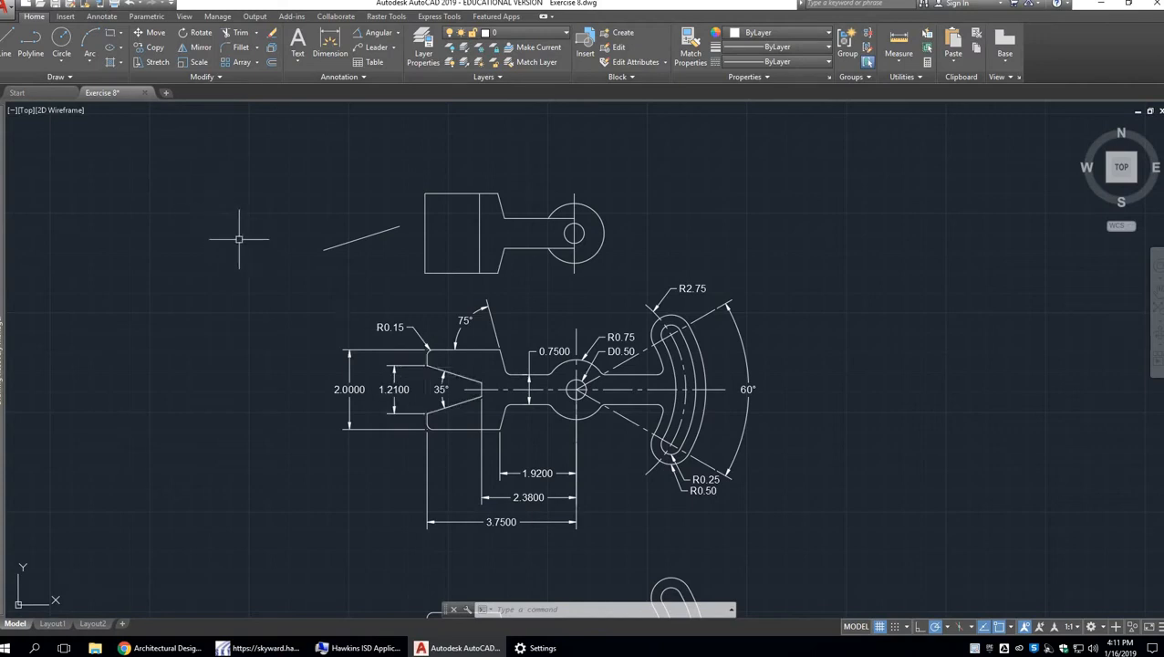
# Draw a vertical line 1.21 long left of the slanted line, and erase it.
pyautogui.press('Return')
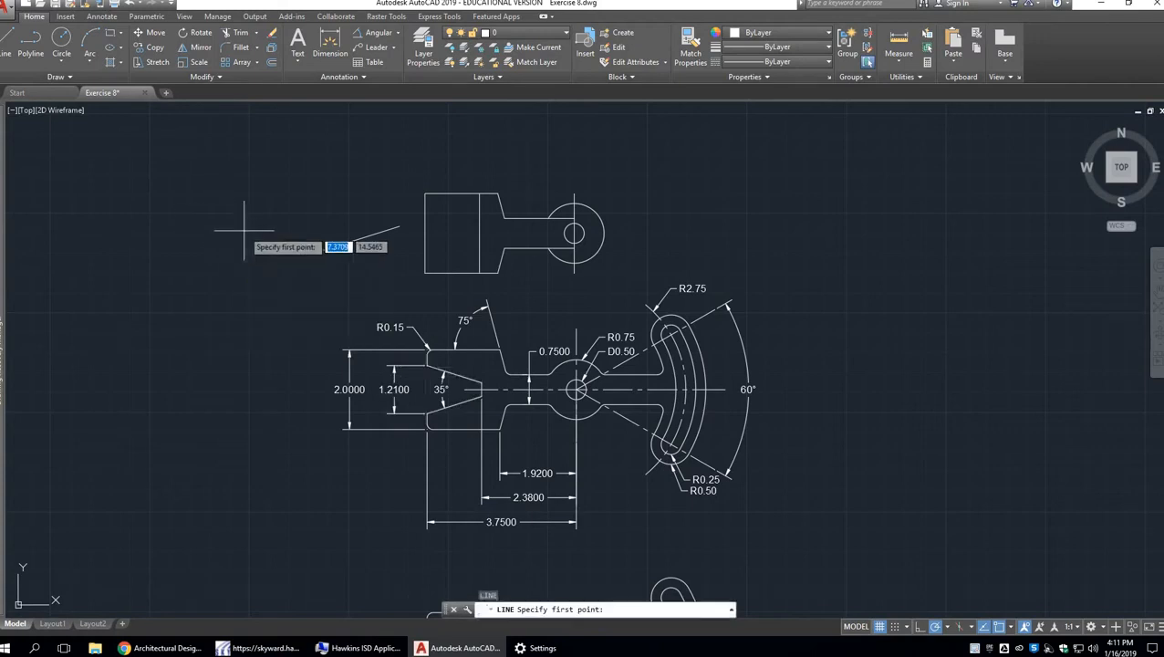
pyautogui.click(243, 232)
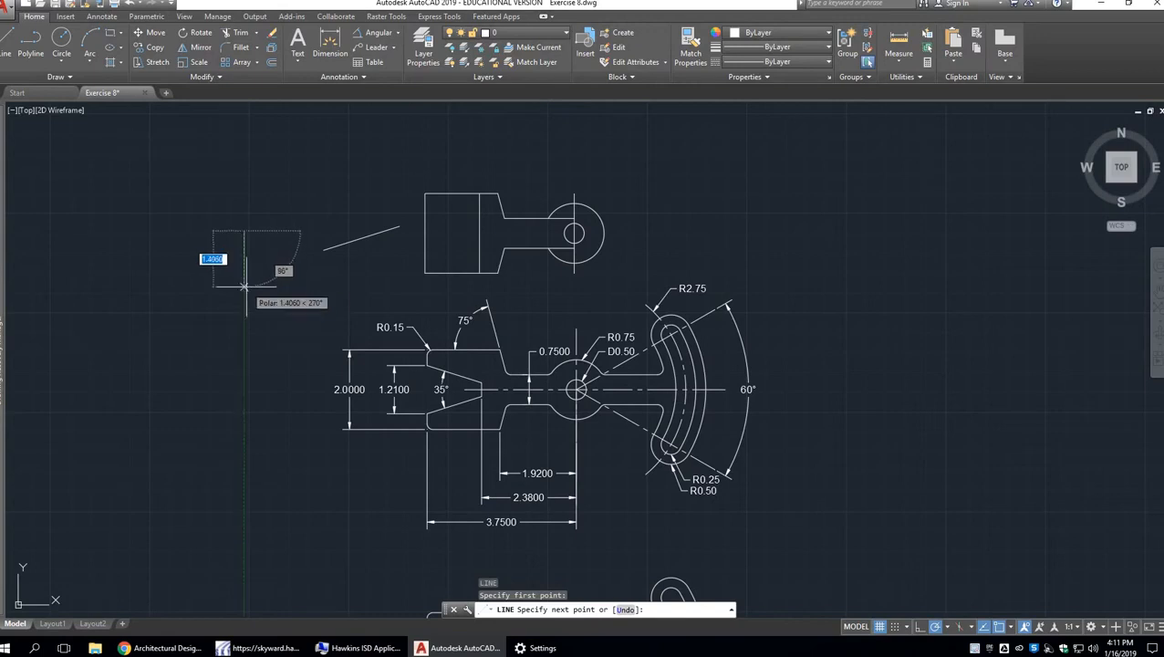
pyautogui.write('1.21')
pyautogui.press('Return')
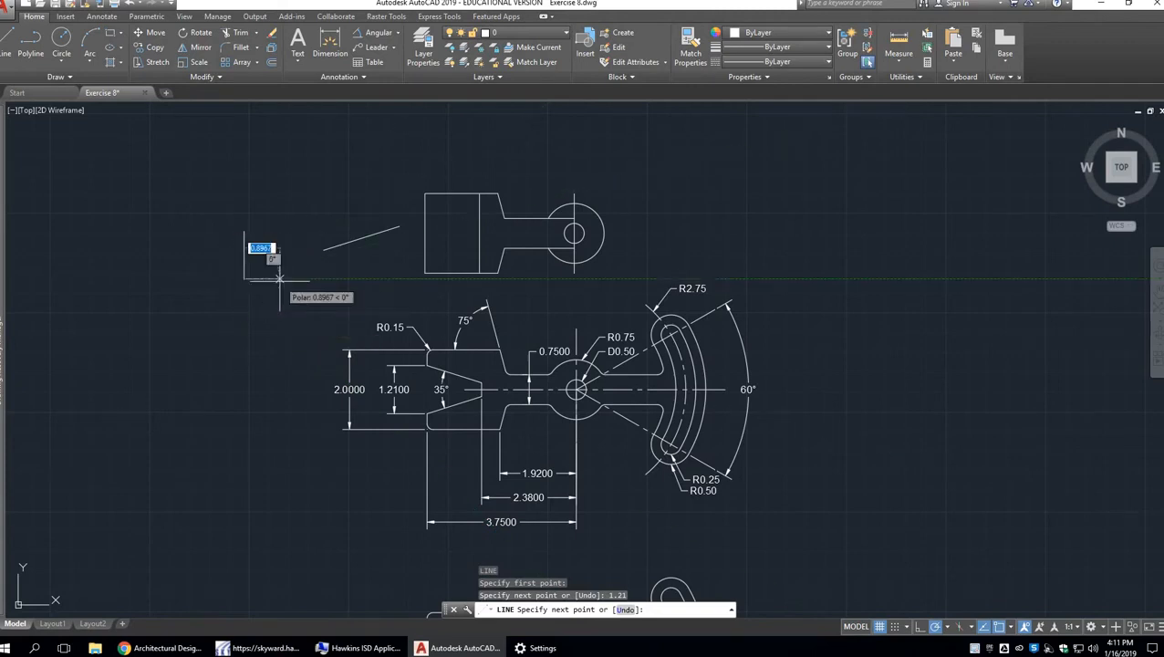
pyautogui.press('Return')
pyautogui.click(243, 260)
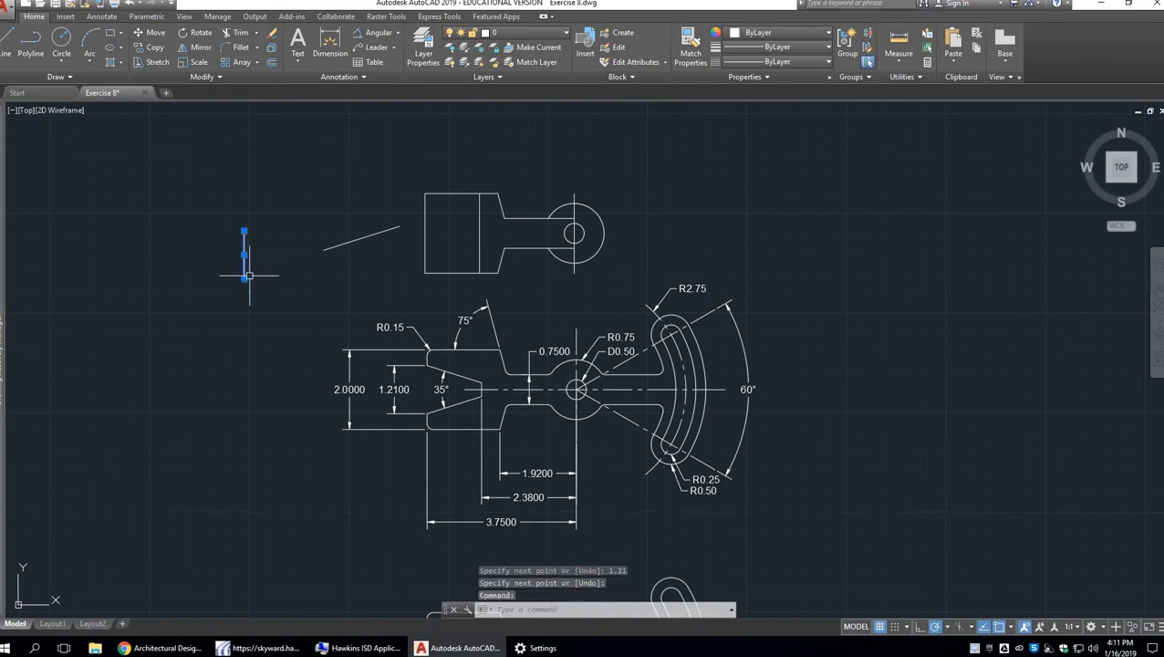
pyautogui.press('Delete')
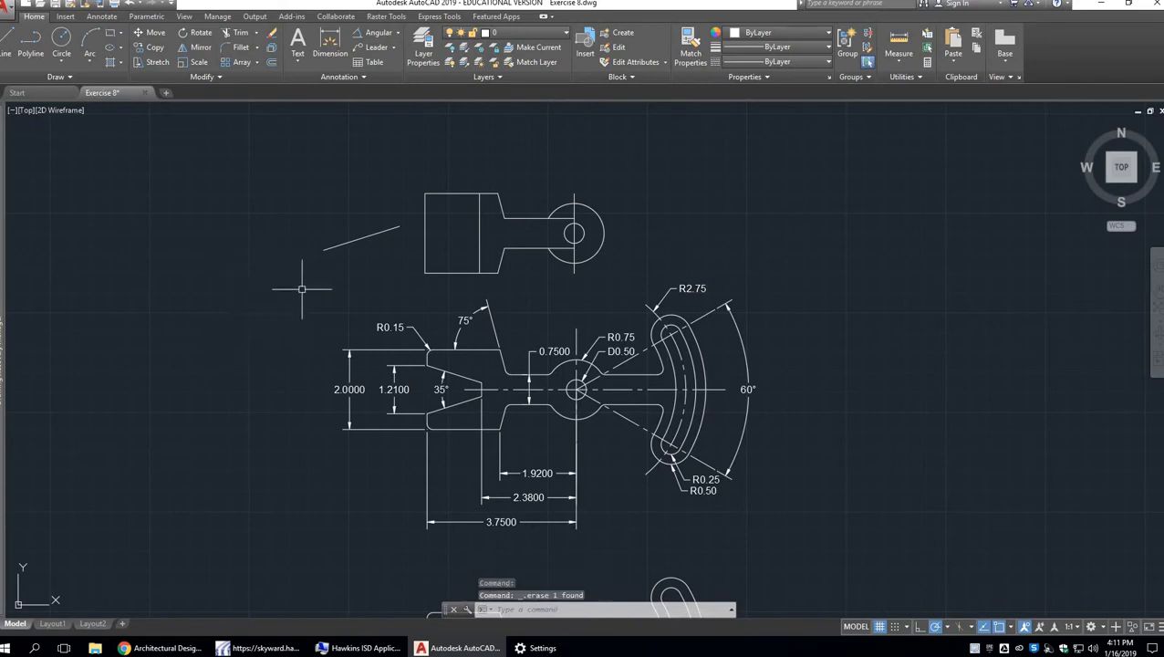
# Draw a circle of diameter 1.21 centered on the midpoint of the redrawn part's left vertical edge.
pyautogui.write('c')
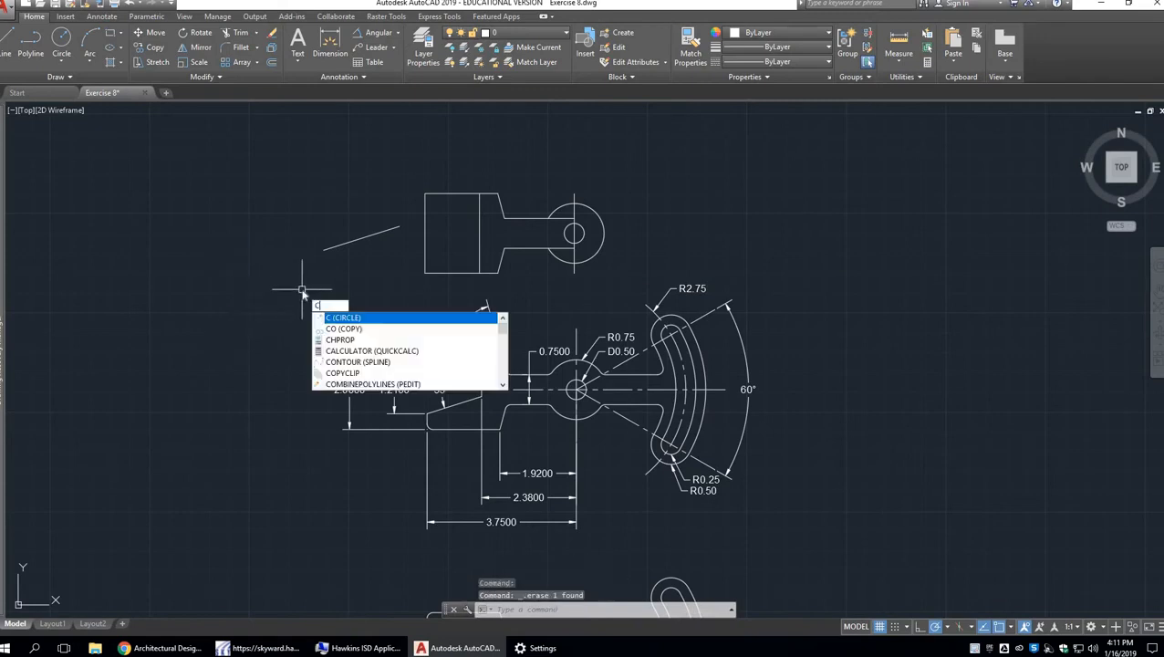
pyautogui.press('Return')
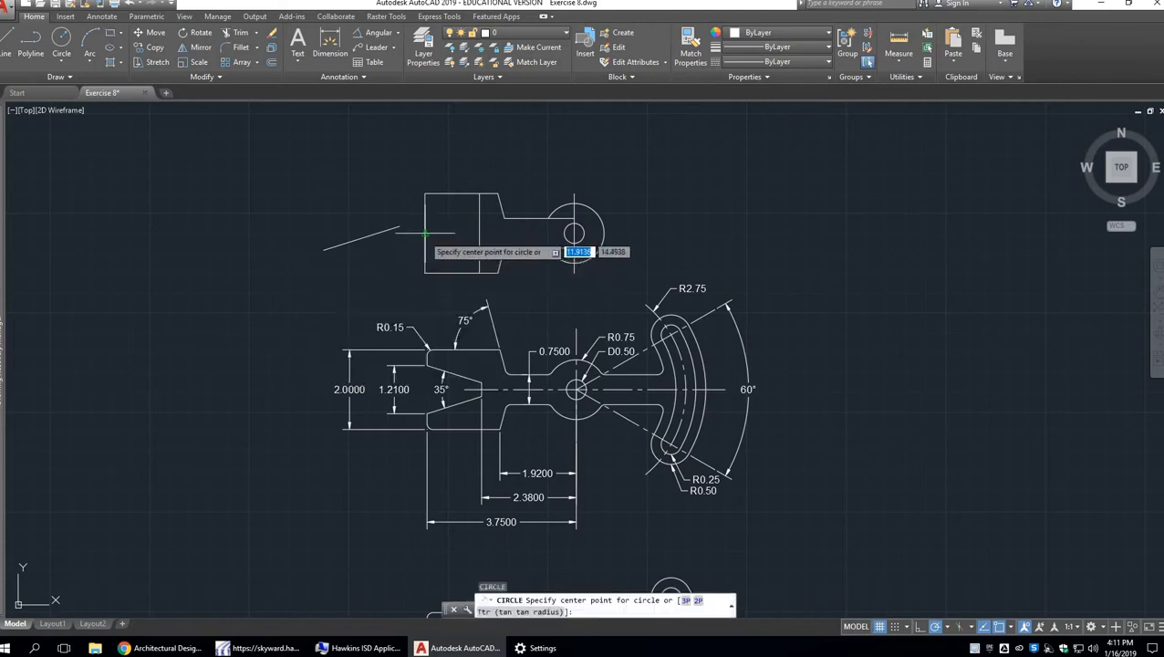
pyautogui.click(424, 234)
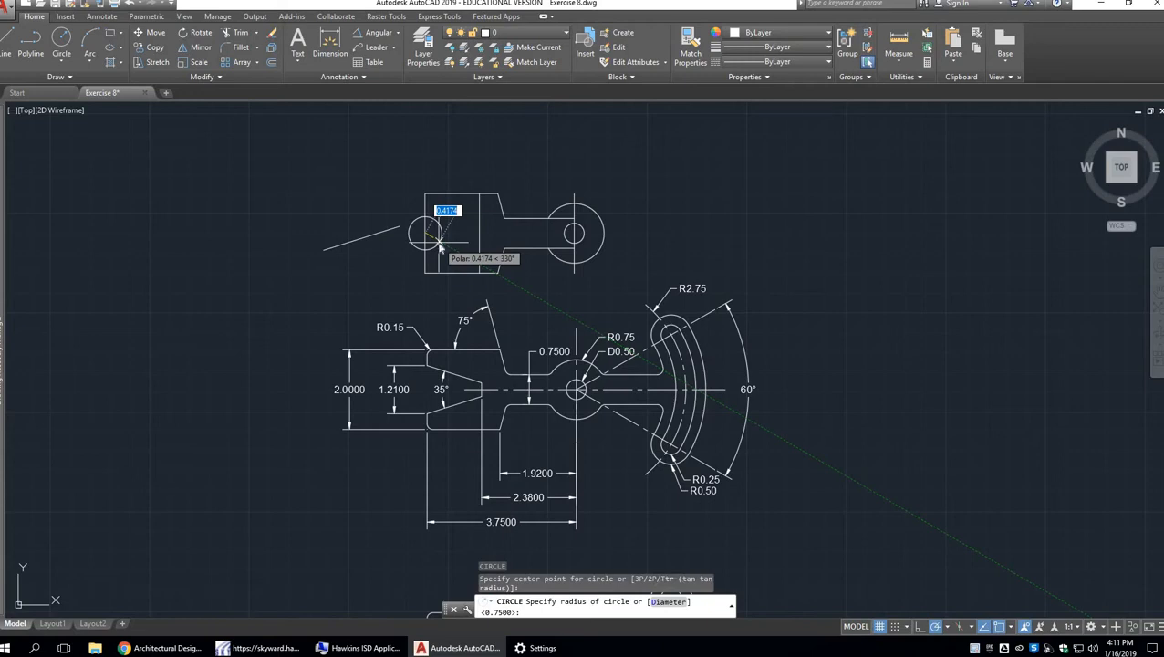
pyautogui.write('d')
pyautogui.press('Return')
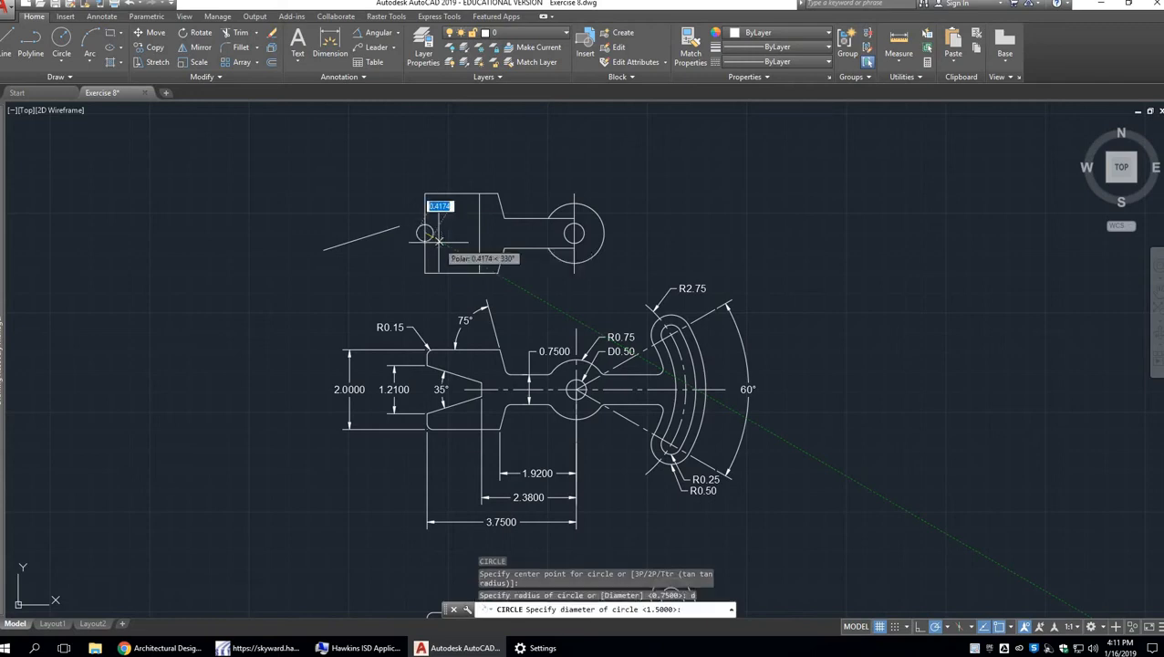
pyautogui.write('1.21')
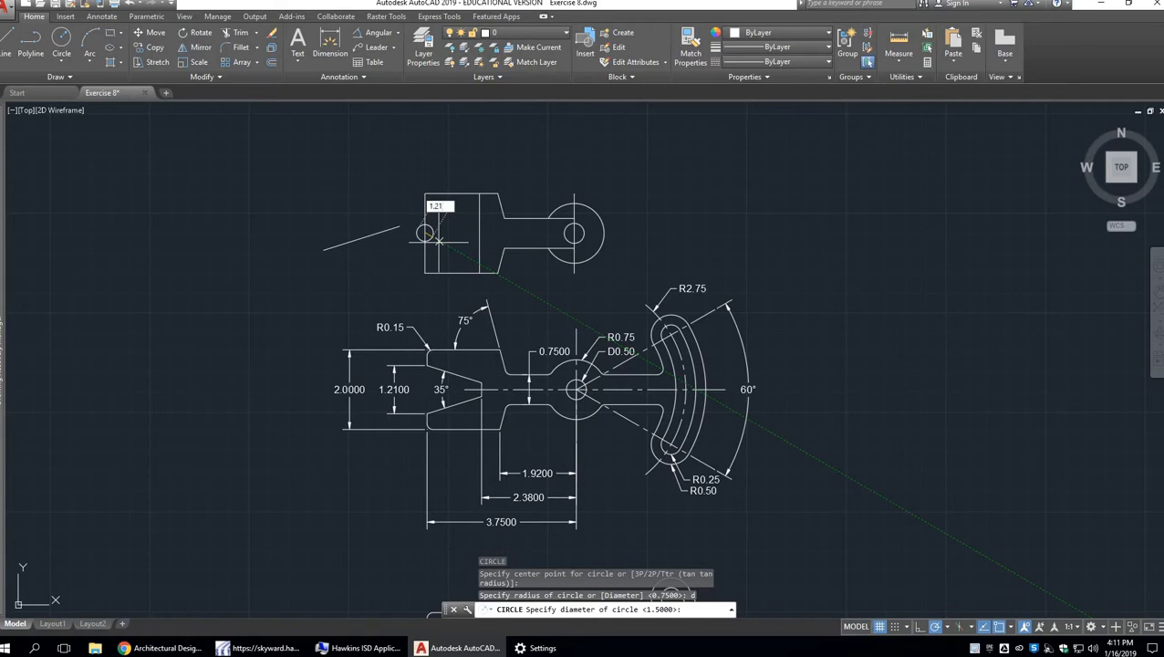
pyautogui.press('Return')
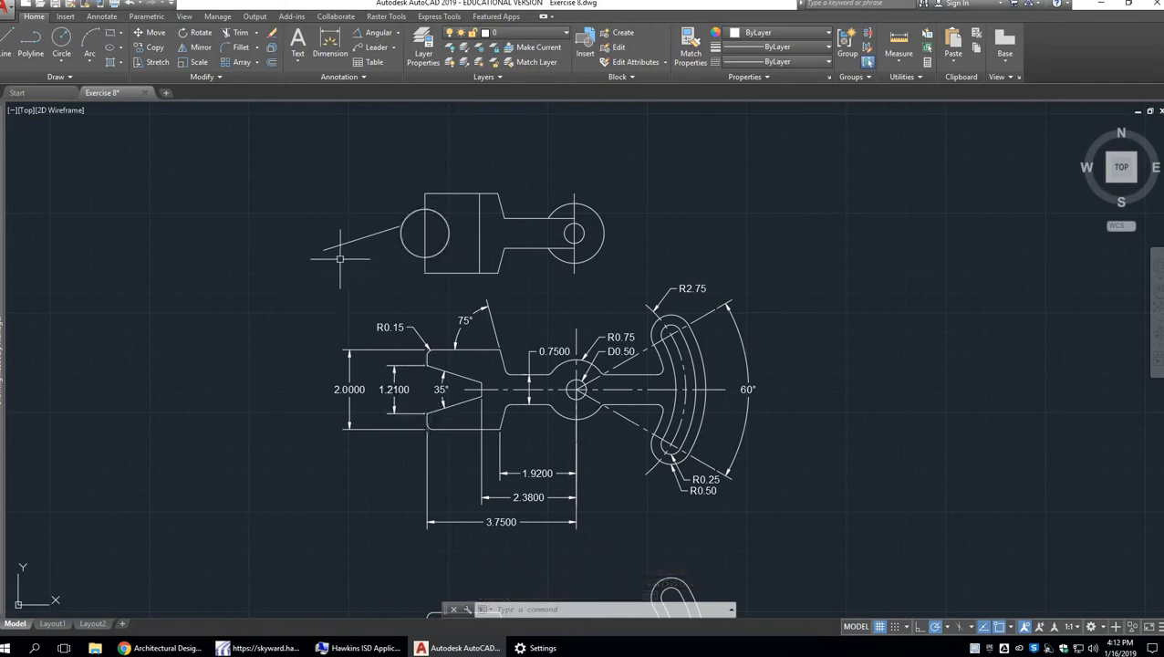
# Move the slanted line from its lower-left endpoint onto the bottom quadrant of the 1.21 diameter circle.
pyautogui.write('M')
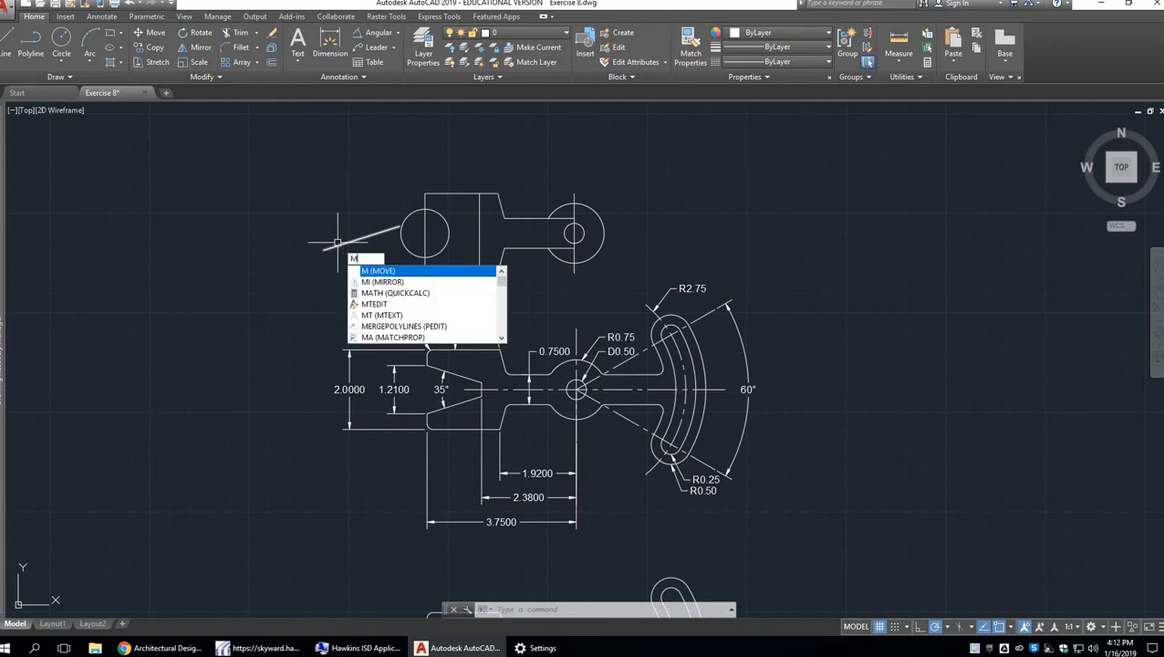
pyautogui.press('Return')
pyautogui.click(337, 244)
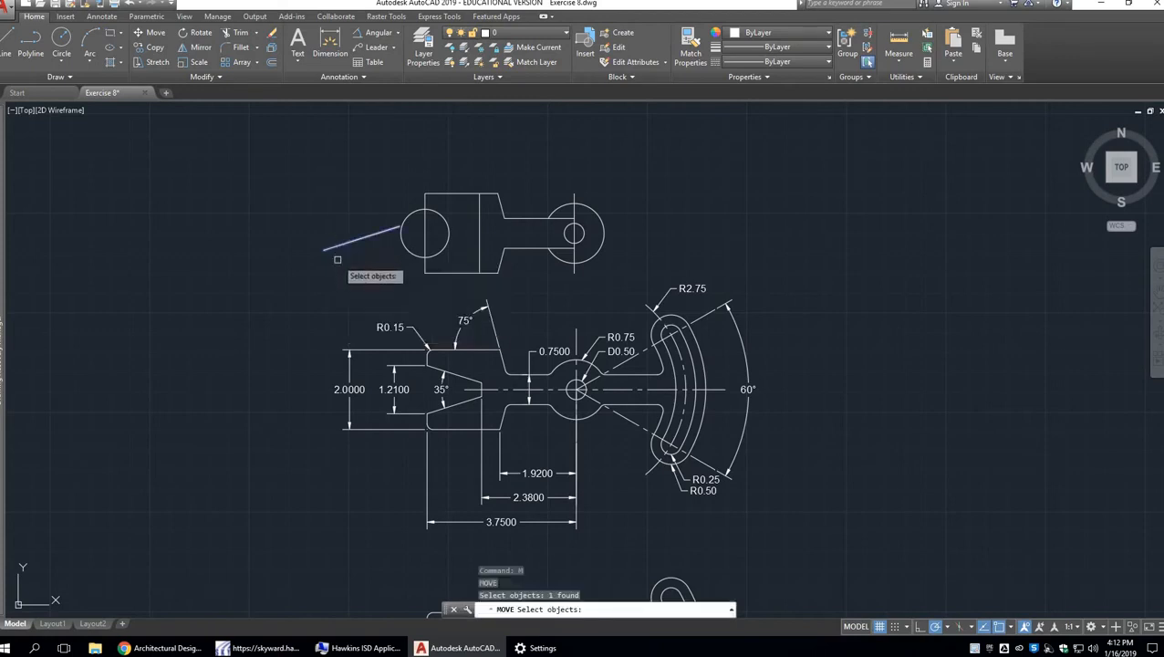
pyautogui.press('Return')
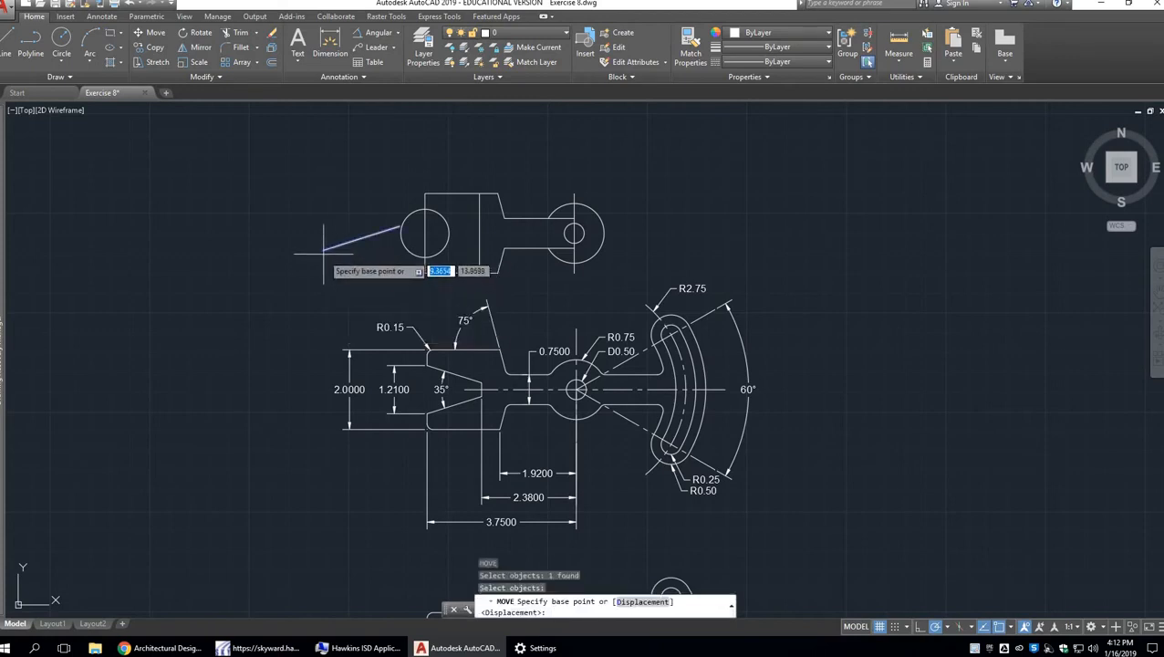
pyautogui.click(323, 249)
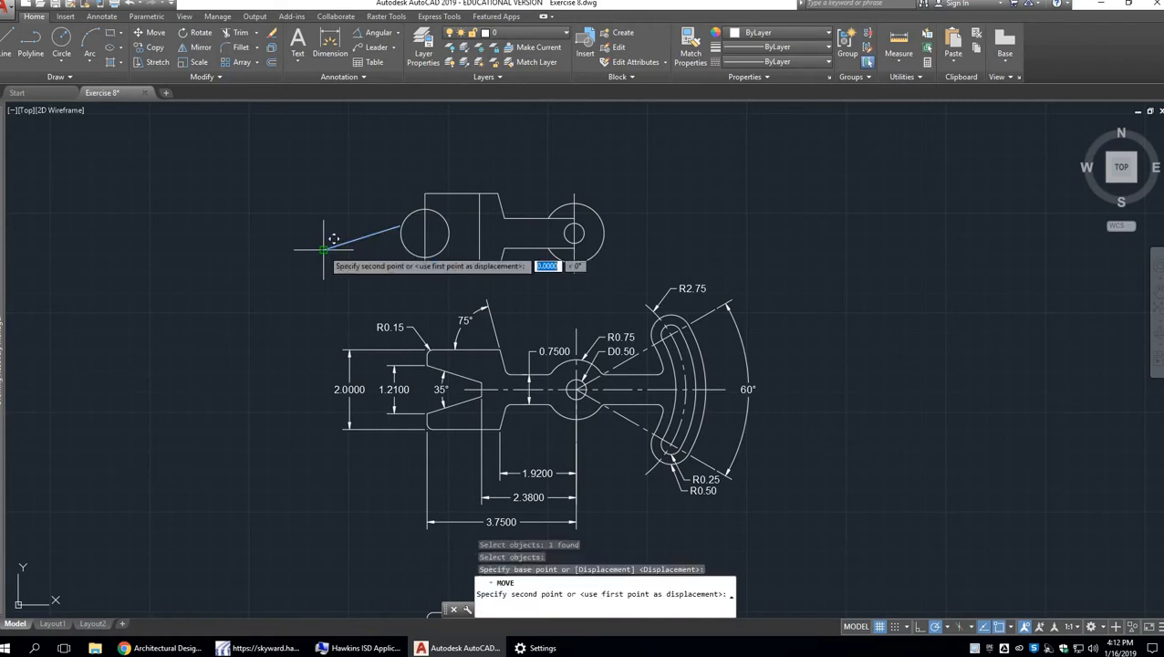
pyautogui.scroll(2, 467, 241)
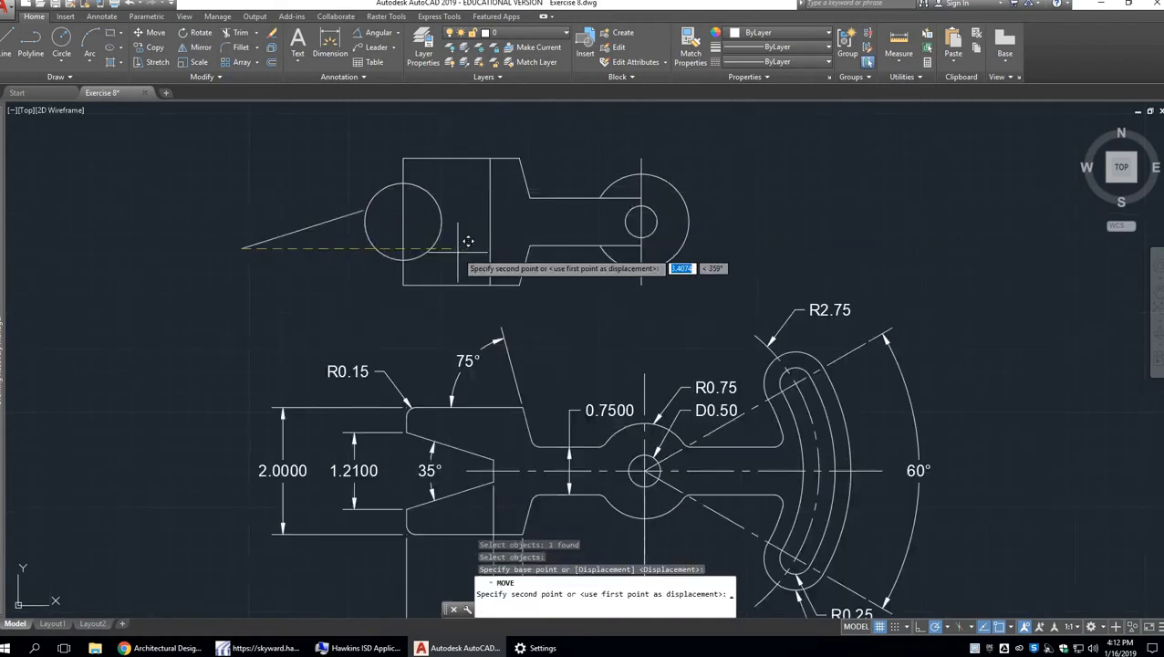
pyautogui.scroll(3, 467, 241)
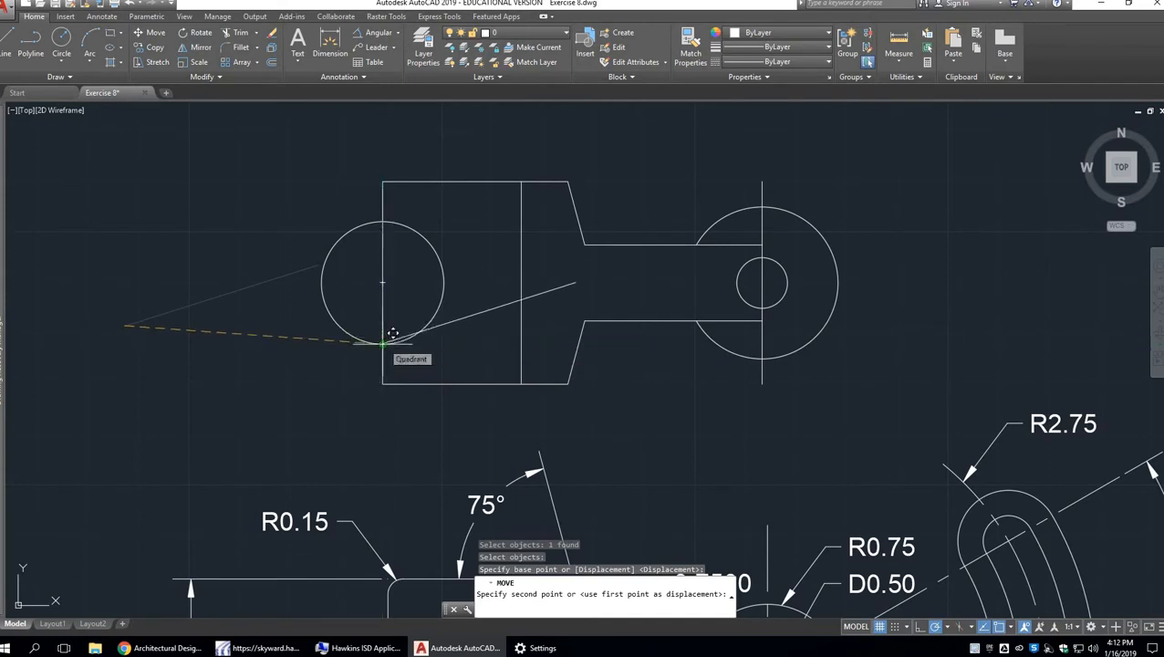
pyautogui.click(392, 334)
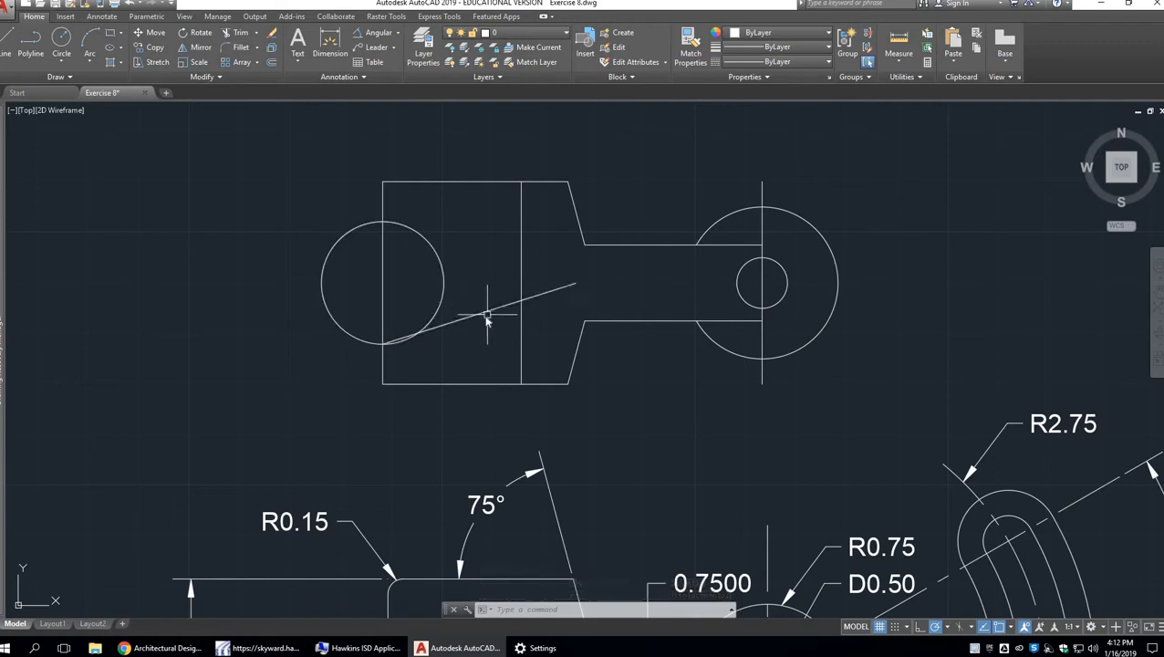
# Mirror the slanted line about the part's horizontal centerline, keeping the source line.
pyautogui.write('mi')
pyautogui.press('Return')
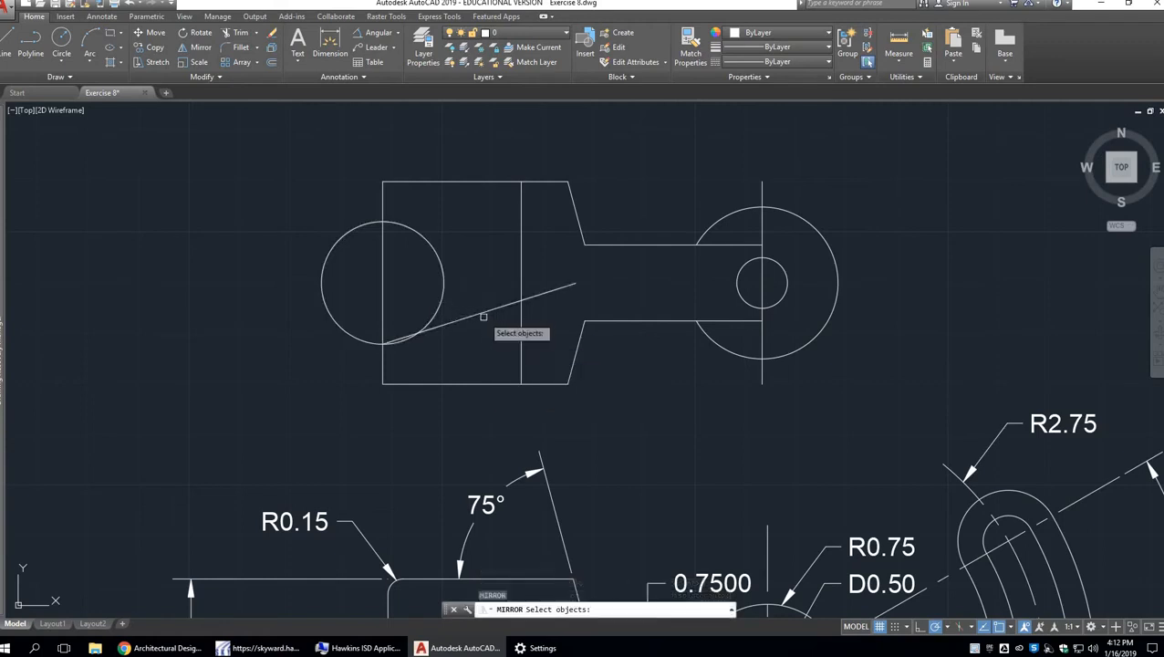
pyautogui.click(482, 314)
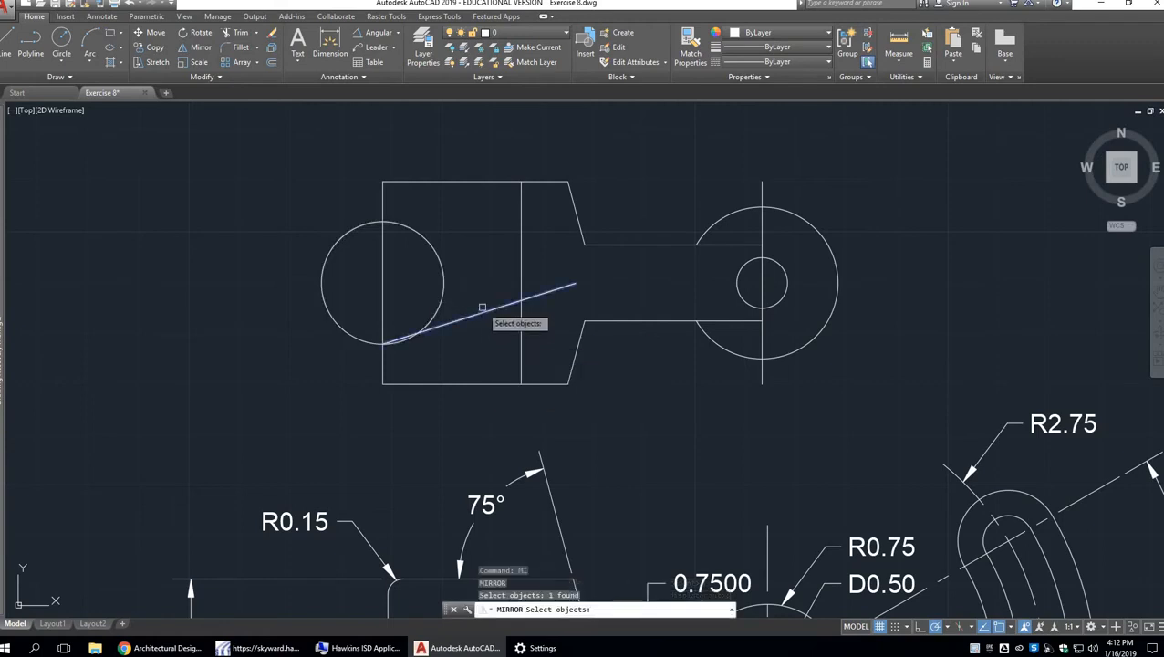
pyautogui.press('Return')
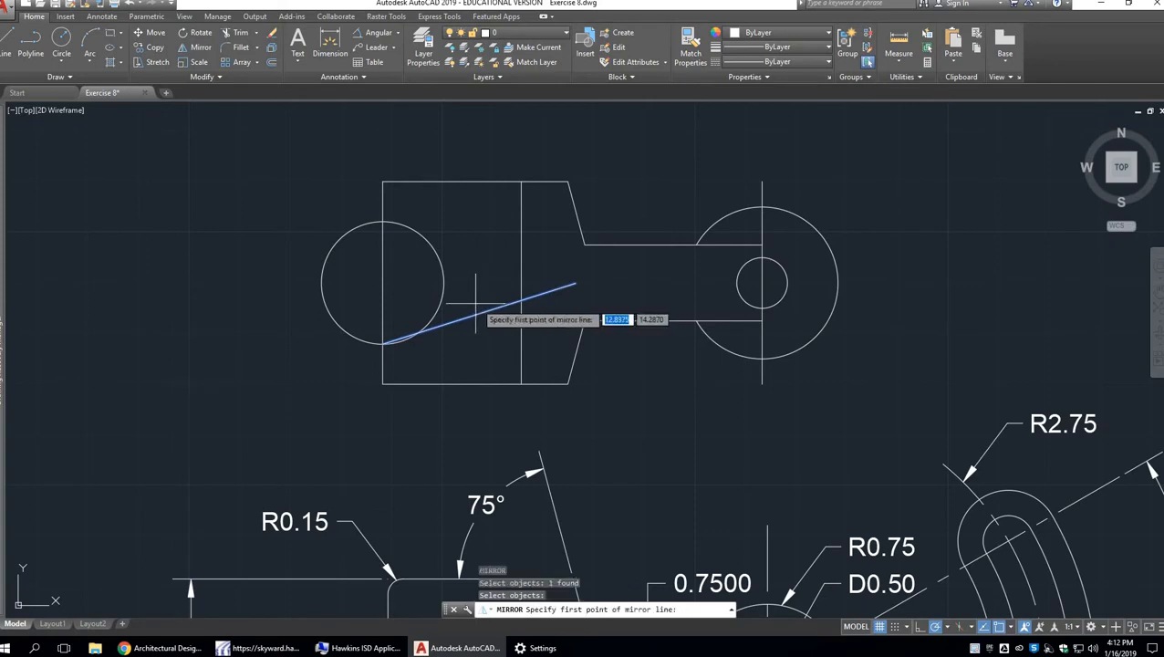
pyautogui.click(521, 284)
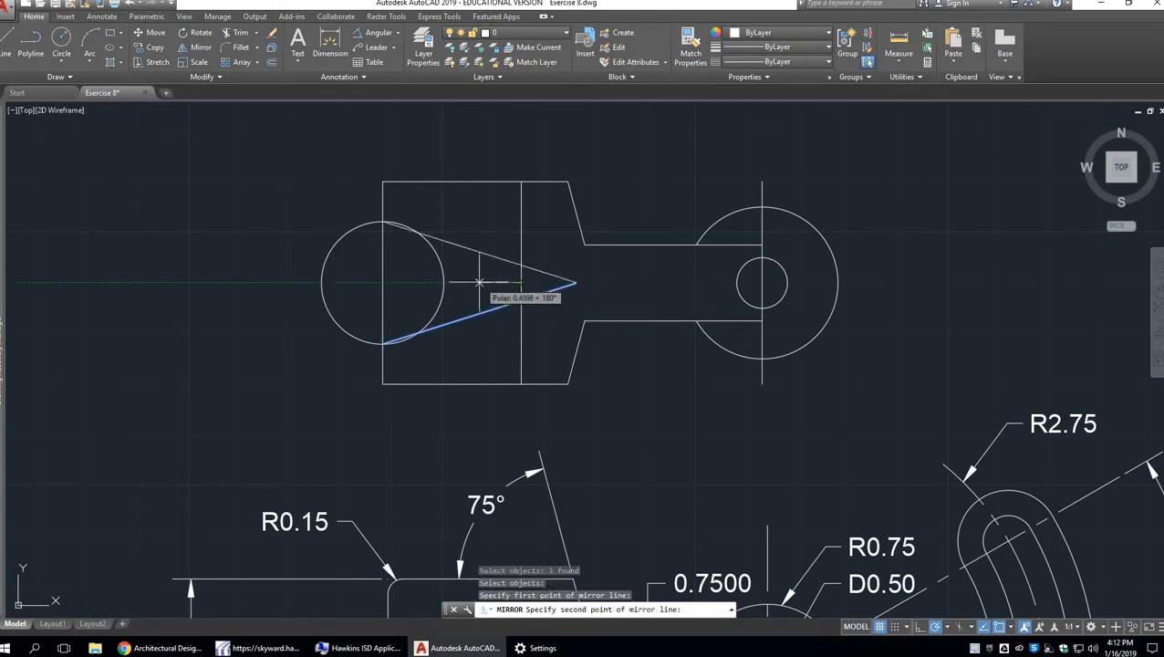
pyautogui.click(411, 289)
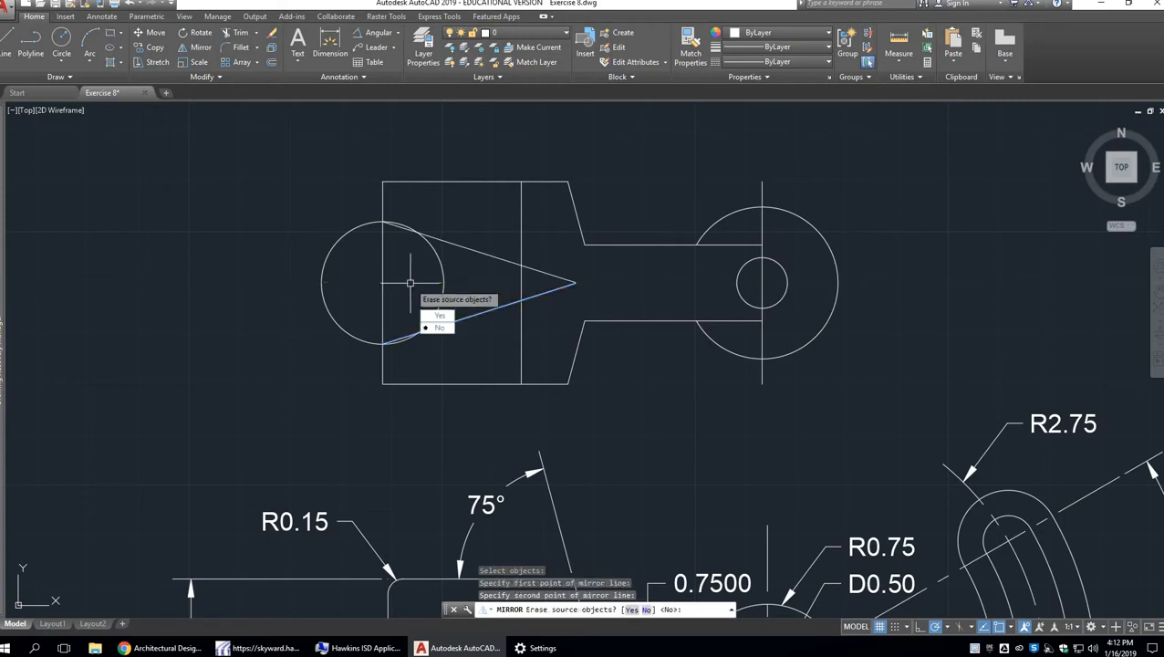
pyautogui.press('Return')
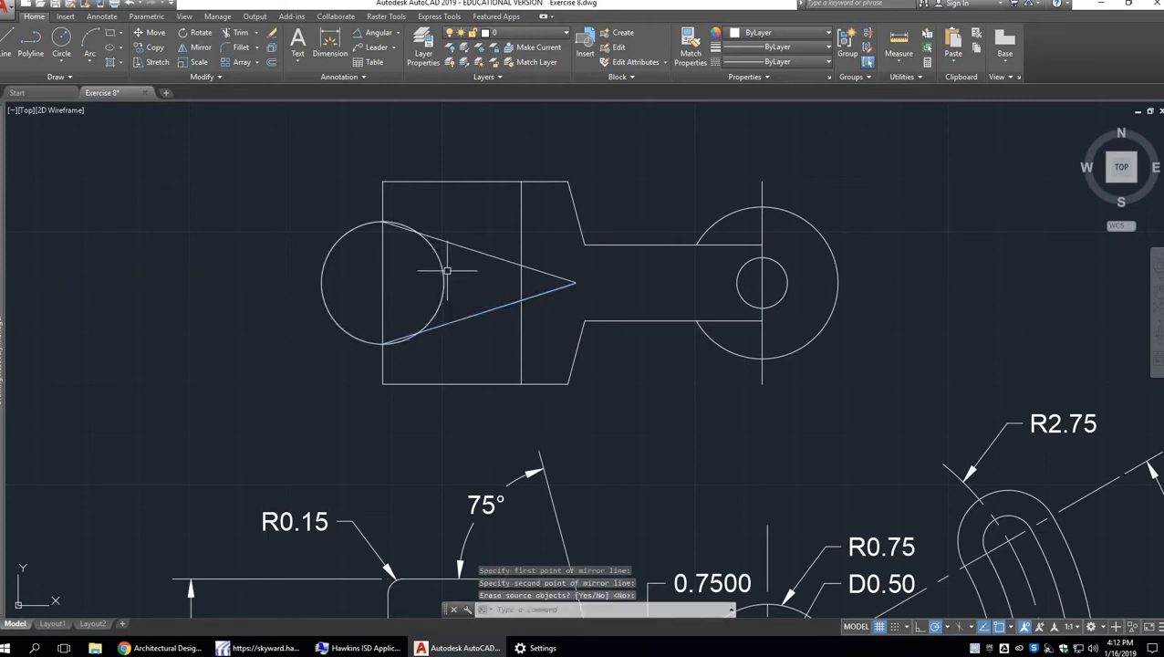
# Erase the 1.21 diameter construction circle at the part's left edge.
pyautogui.press('Return')
pyautogui.click(443, 275)
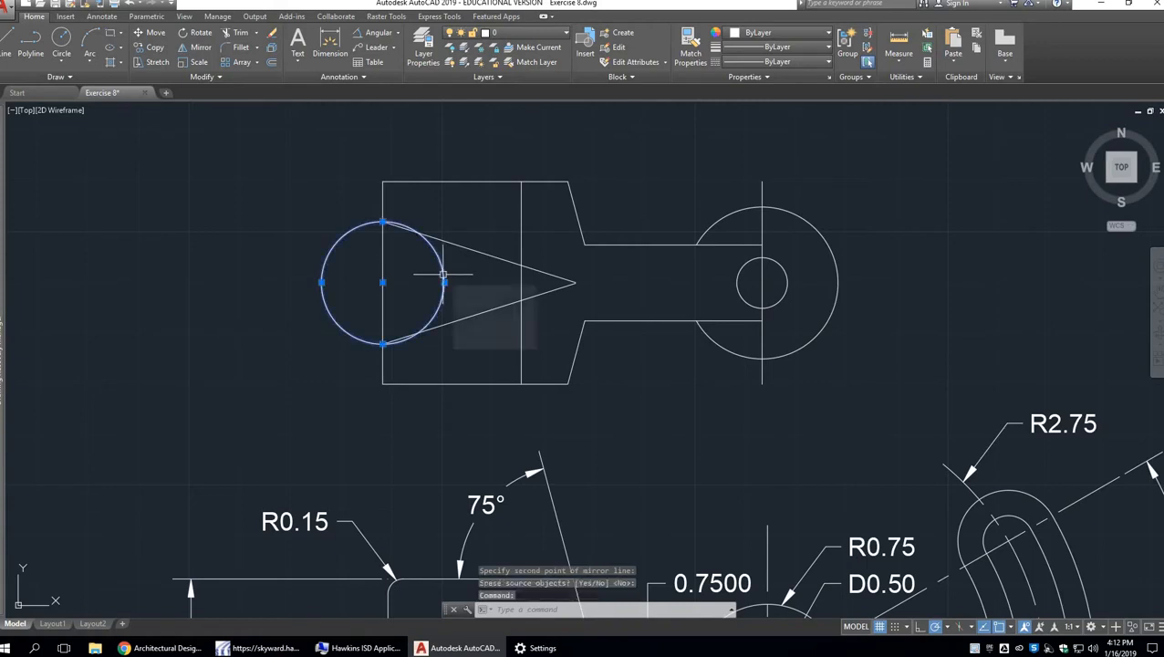
pyautogui.press('Delete')
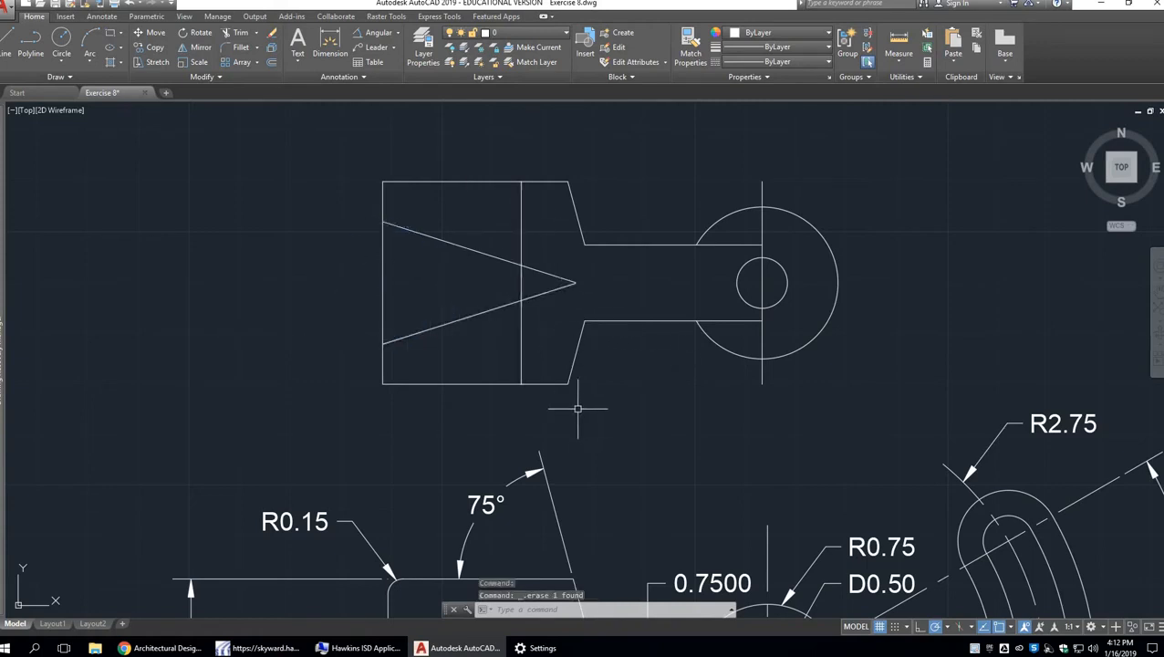
# Trim the slanted lines, the inner vertical line and the left edge to form the open notch, as in the reference.
pyautogui.scroll(-4, 594, 407)
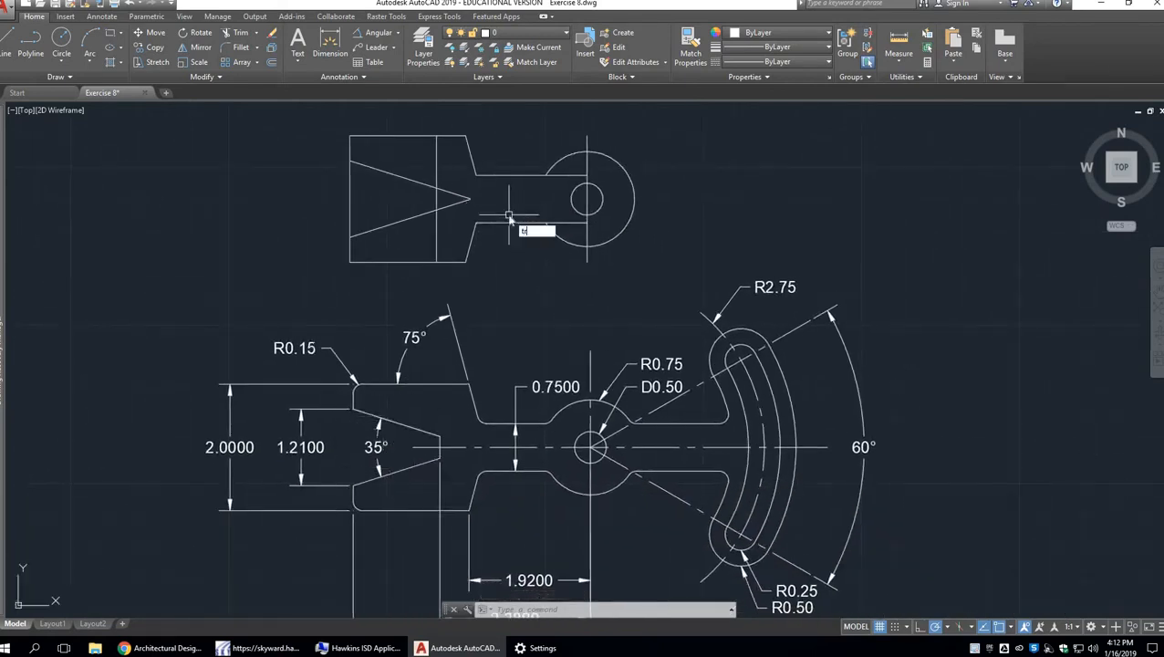
pyautogui.press('Return')
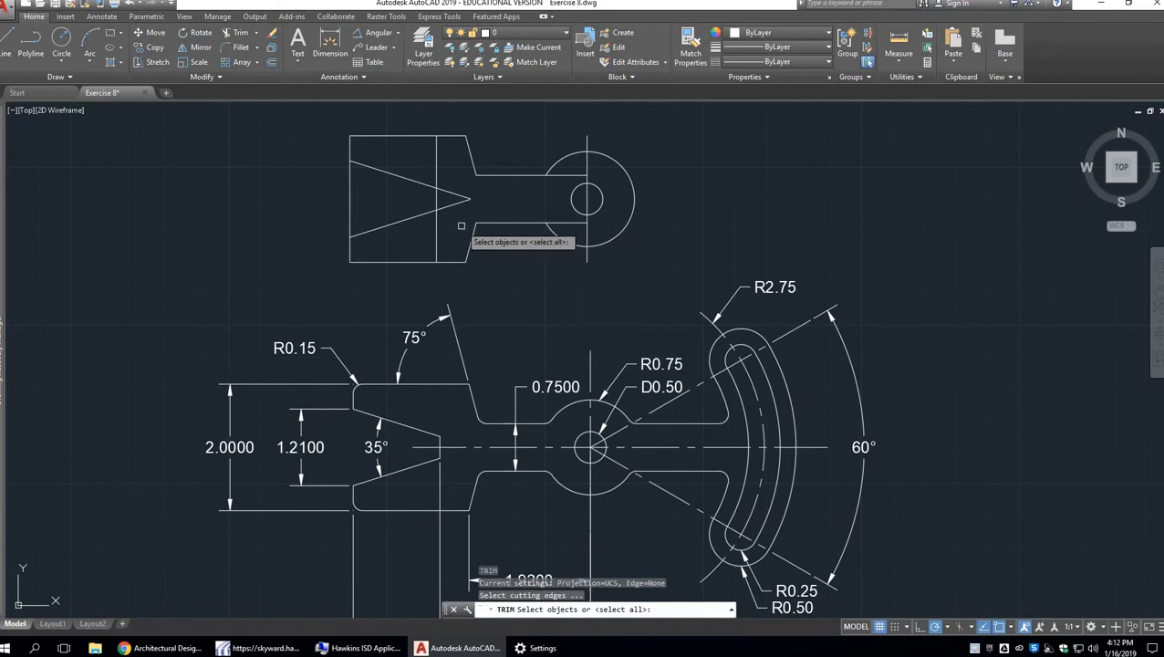
pyautogui.click(461, 225)
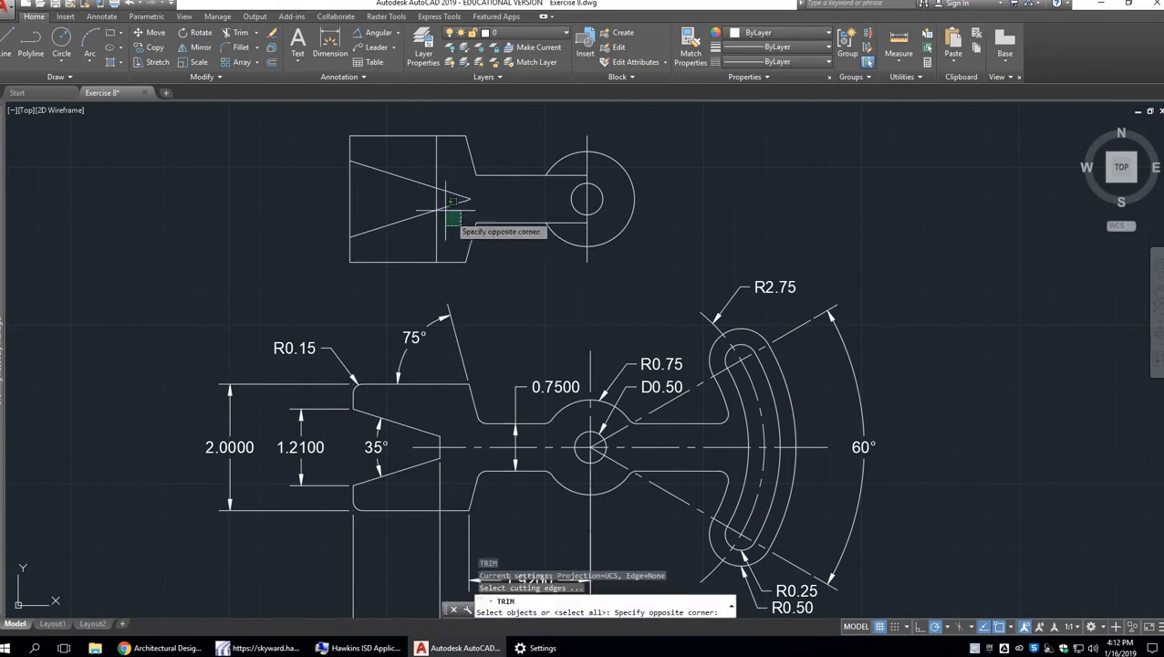
pyautogui.click(325, 149)
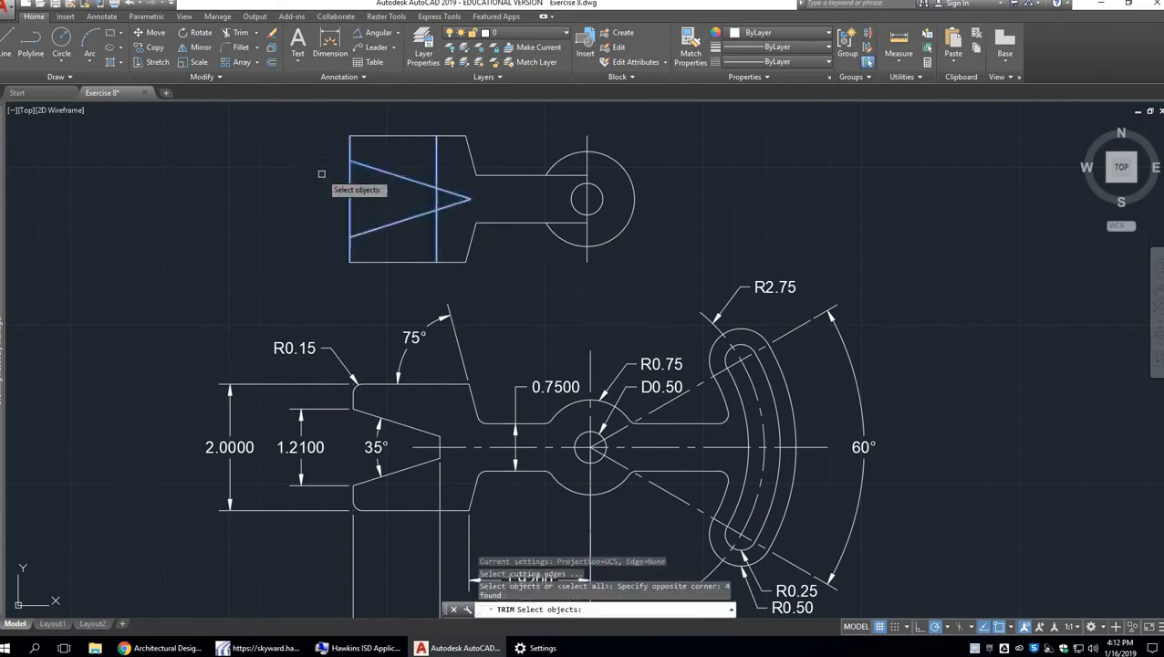
pyautogui.press('Return')
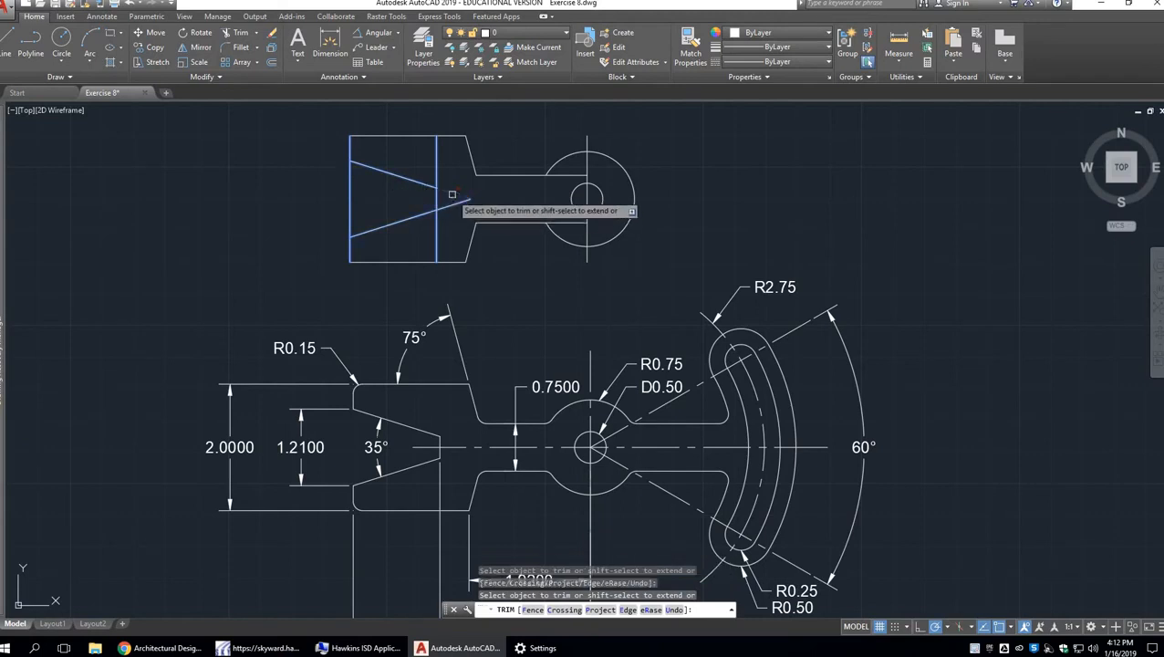
pyautogui.click(436, 181)
pyautogui.click(434, 222)
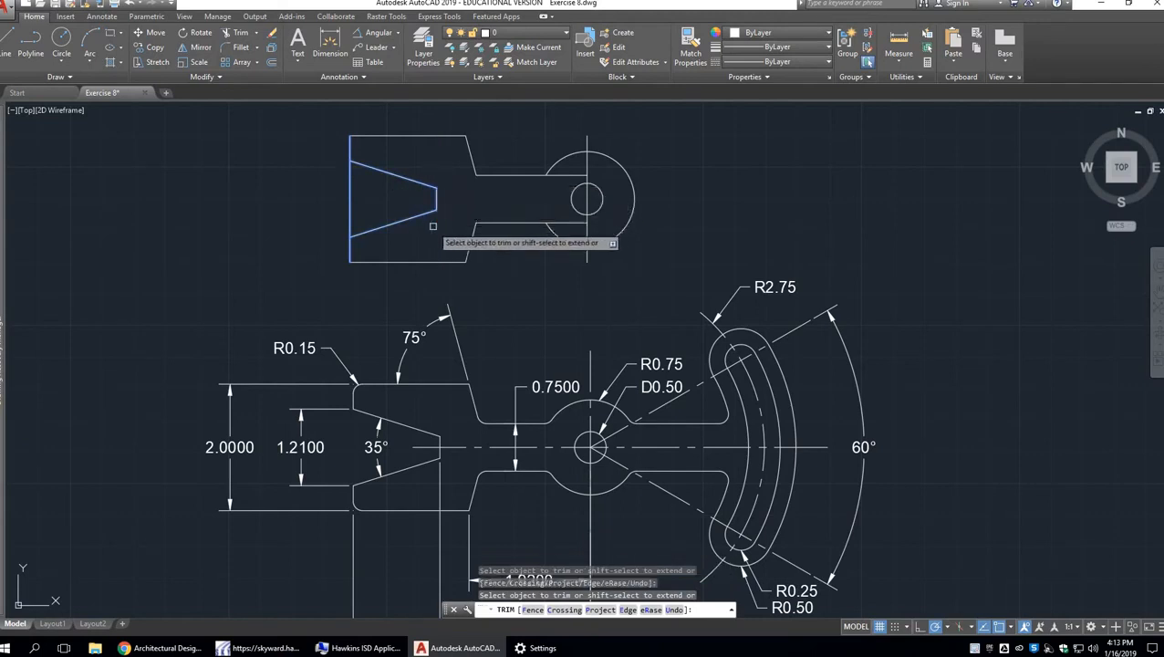
pyautogui.click(346, 189)
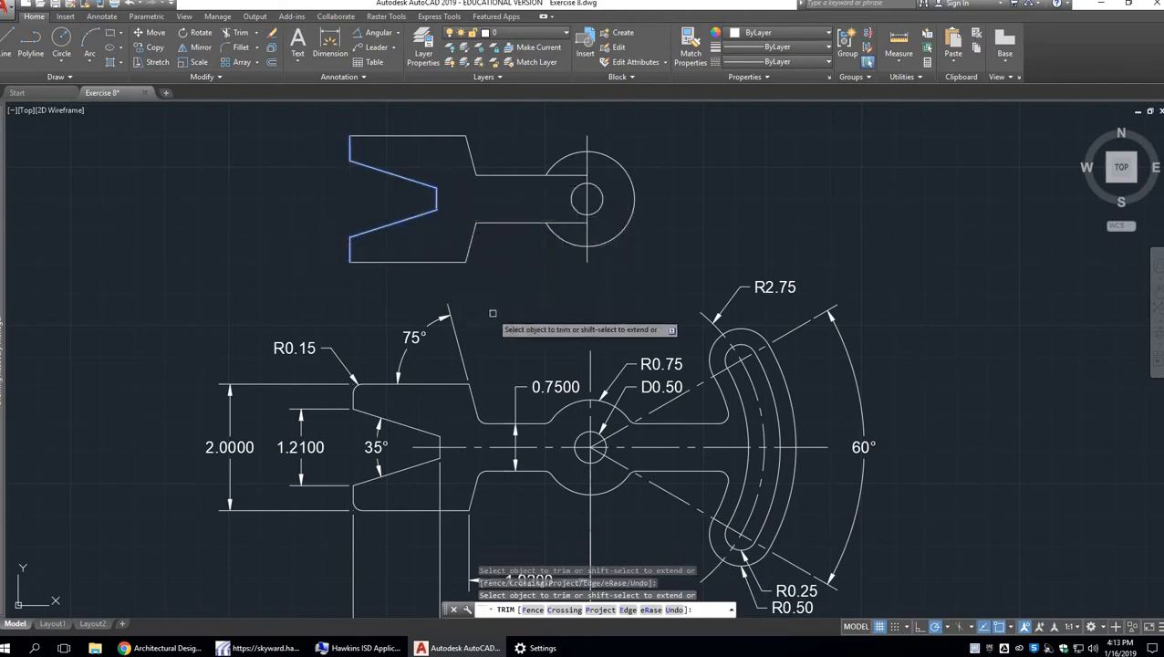
pyautogui.press('Return')
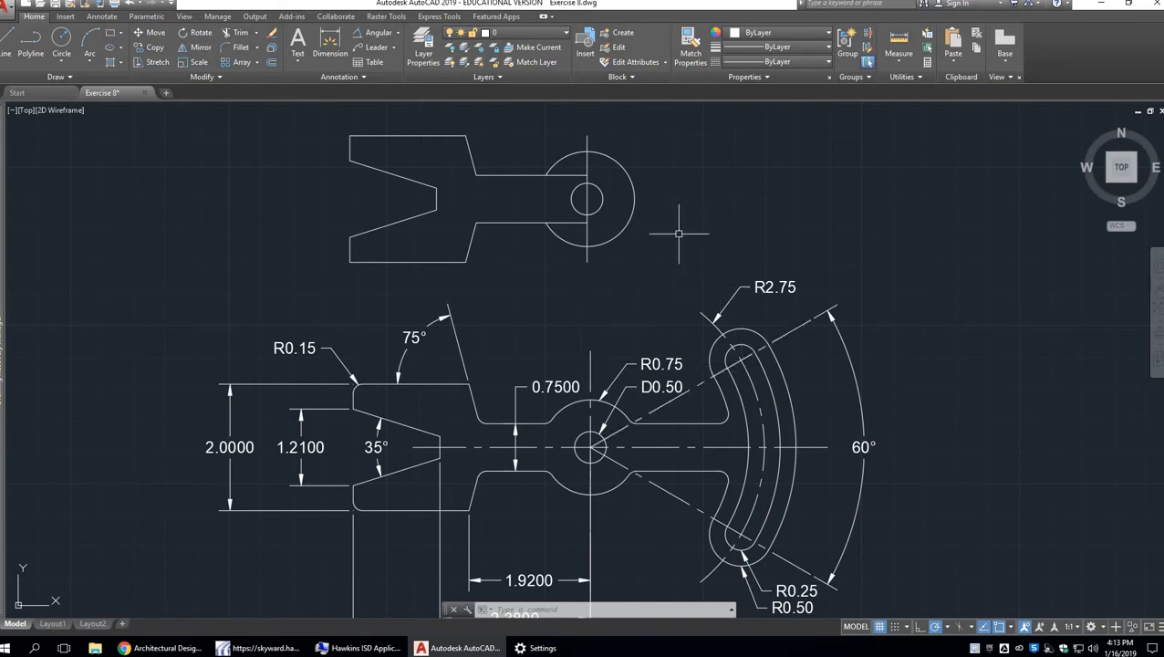
# Move the whole redrawn part straight up, farther away from the dimensioned reference.
pyautogui.scroll(-3, 678, 234)
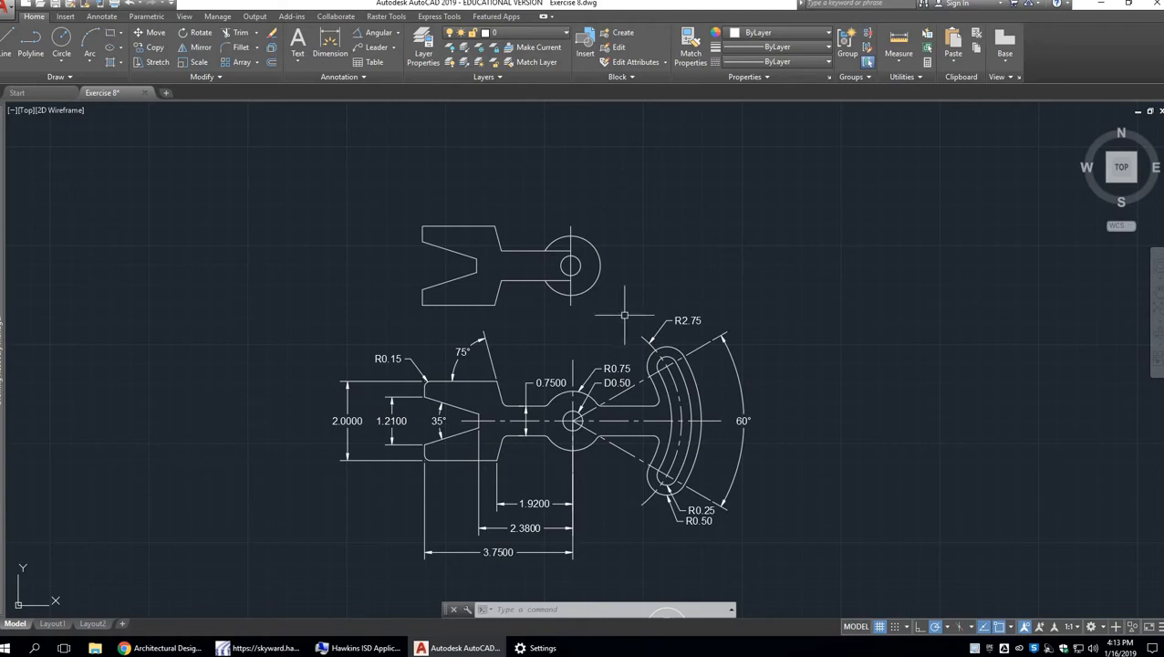
pyautogui.click(624, 315)
pyautogui.click(422, 194)
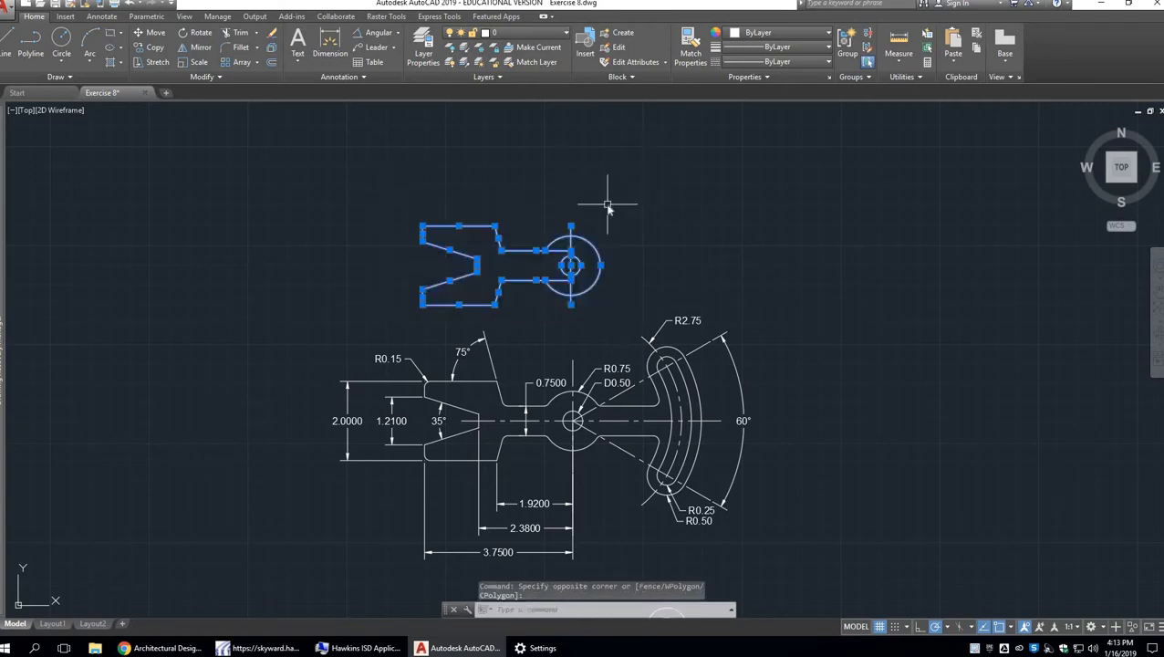
pyautogui.write('m')
pyautogui.press('Return')
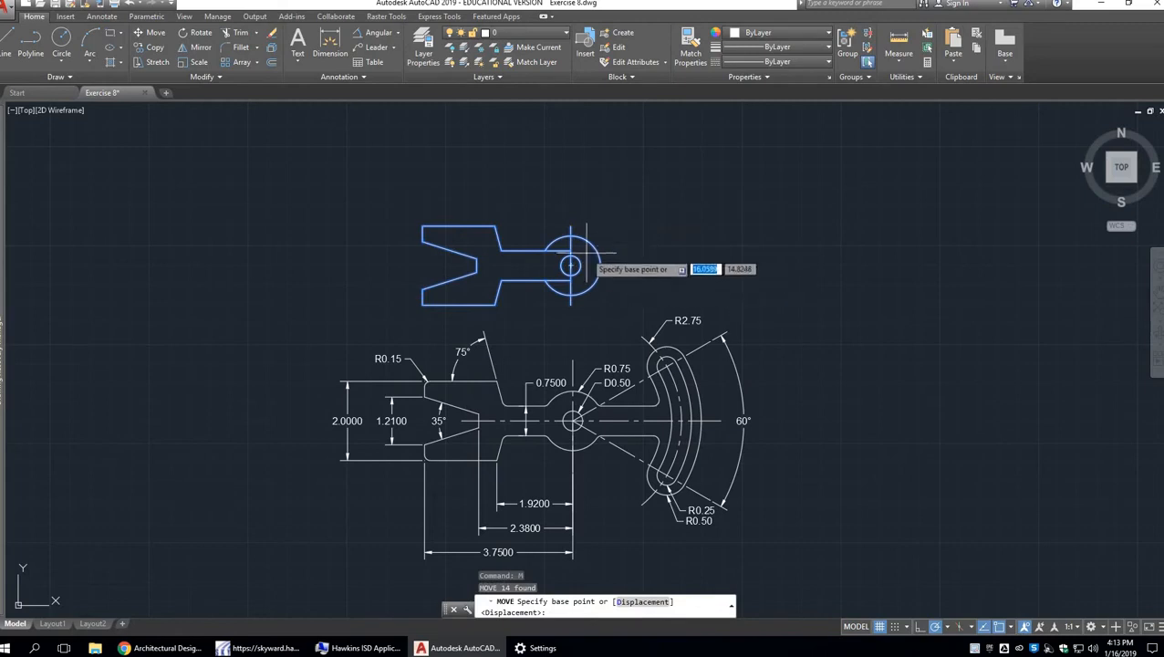
pyautogui.click(600, 266)
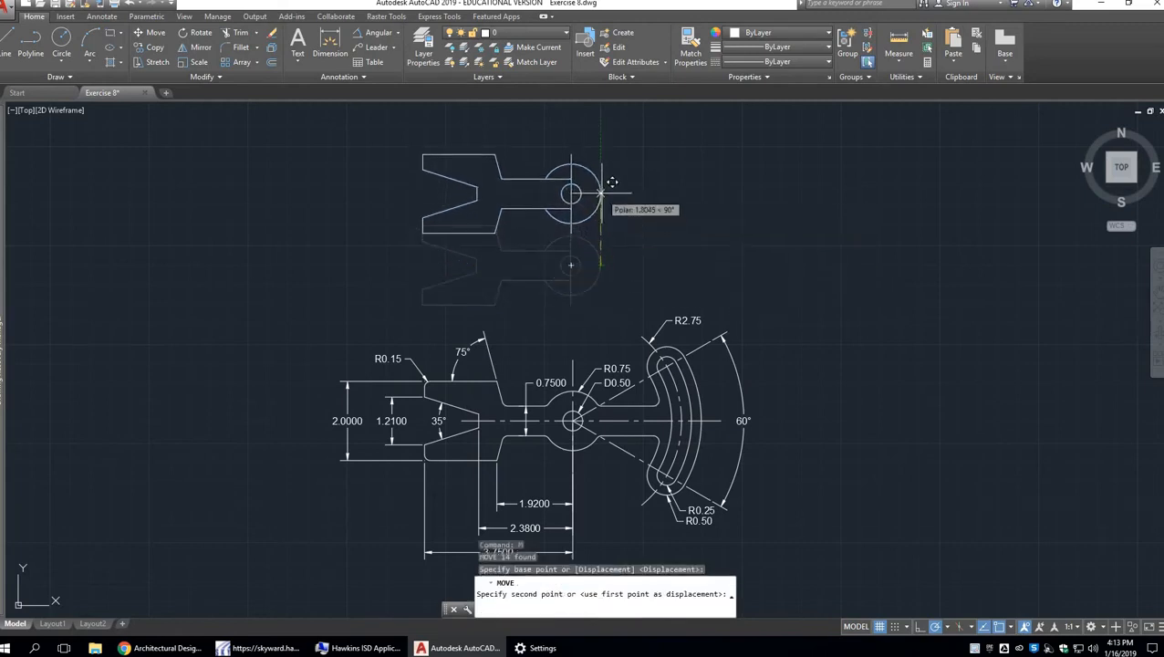
pyautogui.click(600, 188)
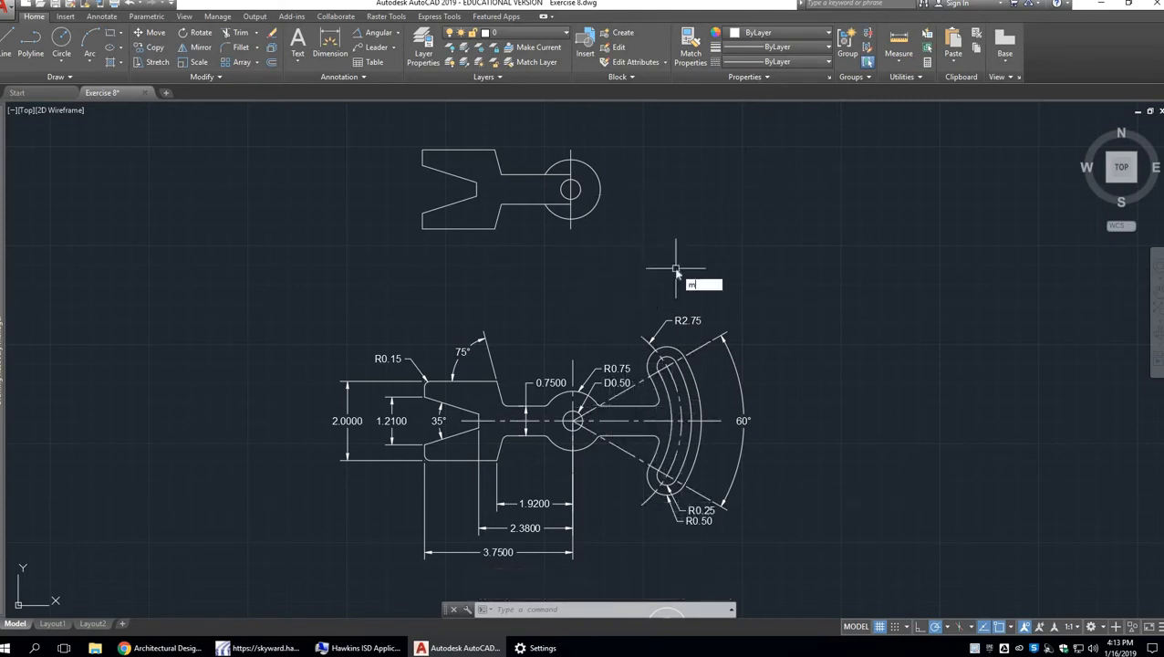
# Mirror the two horizontal arm lines about the vertical axis through the hole's center, keeping the originals.
pyautogui.write('i')
pyautogui.press('Return')
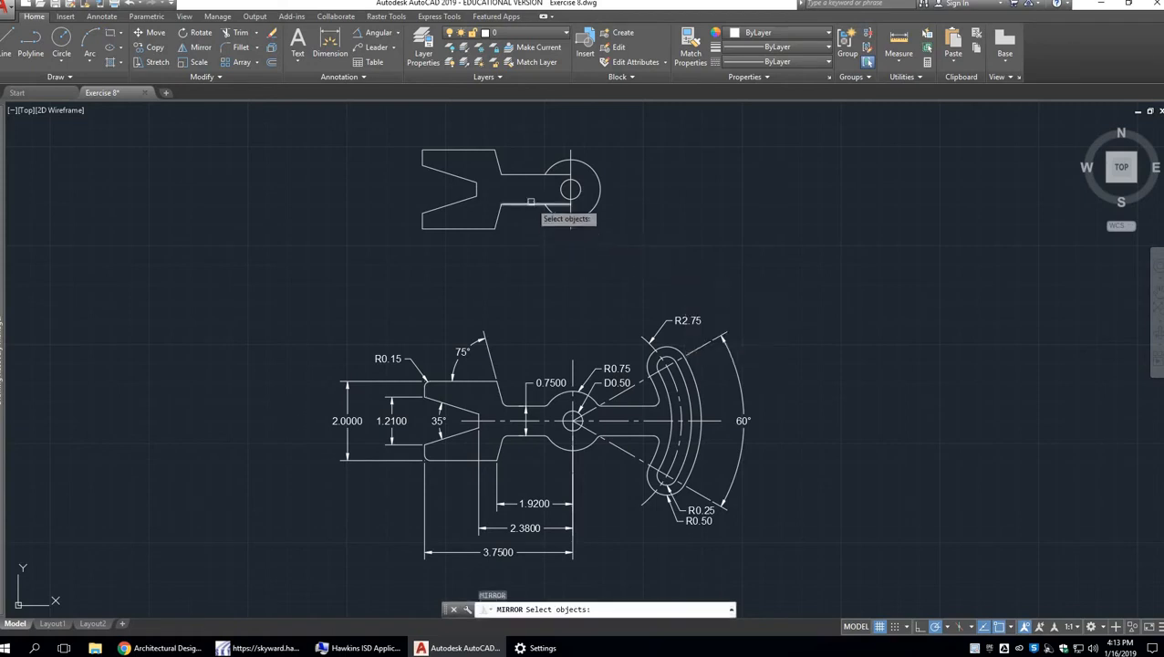
pyautogui.click(531, 204)
pyautogui.click(530, 174)
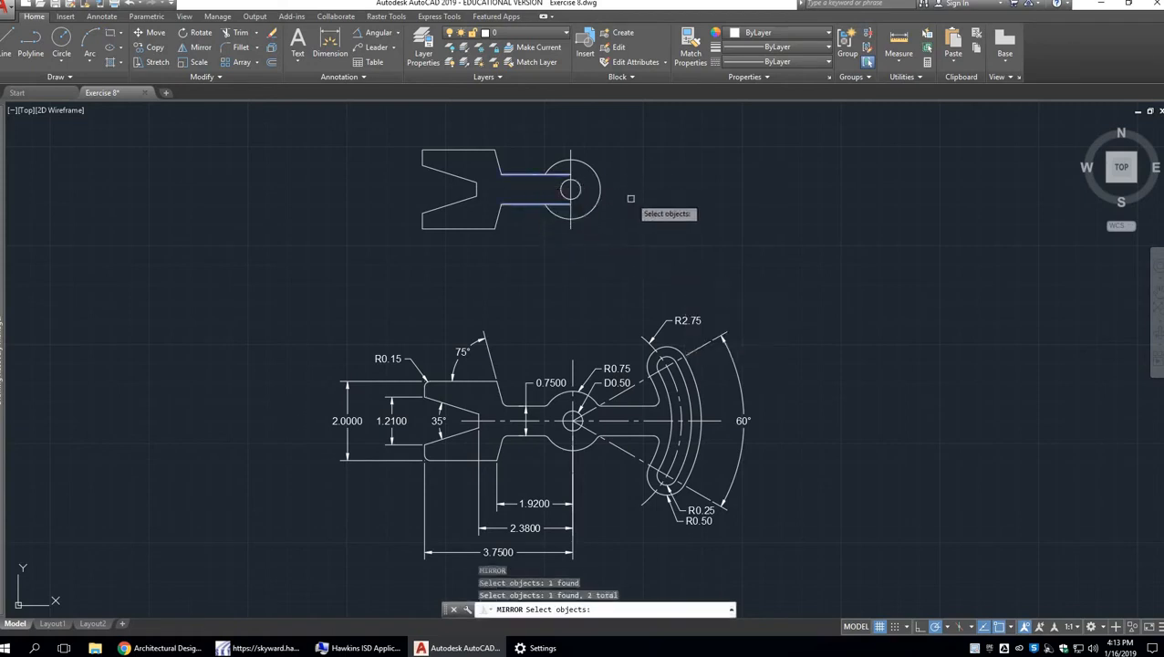
pyautogui.press('Return')
pyautogui.click(571, 188)
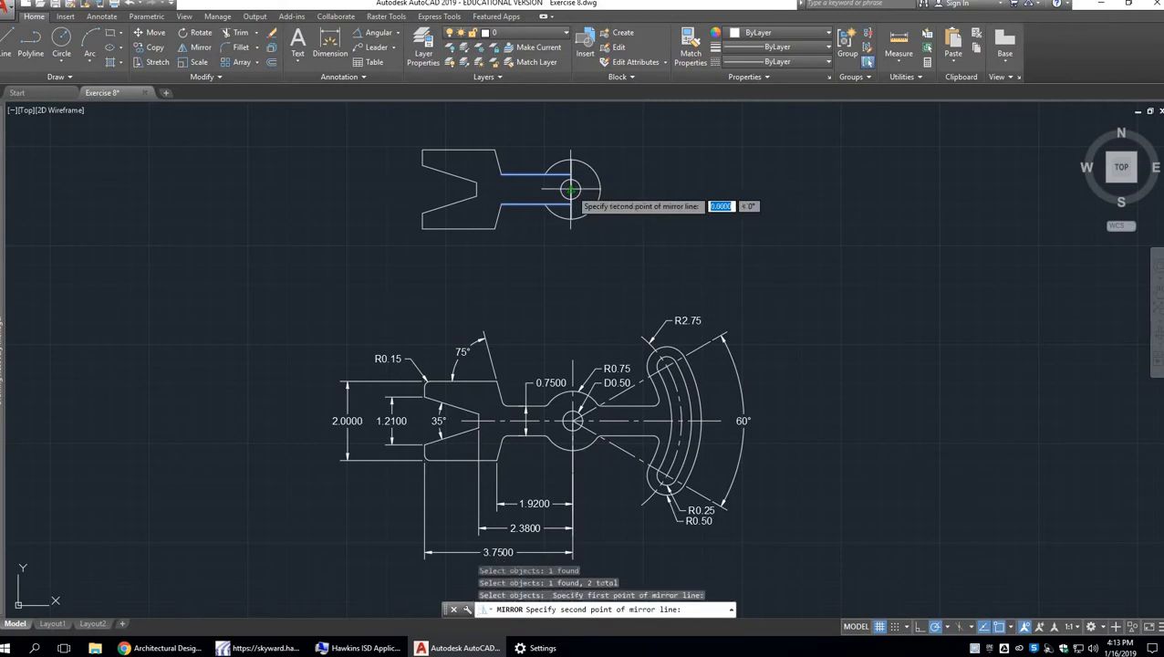
pyautogui.click(573, 292)
pyautogui.press('Return')
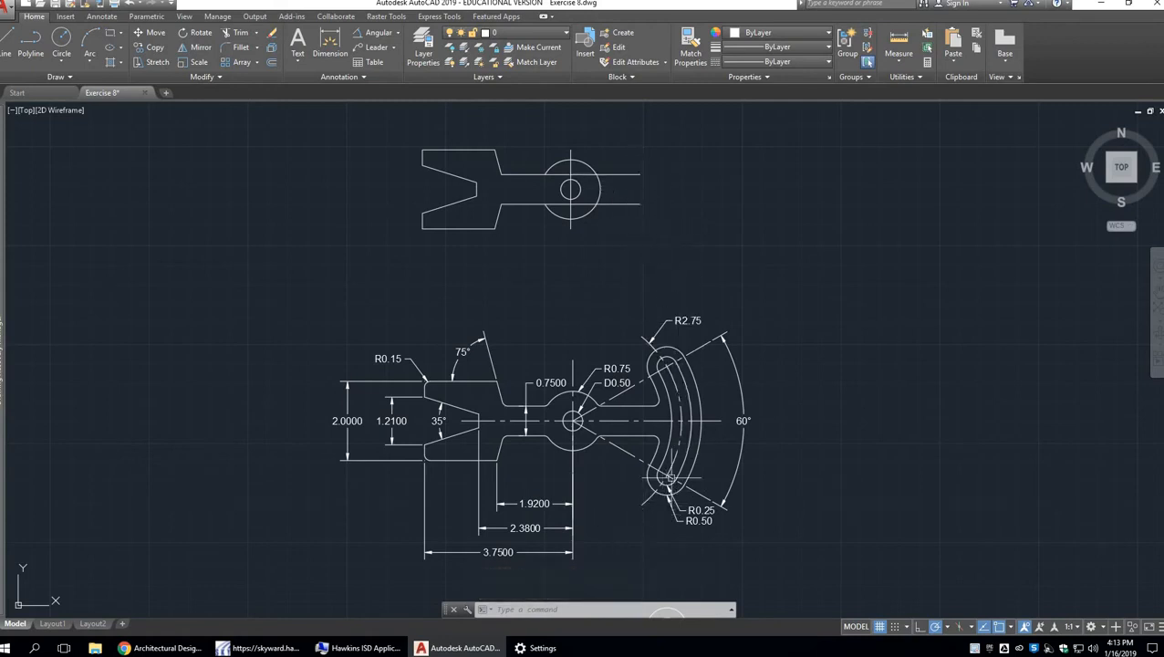
# Start mirroring the R2.75 centerline arc of the dimensioned reference.
pyautogui.click(642, 337)
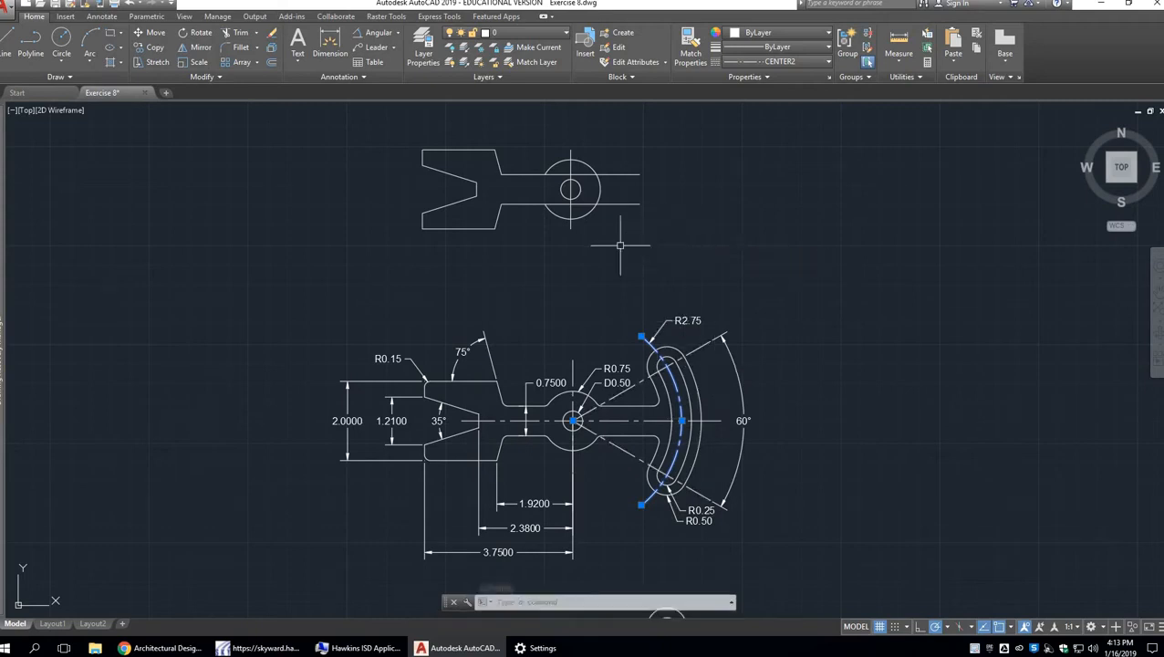
pyautogui.click(680, 253)
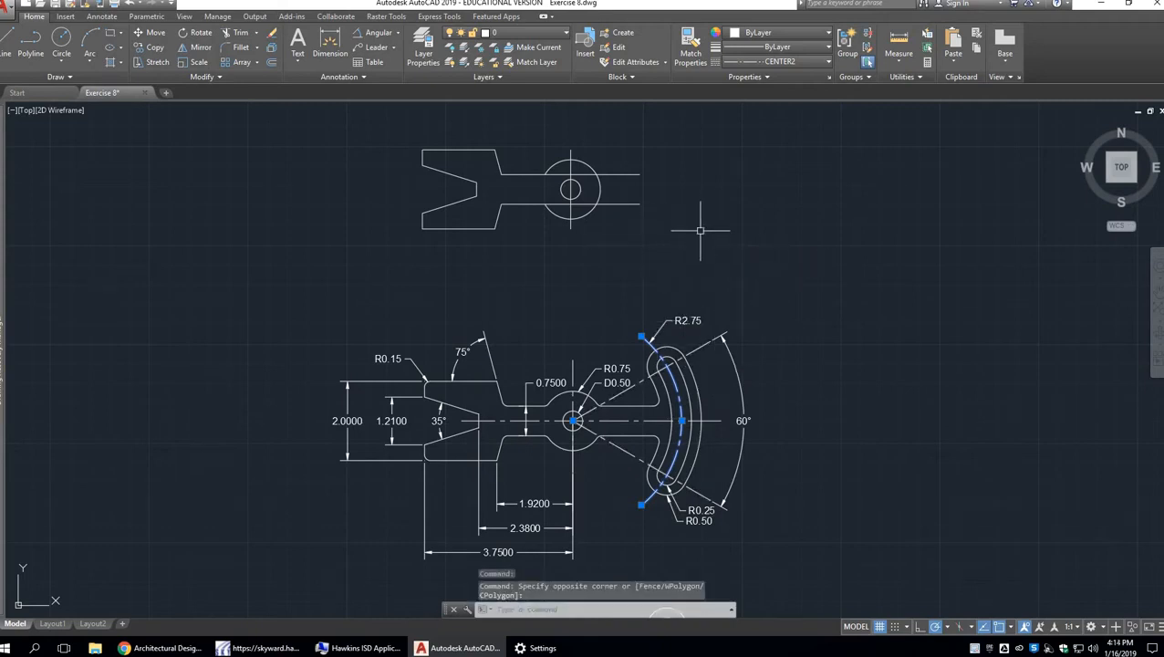
pyautogui.write('mi')
pyautogui.press('Return')
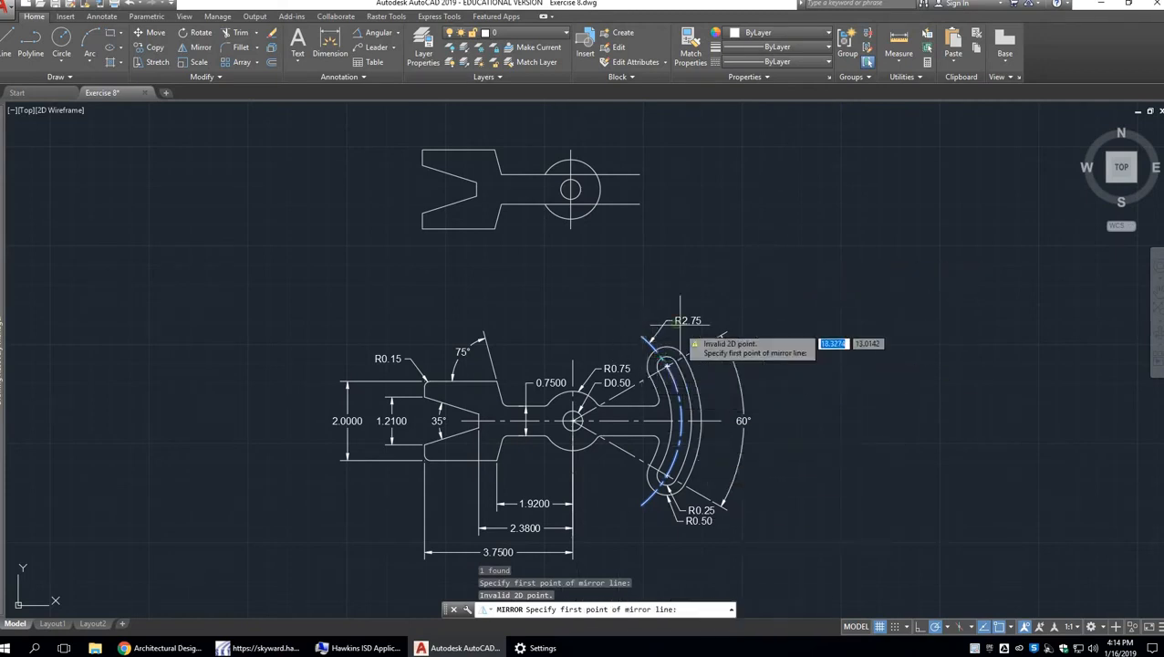
pyautogui.press('Return')
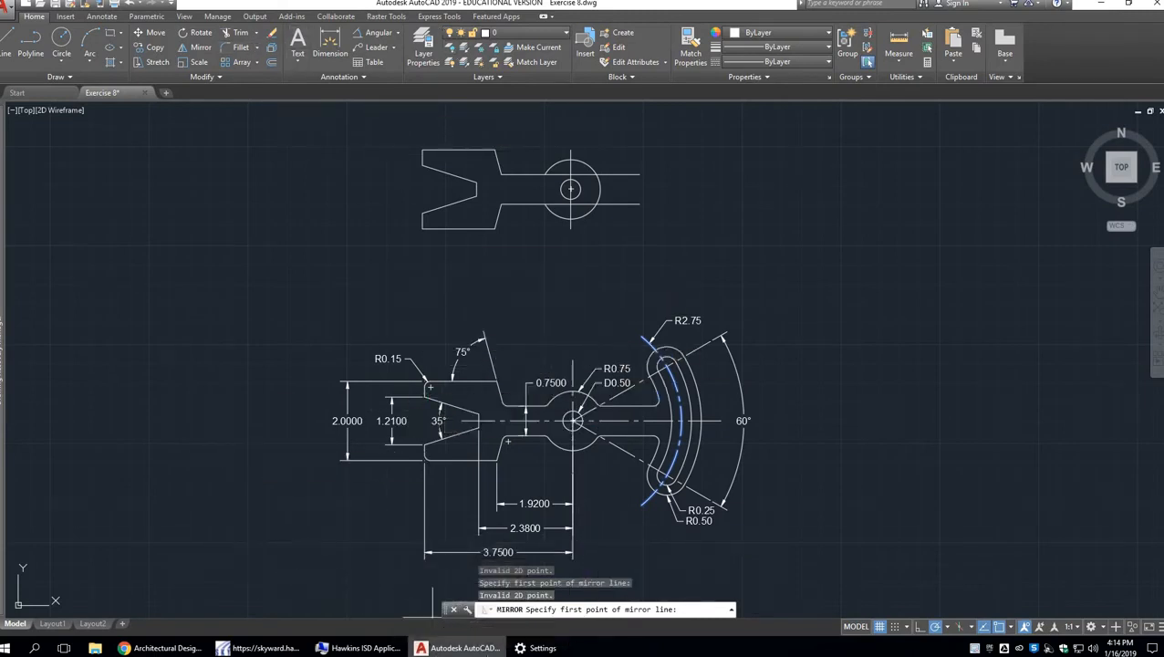
# Minimize the browser and the Skyward logout window, and return to AutoCAD.
pyautogui.moveTo(467, 648)
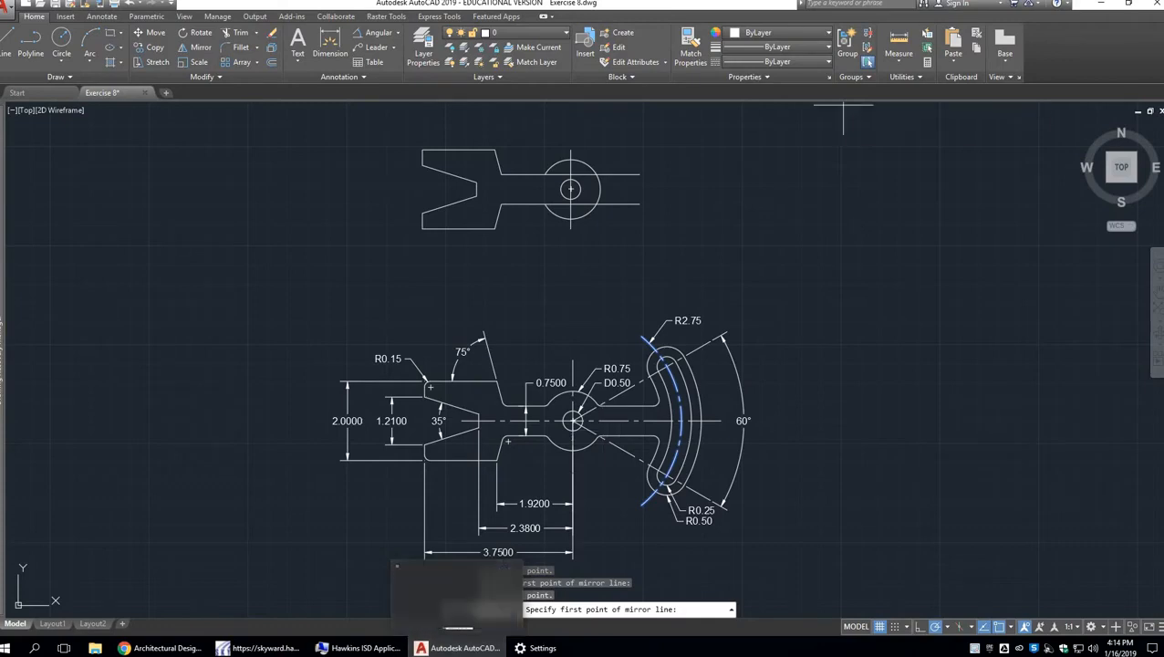
pyautogui.click(260, 647)
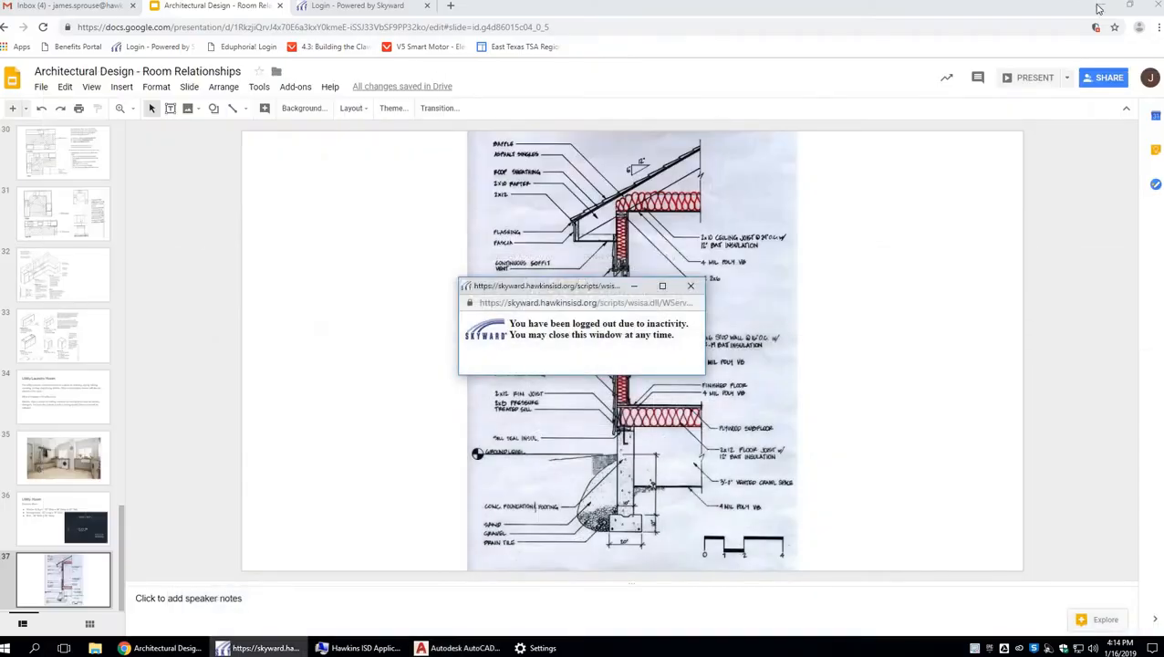
pyautogui.click(1102, 7)
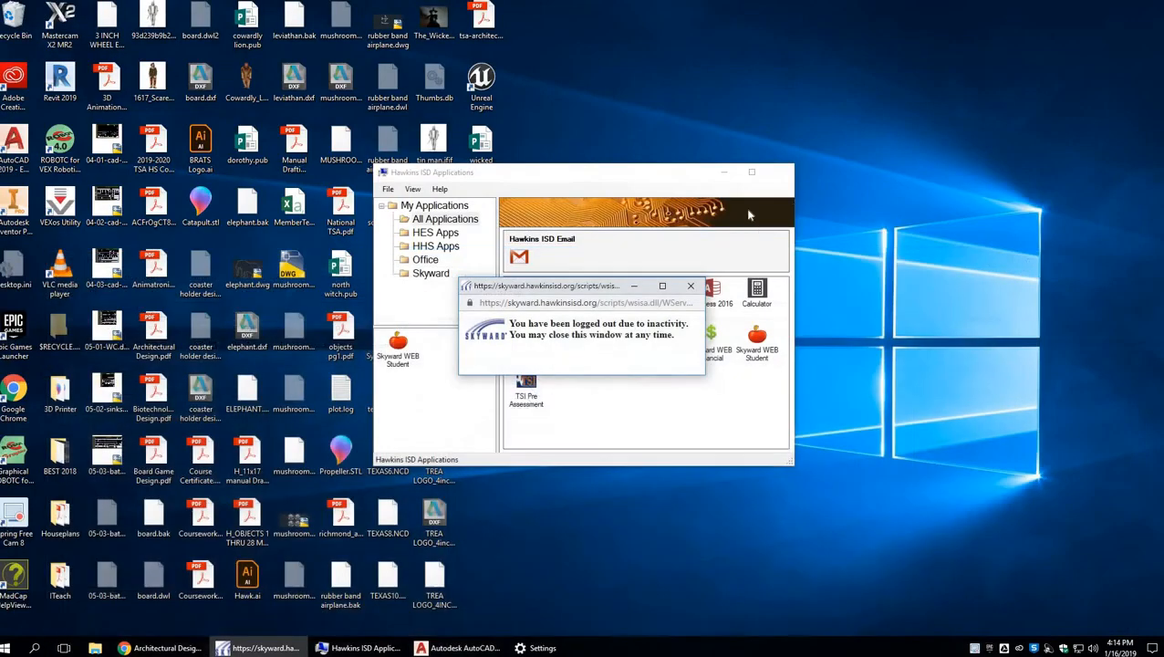
pyautogui.click(634, 285)
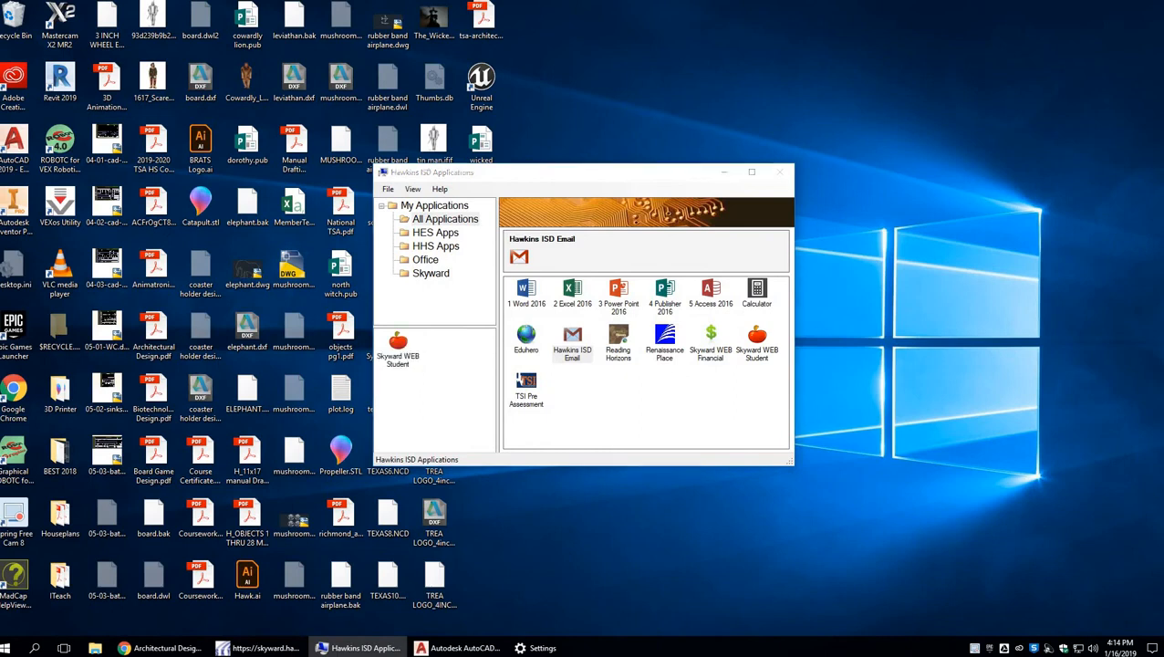
pyautogui.click(461, 647)
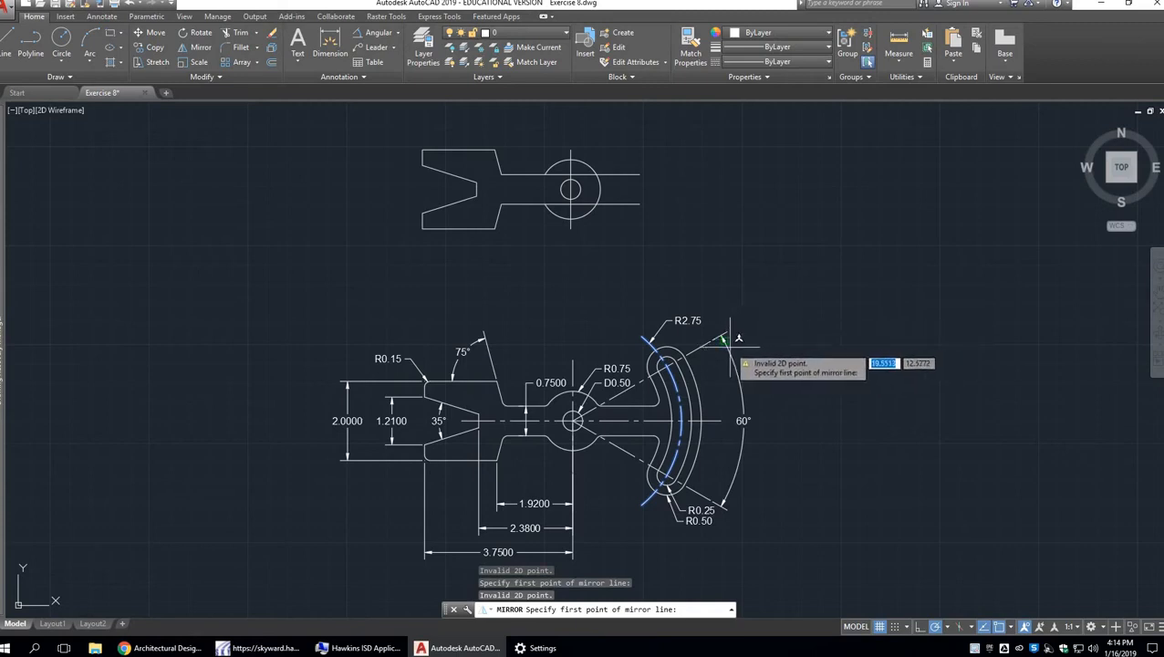
# Mirror the reference's R2.75 centerline arc about a line from its upper endpoint, keeping the original, and erase the mirrored copy.
pyautogui.click(641, 336)
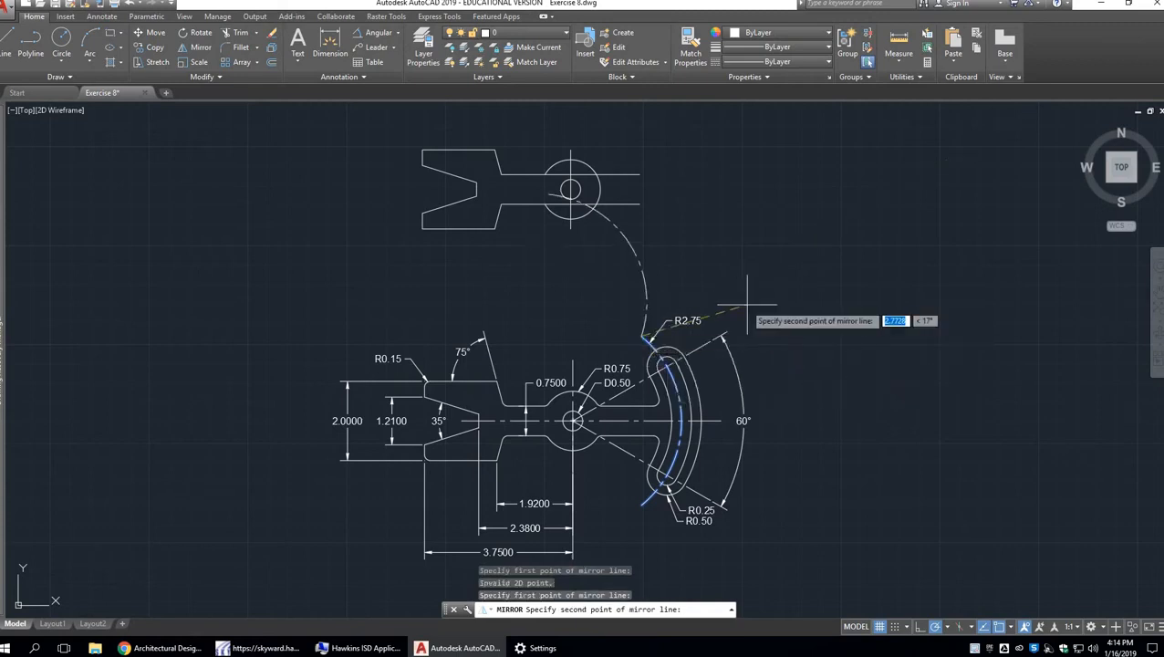
pyautogui.click(794, 310)
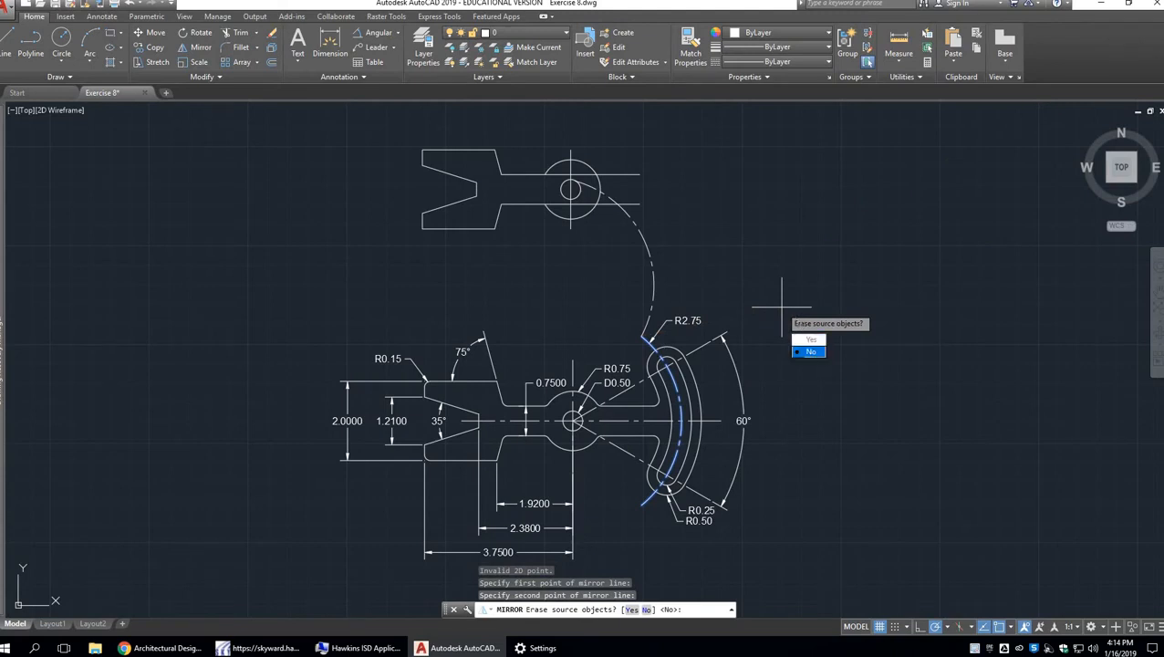
pyautogui.press('Return')
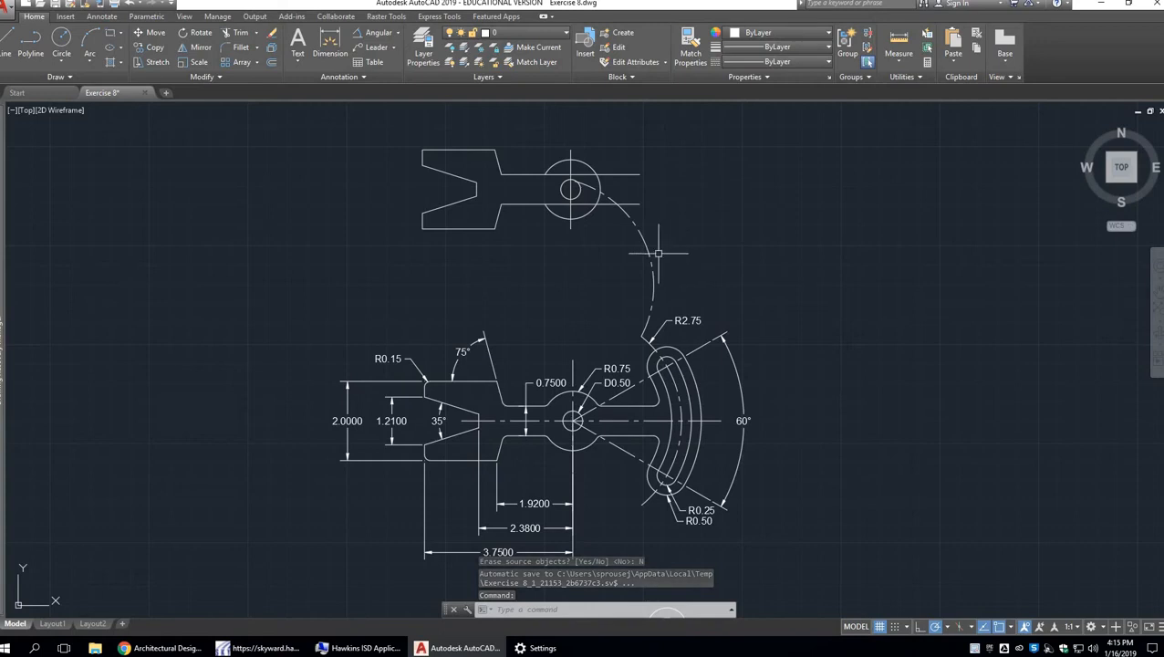
pyautogui.press('Delete')
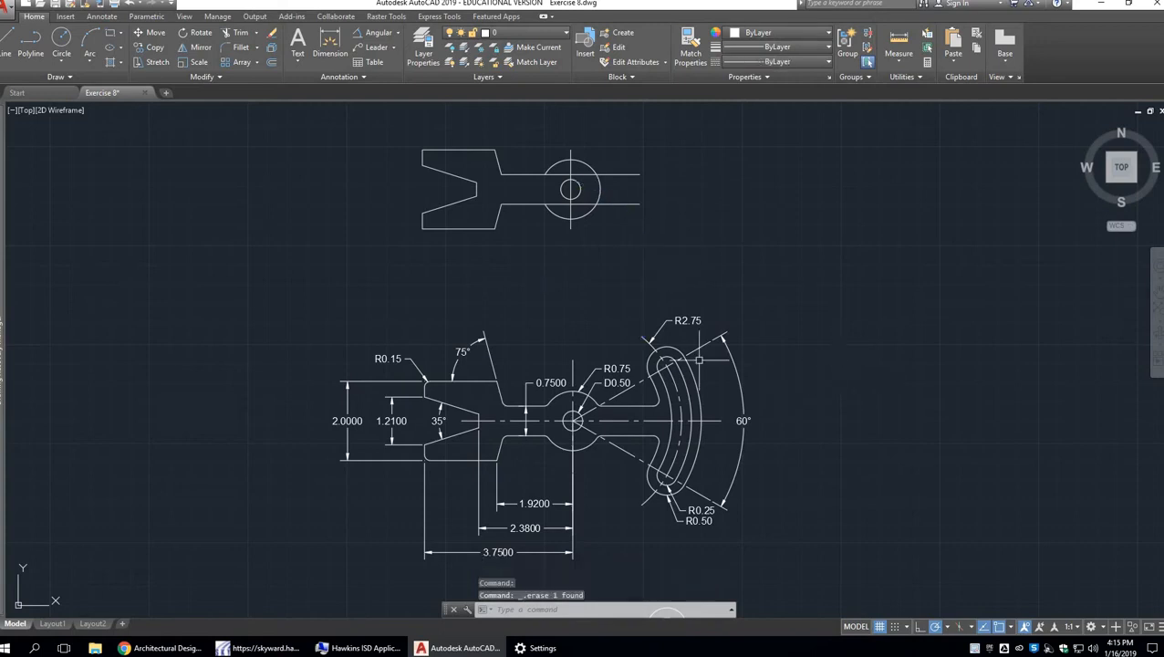
# Draw a construction circle of radius 2.75 centered on the redrawn part's hole.
pyautogui.moveTo(702, 219); pyautogui.dragTo(687, 255, button='middle')
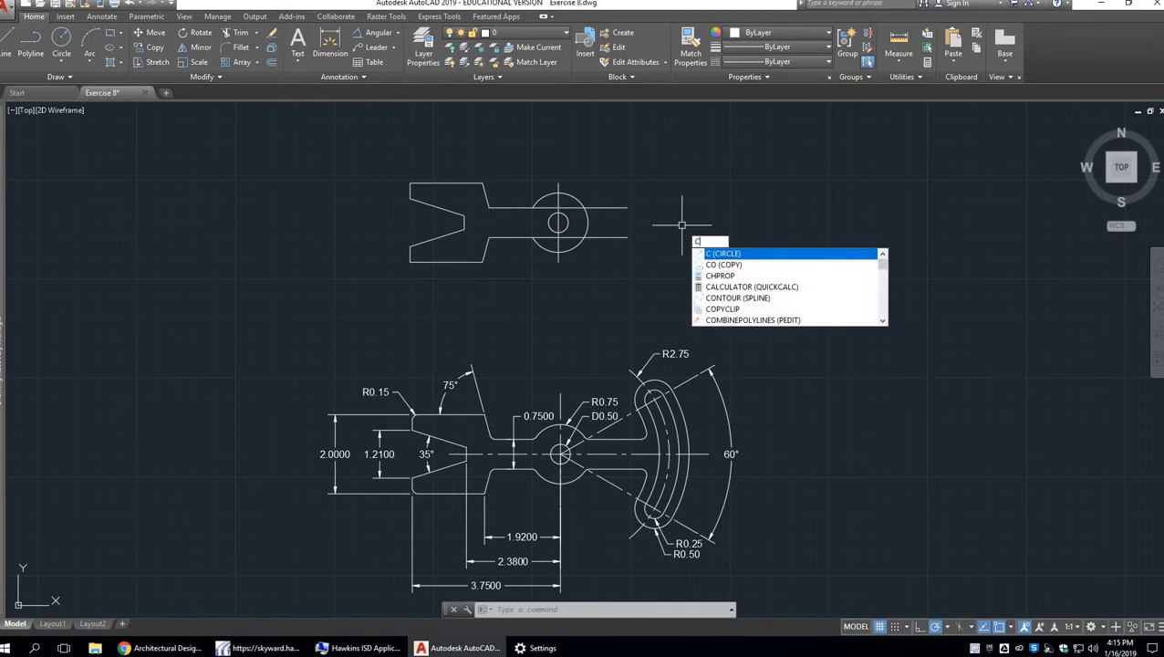
pyautogui.press('Return')
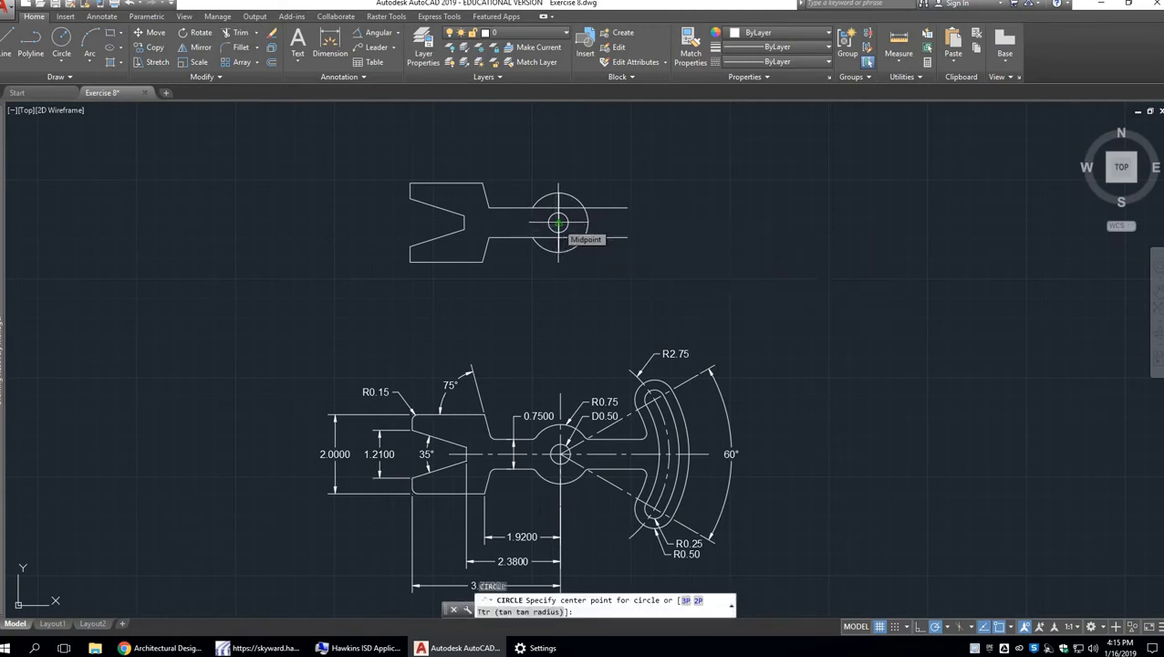
pyautogui.click(560, 222)
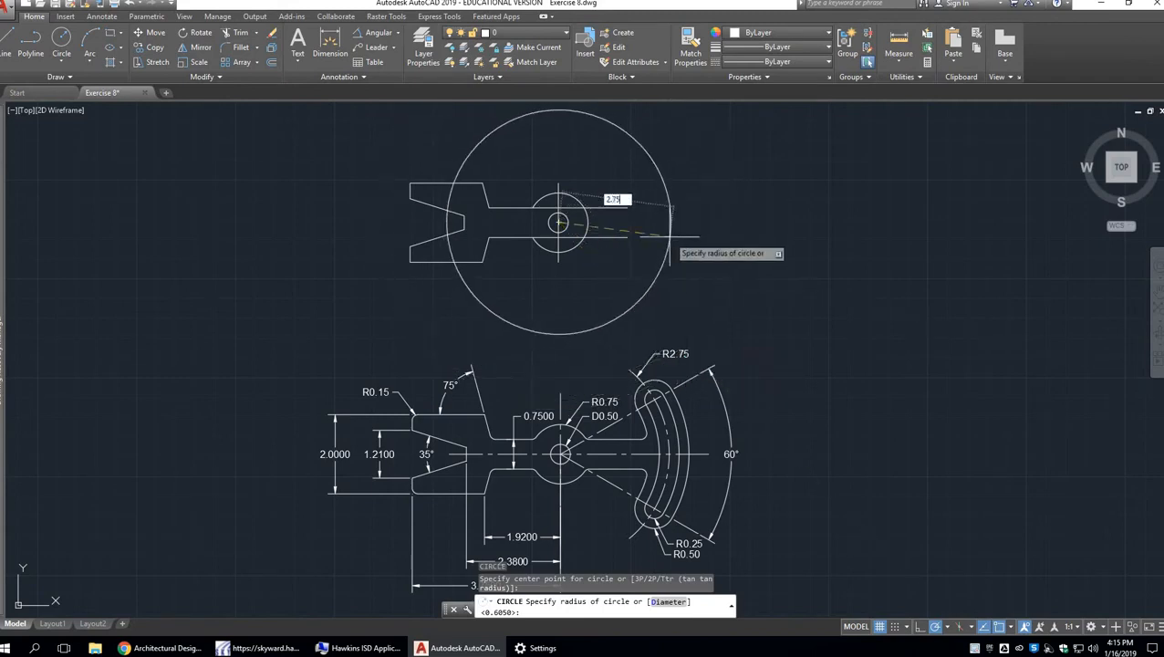
pyautogui.press('Return')
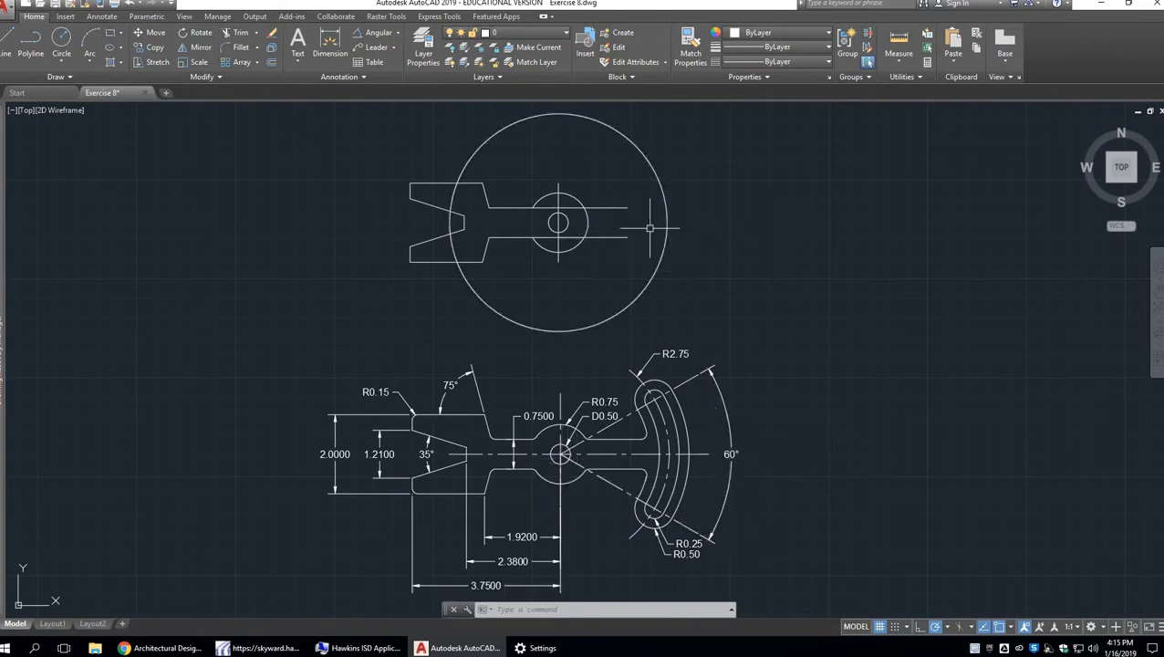
# Draw a slanted line from the hole's center up past the construction circle, matching the upper ray of the reference's 60° angle.
pyautogui.press('Return')
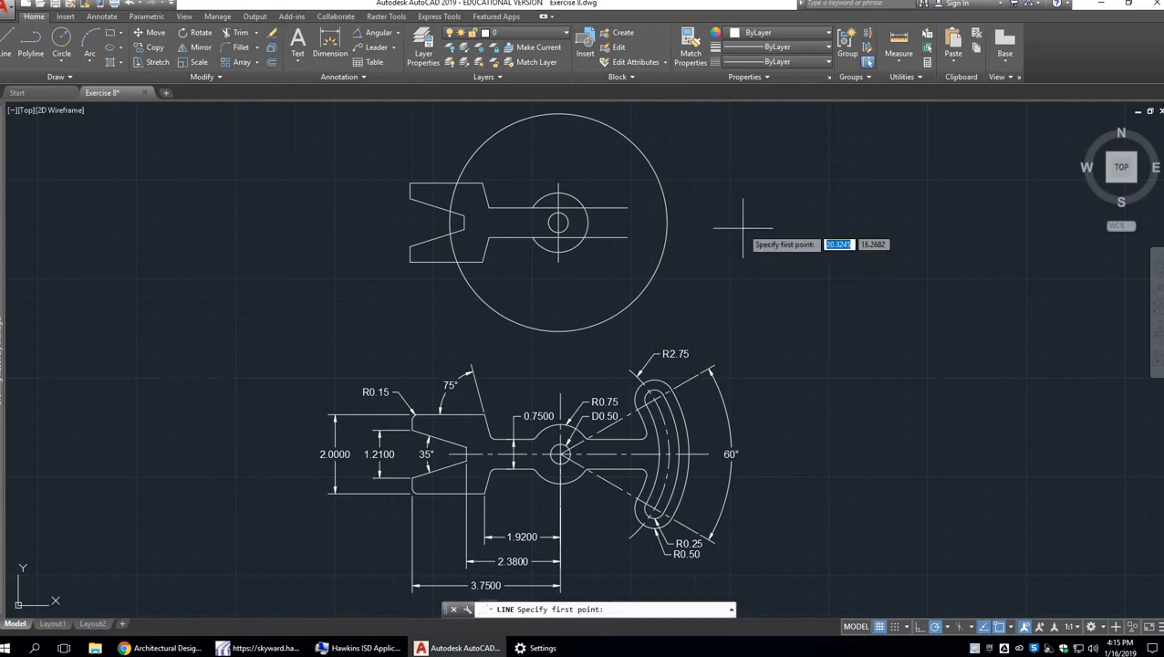
pyautogui.click(559, 222)
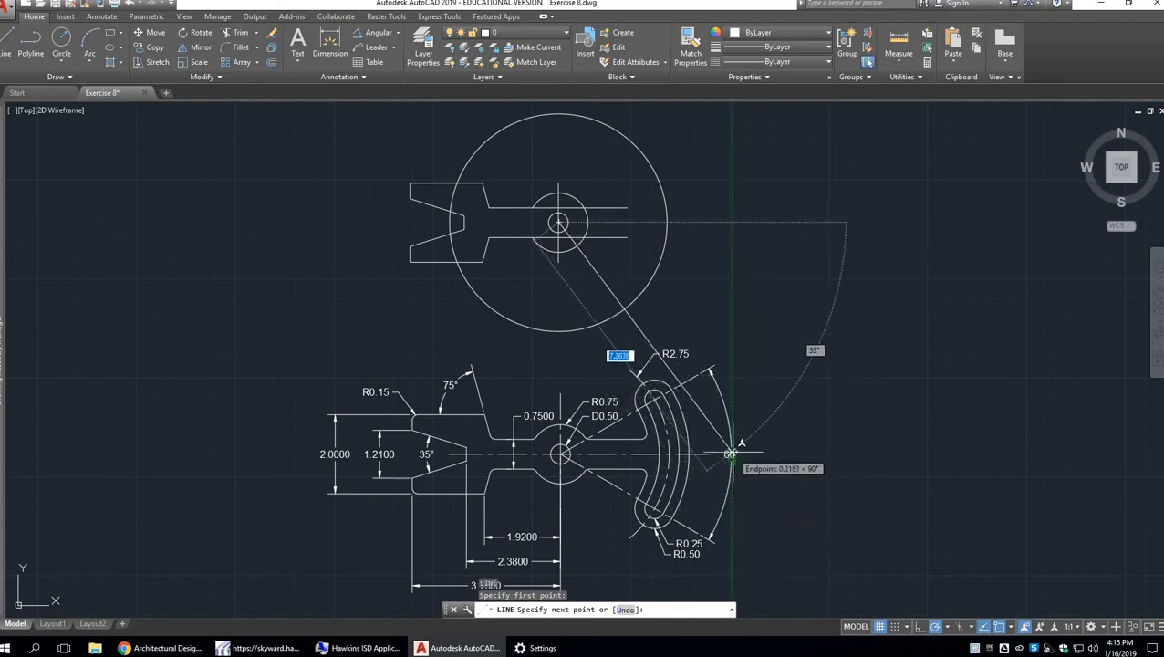
pyautogui.click(676, 155)
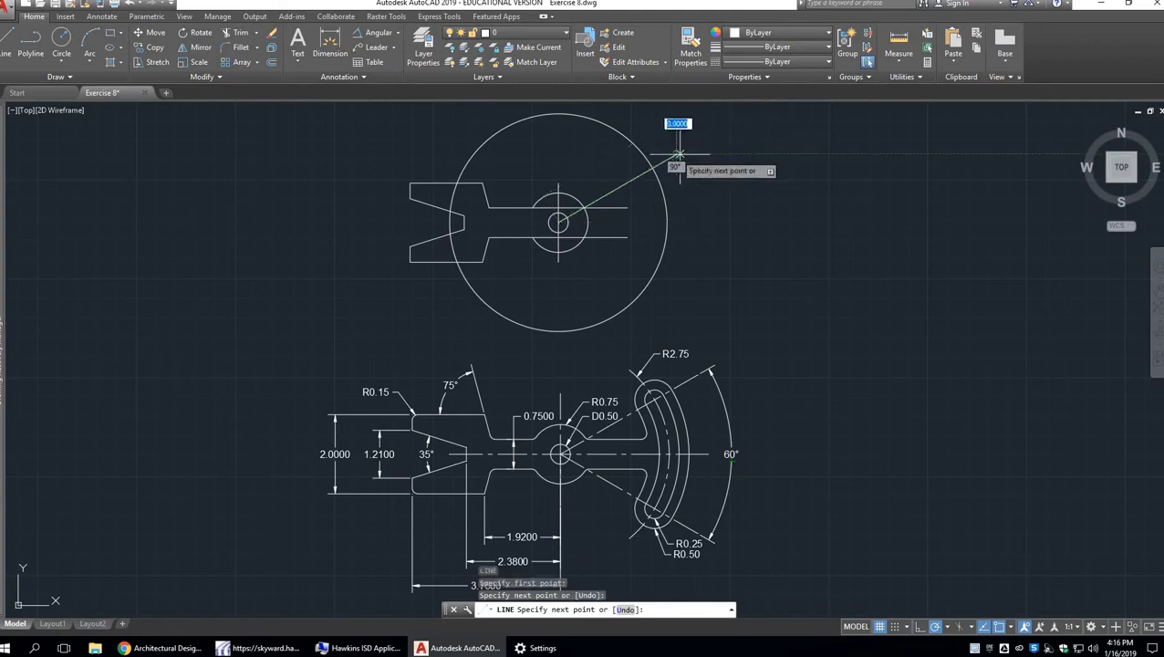
pyautogui.press('Return')
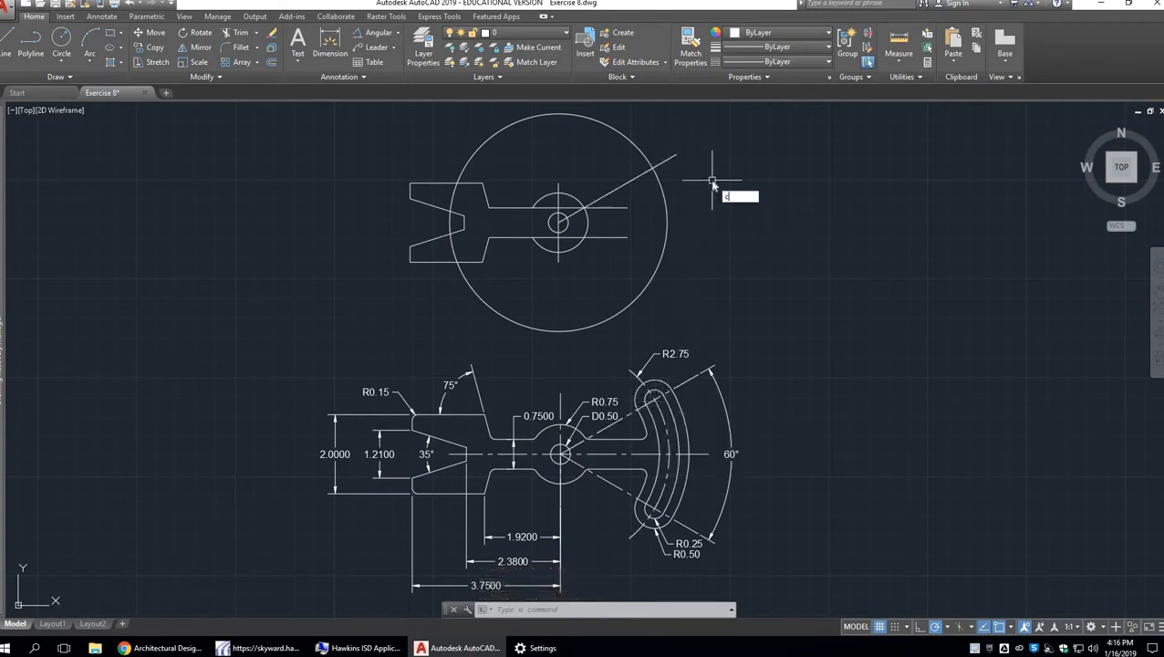
# Draw two concentric circles with radii .25 and .5 where the slanted line crosses the R2.75 circle.
pyautogui.press('Return')
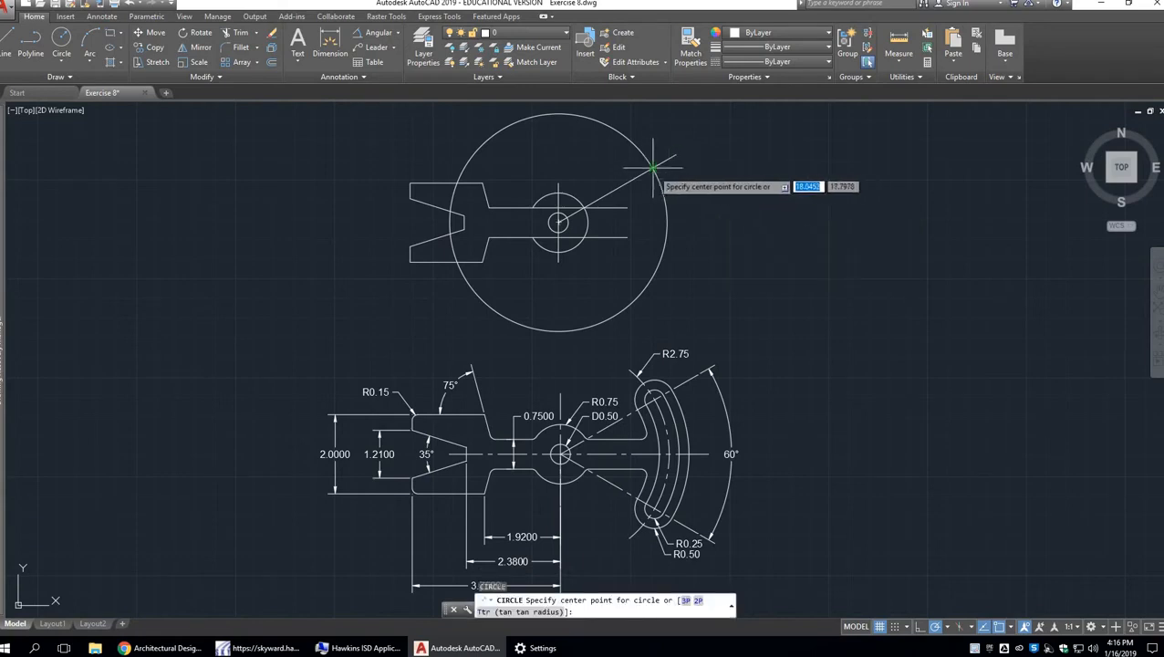
pyautogui.click(653, 168)
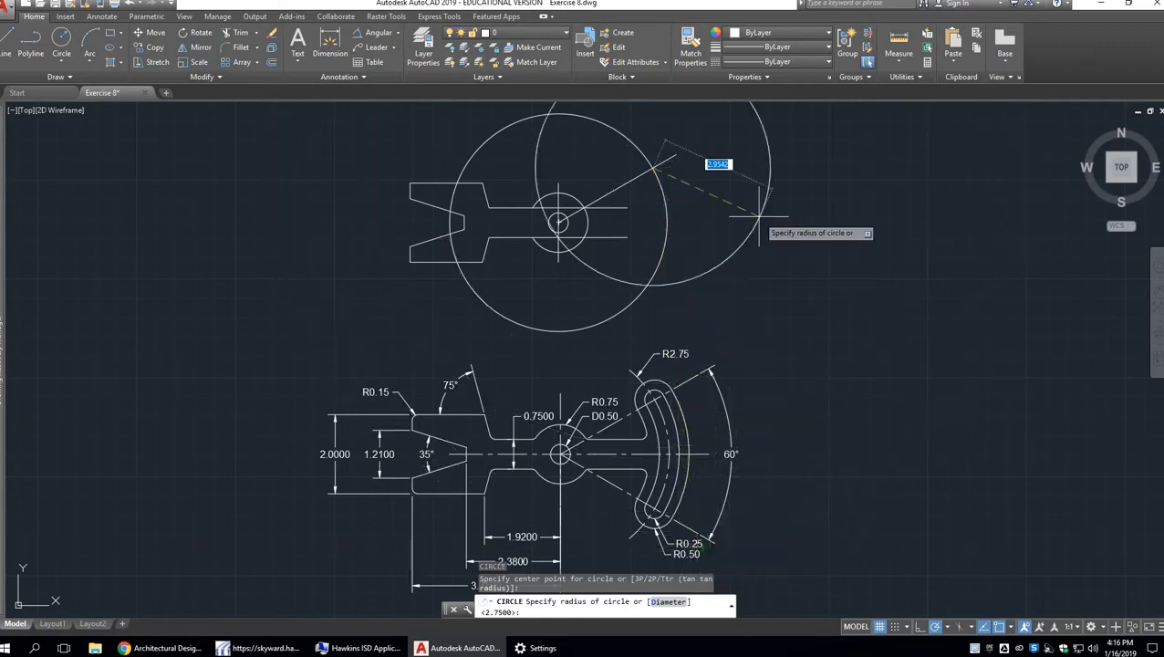
pyautogui.press('Return')
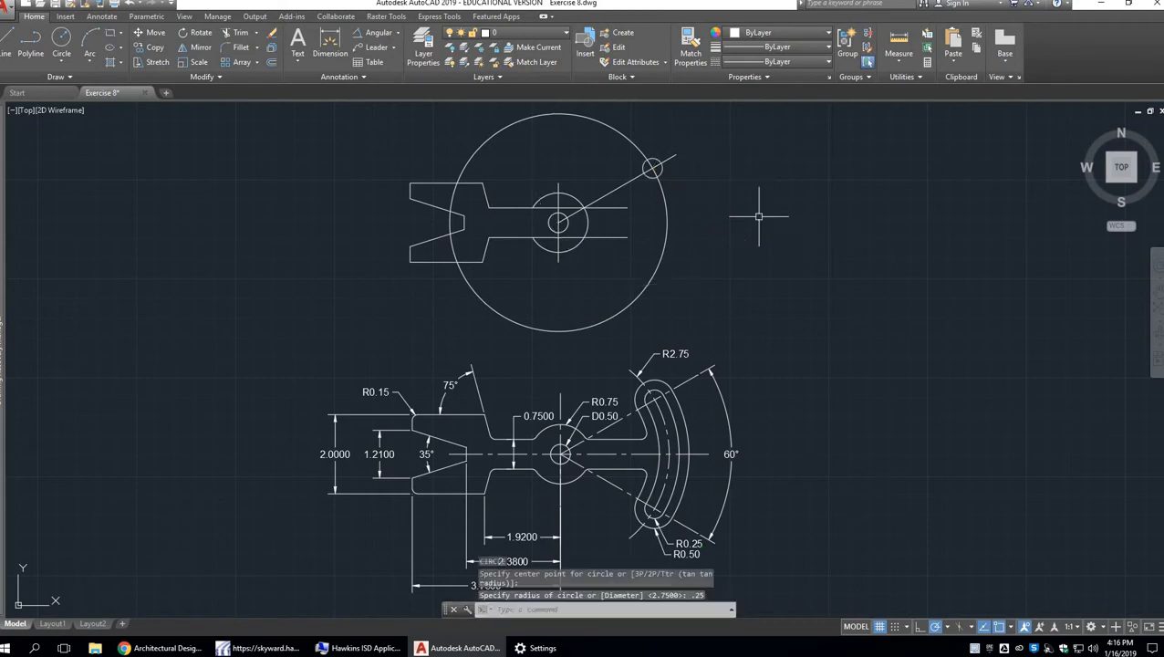
pyautogui.press('Return')
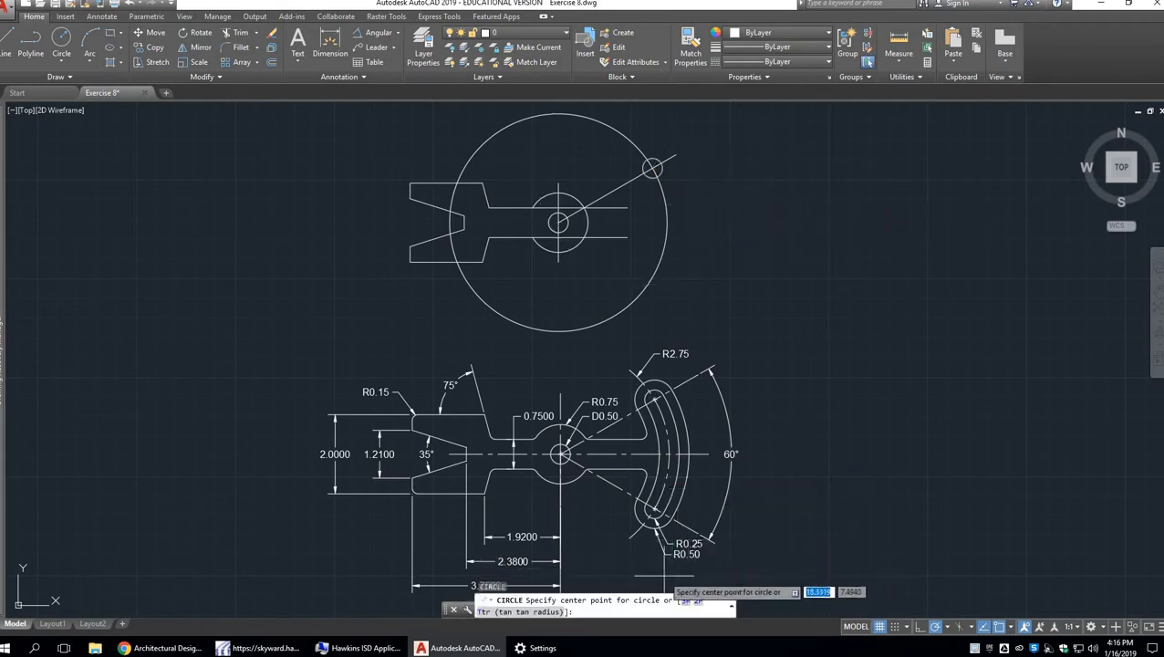
pyautogui.click(651, 168)
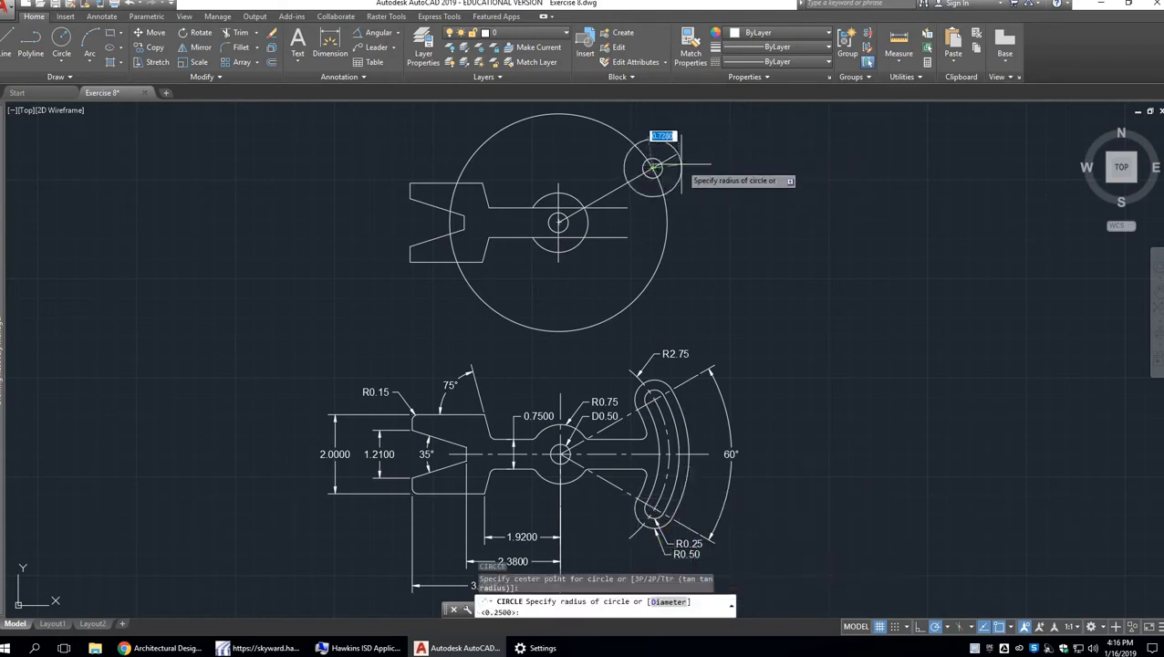
pyautogui.write('.5')
pyautogui.press('Return')
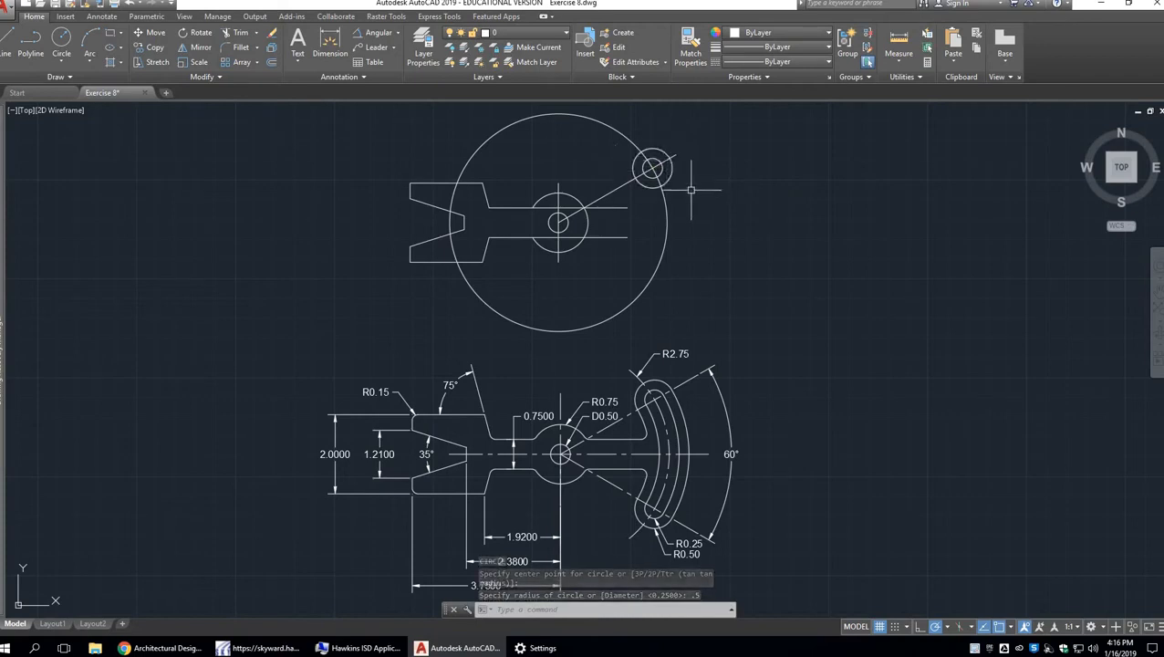
# Mirror the two concentric slot-end circles about the horizontal axis through the hole's center, keeping the originals.
pyautogui.write('mi')
pyautogui.press('Return')
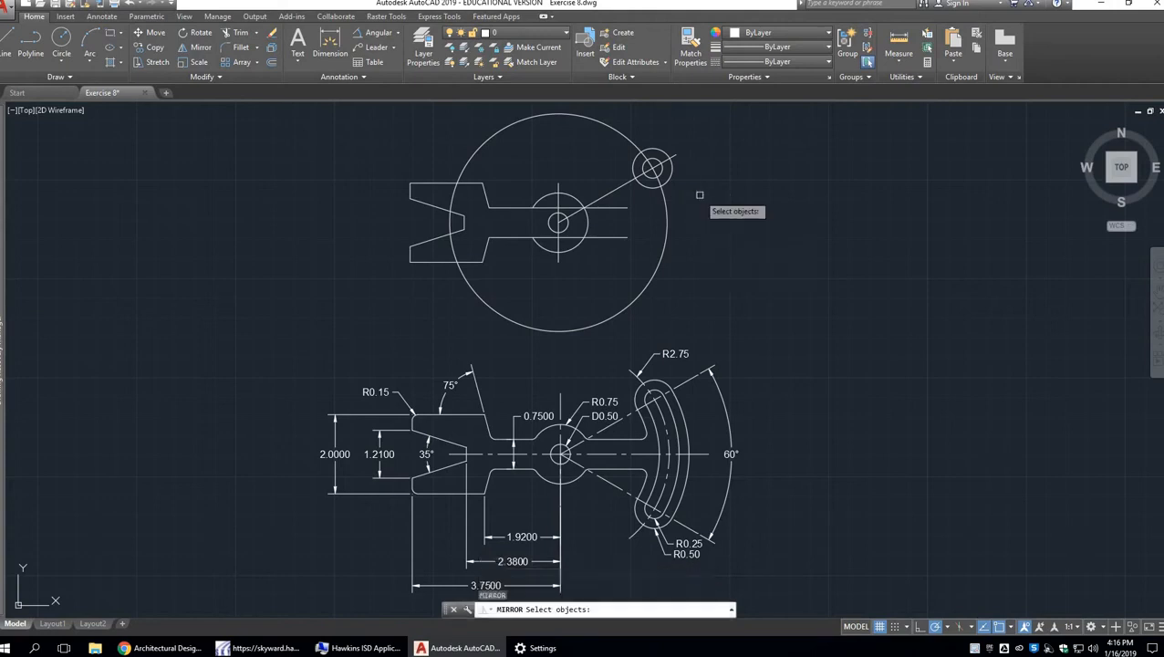
pyautogui.click(669, 172)
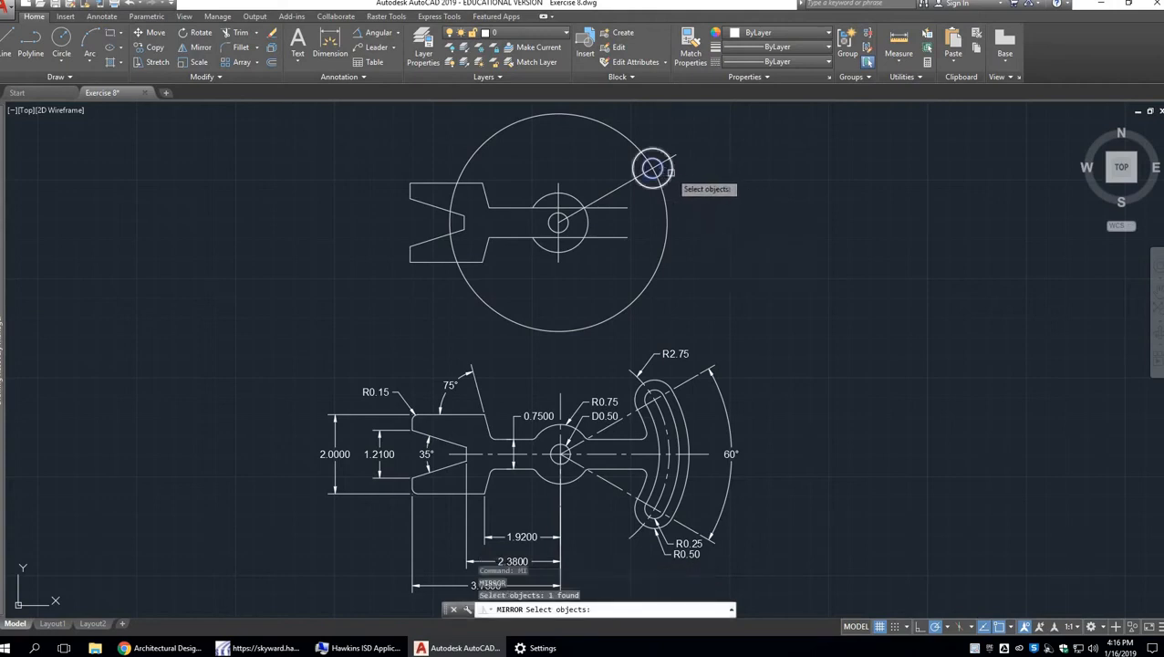
pyautogui.click(664, 170)
pyautogui.press('Return')
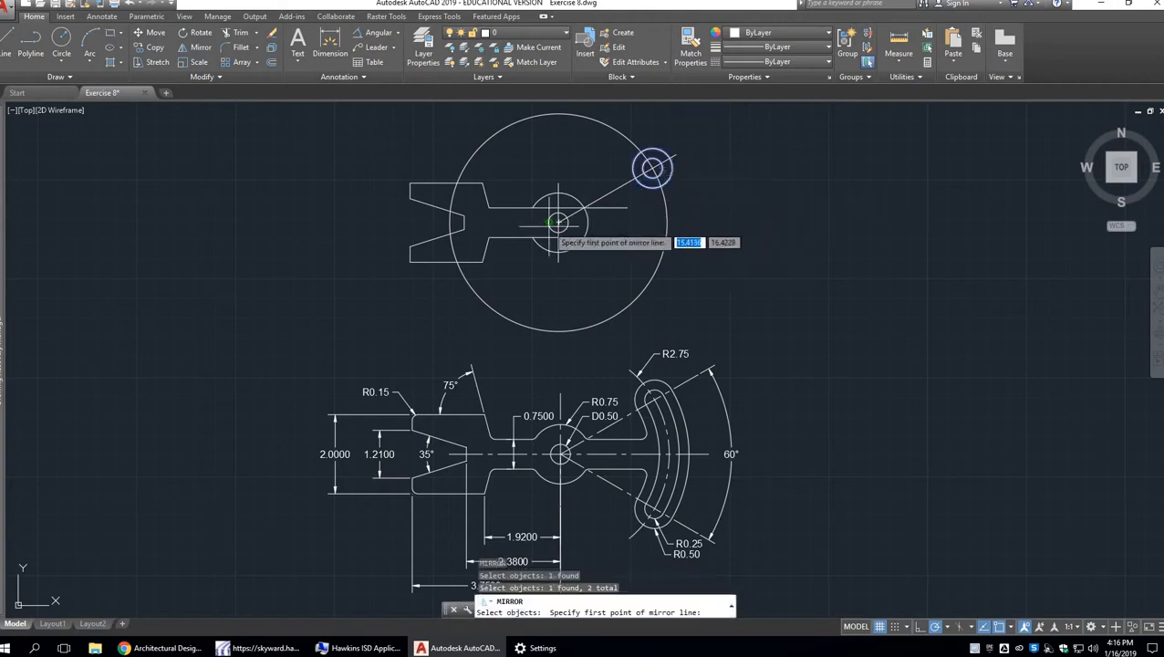
pyautogui.click(558, 221)
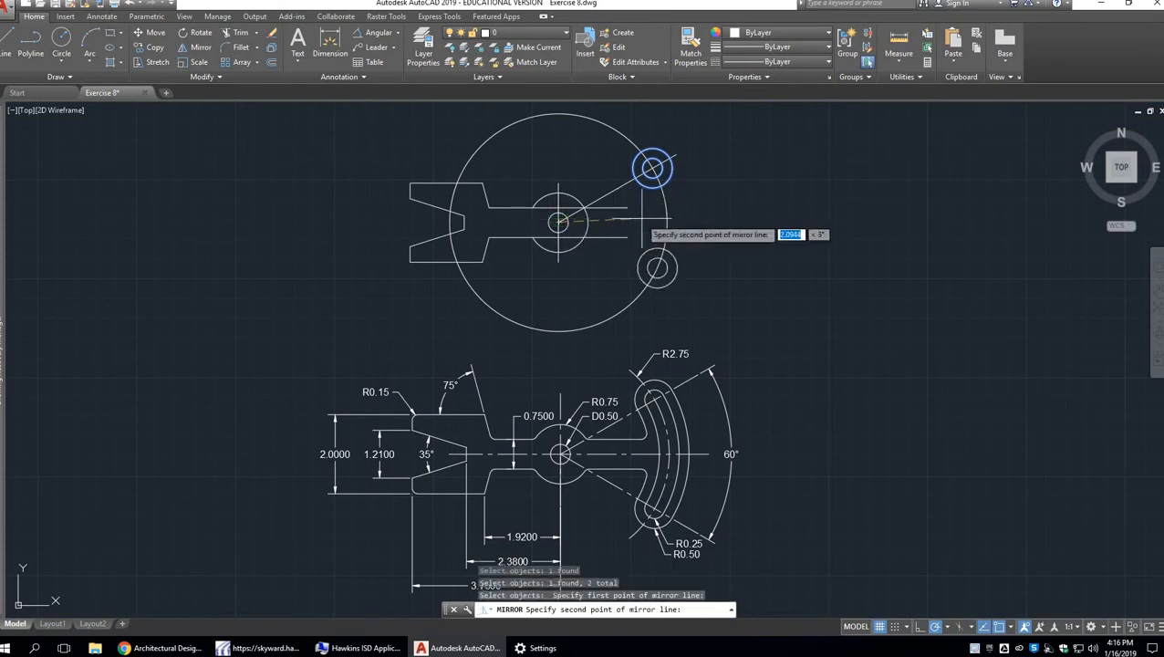
pyautogui.click(716, 221)
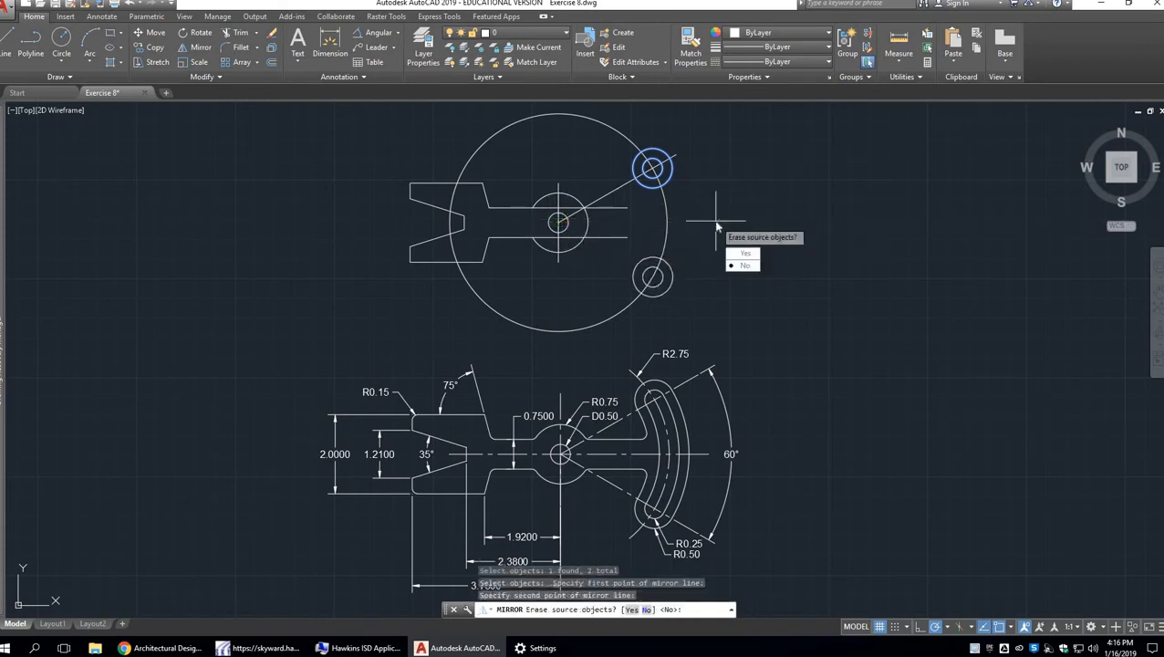
pyautogui.press('Return')
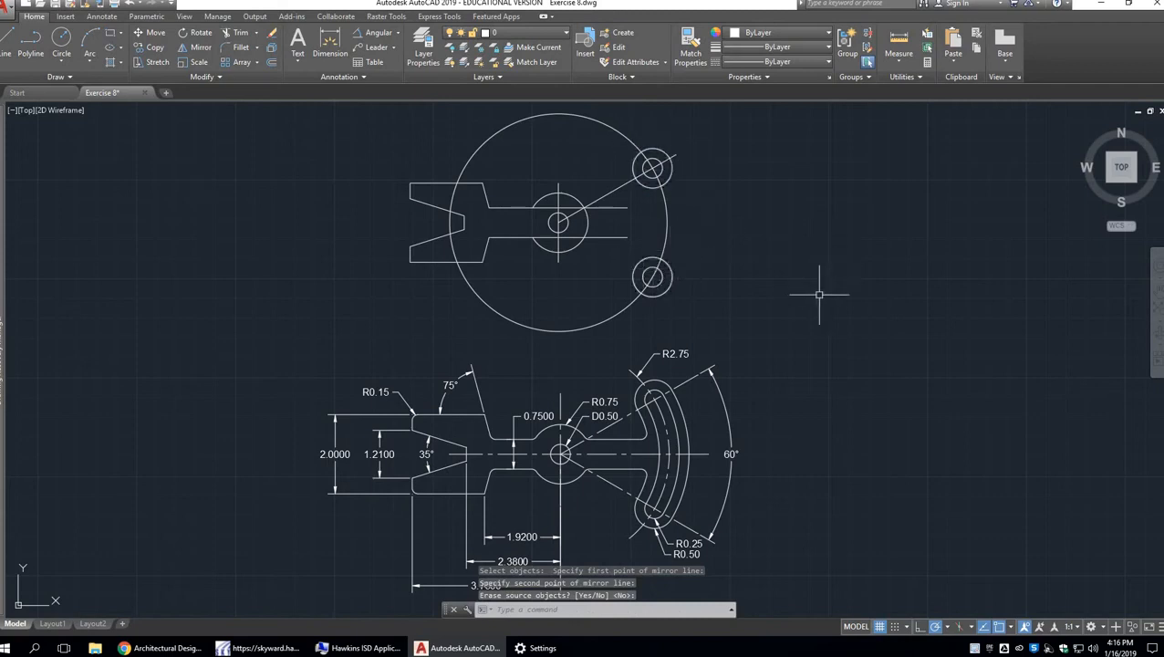
# Erase the R2.75 construction circle around the hole's center.
pyautogui.click(667, 226)
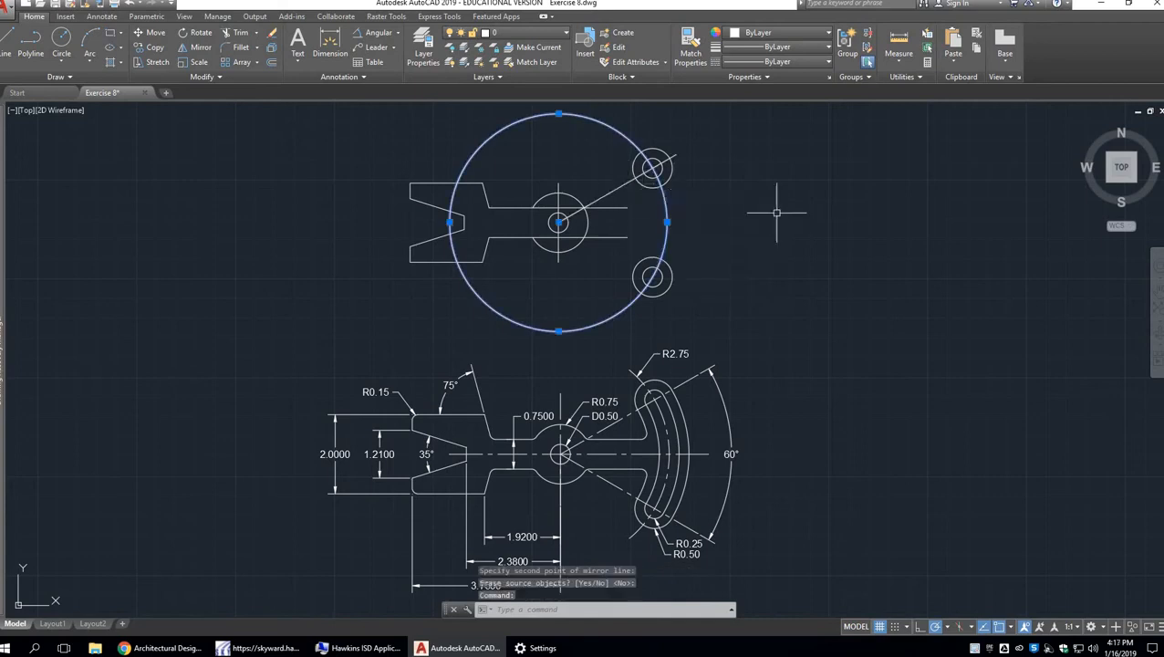
pyautogui.press('Delete')
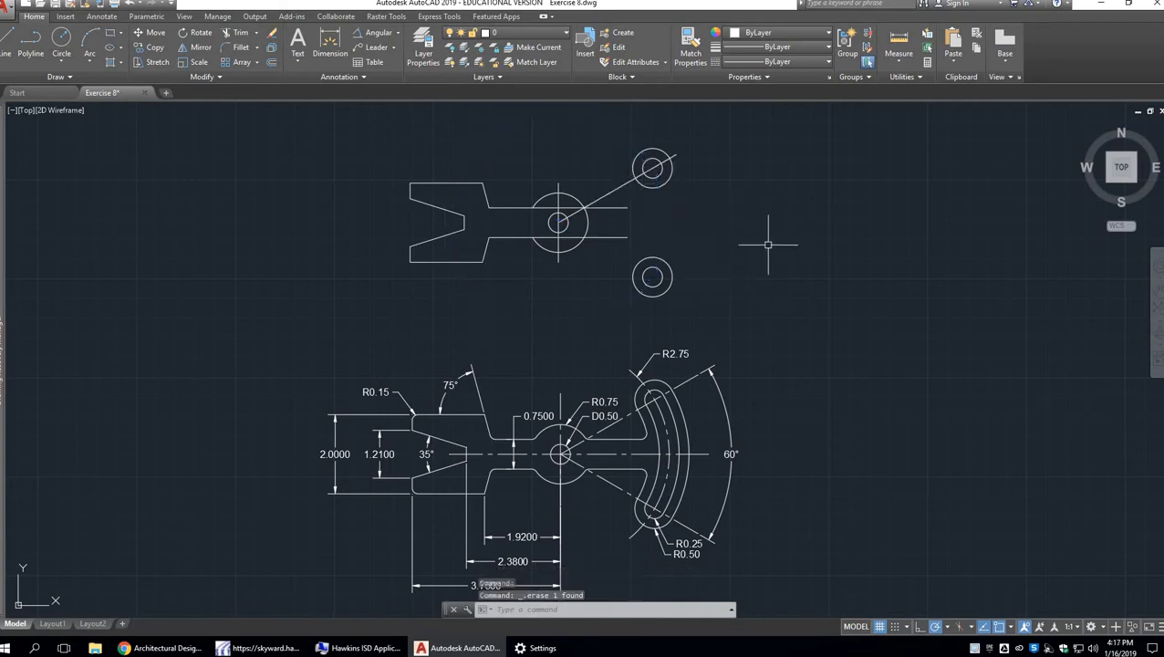
# Erase the vertical construction line through the hole's center.
pyautogui.click(559, 199)
pyautogui.press('Delete')
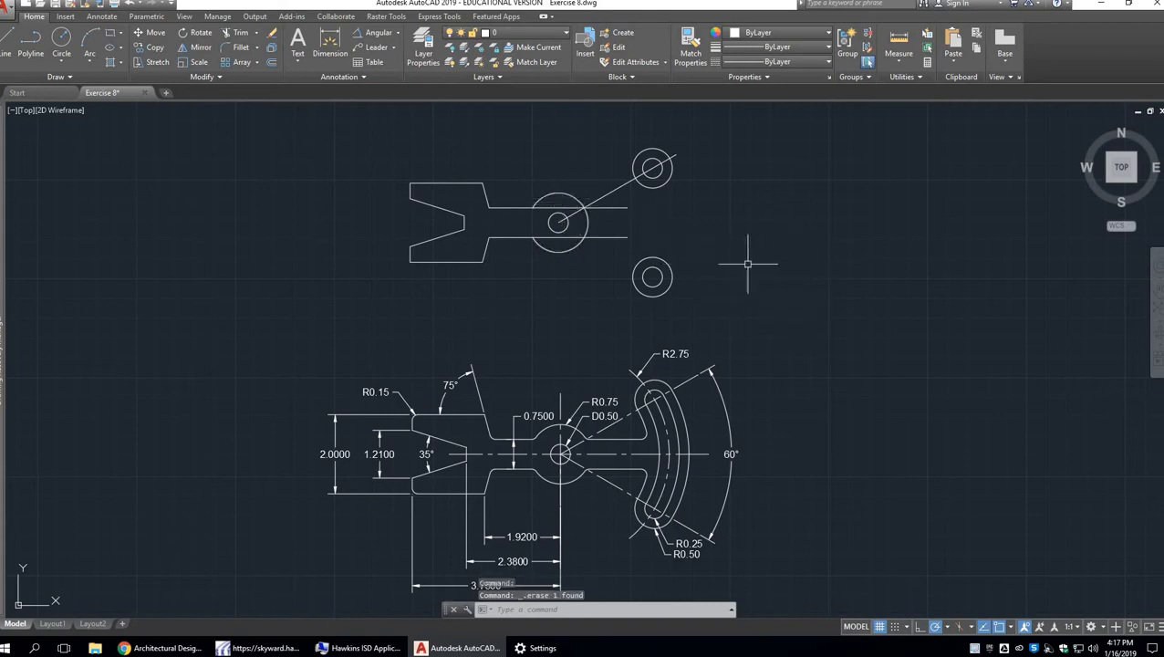
# Draw circles of radius 2.25 and 2.5 around the hole's center, through the slanted line's near-side crossings with the two upper slot-end circles.
pyautogui.scroll(3, 565, 239)
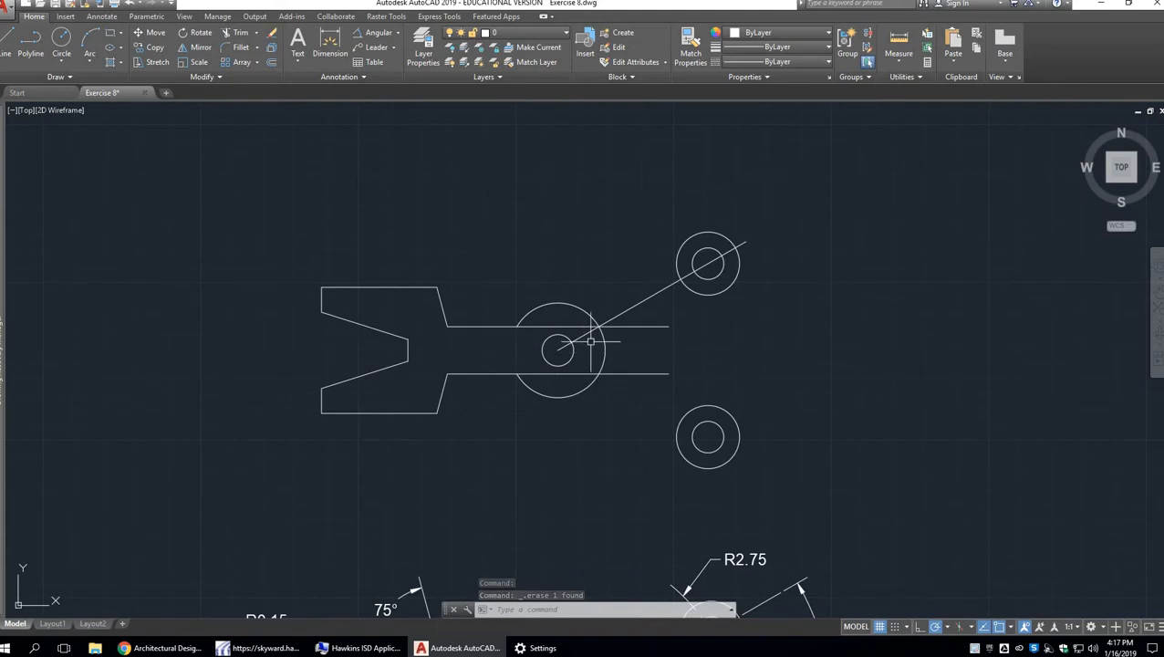
pyautogui.moveTo(591, 342); pyautogui.dragTo(575, 303, button='middle')
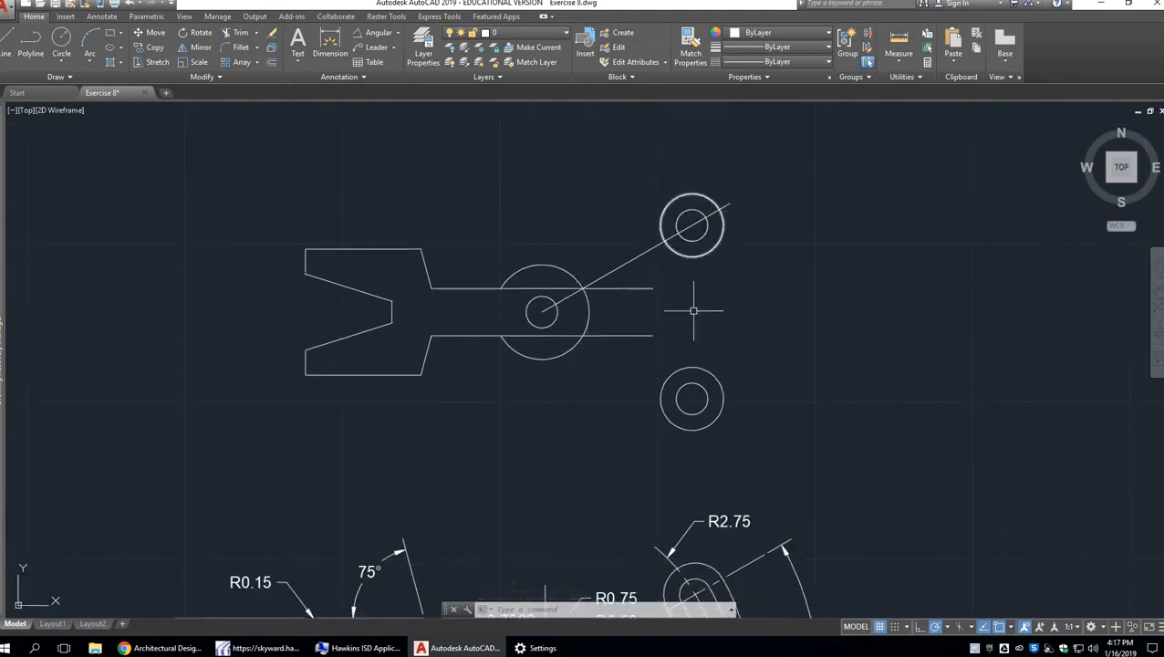
pyautogui.moveTo(829, 473); pyautogui.dragTo(829, 223, button='middle')
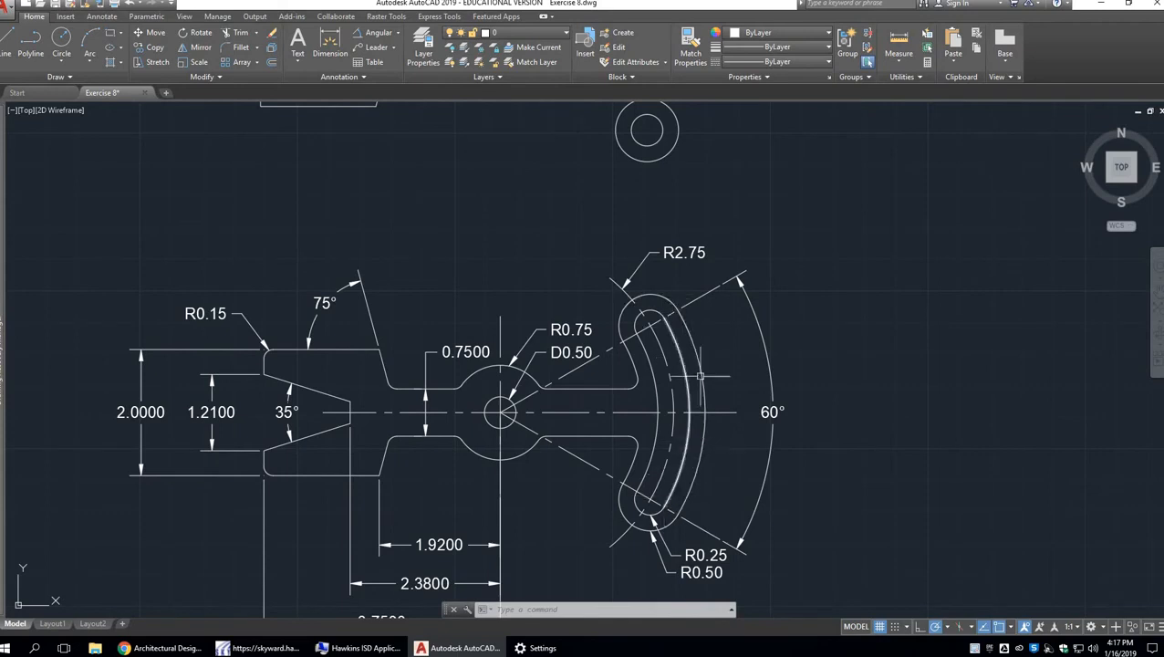
pyautogui.moveTo(699, 375)
pyautogui.mouseDown(button='middle')
pyautogui.moveTo(700, 457)
pyautogui.moveTo(691, 334)
pyautogui.mouseUp(button='middle')
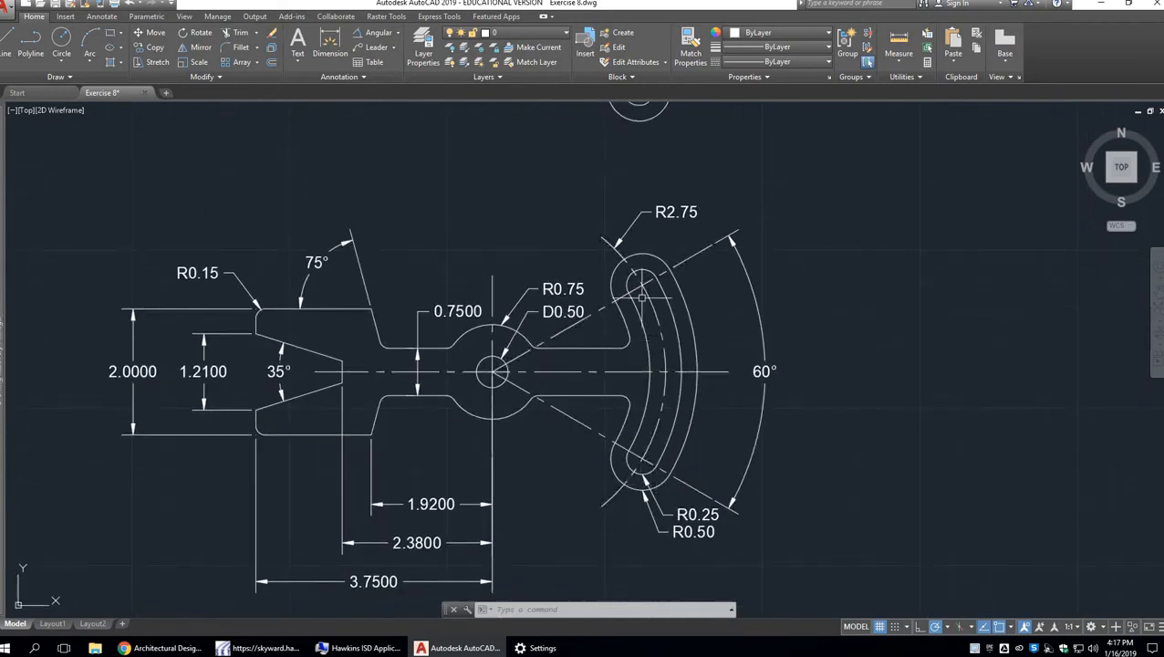
pyautogui.moveTo(695, 210); pyautogui.dragTo(706, 518, button='middle')
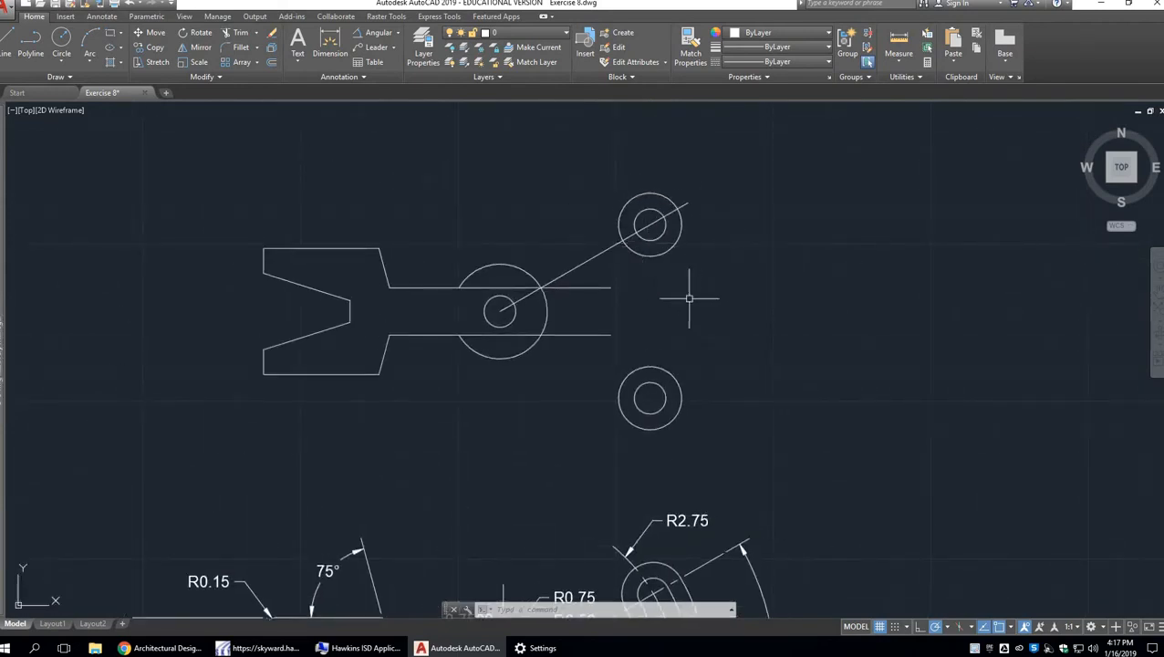
pyautogui.write('c')
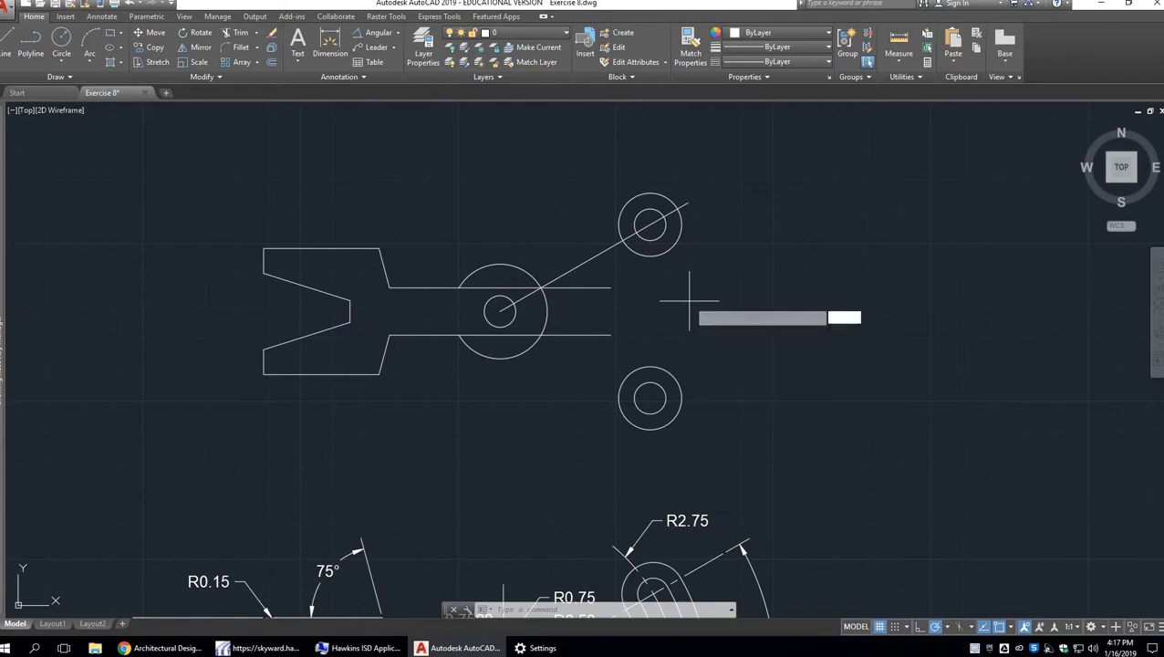
pyautogui.press('Return')
pyautogui.click(500, 311)
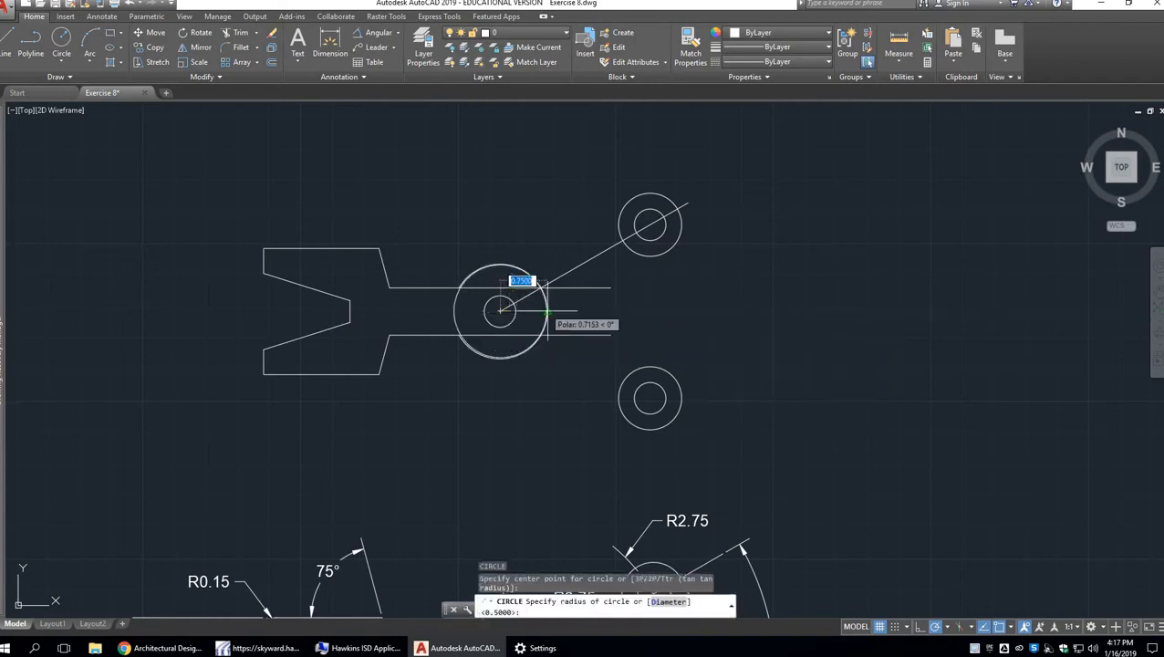
pyautogui.click(624, 244)
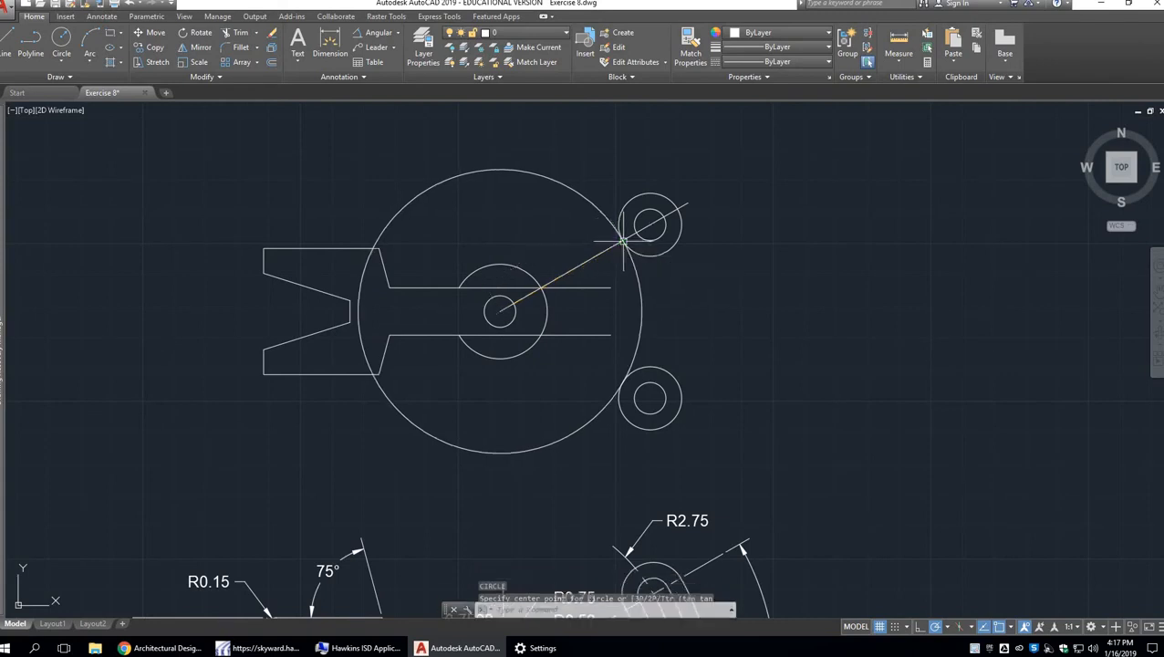
pyautogui.press('Return')
pyautogui.click(500, 311)
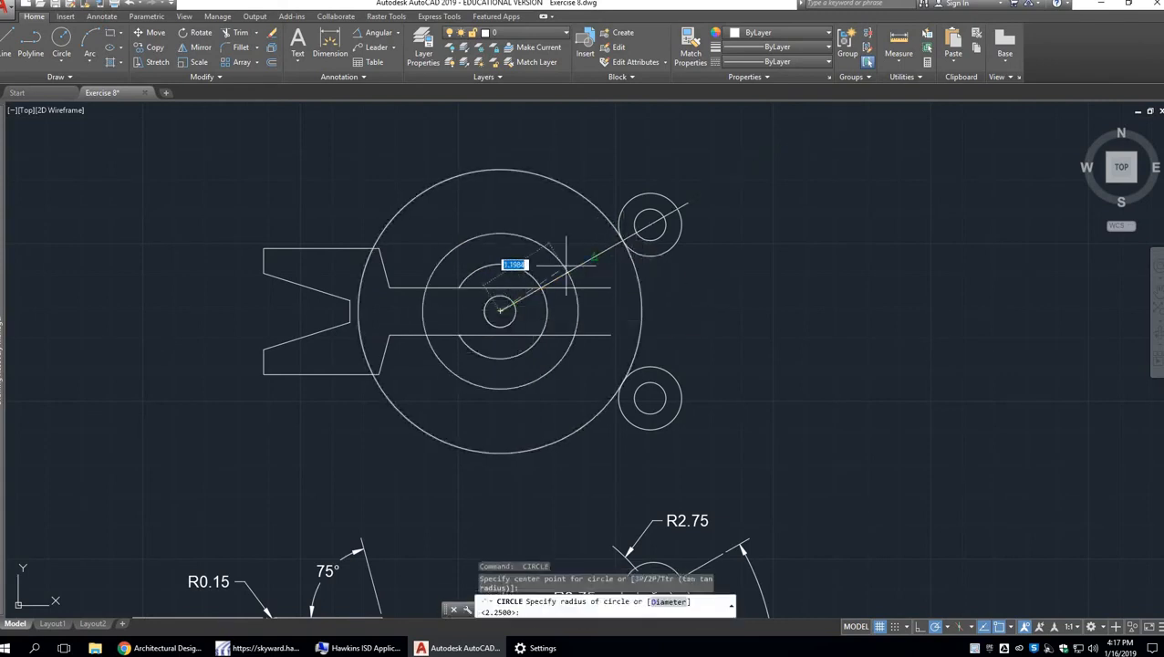
pyautogui.click(634, 224)
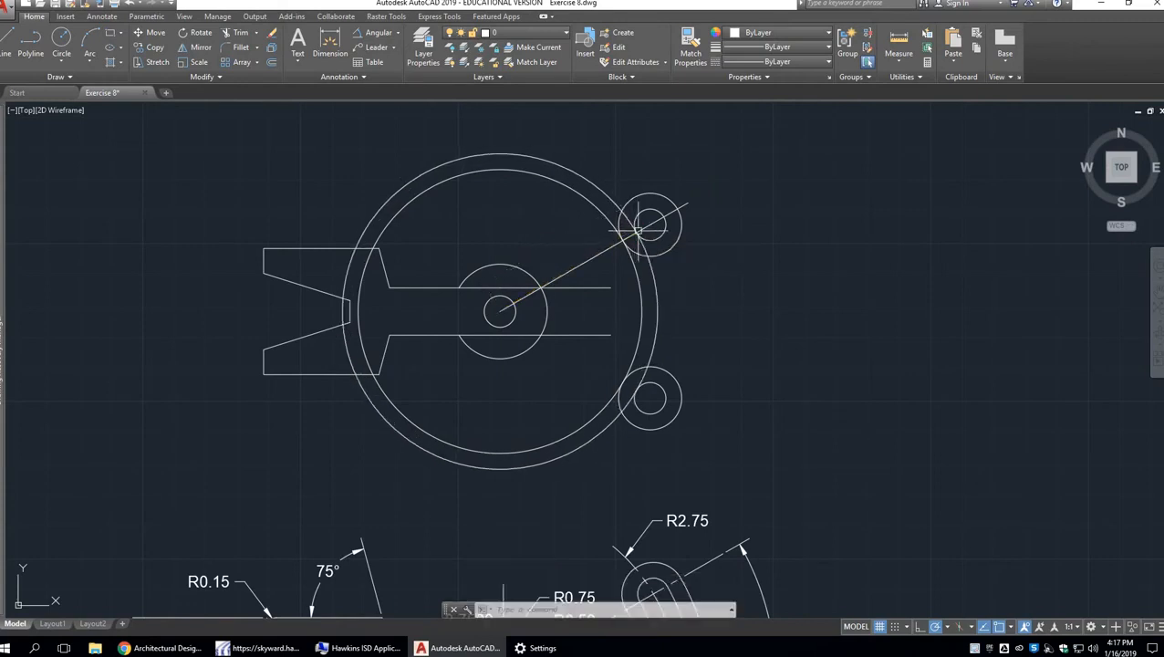
# Draw two larger circles around the hole's center, one of radius 3.0 and one of about 3.44 through the slanted line's outer end.
pyautogui.click(500, 311)
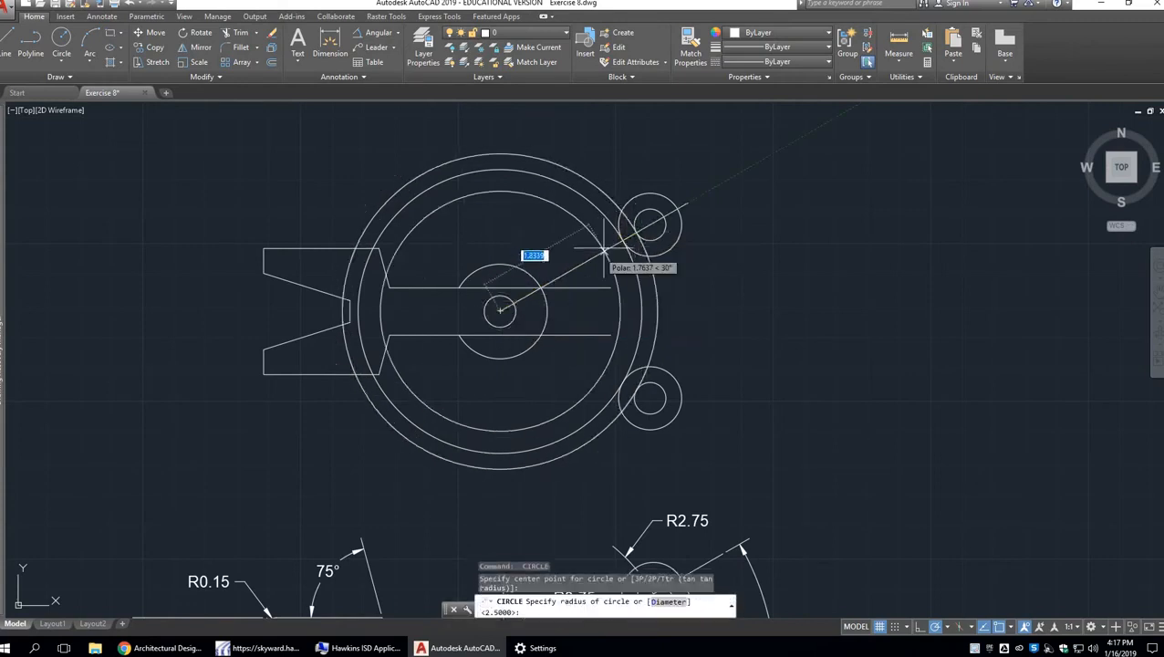
pyautogui.press('Return')
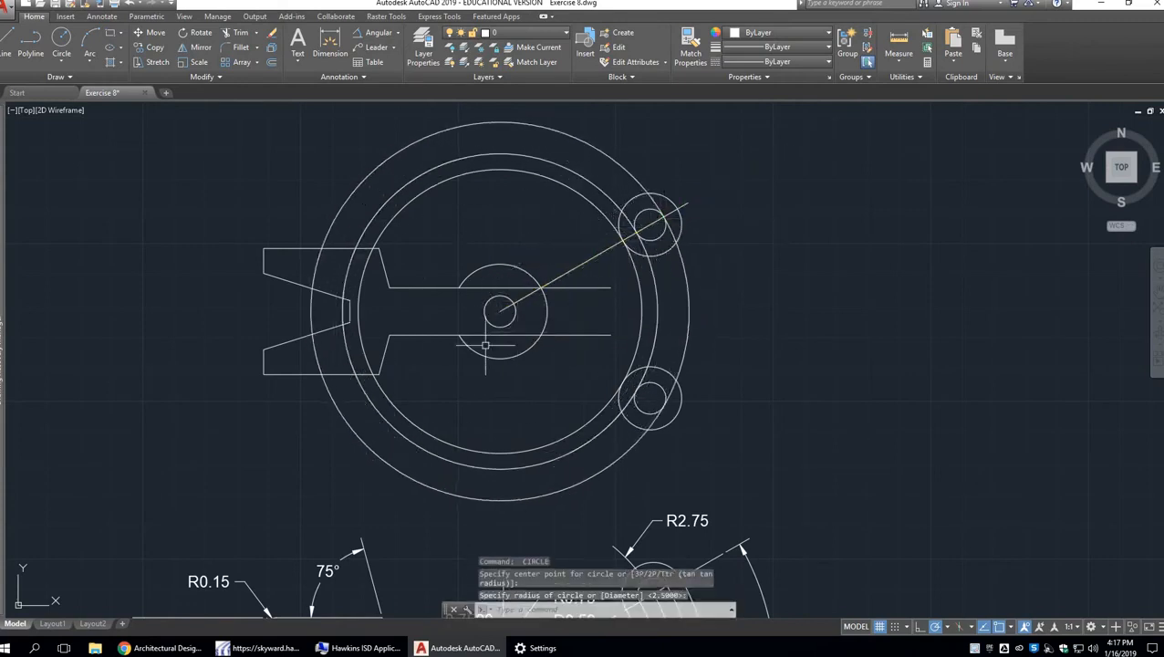
pyautogui.click(500, 311)
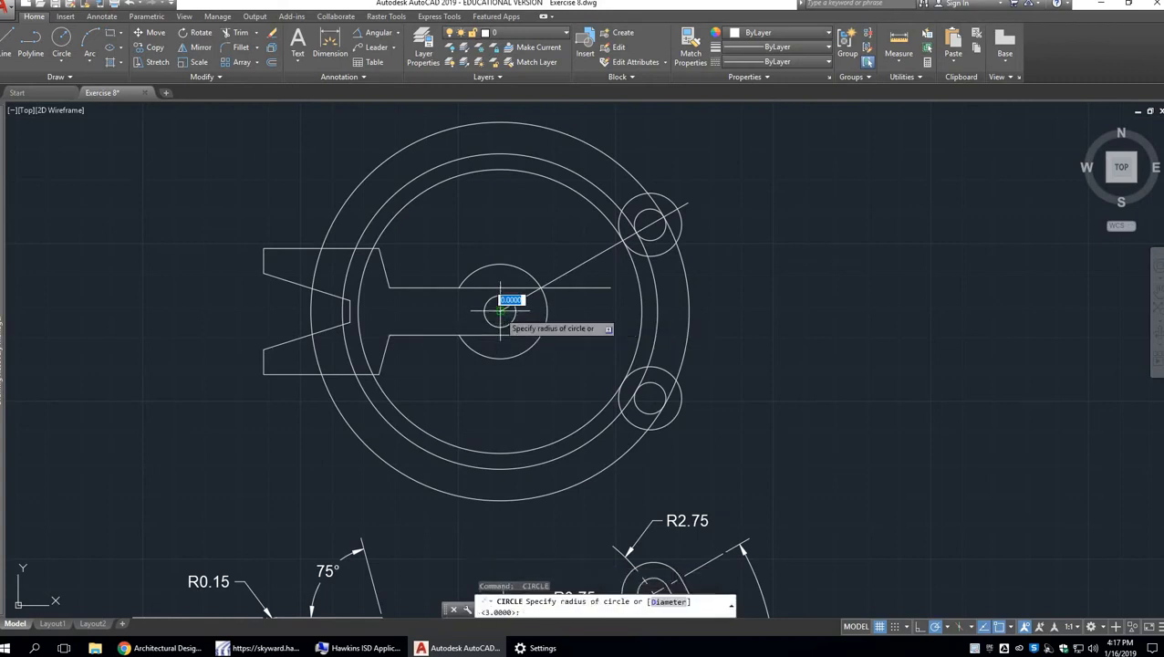
pyautogui.click(684, 203)
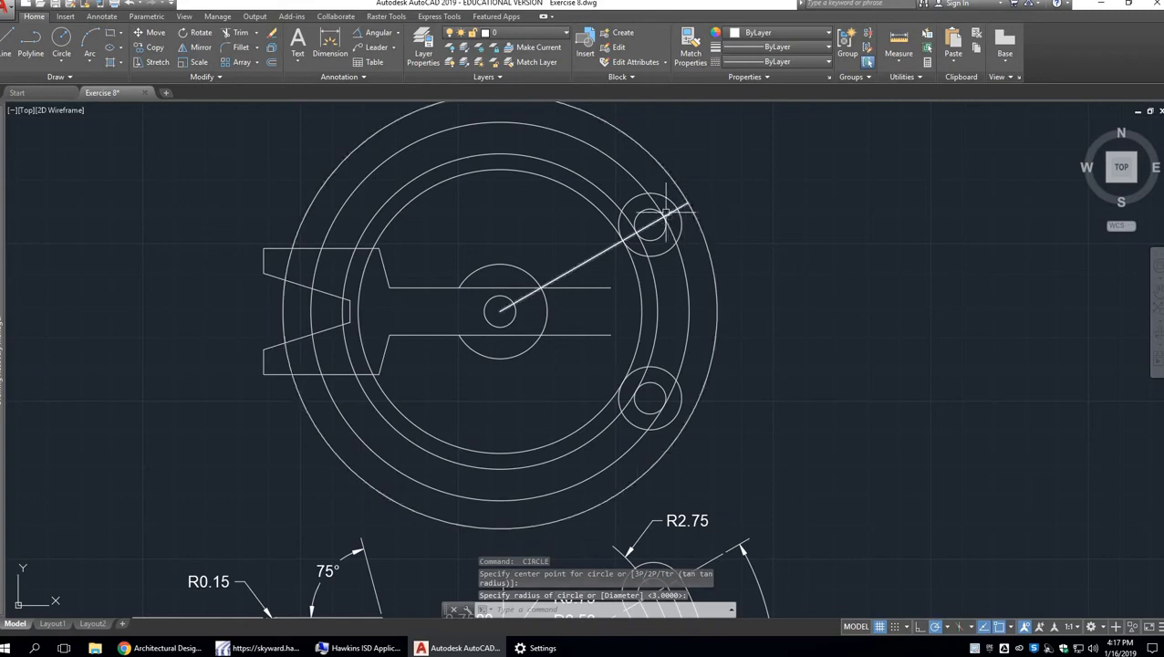
# Shrink the outermost circle so it passes through the slanted line's crossing with the far side of the upper R0.50 end circle.
pyautogui.scroll(4, 688, 209)
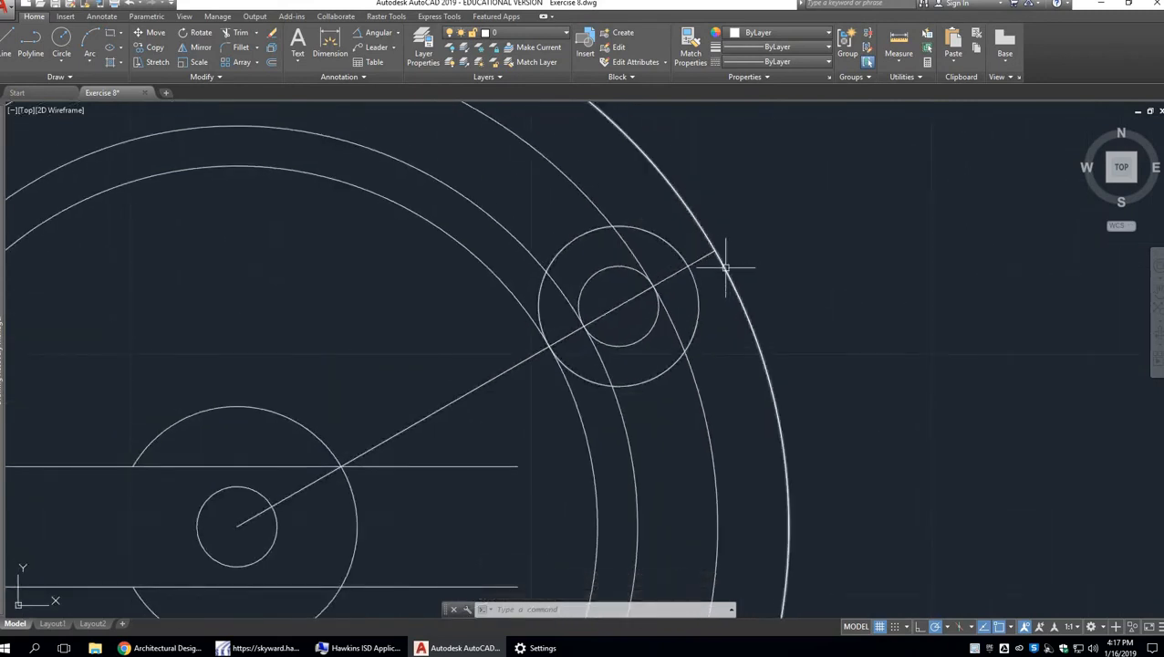
pyautogui.click(723, 268)
pyautogui.scroll(-2, 787, 361)
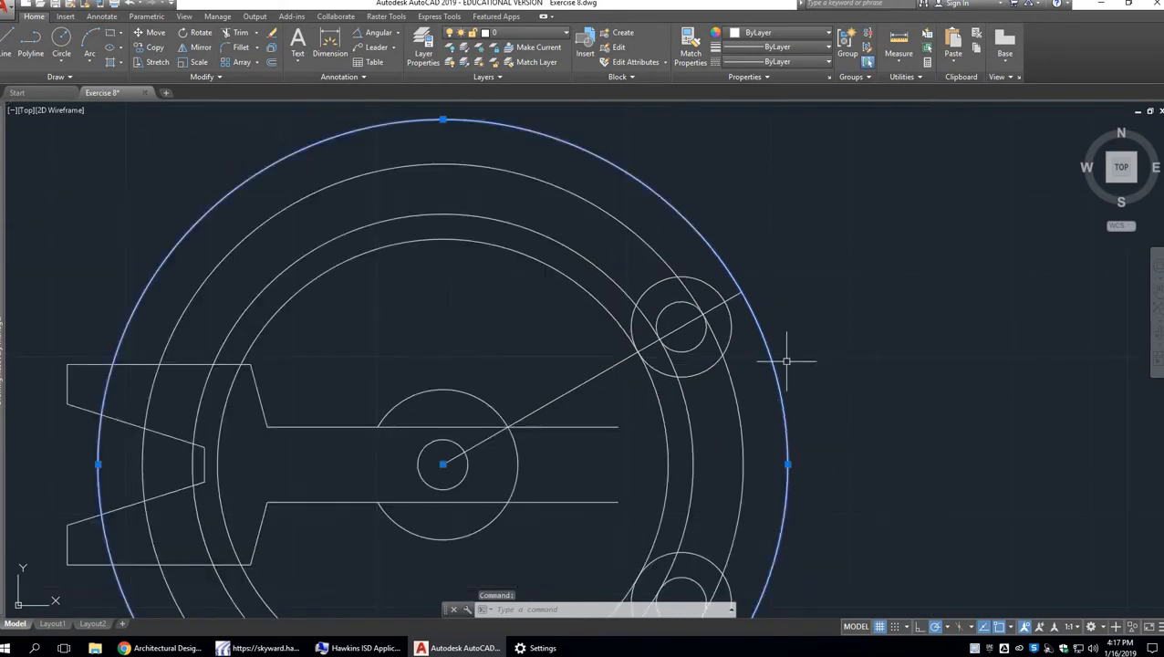
pyautogui.click(788, 464)
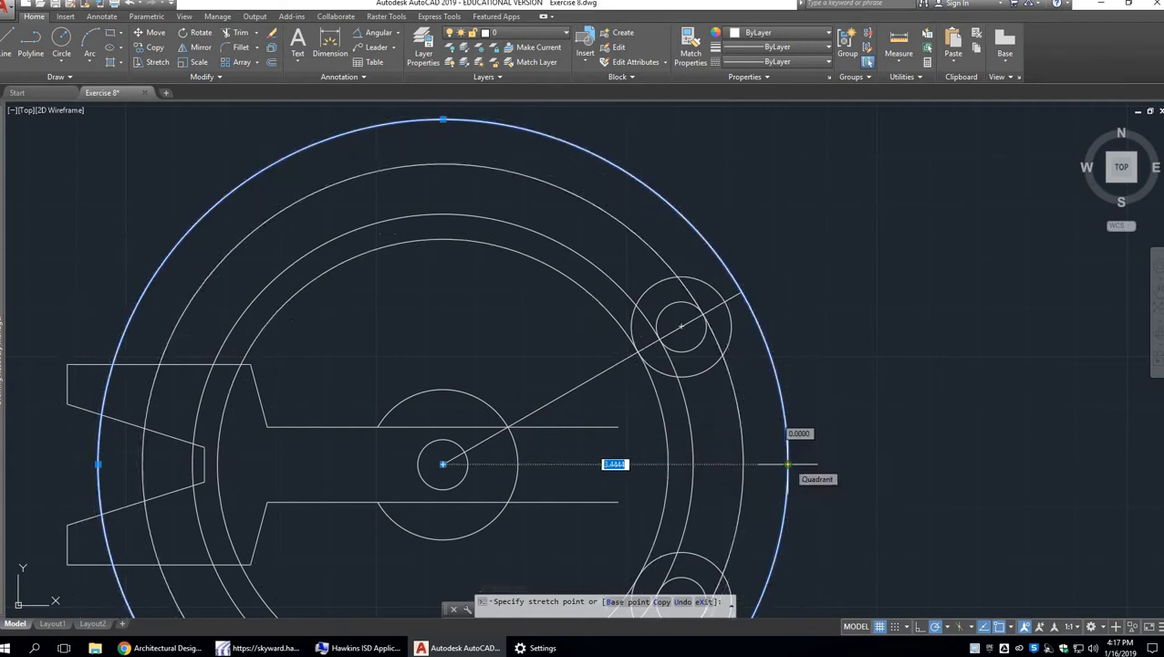
pyautogui.click(727, 301)
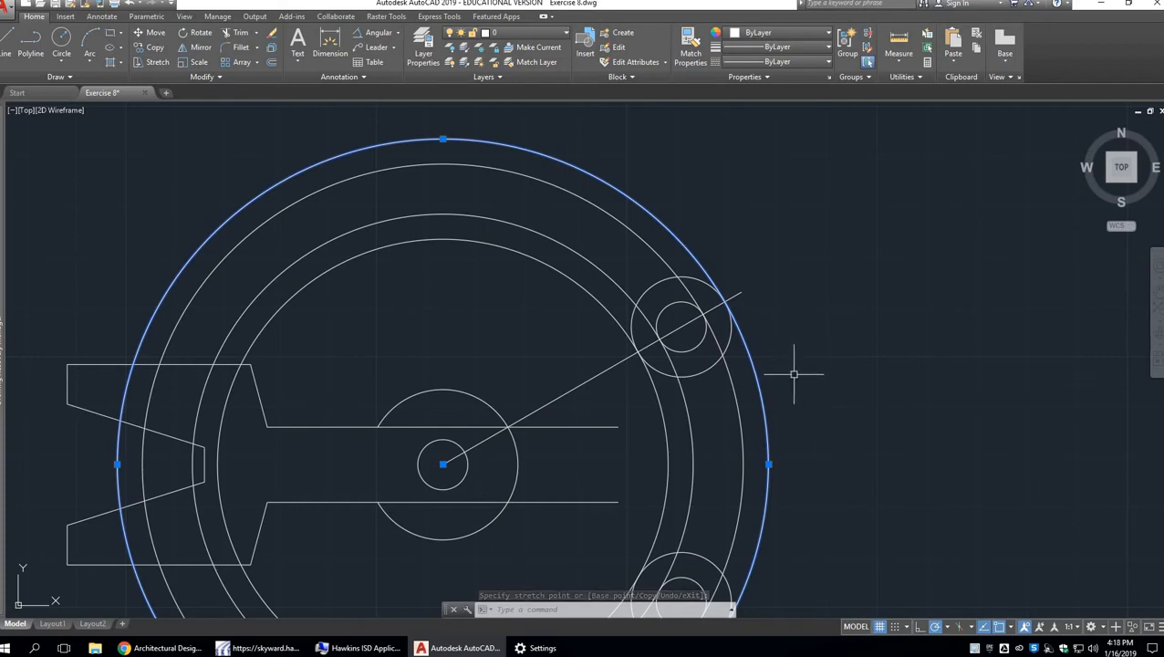
# Draw a small freehand circle in the empty area beside the part and erase it.
pyautogui.write('c')
pyautogui.press('Return')
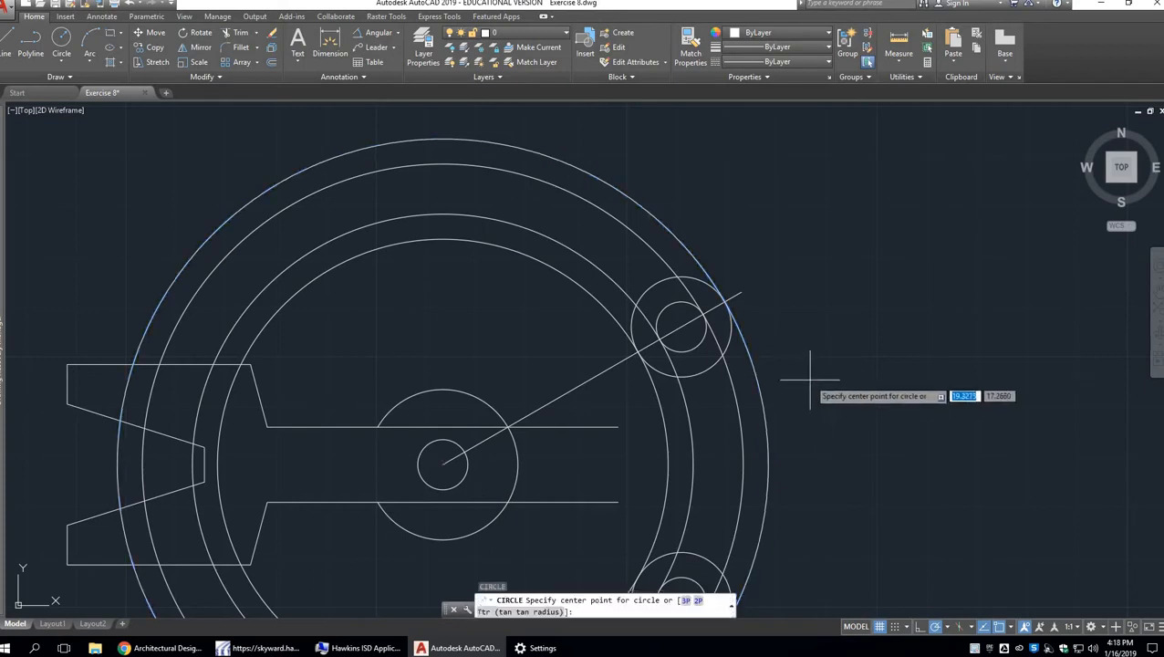
pyautogui.click(907, 304)
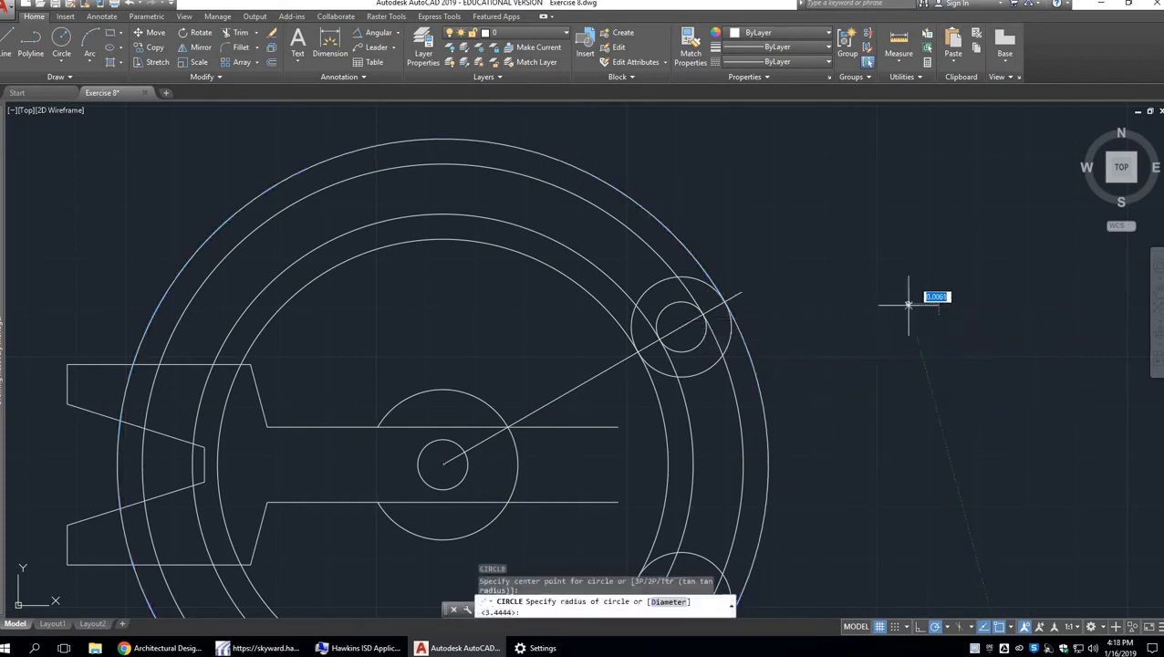
pyautogui.click(926, 327)
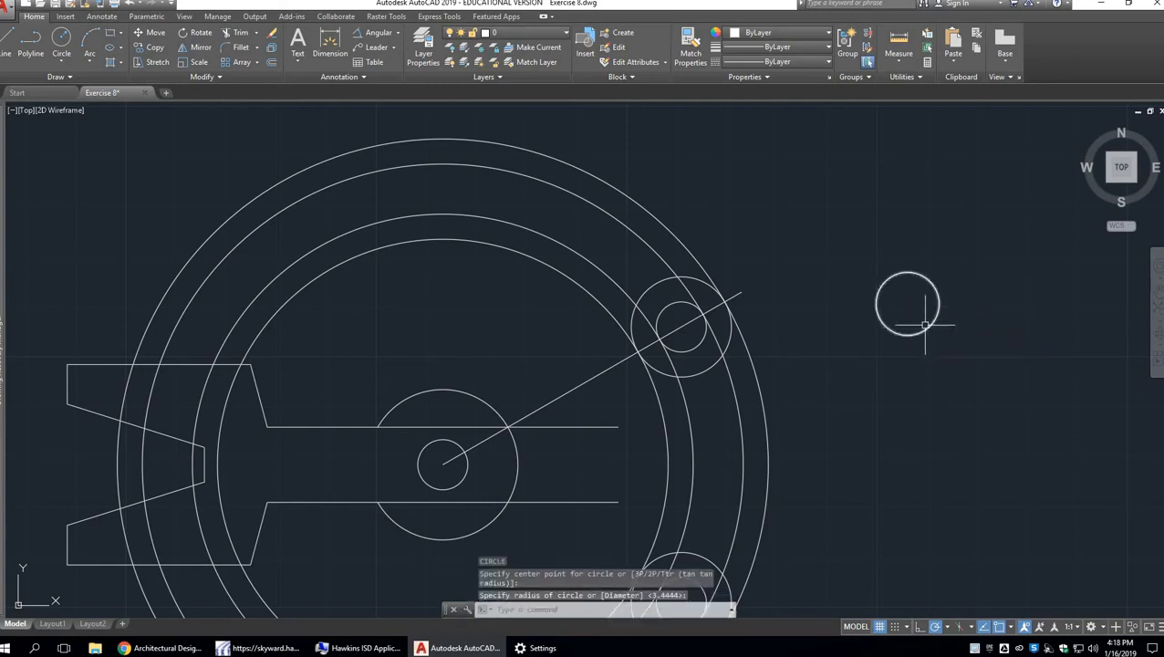
pyautogui.click(926, 326)
pyautogui.press('Delete')
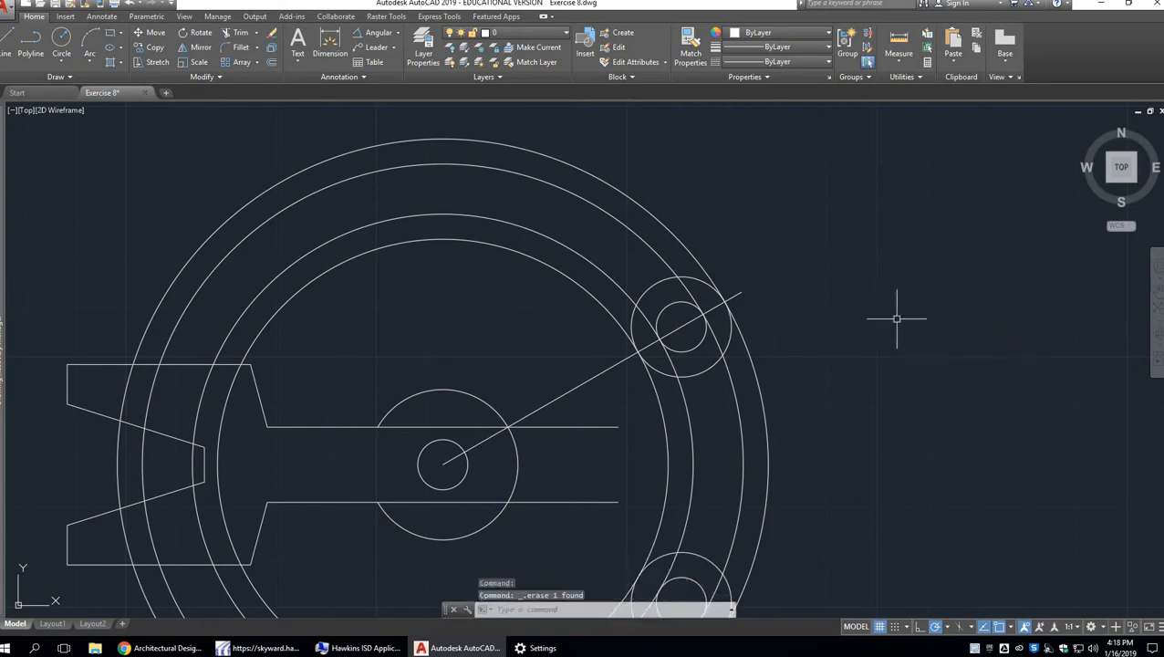
# Erase the slanted construction line running from the hole's center through the upper slot end.
pyautogui.scroll(-2, 903, 433)
pyautogui.moveTo(904, 434); pyautogui.dragTo(857, 351, button='middle')
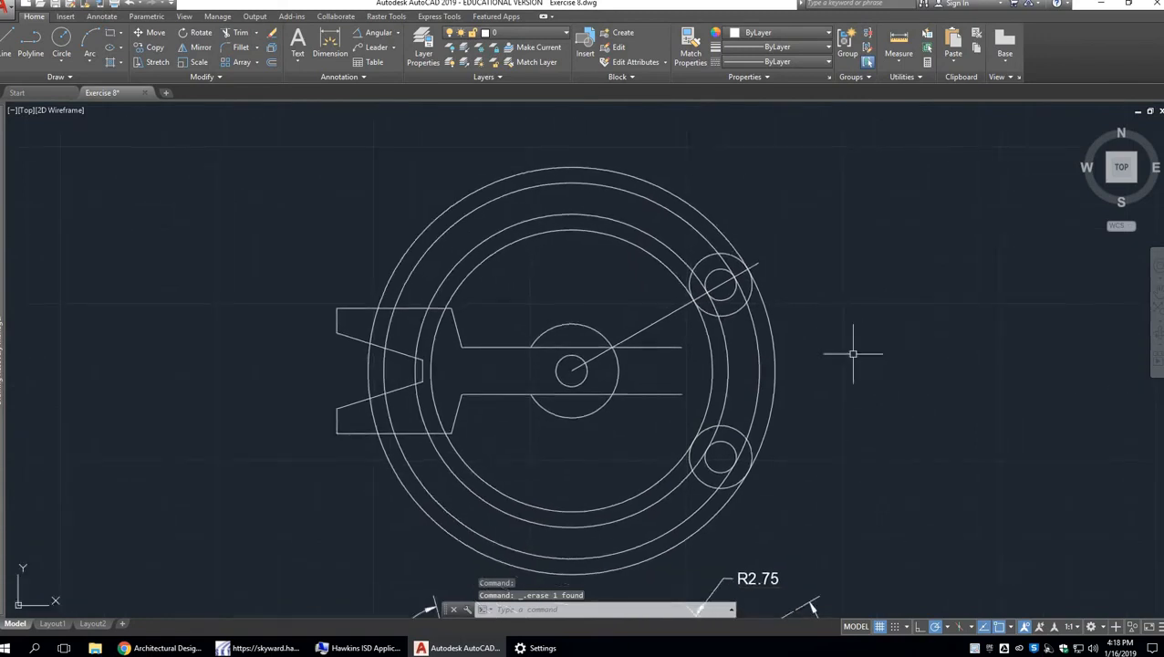
pyautogui.click(652, 325)
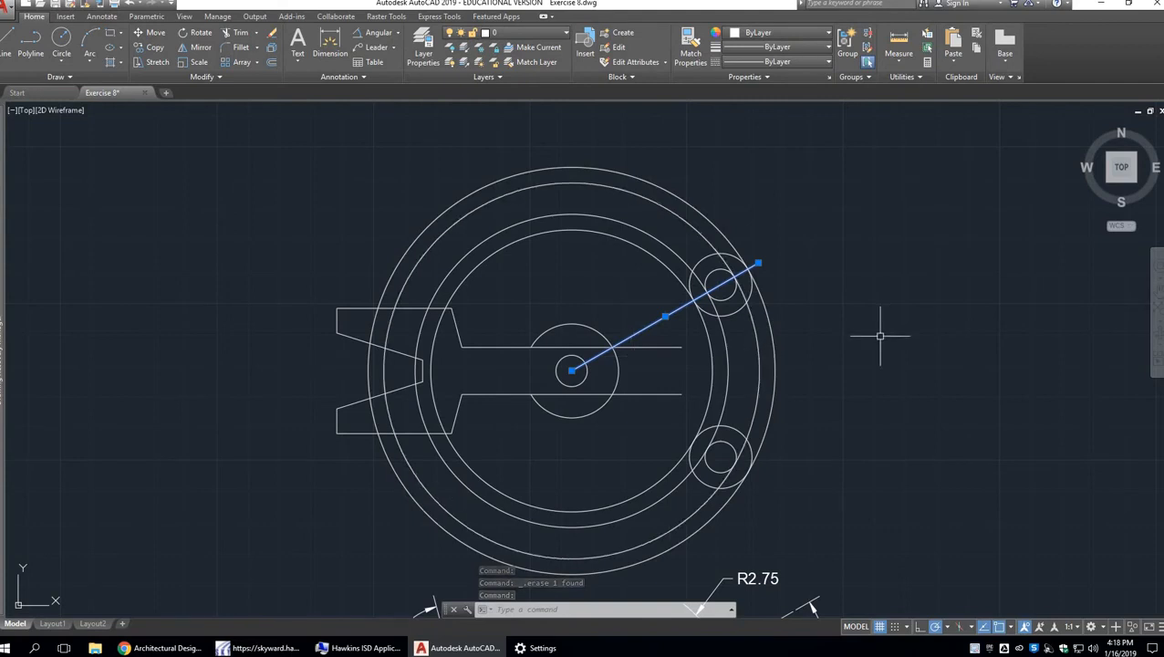
pyautogui.press('Delete')
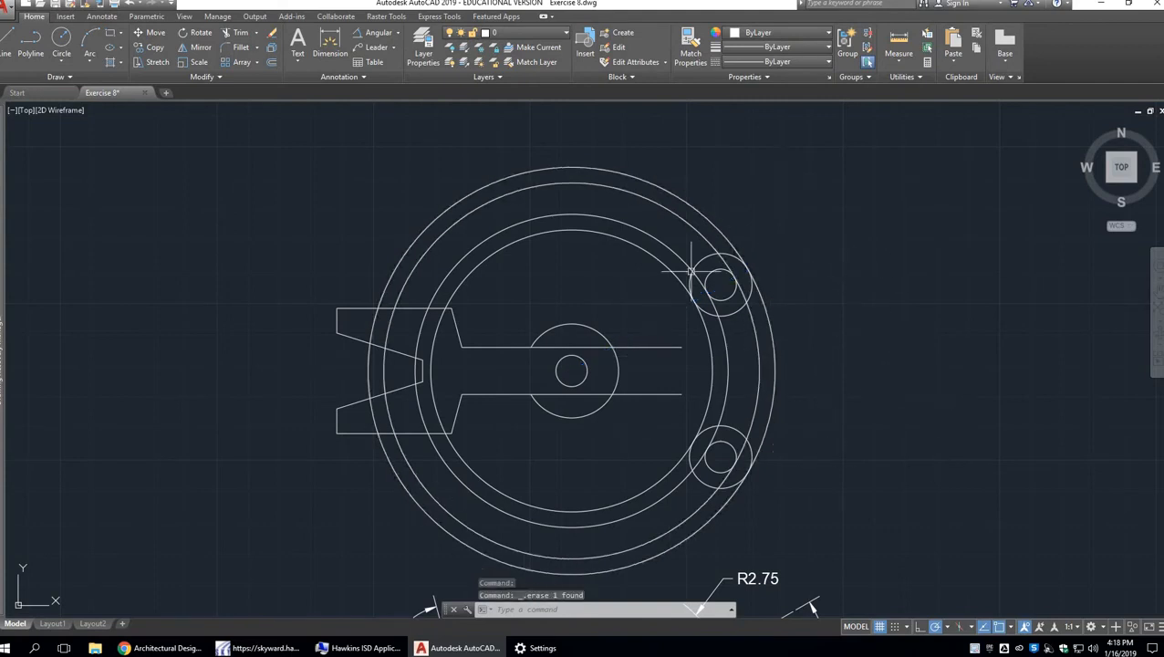
# Trim the four large circles against the slot-end circles, keeping only the arcs between the upper and lower ends on the right arm.
pyautogui.write('TR')
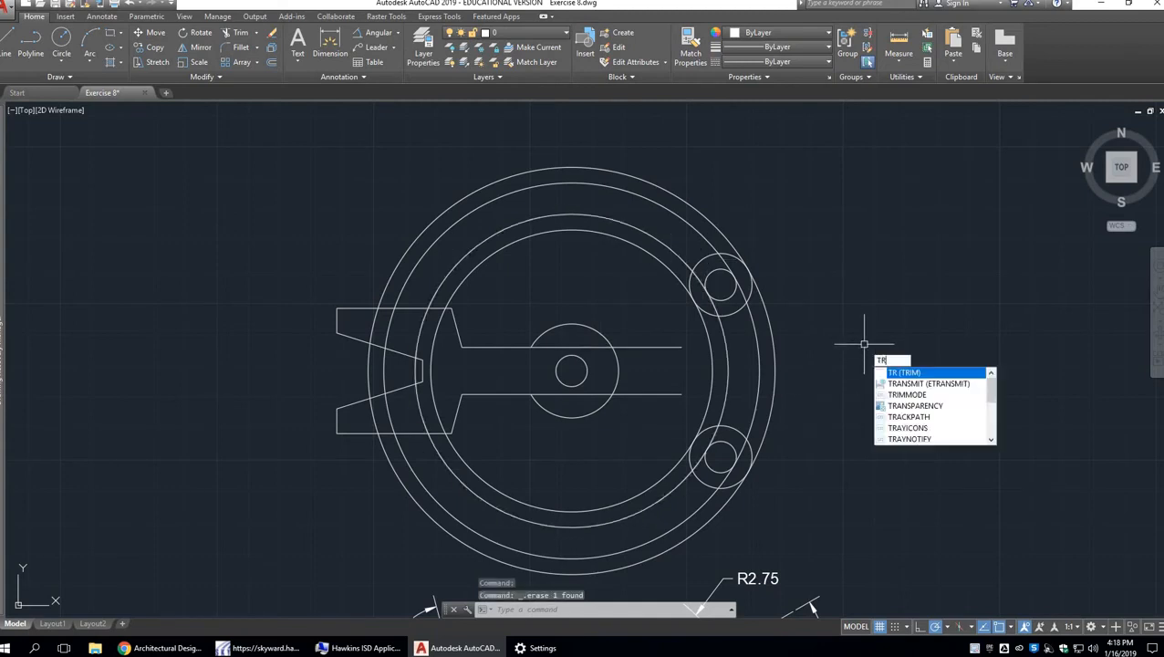
pyautogui.press('Return')
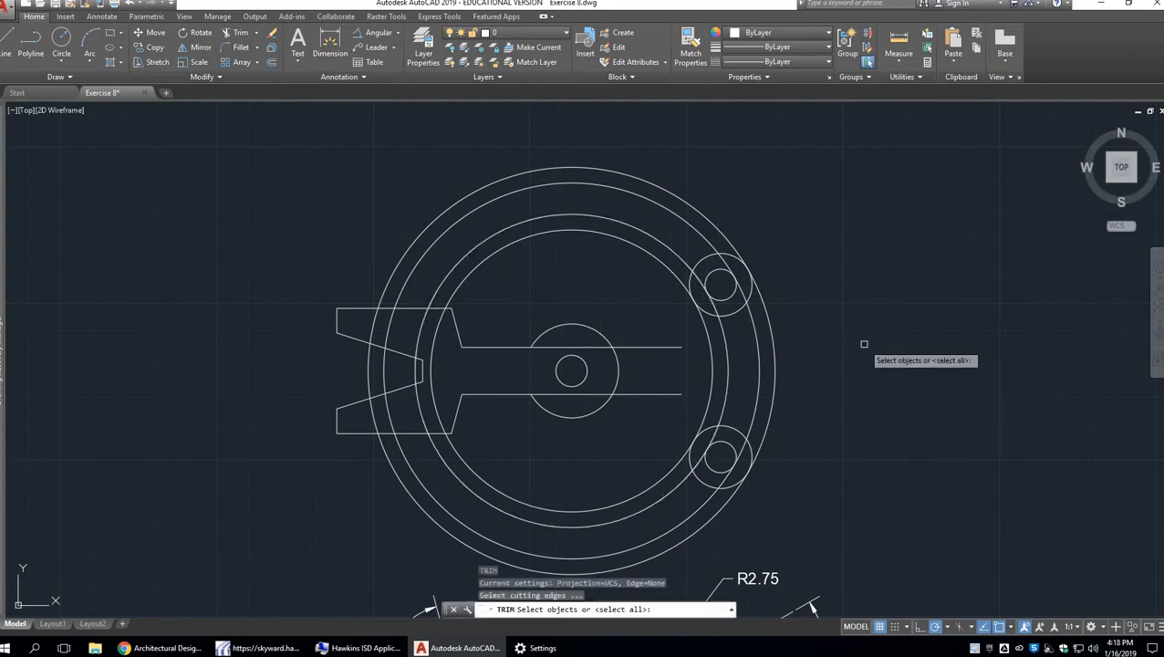
pyautogui.click(849, 514)
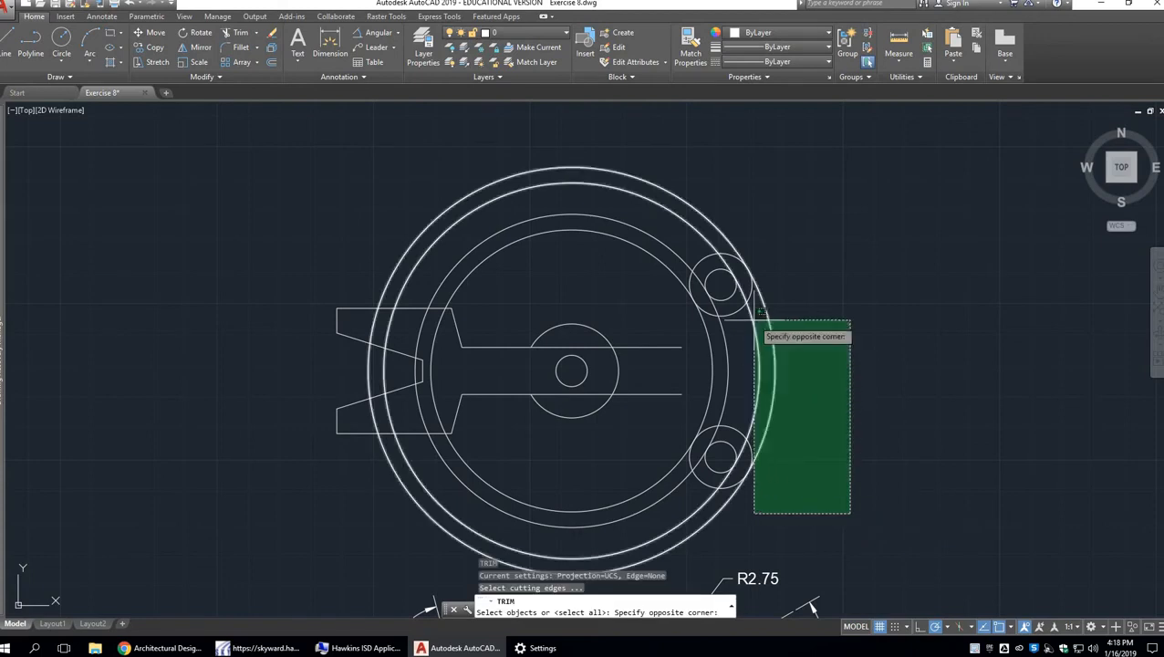
pyautogui.click(700, 239)
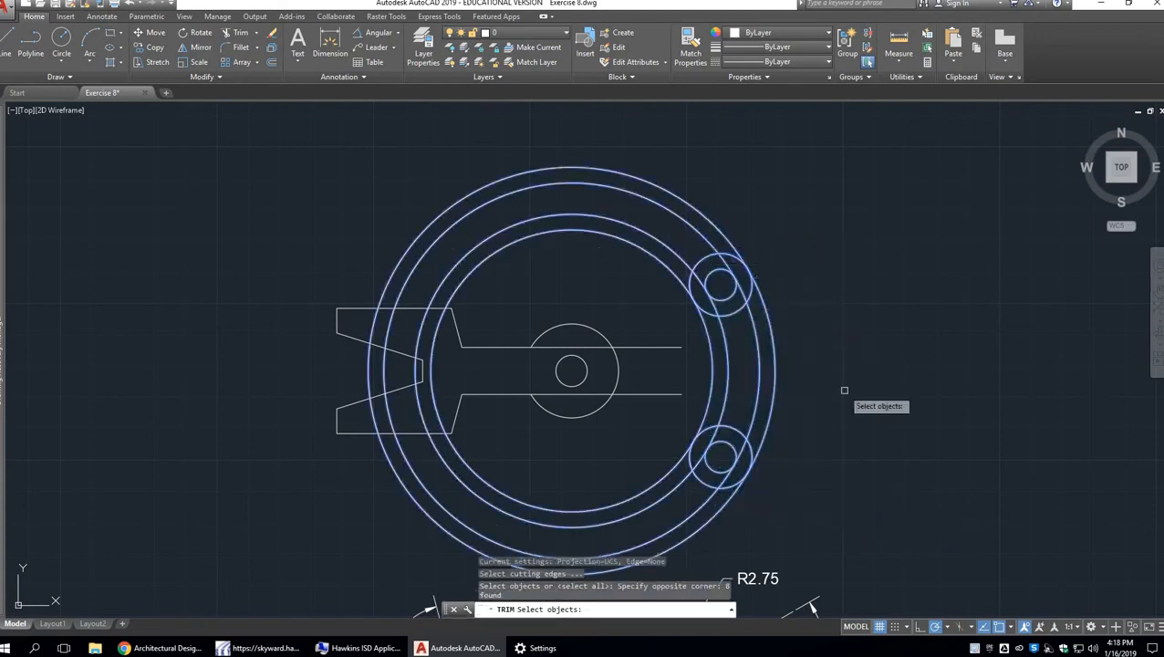
pyautogui.press('Return')
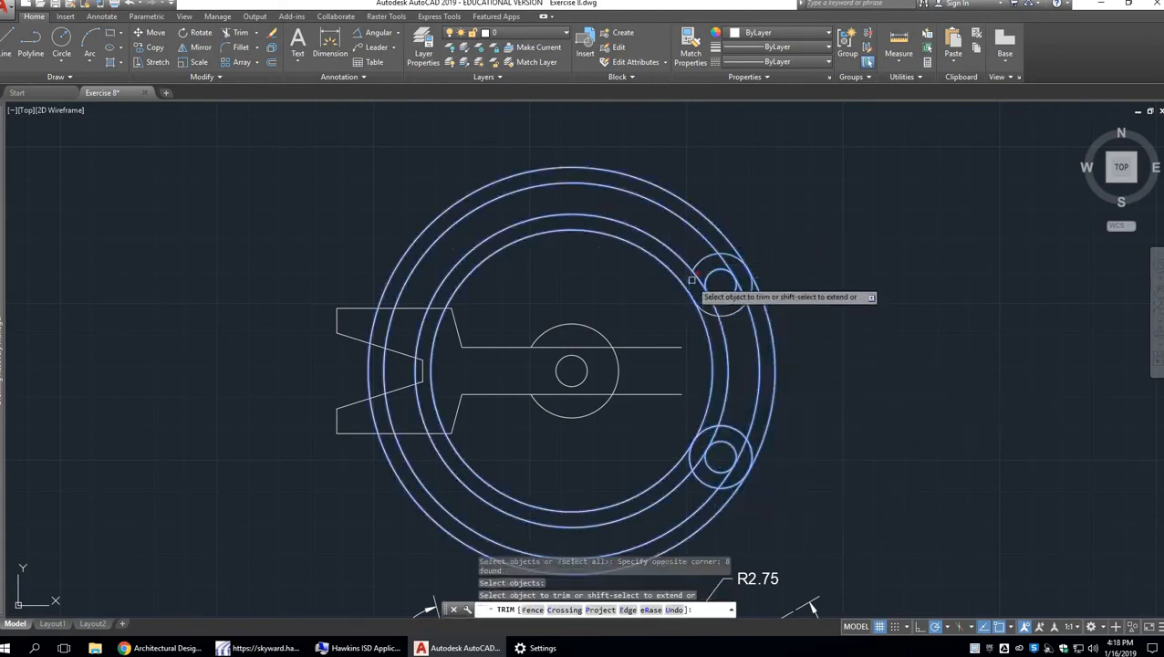
pyautogui.click(675, 244)
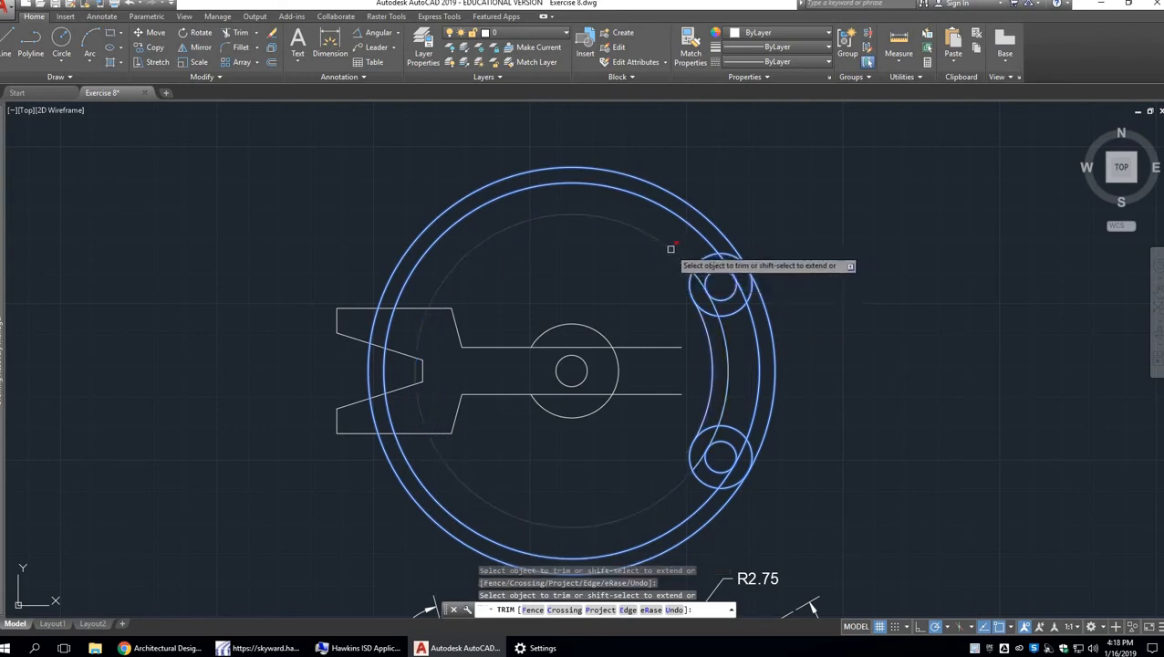
pyautogui.click(680, 228)
pyautogui.click(683, 219)
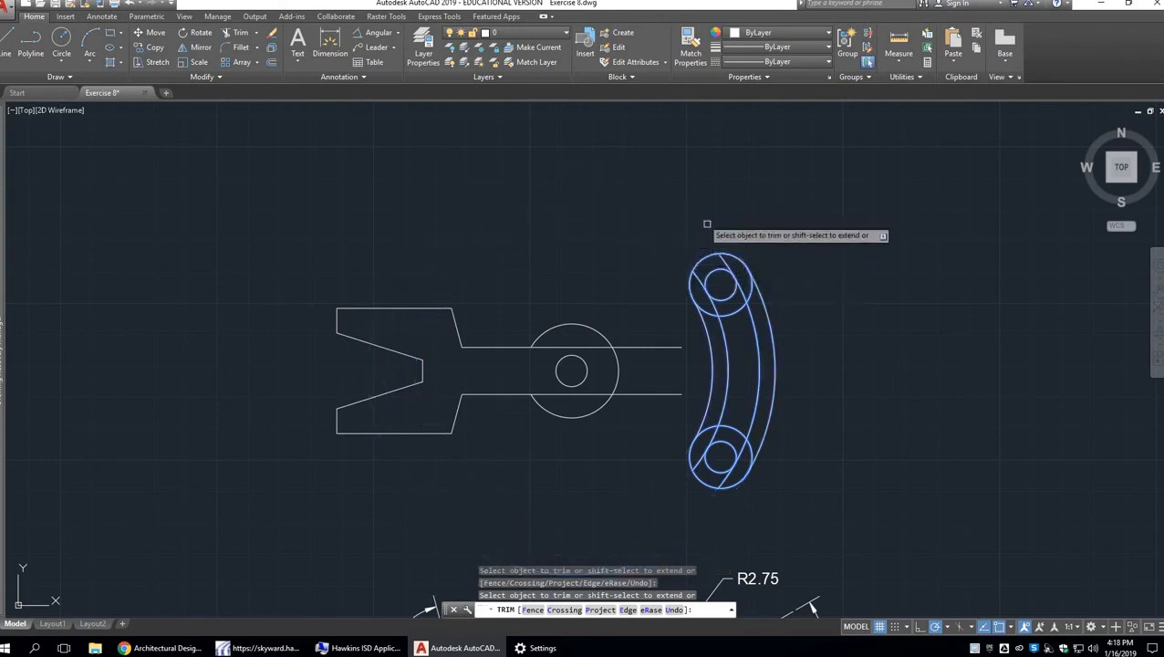
# Trim the end circles and overlapping arc ends at both ends of the curved arm, leaving a clean inner slot and outer outline.
pyautogui.click(723, 263)
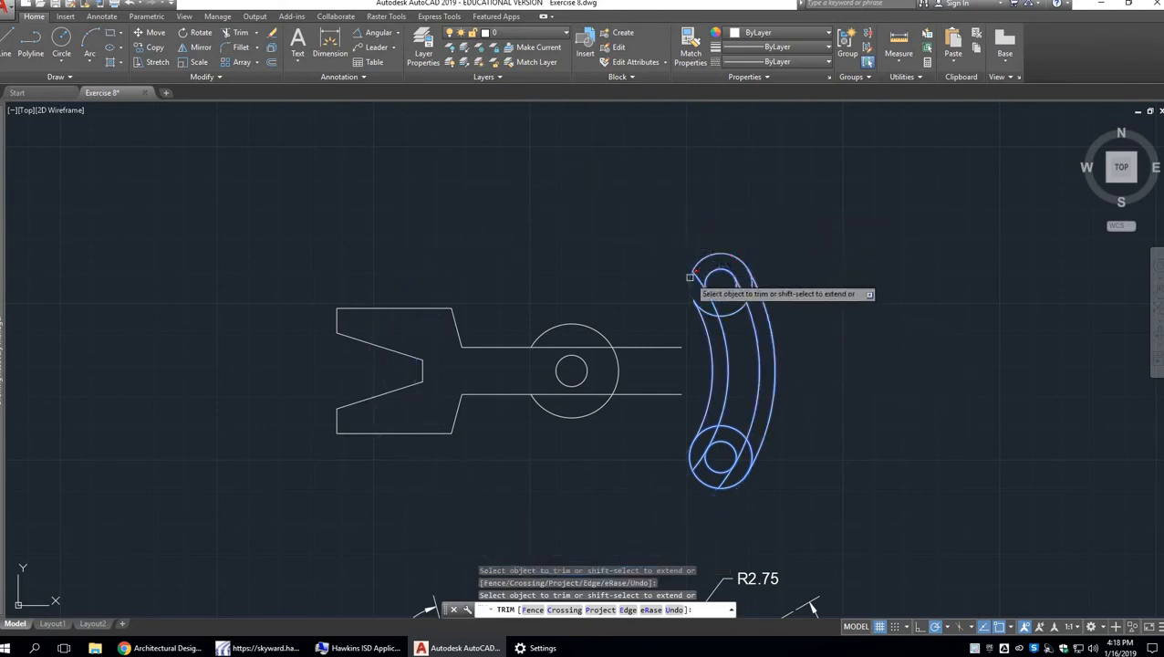
pyautogui.click(697, 277)
pyautogui.click(717, 295)
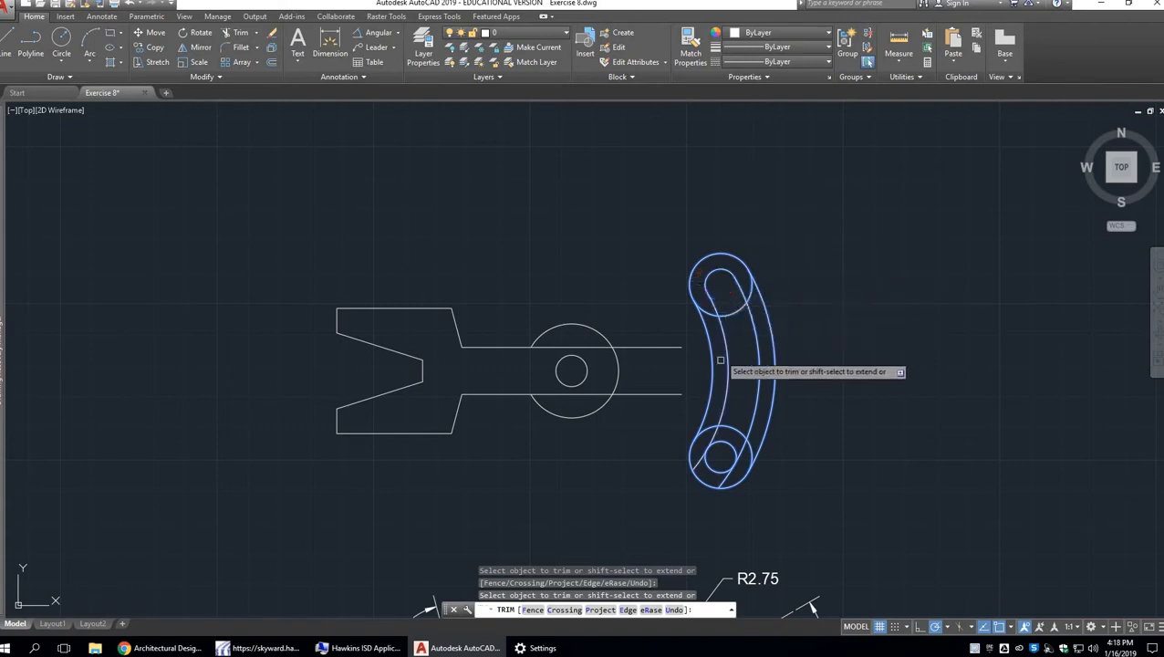
pyautogui.click(729, 432)
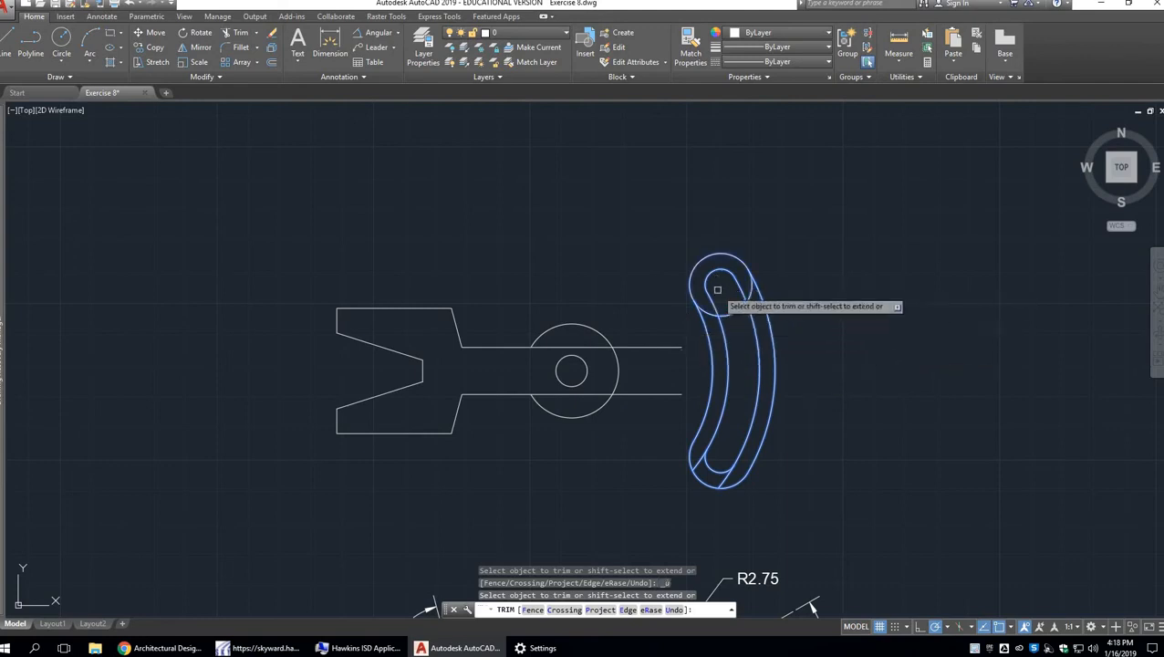
pyautogui.click(735, 312)
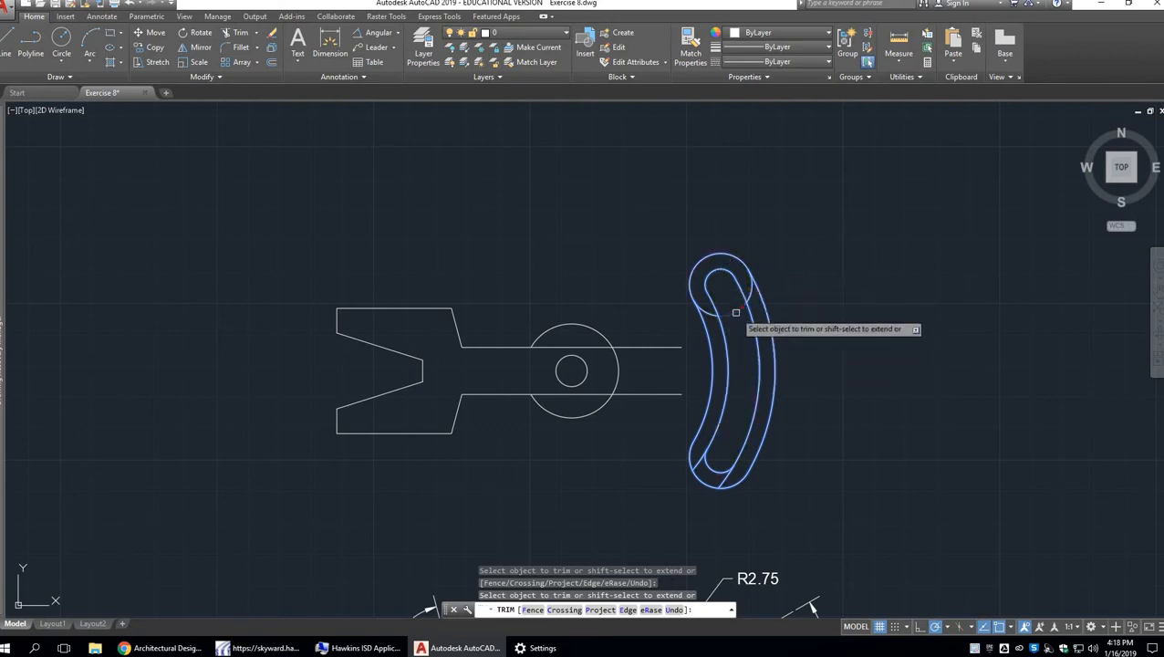
pyautogui.click(749, 293)
pyautogui.click(708, 311)
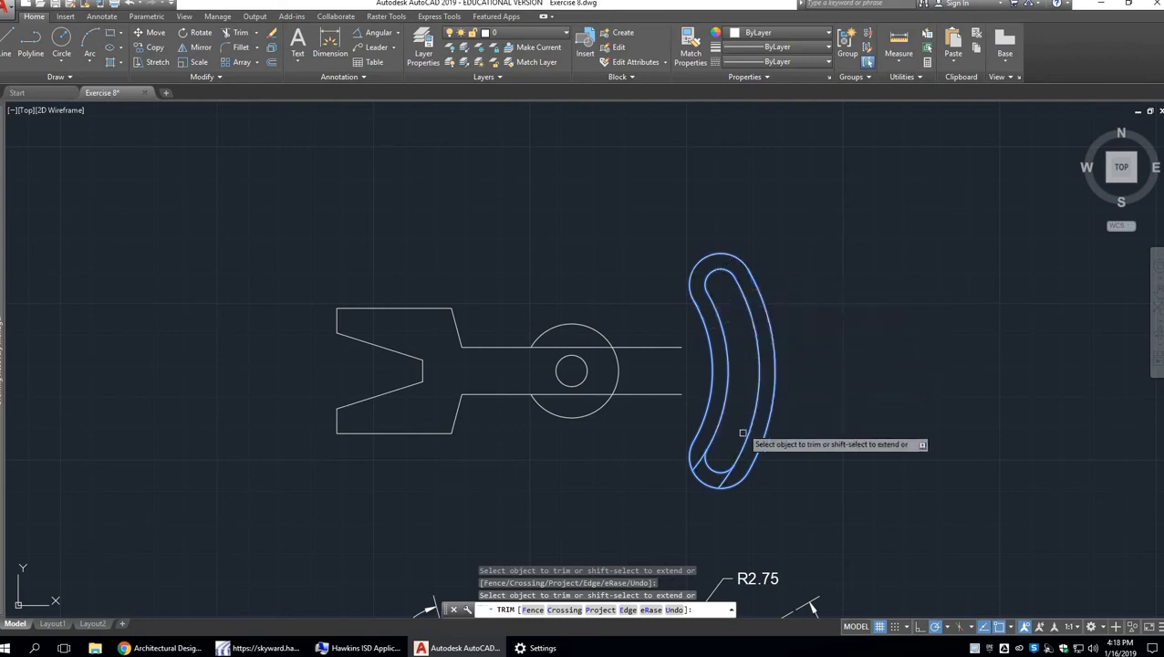
pyautogui.click(703, 474)
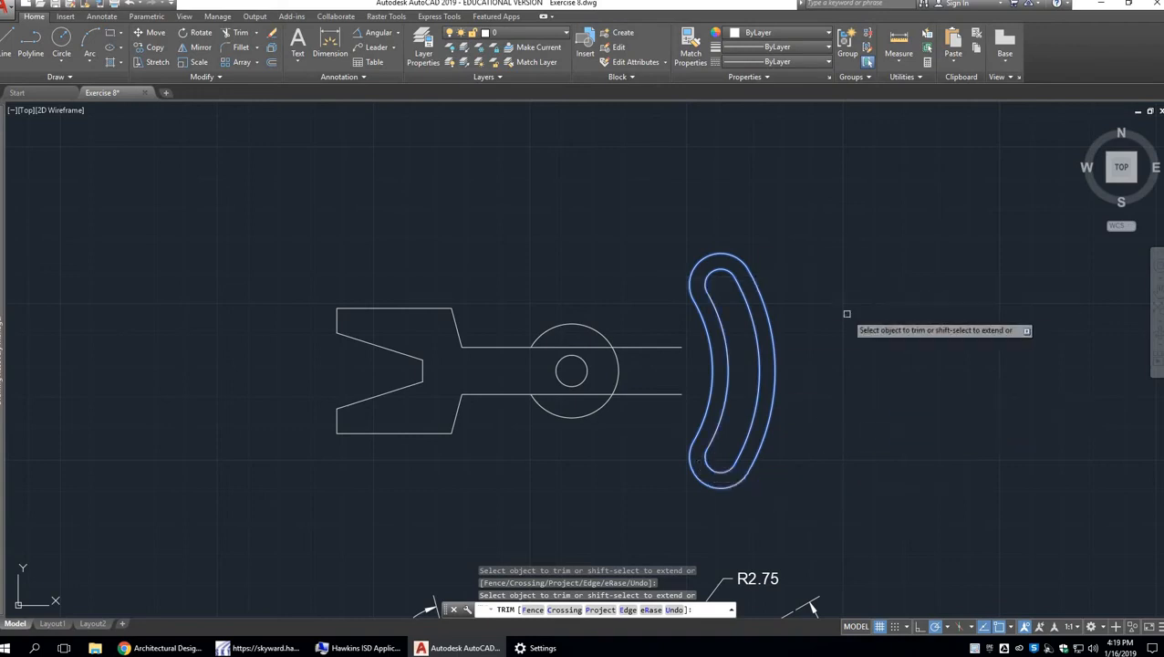
pyautogui.press('Return')
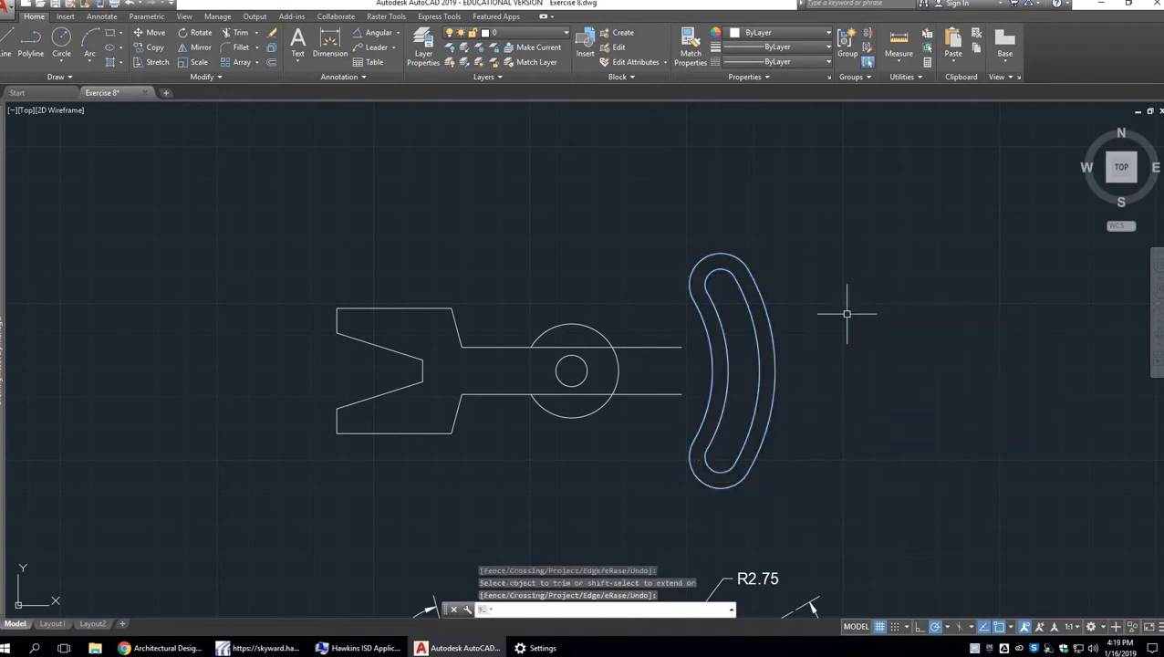
# Extend the two horizontal arm lines to meet the inner side arc of the curved slot's outer outline.
pyautogui.scroll(-1, 803, 380)
pyautogui.moveTo(885, 381)
pyautogui.mouseDown(button='middle')
pyautogui.moveTo(837, 210)
pyautogui.moveTo(824, 203)
pyautogui.moveTo(744, 281)
pyautogui.mouseUp(button='middle')
pyautogui.scroll(2, 676, 281)
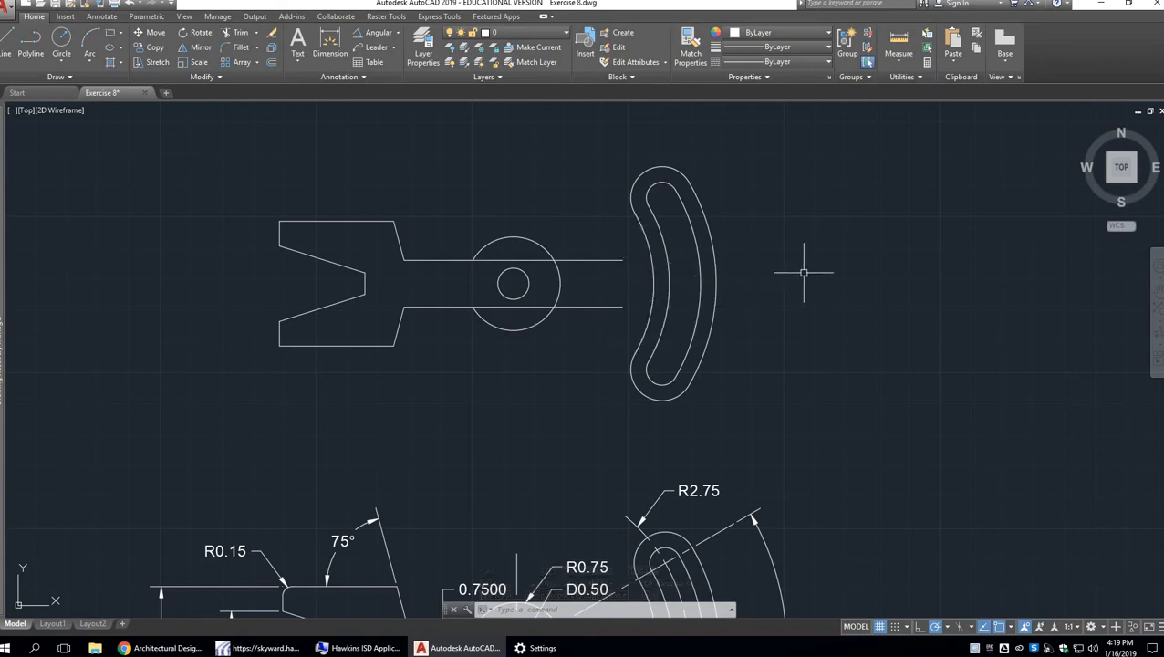
pyautogui.write('x')
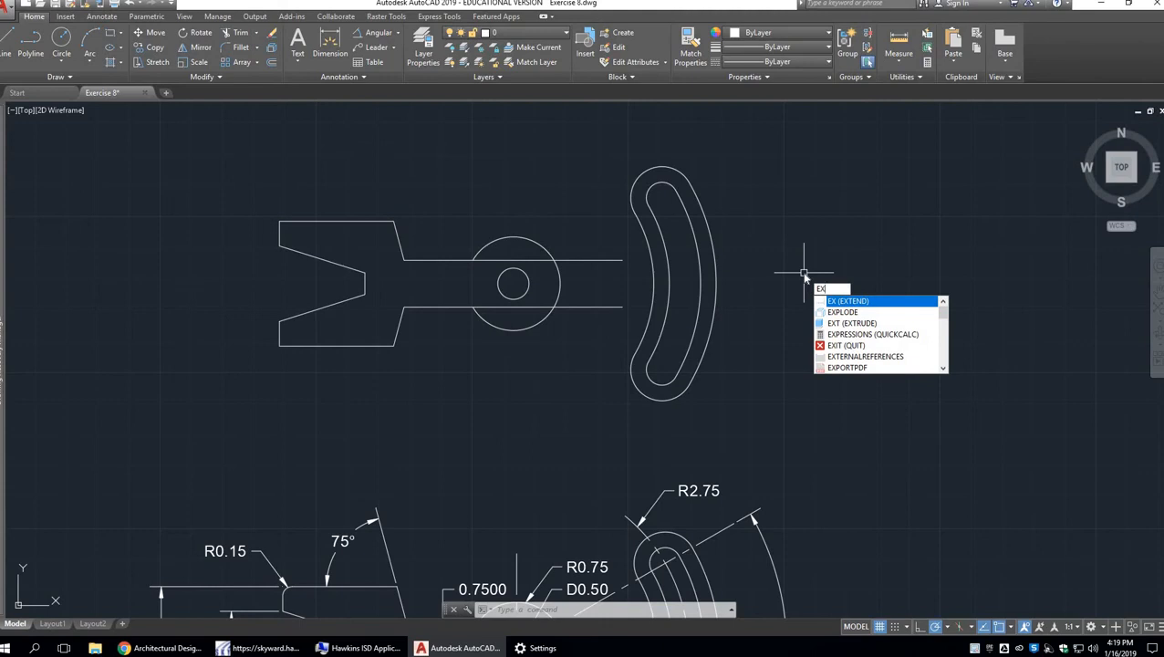
pyautogui.press('Return')
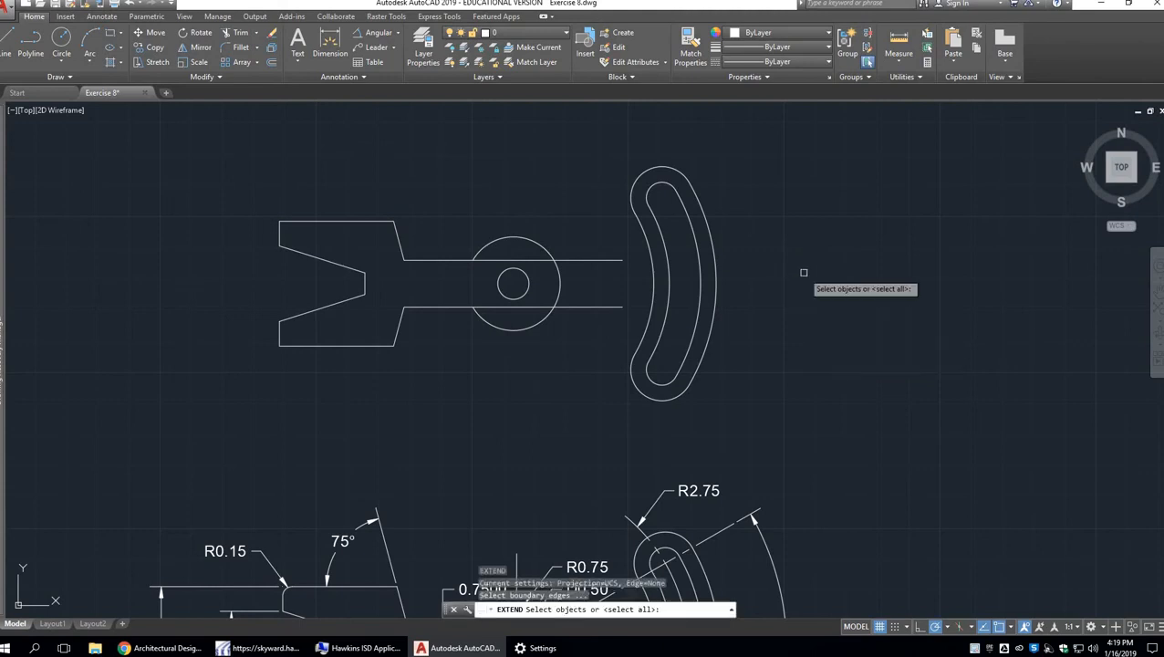
pyautogui.click(649, 266)
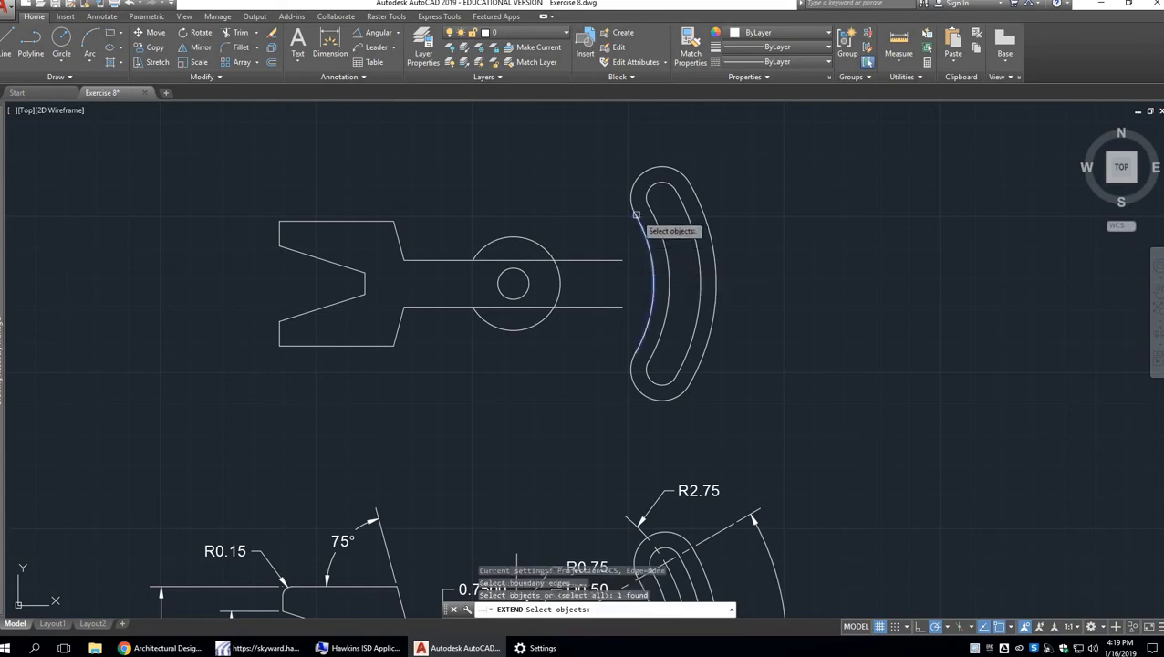
pyautogui.click(617, 260)
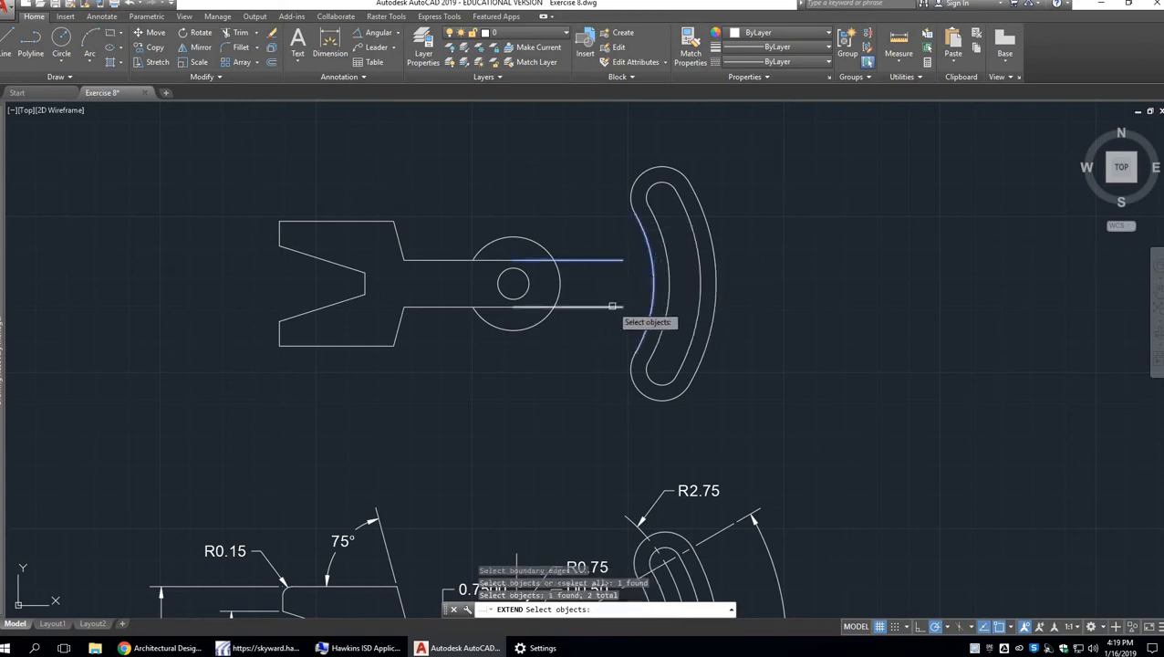
pyautogui.click(612, 306)
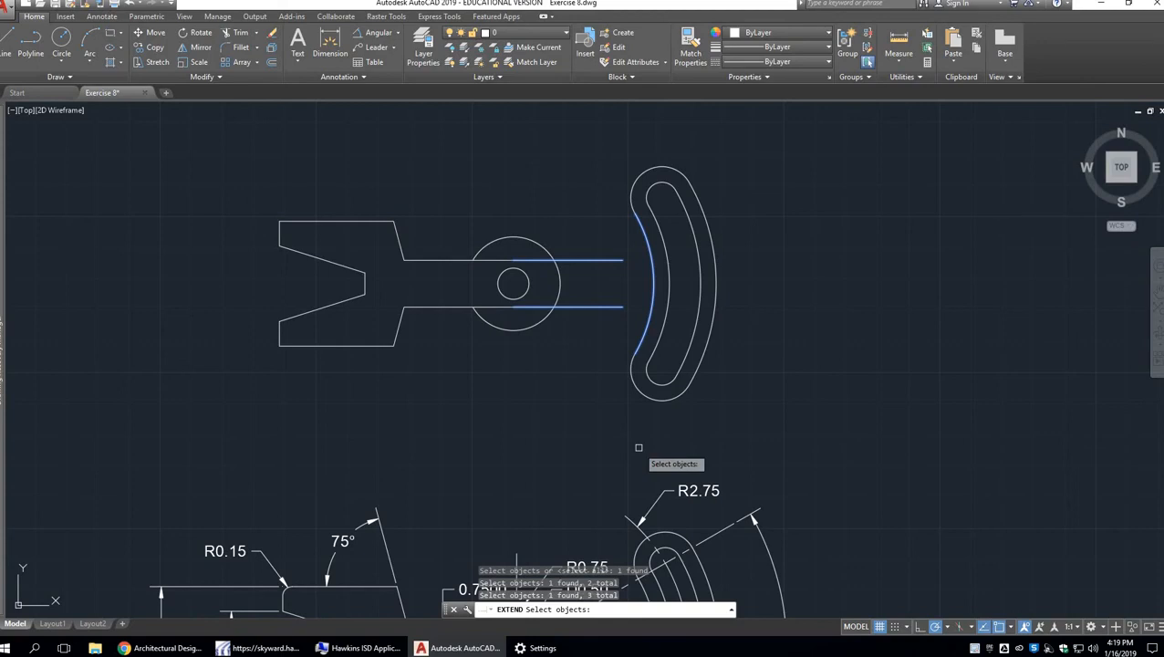
pyautogui.press('Return')
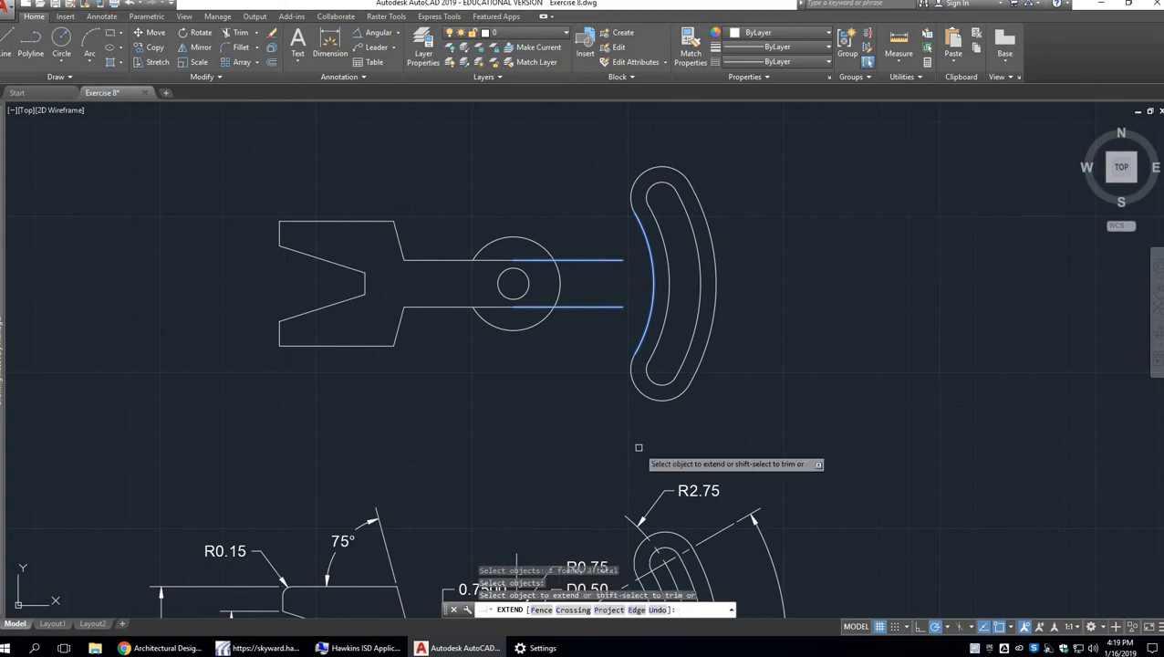
pyautogui.click(616, 260)
pyautogui.click(610, 308)
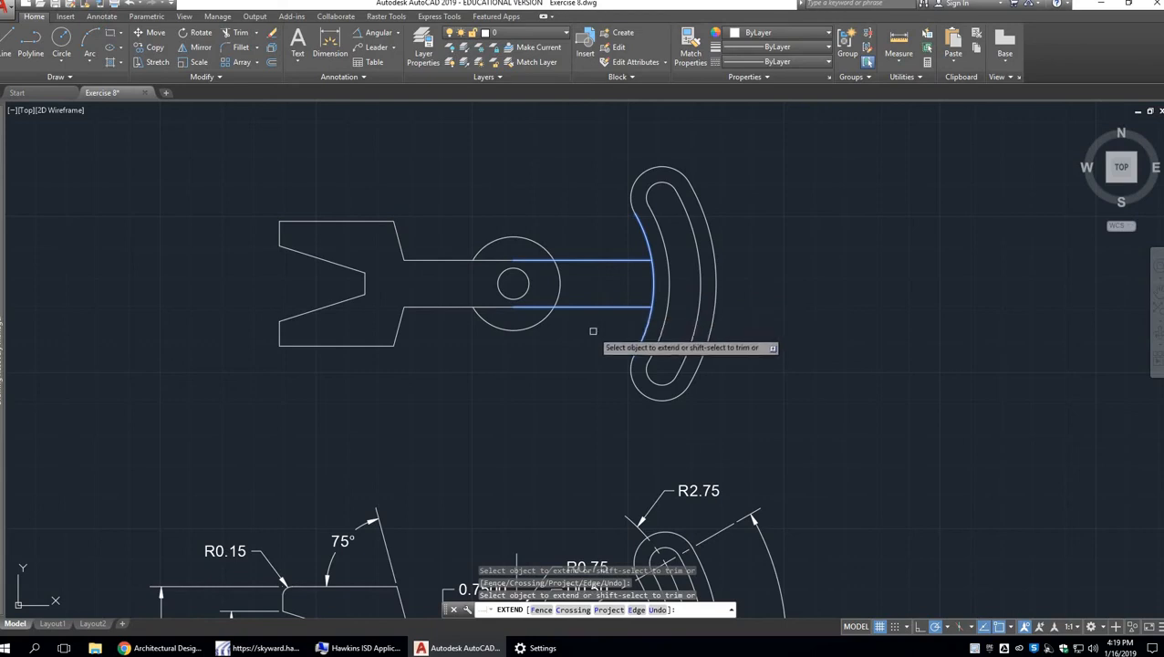
pyautogui.press('Return')
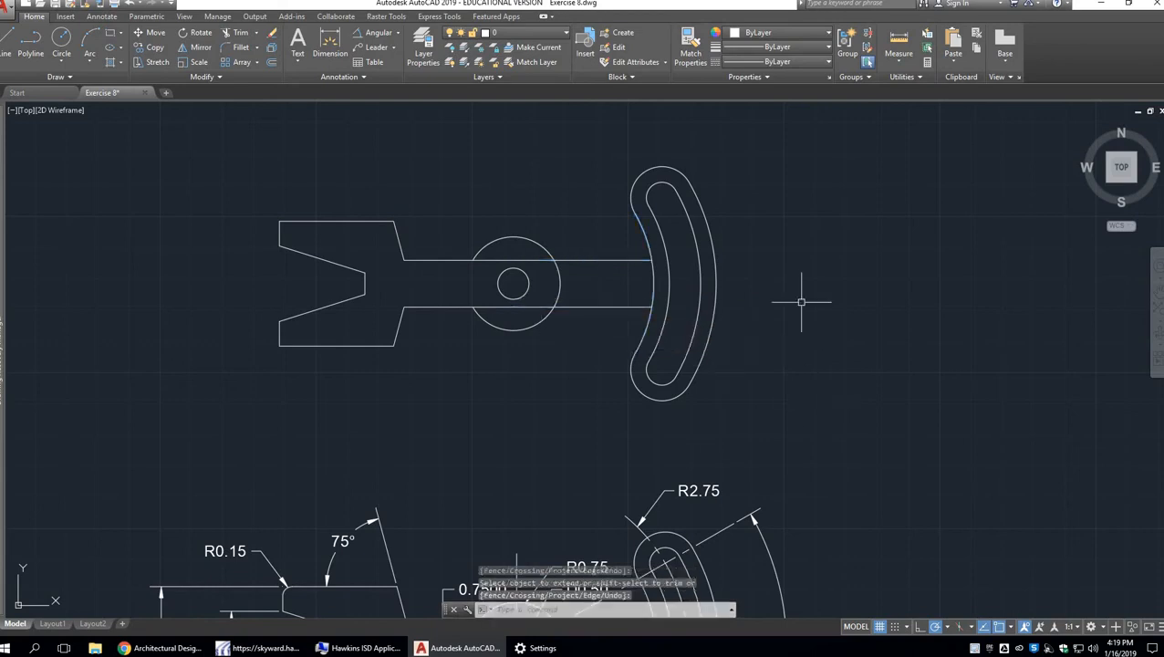
# Trim the curved outline's inner side arc between the two horizontal arm lines, using the whole part as cutting edges.
pyautogui.scroll(-2, 796, 277)
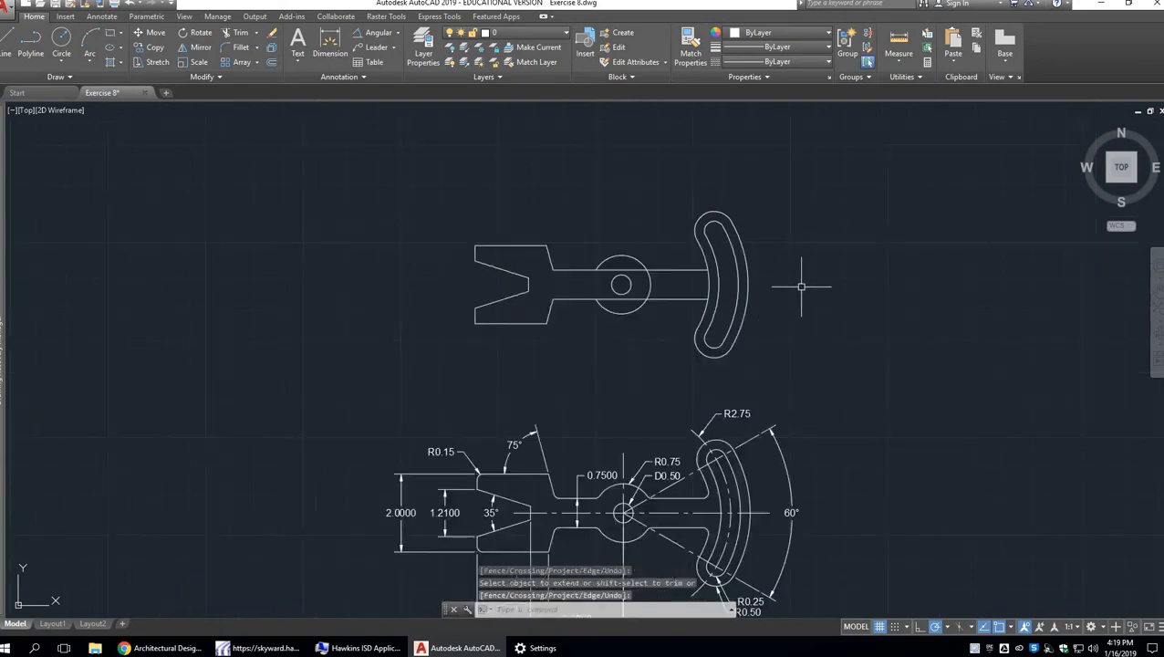
pyautogui.moveTo(810, 285); pyautogui.dragTo(772, 202, button='middle')
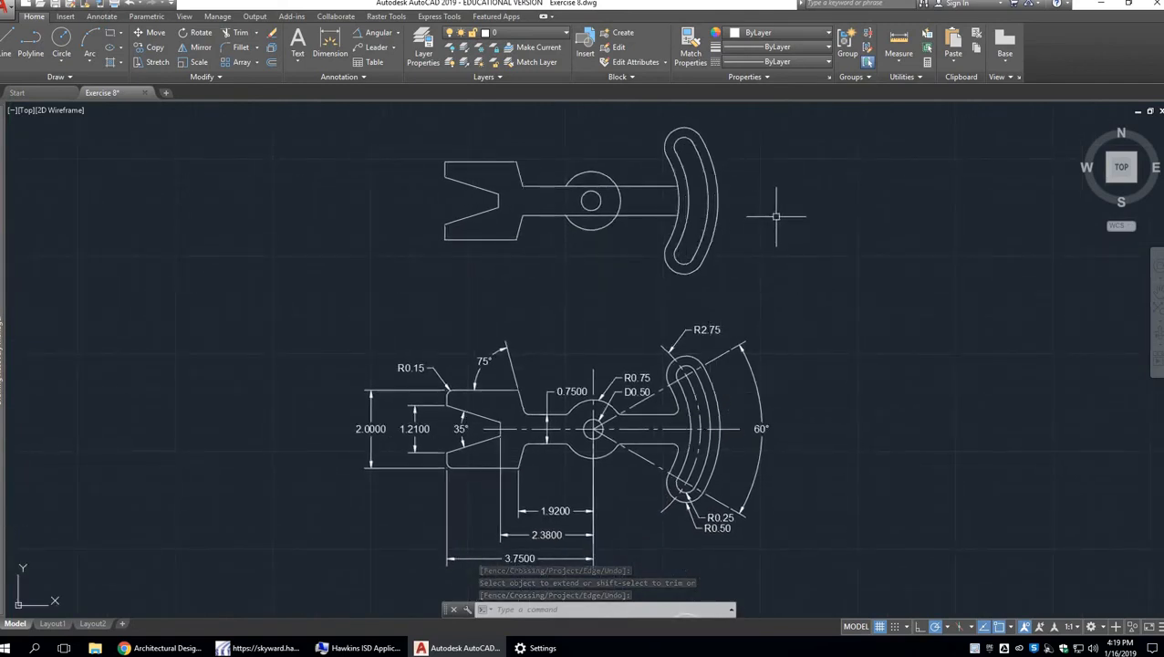
pyautogui.write('tr')
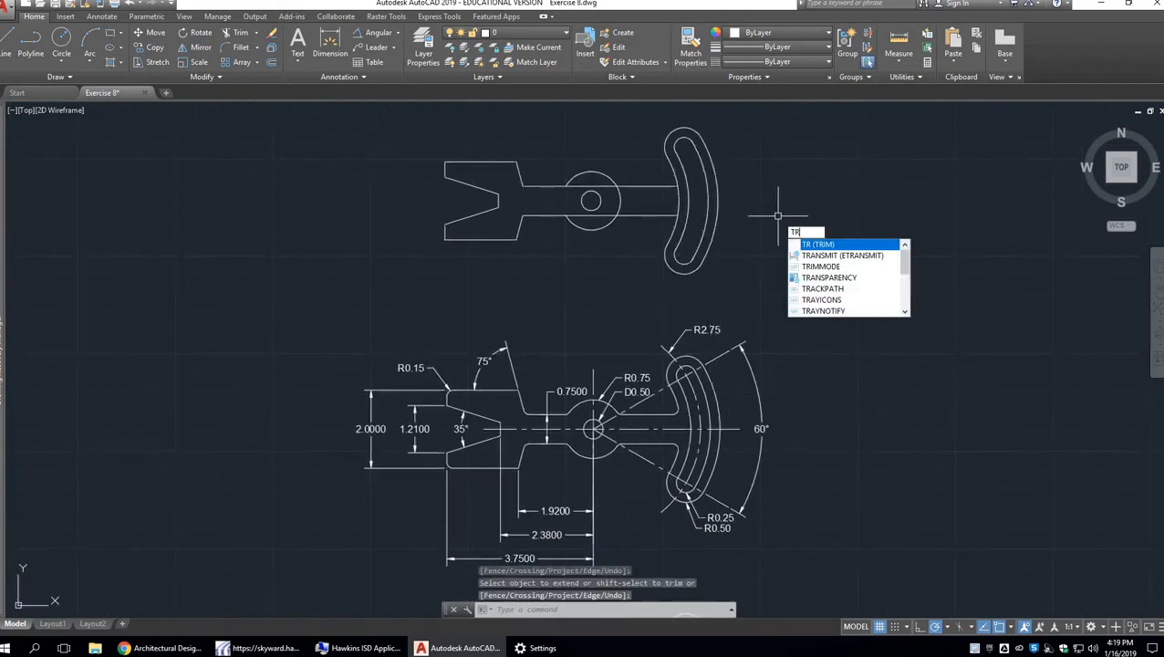
pyautogui.press('Return')
pyautogui.click(824, 274)
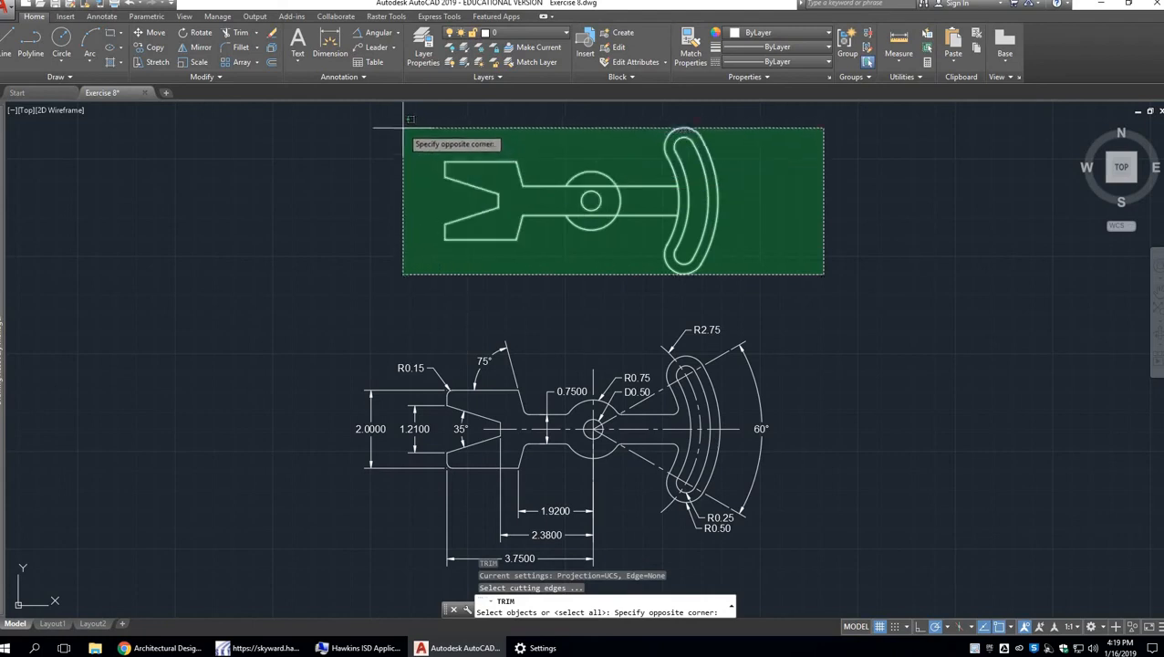
pyautogui.click(370, 102)
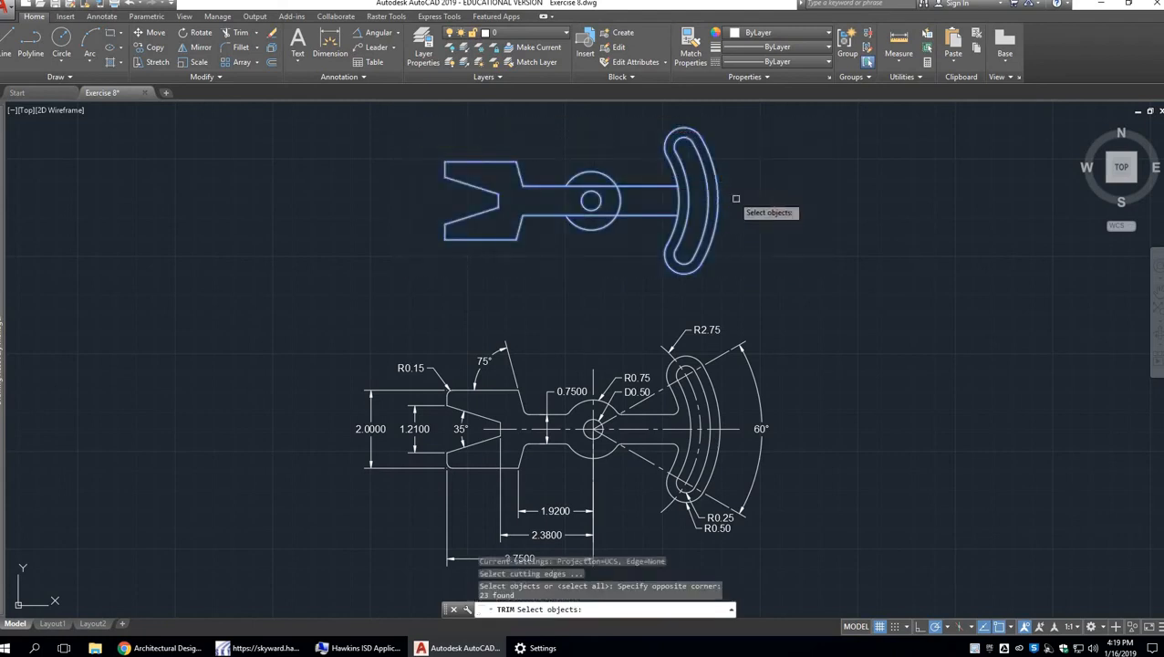
pyautogui.press('Return')
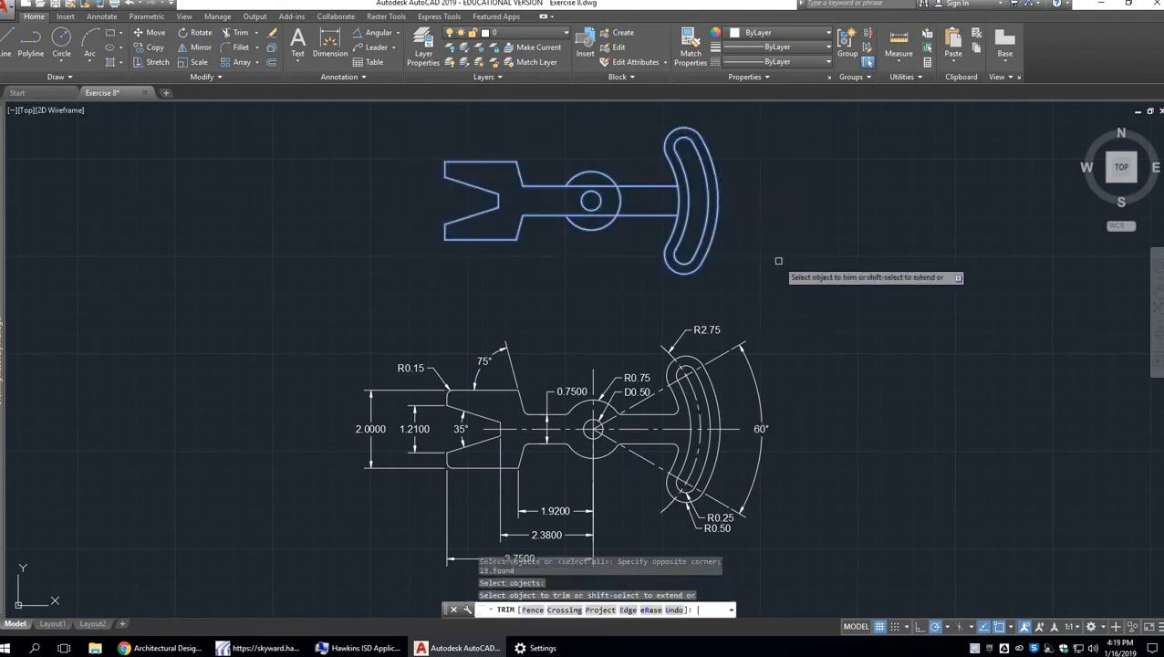
pyautogui.click(678, 199)
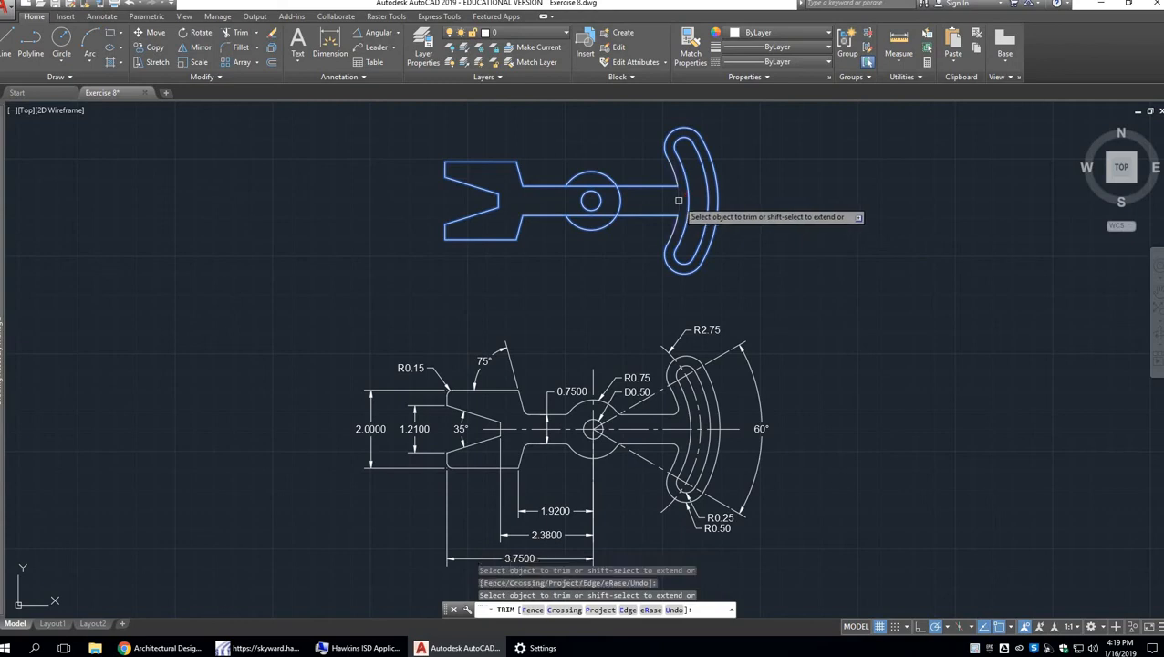
# Trim the arm line segments crossing the hub circle and the hub's arc between the arm lines on the slot side.
pyautogui.click(605, 187)
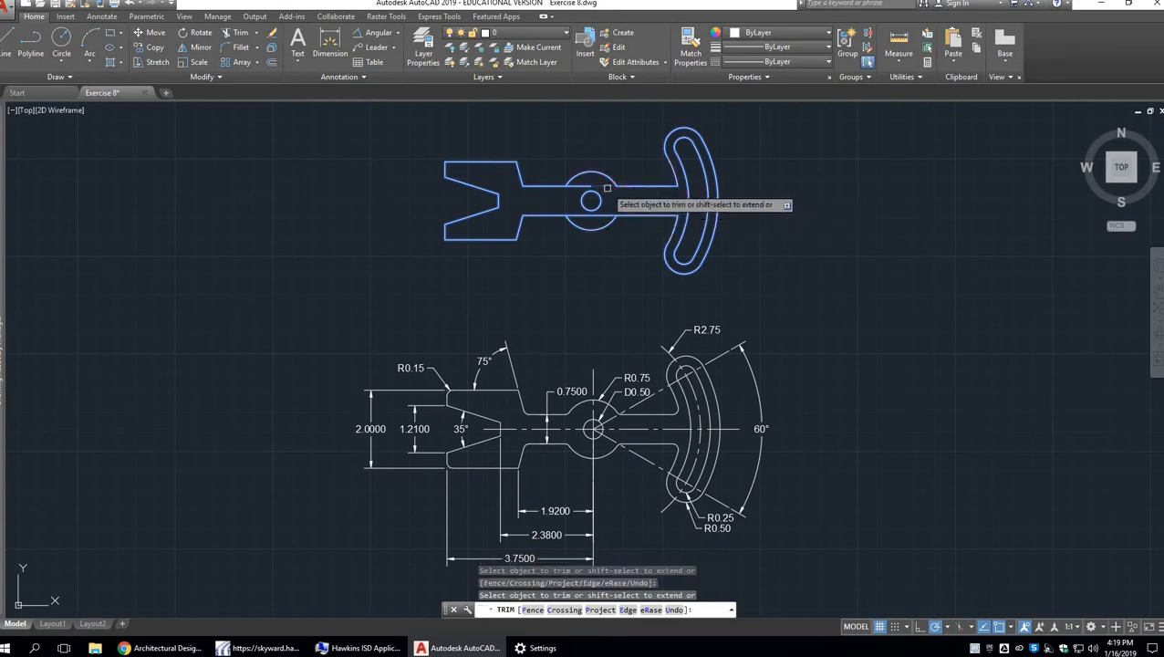
pyautogui.click(576, 187)
pyautogui.click(576, 217)
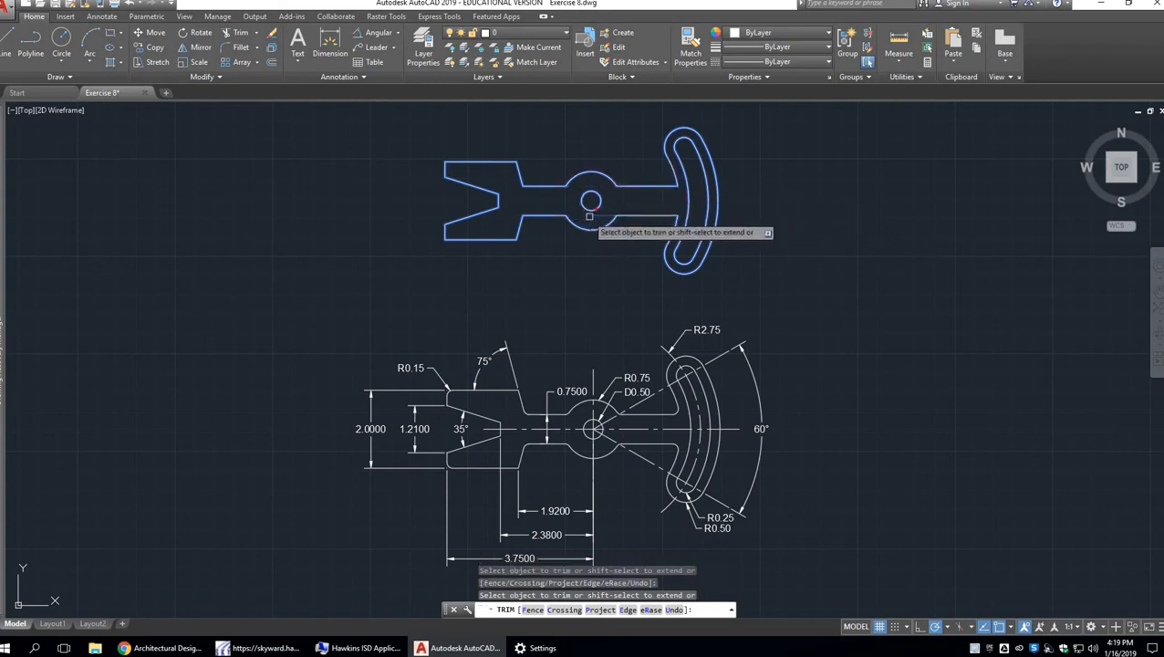
pyautogui.click(599, 215)
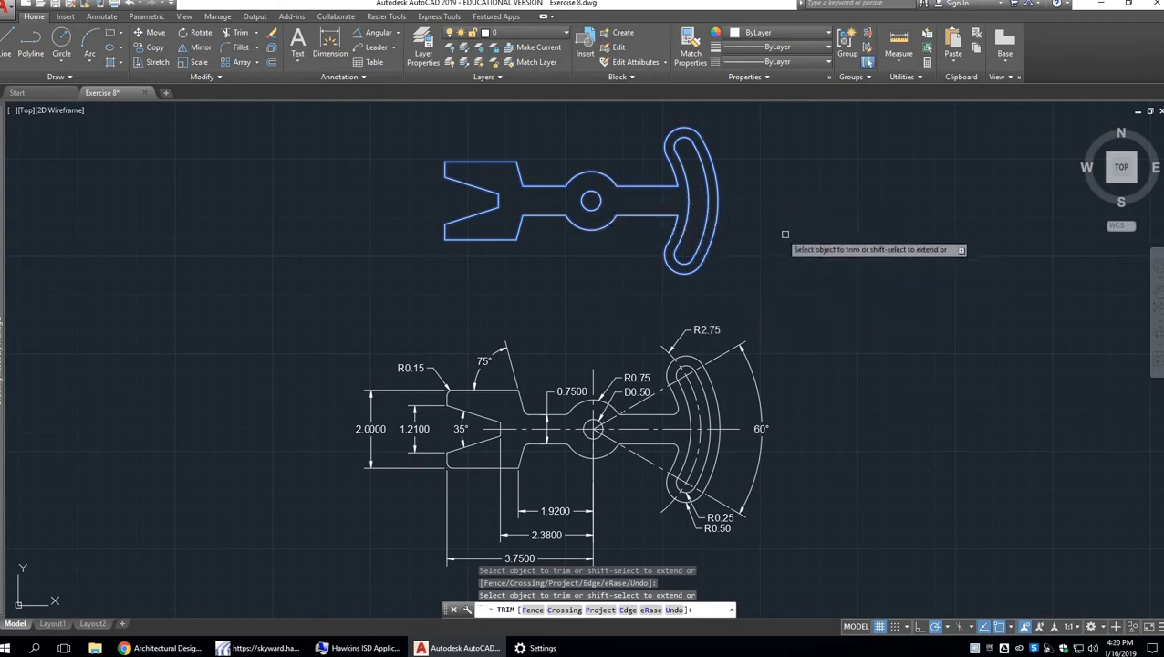
pyautogui.press('Return')
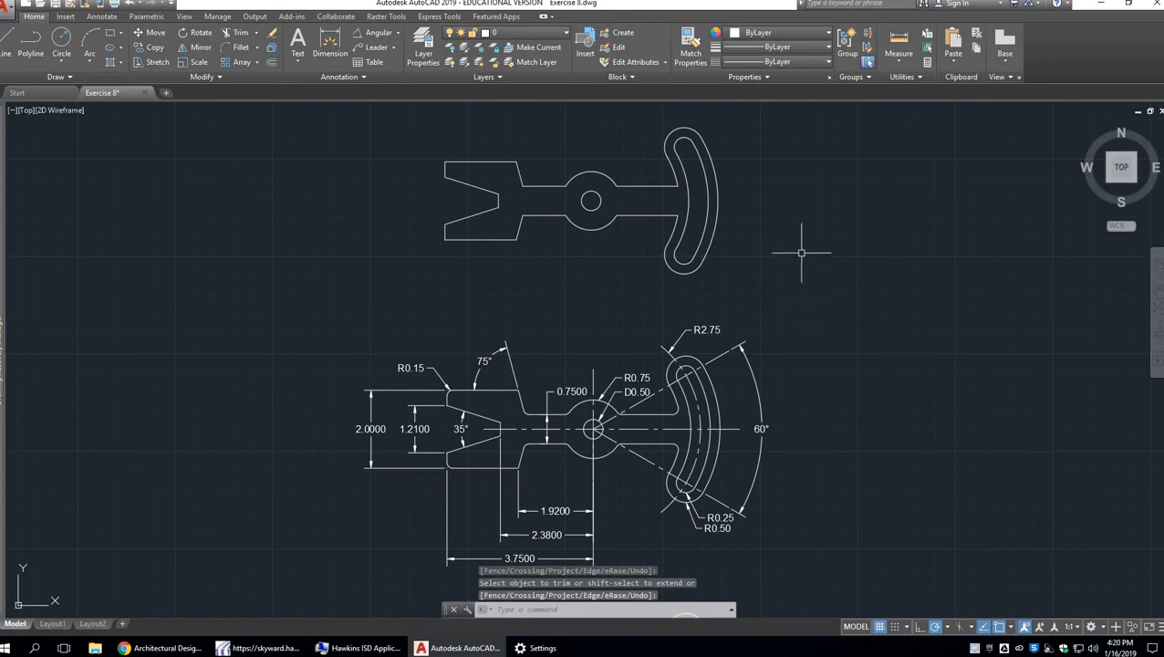
# Check the corner radius on the dimensioned reference and fillet the forked end's upper outer corner with radius 0.15.
pyautogui.scroll(4, 431, 407)
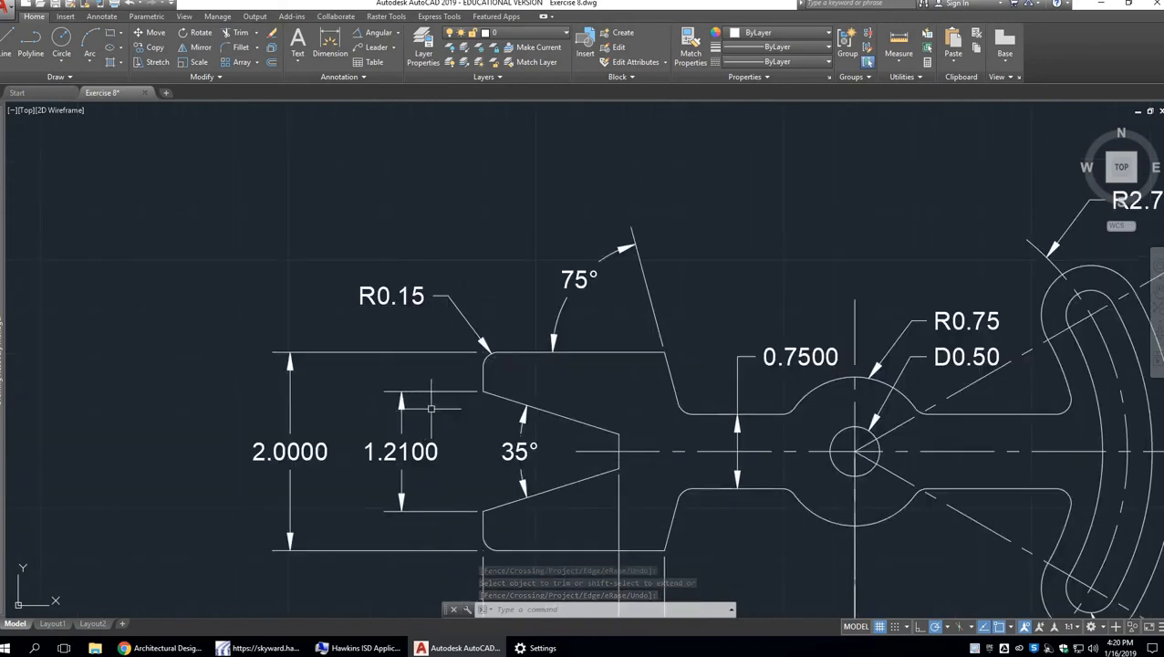
pyautogui.moveTo(431, 408); pyautogui.dragTo(426, 322, button='middle')
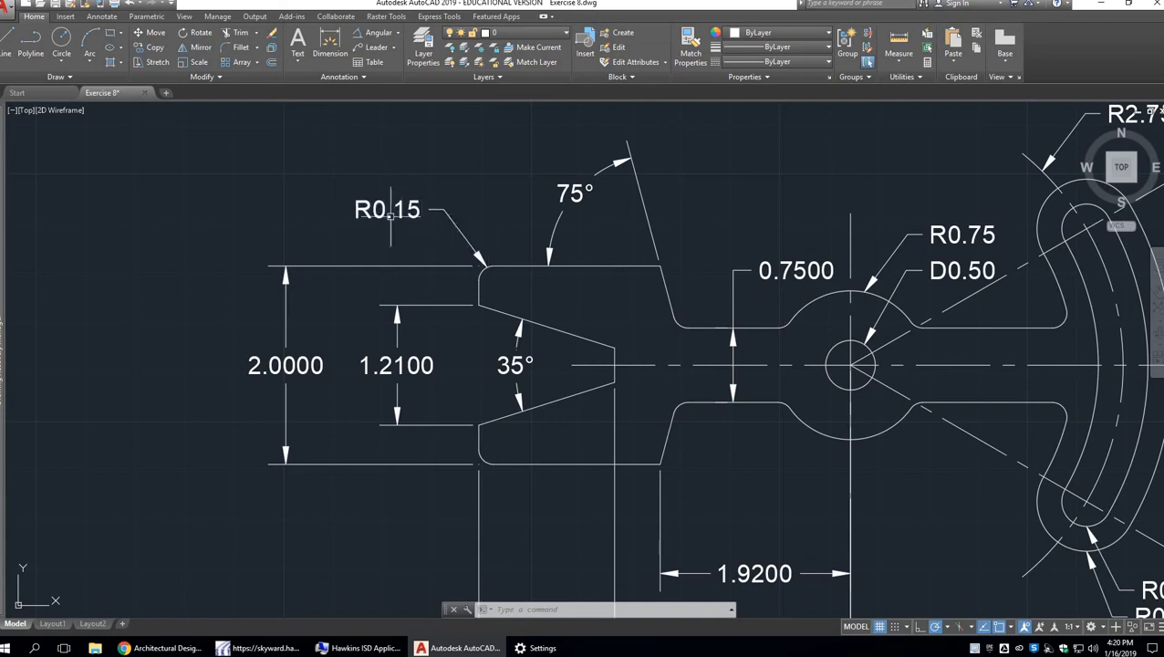
pyautogui.scroll(-2, 547, 274)
pyautogui.moveTo(590, 259); pyautogui.dragTo(536, 400, button='middle')
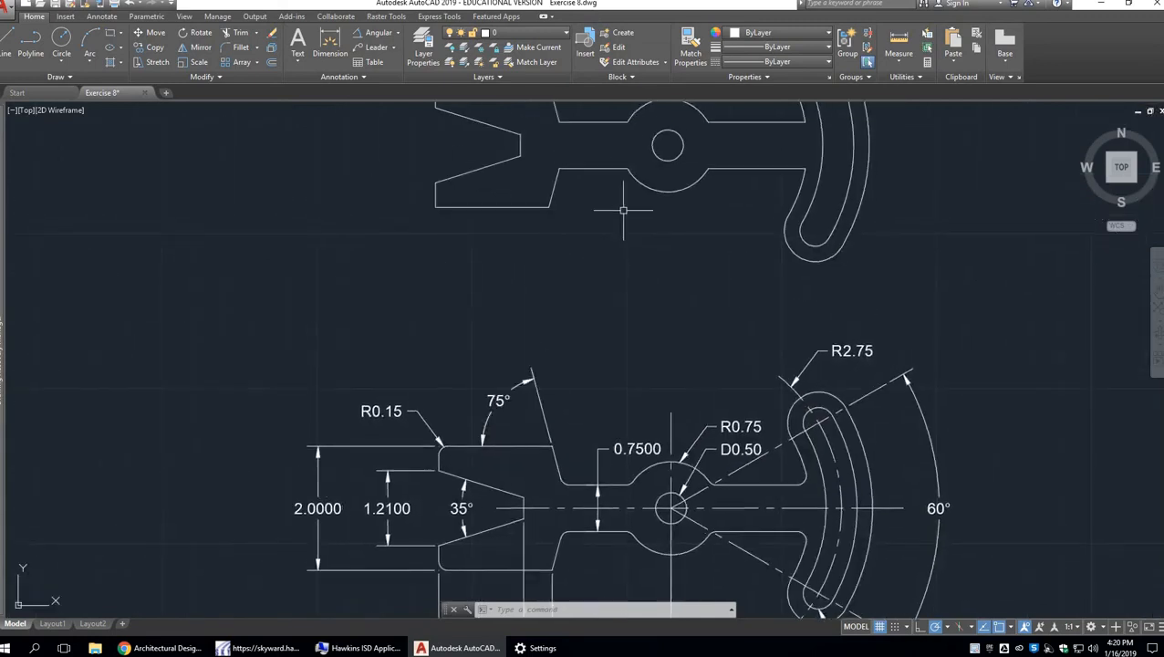
pyautogui.moveTo(623, 210); pyautogui.dragTo(562, 373, button='middle')
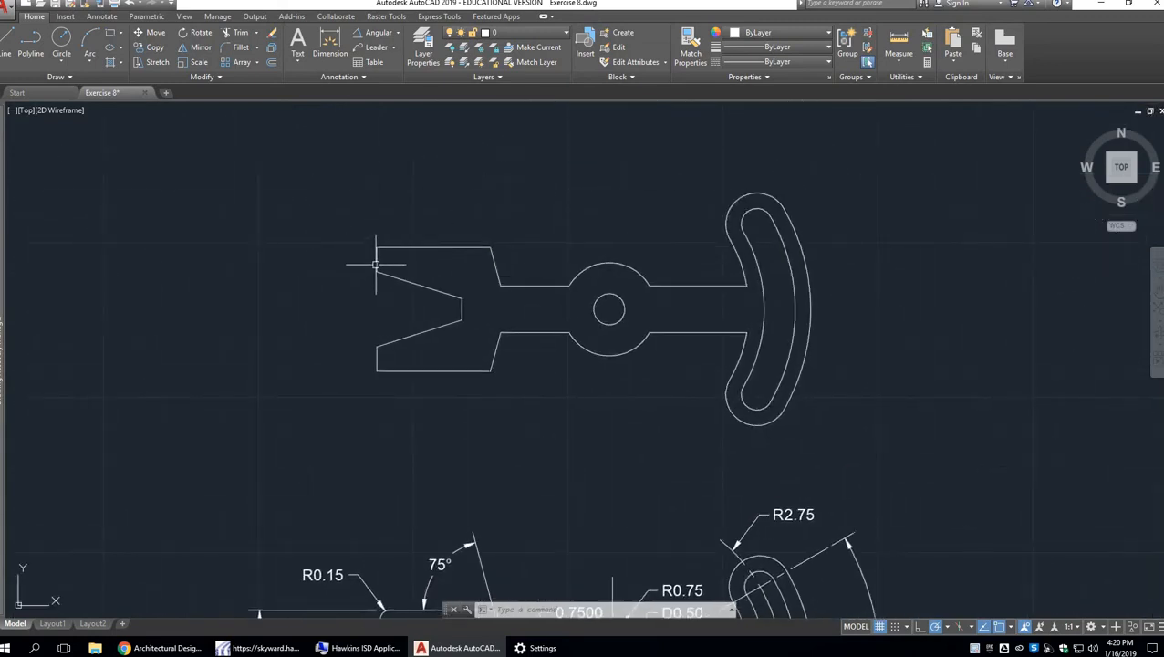
pyautogui.scroll(4, 376, 253)
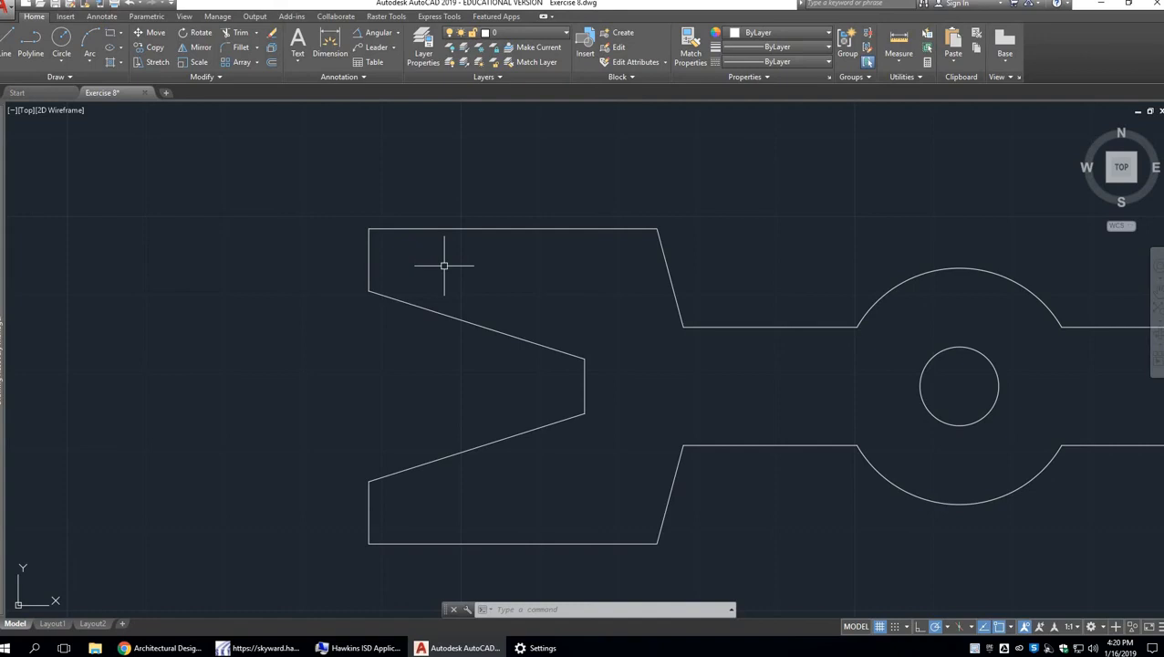
pyautogui.write('F')
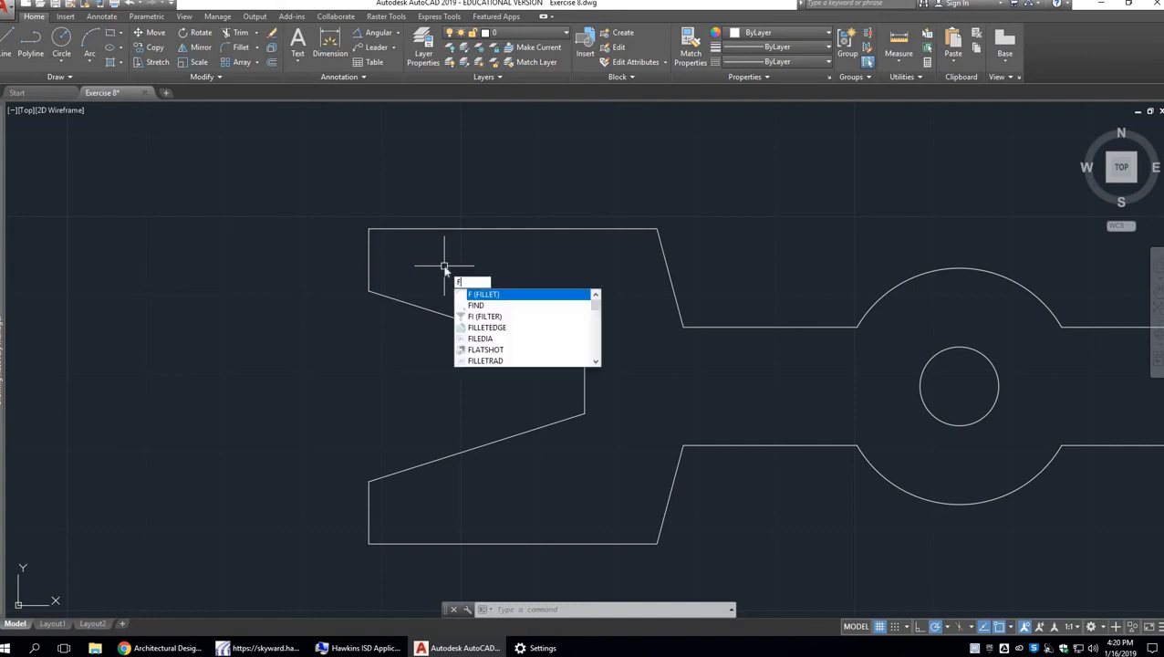
pyautogui.press('Return')
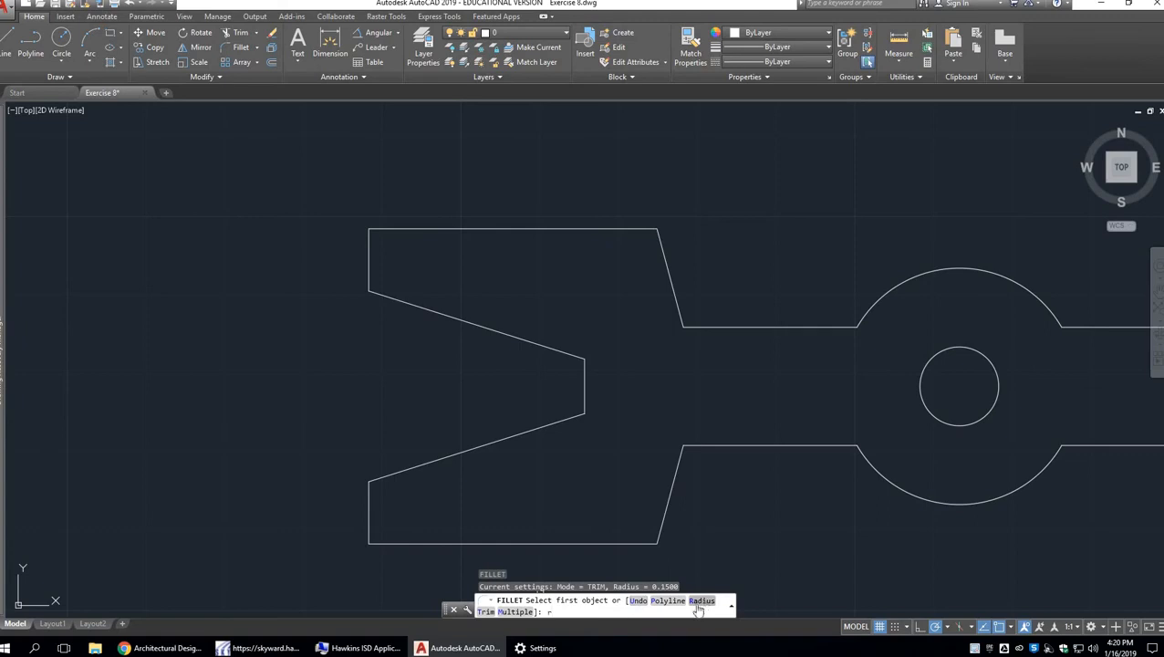
pyautogui.press('Return')
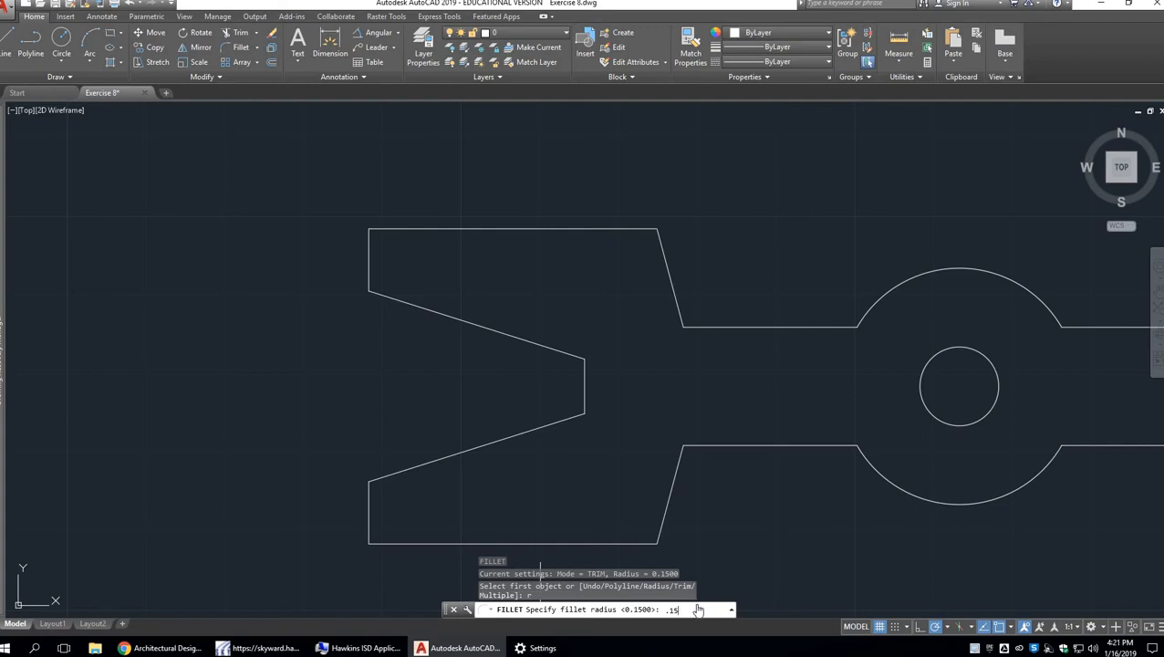
pyautogui.press('Return')
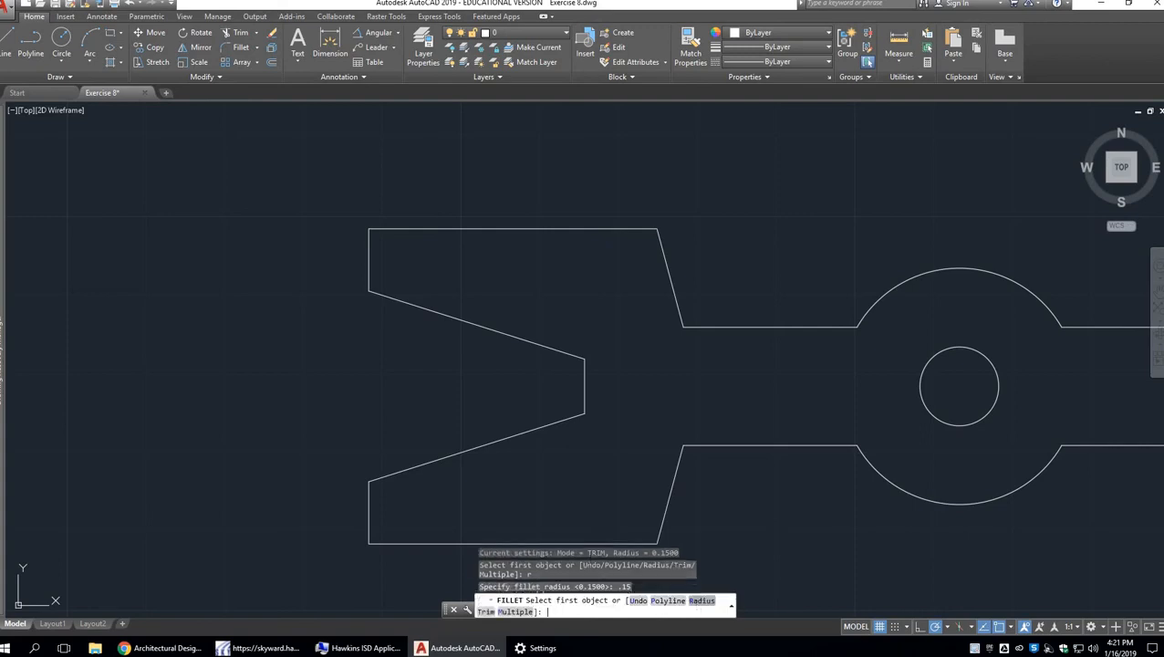
pyautogui.click(410, 229)
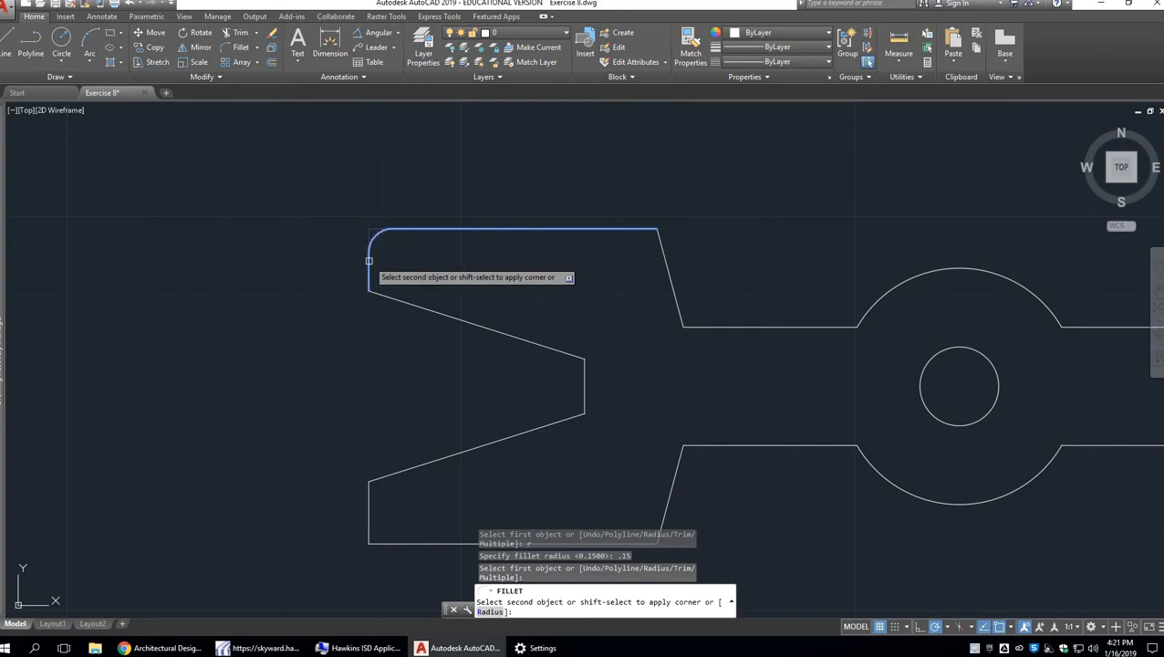
pyautogui.click(368, 261)
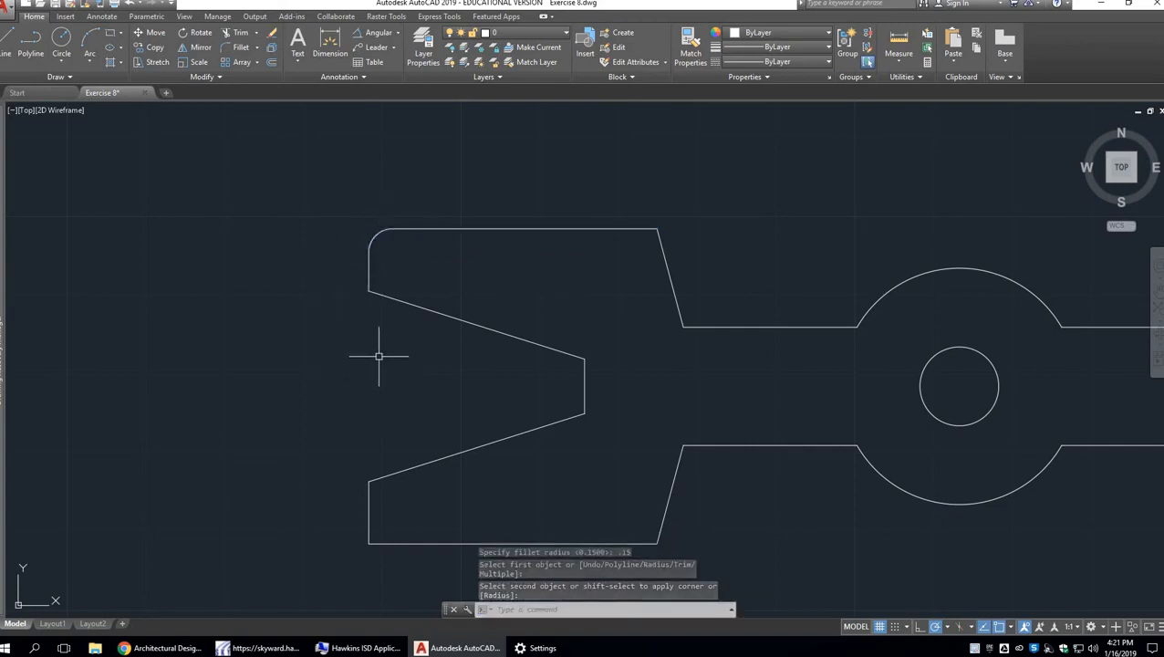
# Fillet the forked end's lower outer corner with the same 0.15 radius.
pyautogui.press('Return')
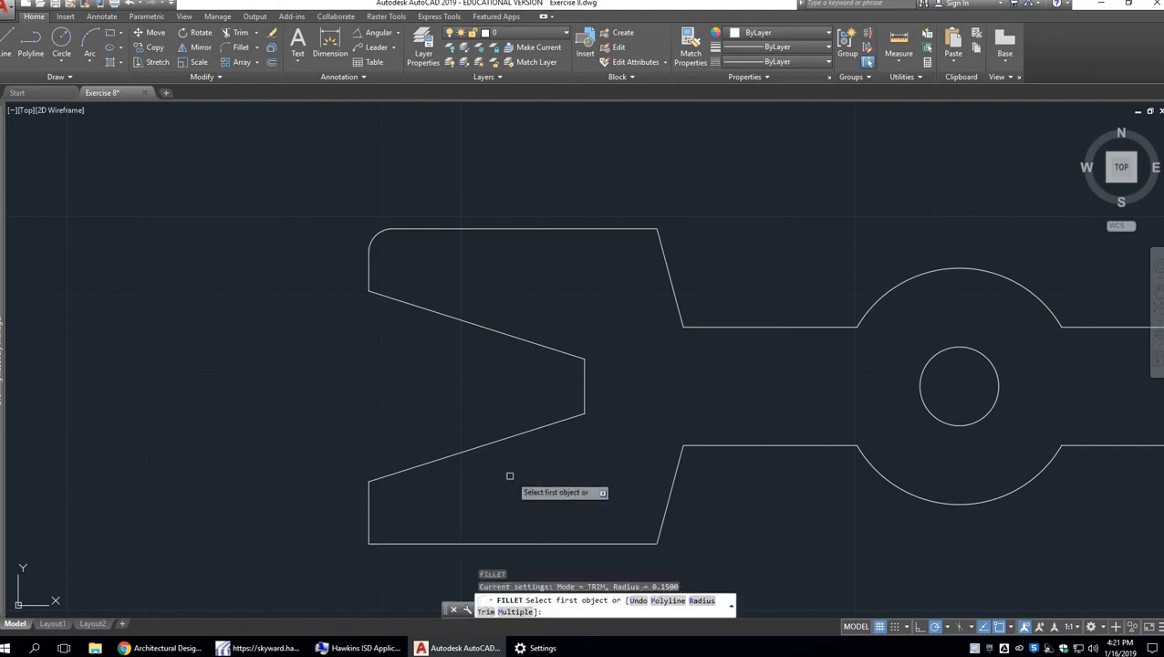
pyautogui.click(369, 507)
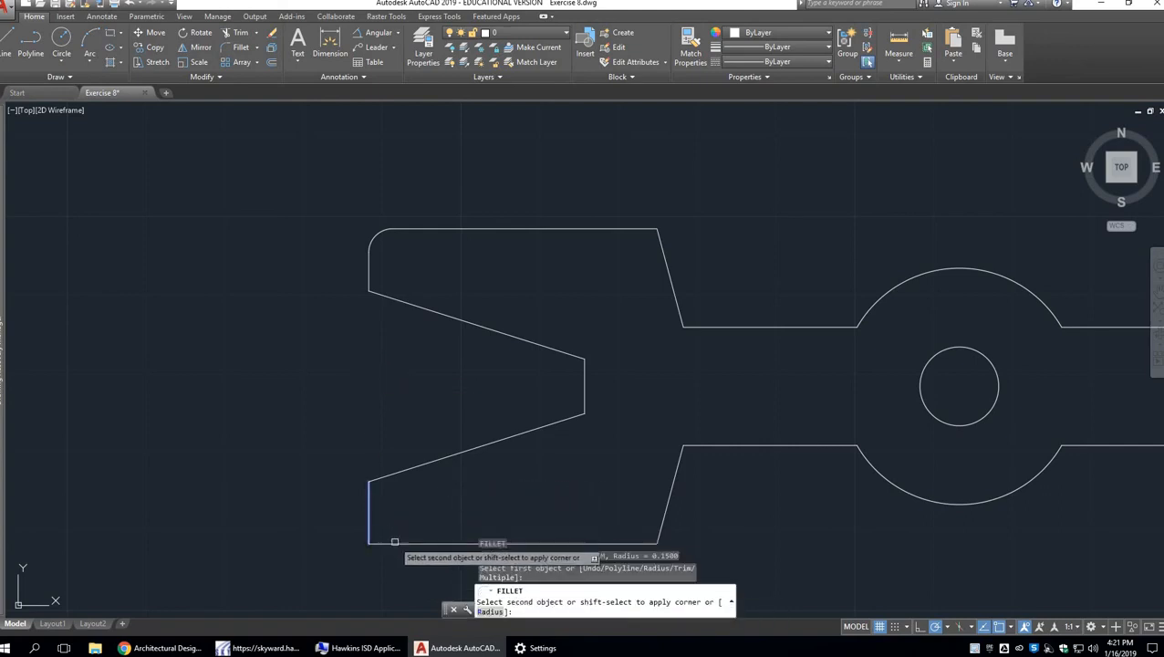
pyautogui.click(420, 542)
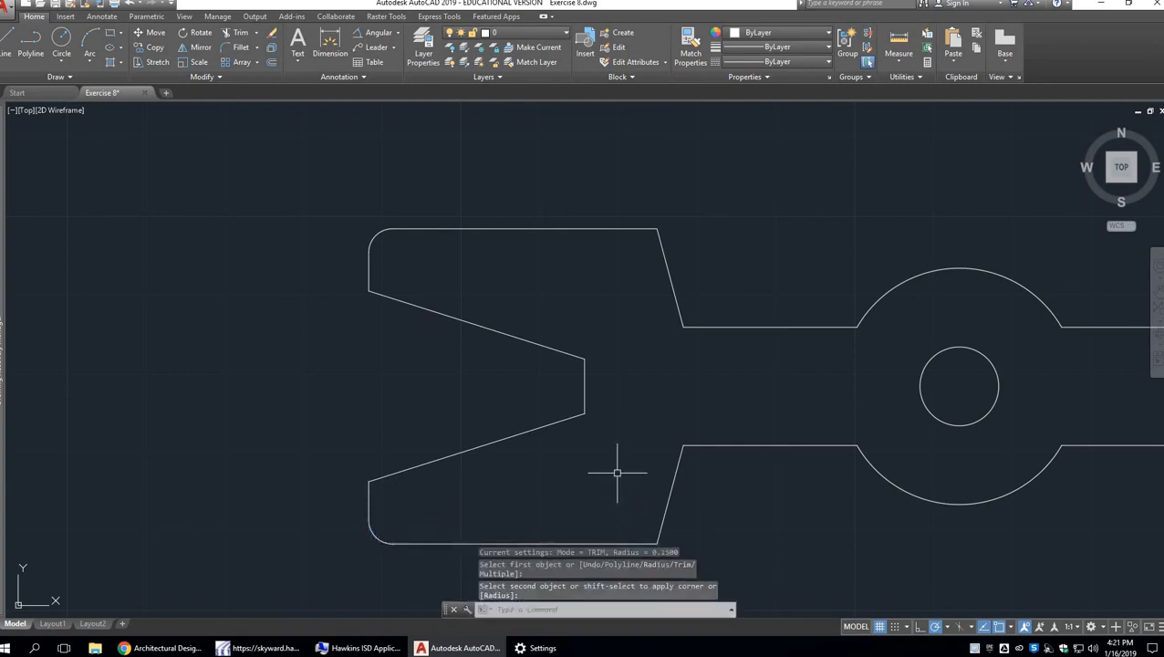
# Fillet both corners where the forked end's slanted lines meet the horizontal arm lines, using radius 0.15.
pyautogui.press('Return')
pyautogui.click(714, 325)
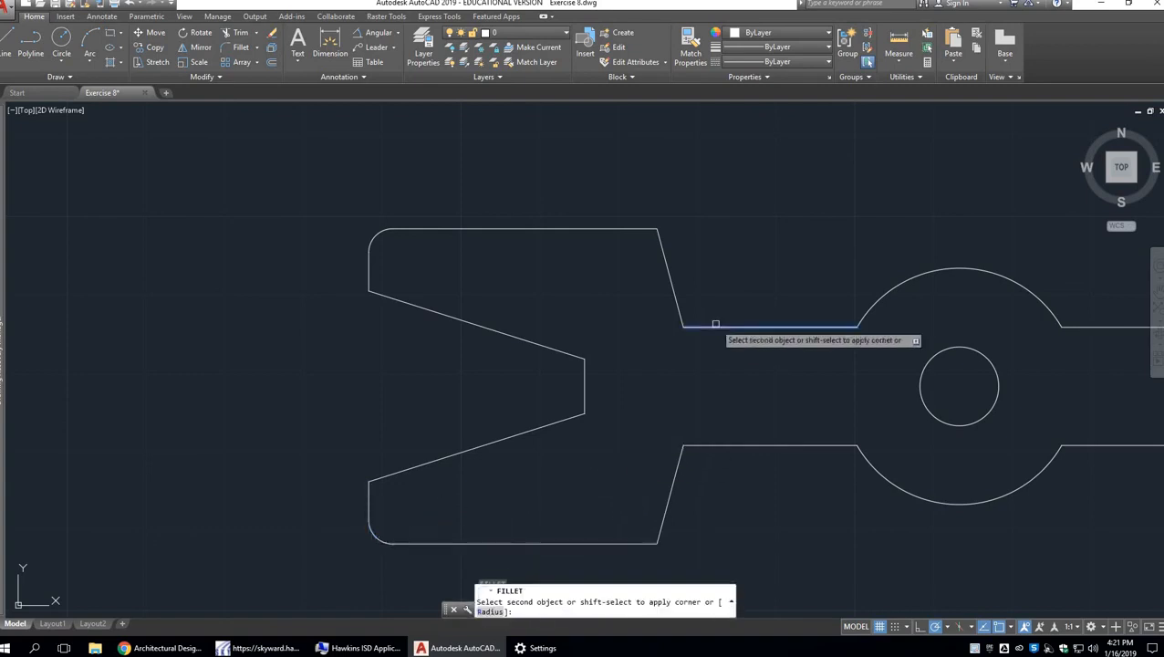
pyautogui.click(669, 305)
pyautogui.press('Return')
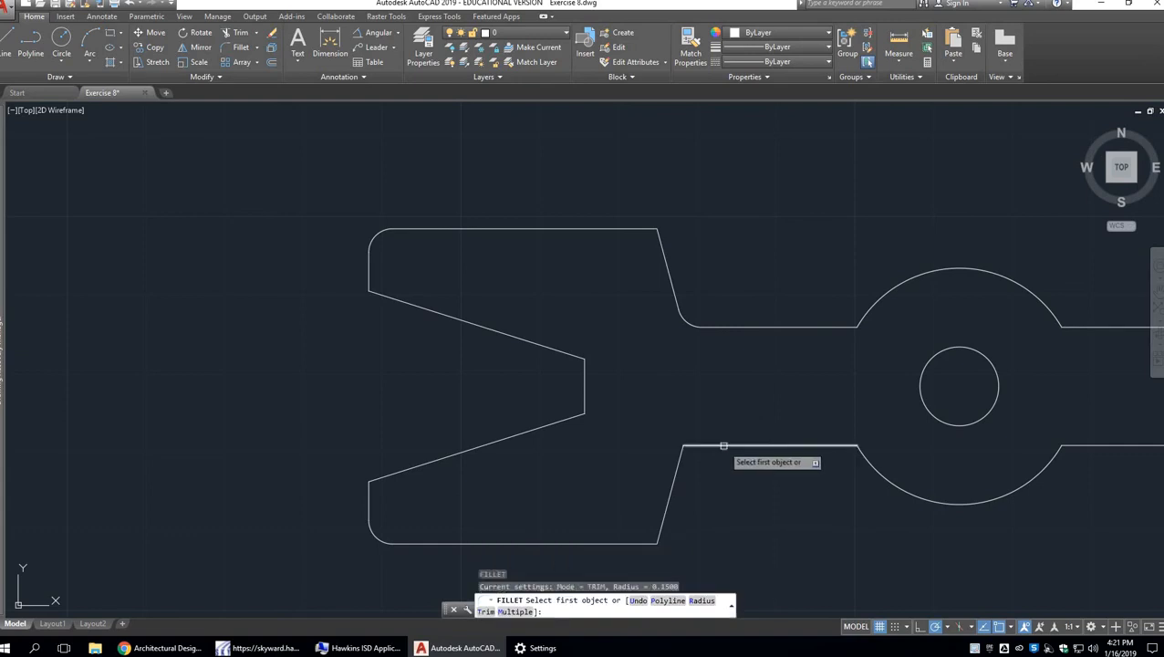
pyautogui.click(717, 447)
pyautogui.click(680, 469)
# Fillet the hub arcs to the upper and lower arm lines on the fork side with radius 0.15.
pyautogui.press('Return')
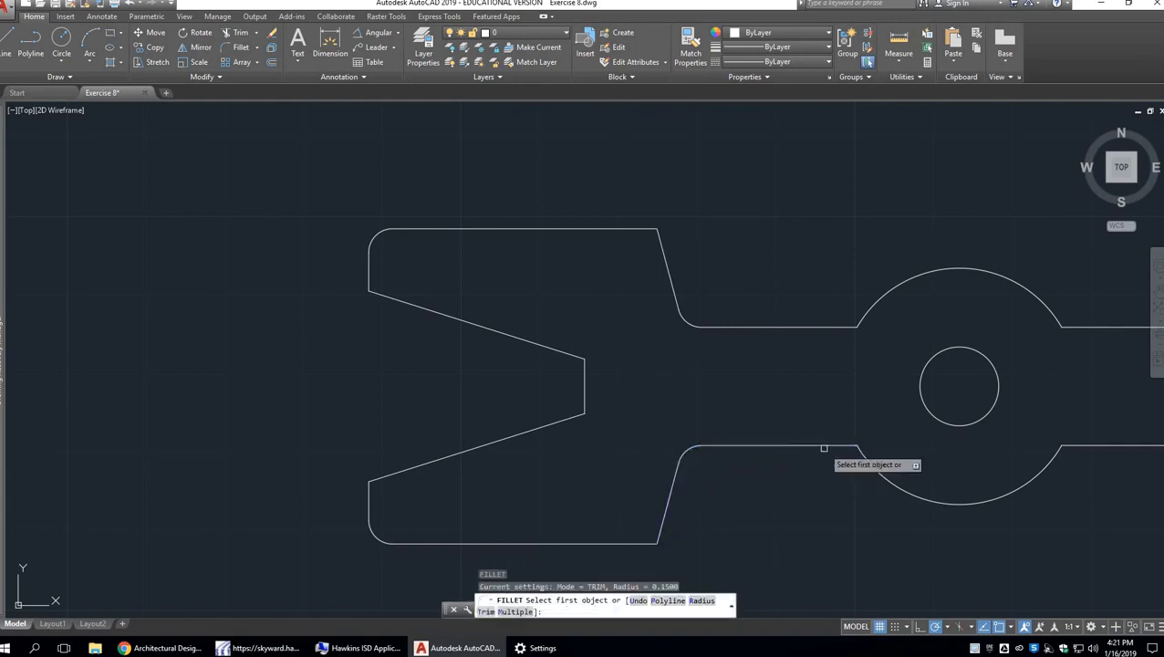
pyautogui.click(851, 453)
pyautogui.click(866, 456)
pyautogui.press('Return')
pyautogui.click(858, 325)
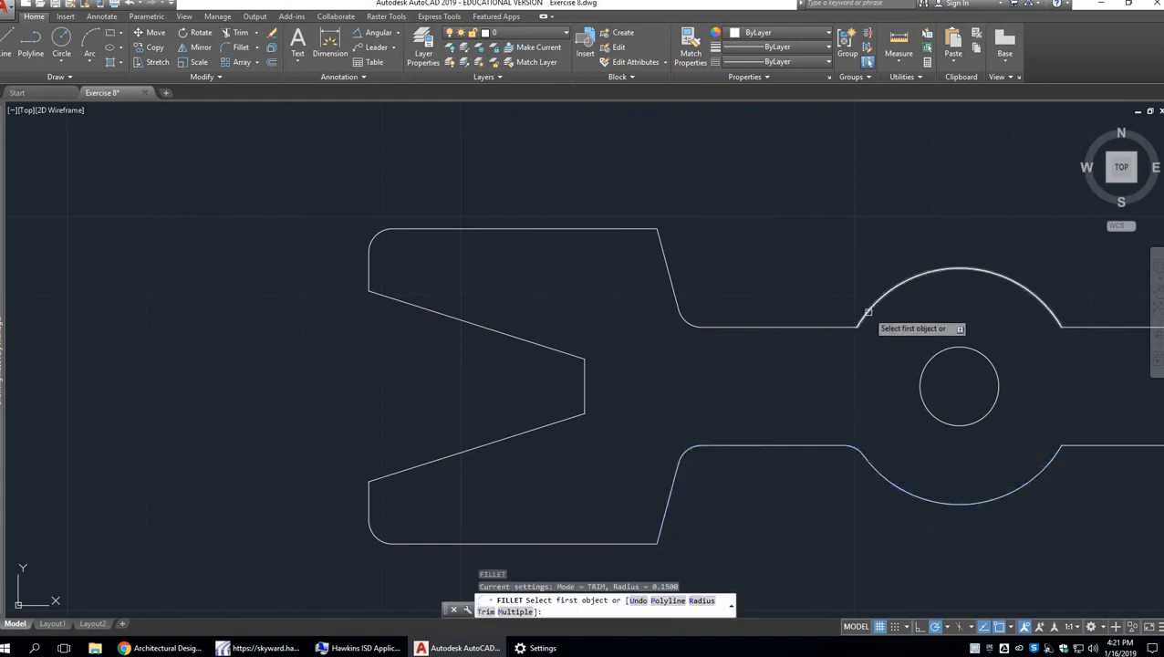
# Fillet the hub arcs to the upper and lower arm lines on the curved-slot side with radius 0.15.
pyautogui.moveTo(959, 387); pyautogui.dragTo(730, 387, button='middle')
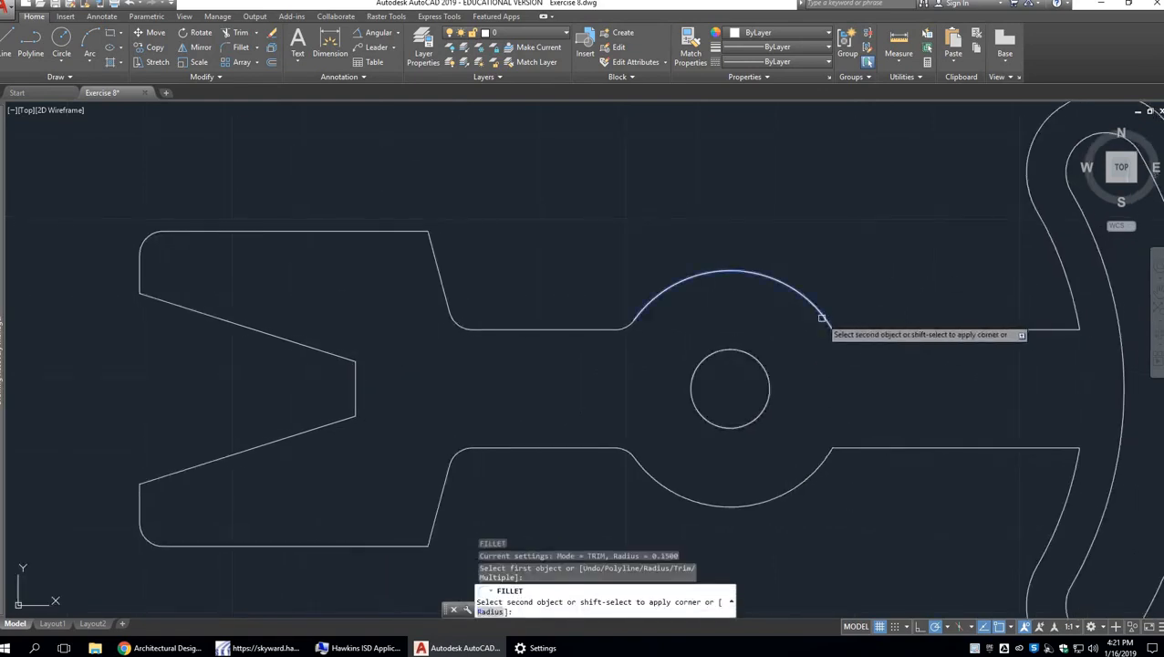
pyautogui.click(854, 330)
pyautogui.press('Return')
pyautogui.click(880, 449)
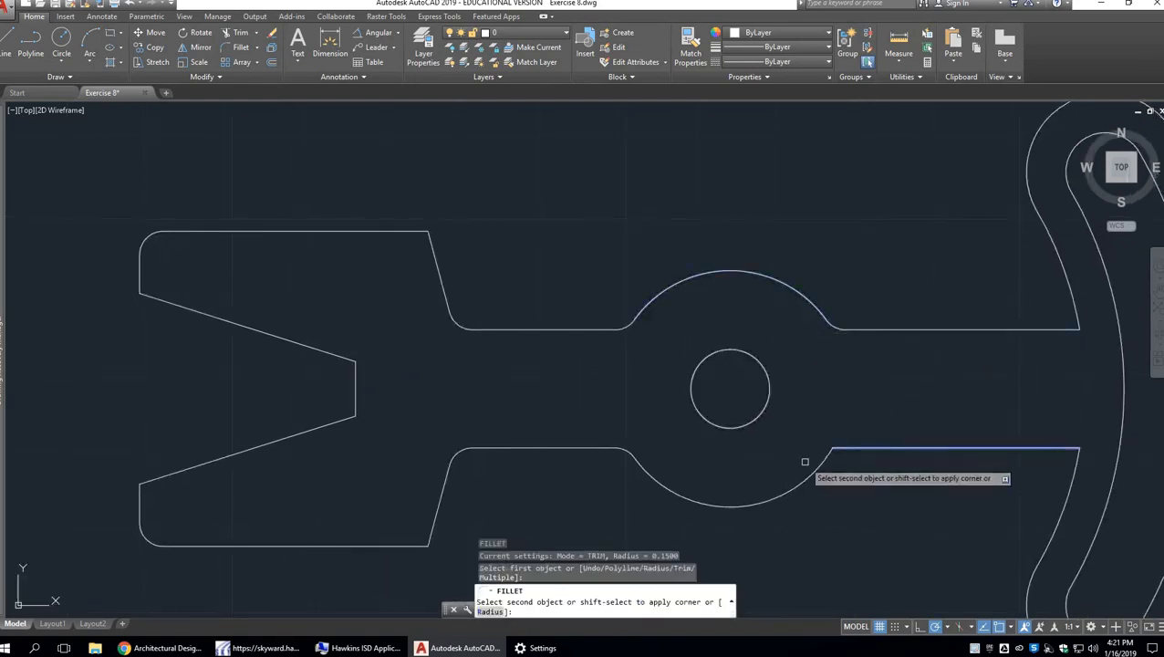
pyautogui.click(818, 467)
# Fillet both corners where the arm lines meet the curved slot's outer outline, using radius 0.15.
pyautogui.moveTo(914, 480); pyautogui.dragTo(735, 458, button='middle')
pyautogui.press('Return')
pyautogui.click(865, 426)
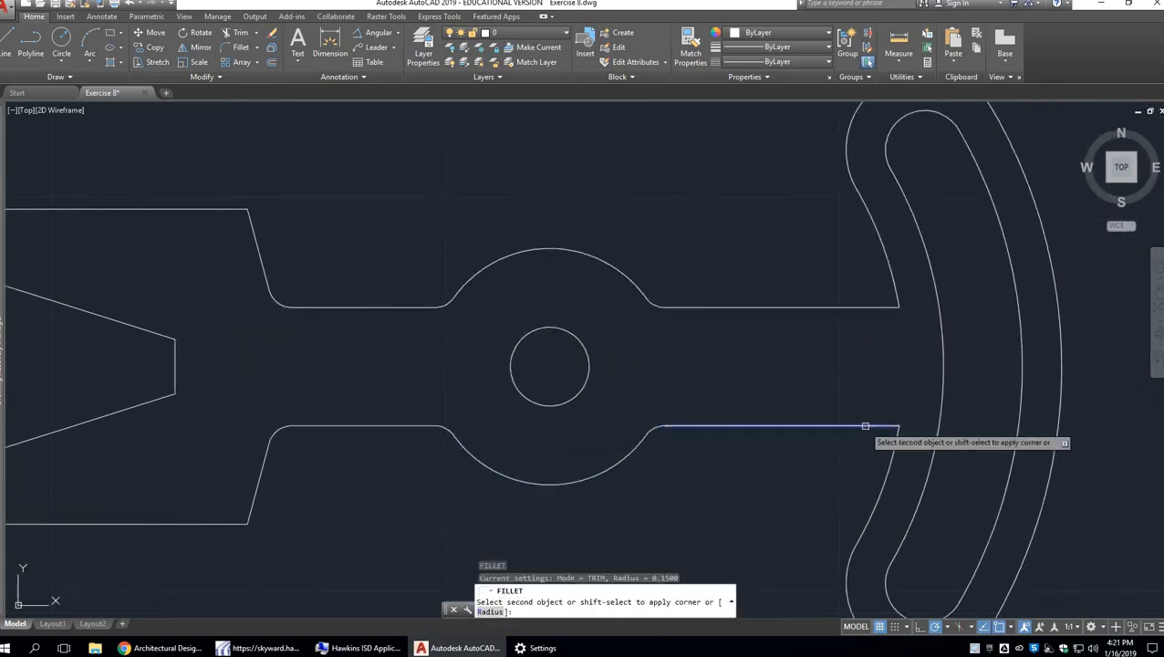
pyautogui.click(895, 447)
pyautogui.press('Return')
pyautogui.click(883, 307)
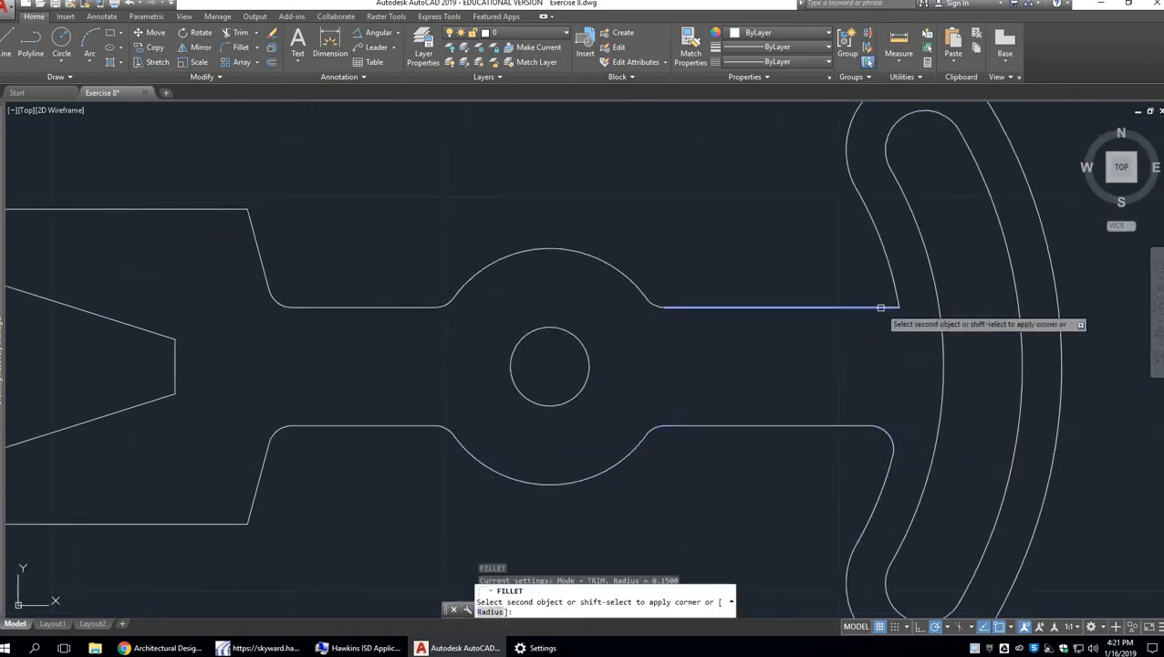
pyautogui.click(892, 289)
pyautogui.scroll(-2, 890, 382)
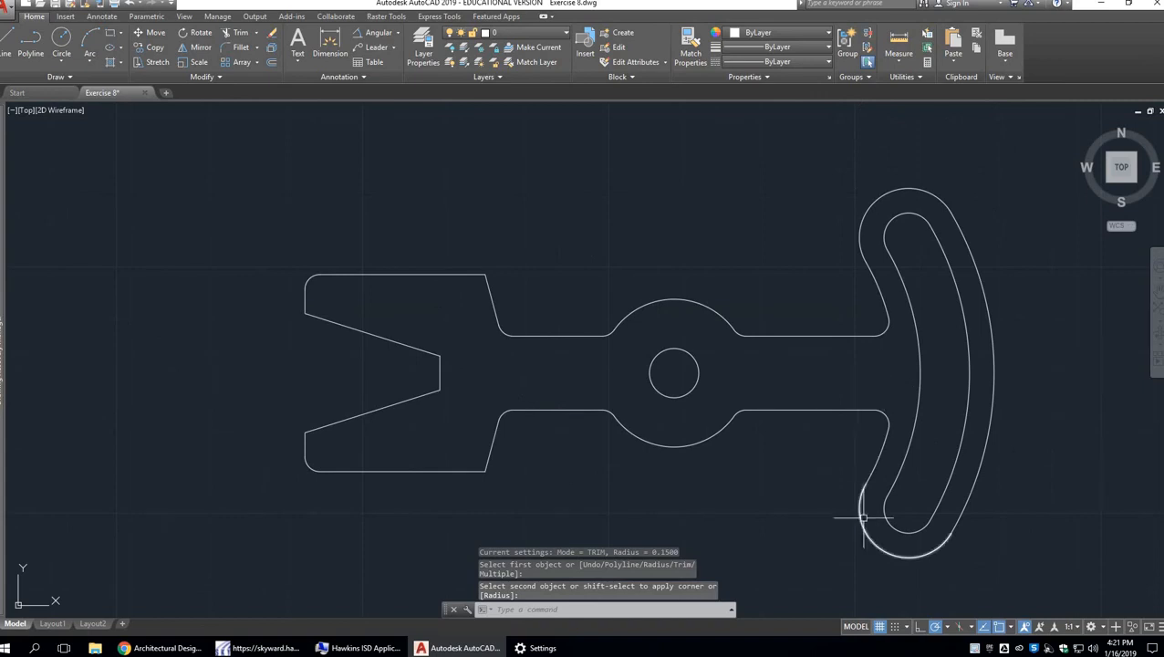
pyautogui.moveTo(850, 522); pyautogui.dragTo(776, 470, button='middle')
pyautogui.click(776, 471)
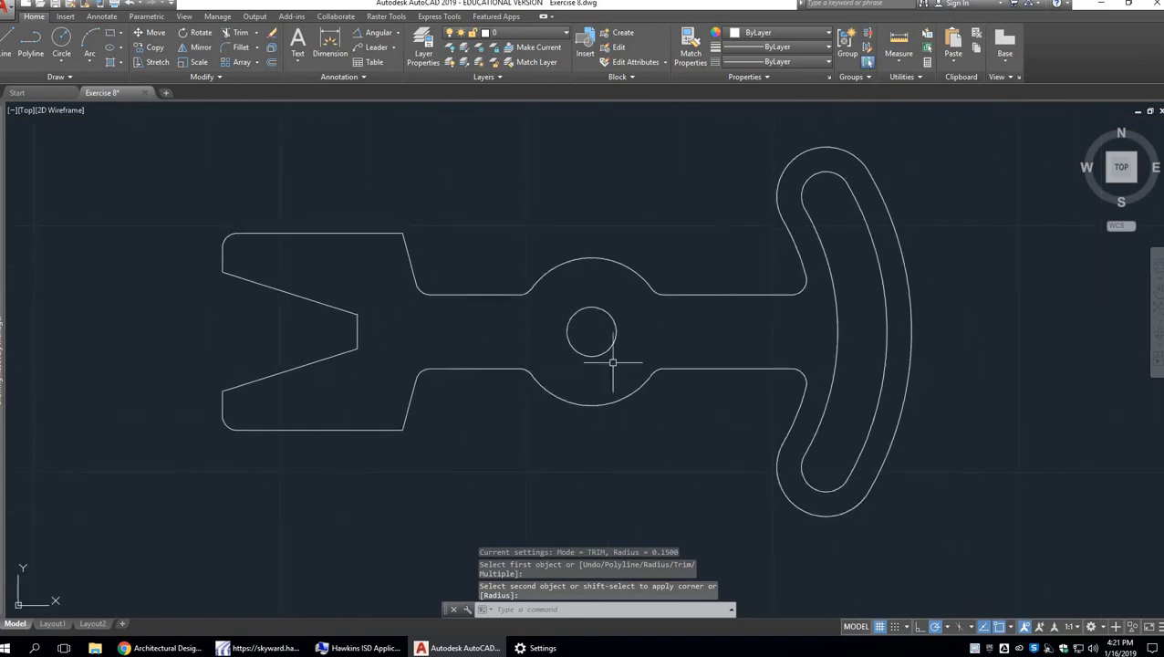
pyautogui.click(626, 293)
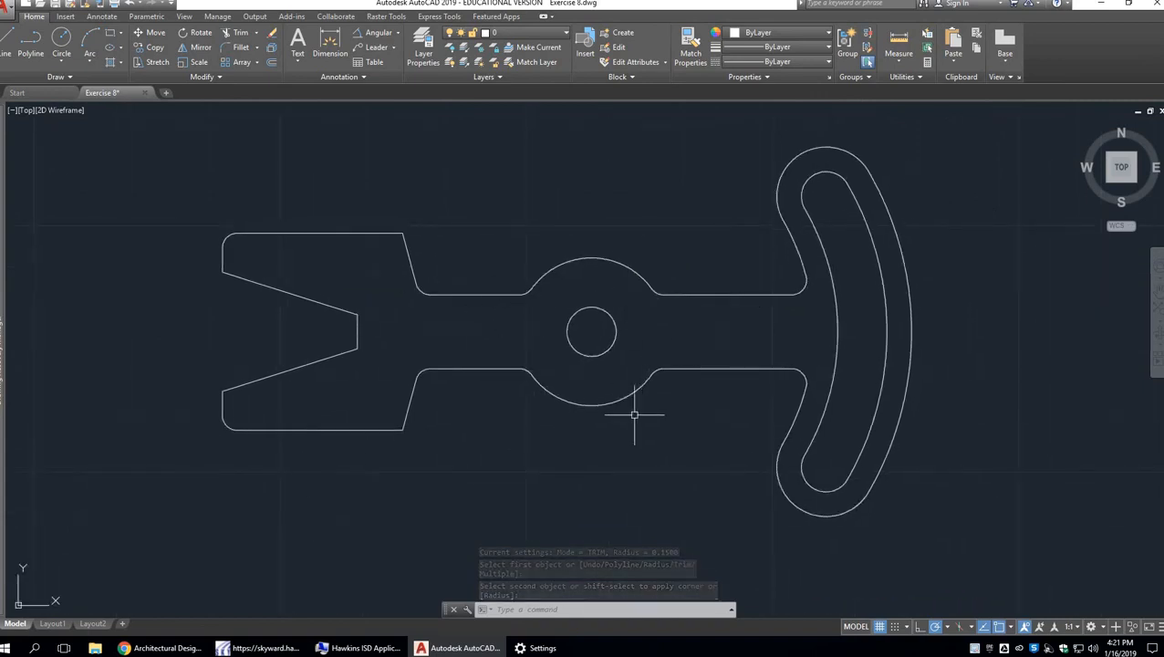